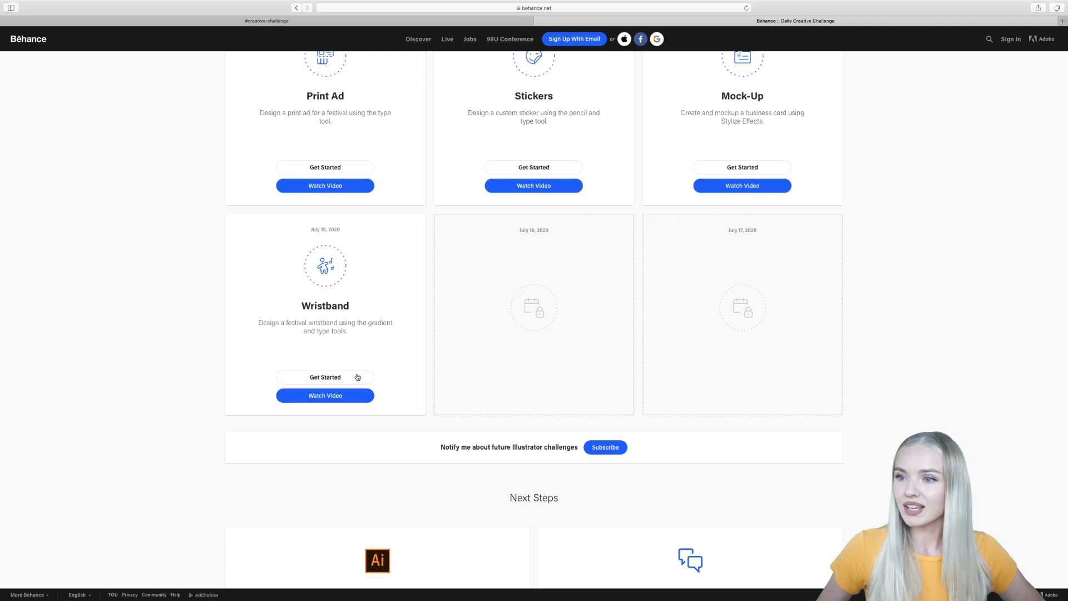
# Switch from the Behance challenge page to Adobe Illustrator.
pyautogui.scroll(-1, 194, 349)
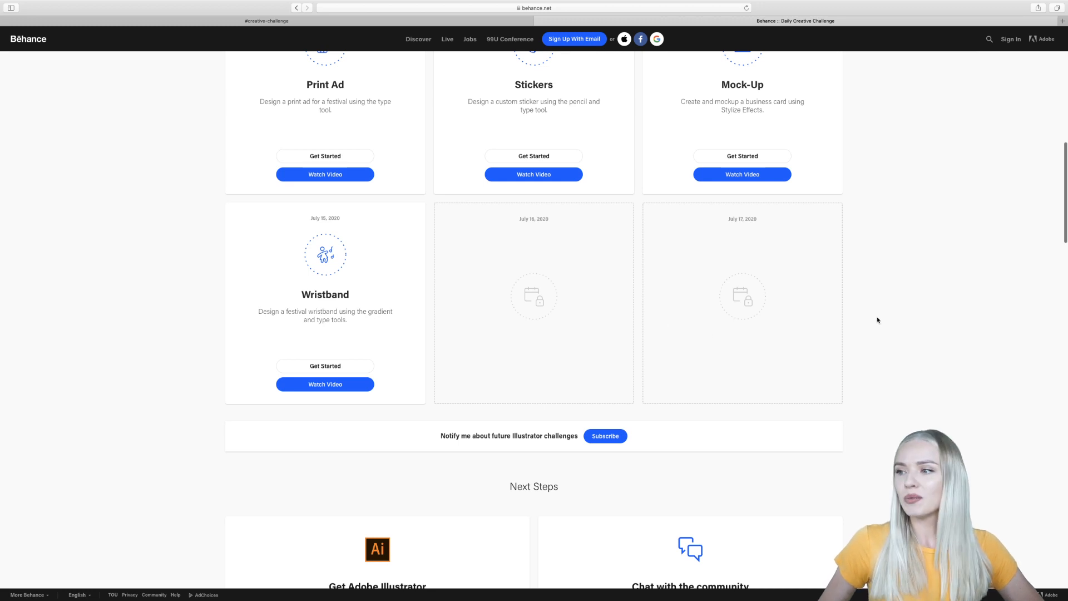
pyautogui.scroll(1, 877, 318)
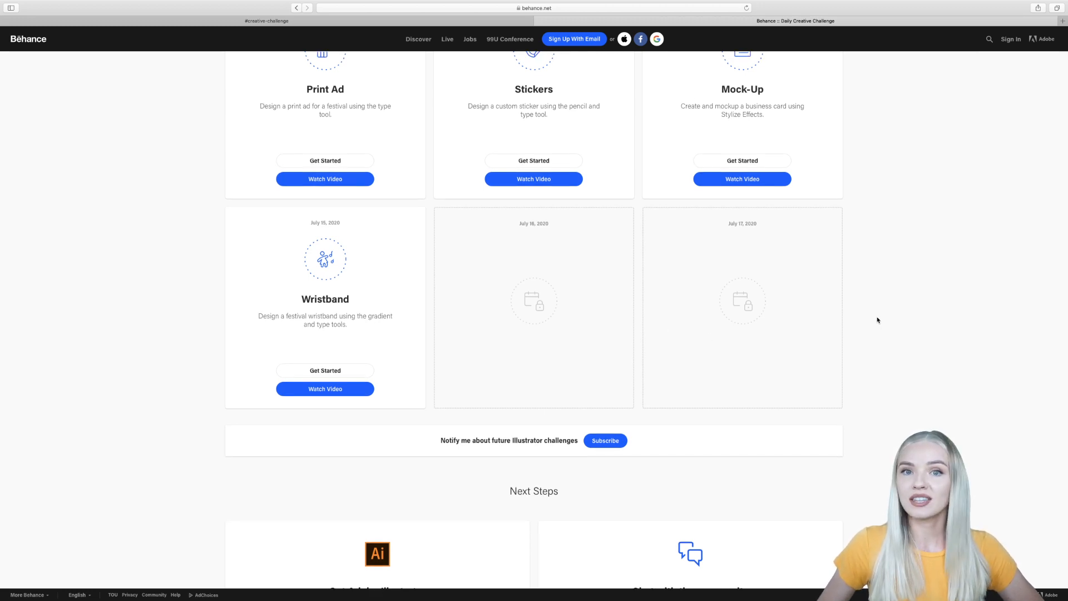
pyautogui.scroll(-2, 877, 320)
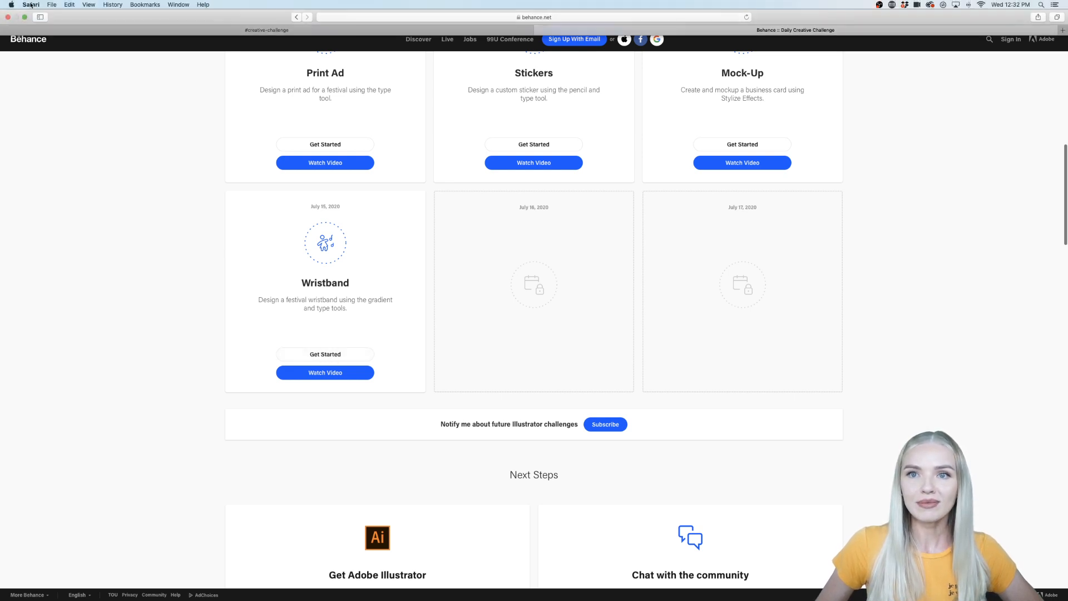
pyautogui.click(25, 16)
pyautogui.click(15, 237)
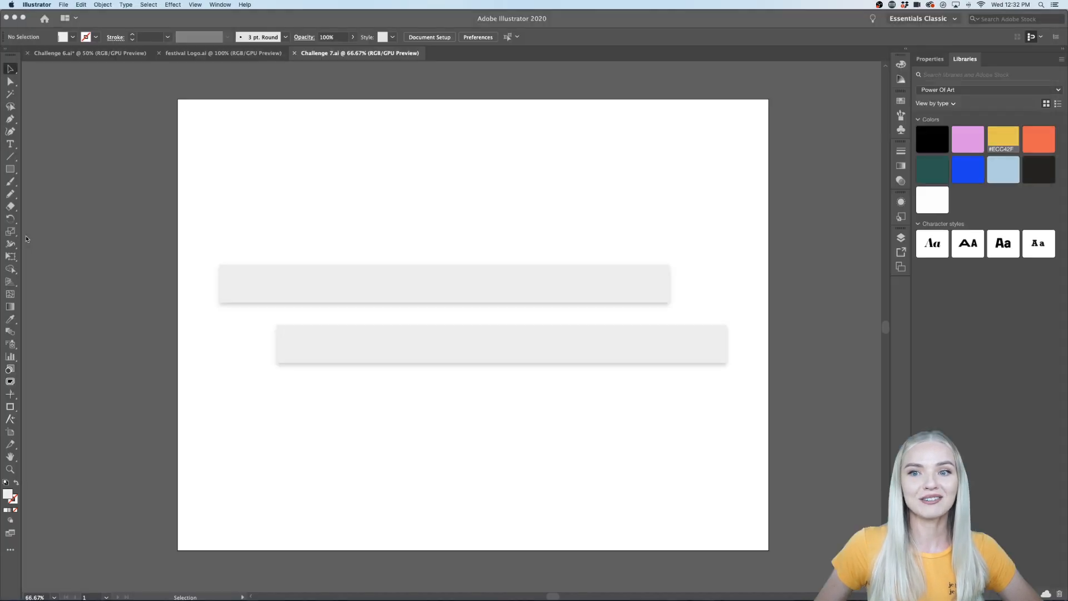
pyautogui.scroll(-1, 123, 315)
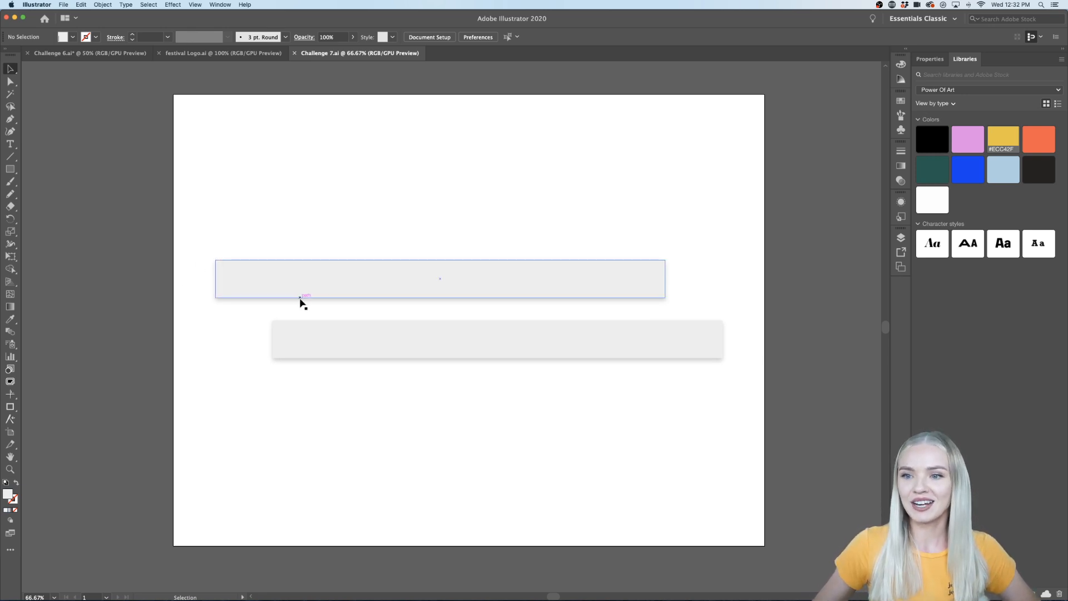
pyautogui.click(329, 321)
pyautogui.click(389, 219)
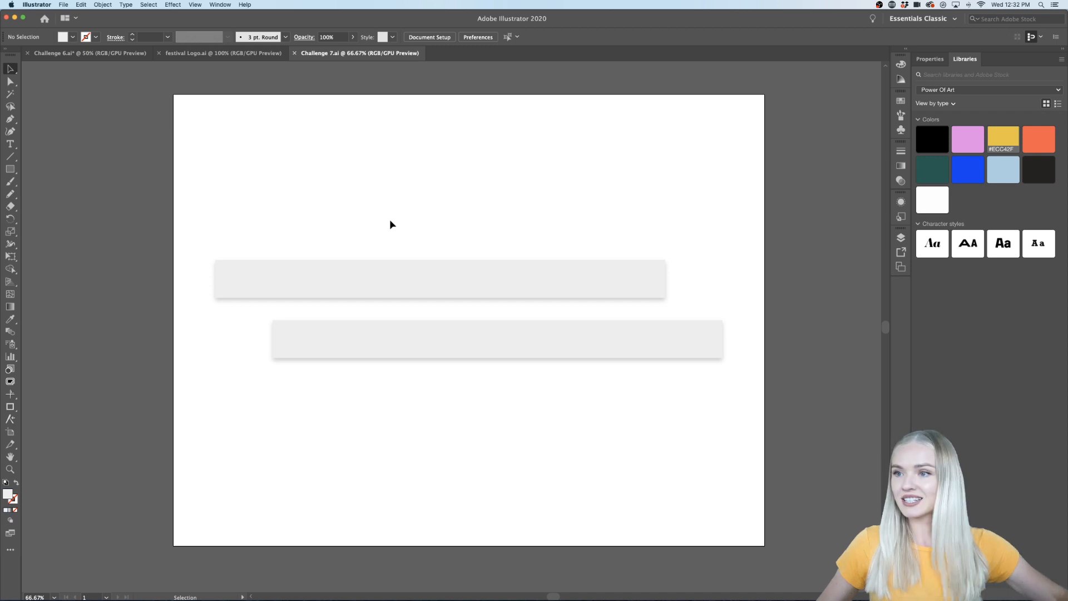
# Look over the design references in festival Logo.ai and return to the Challenge 7.ai document.
pyautogui.click(204, 54)
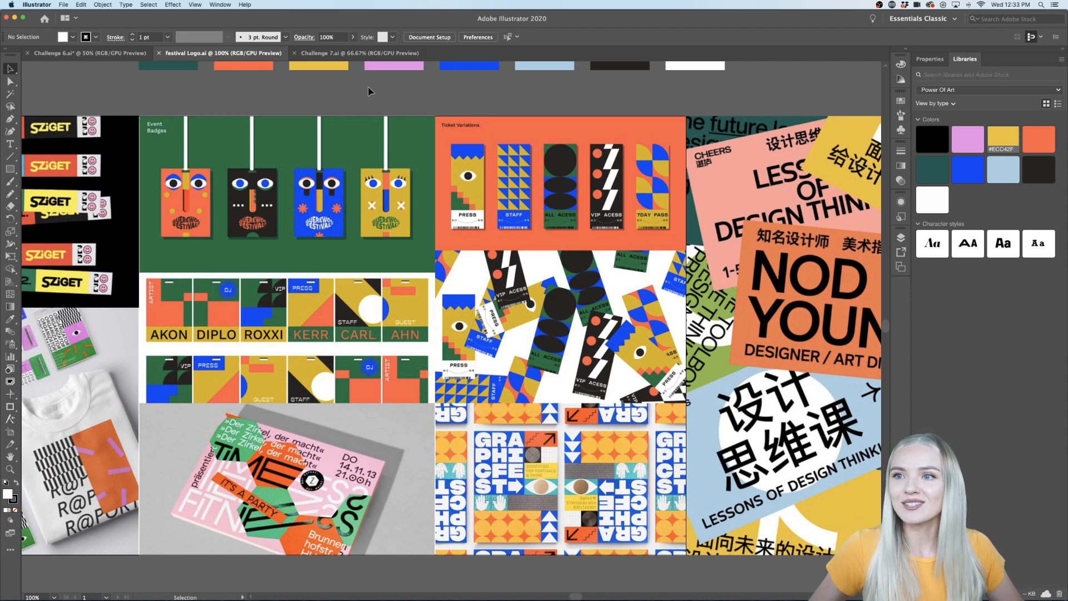
pyautogui.click(356, 52)
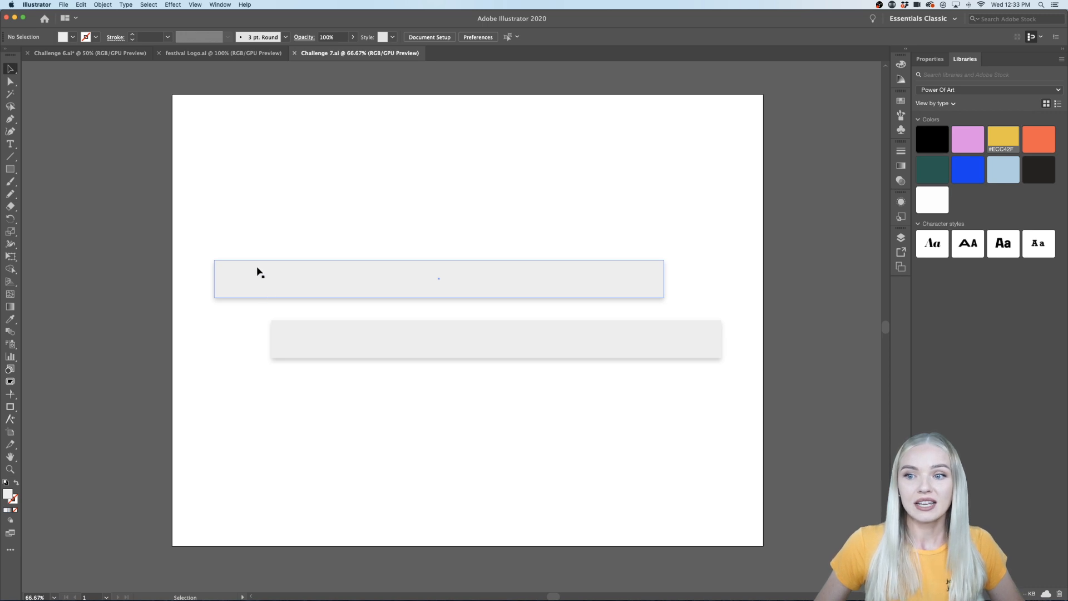
# Draw a rectangle of about 123 × 77 px inside the left end of the upper wristband and fill it with white.
pyautogui.scroll(3, 248, 272)
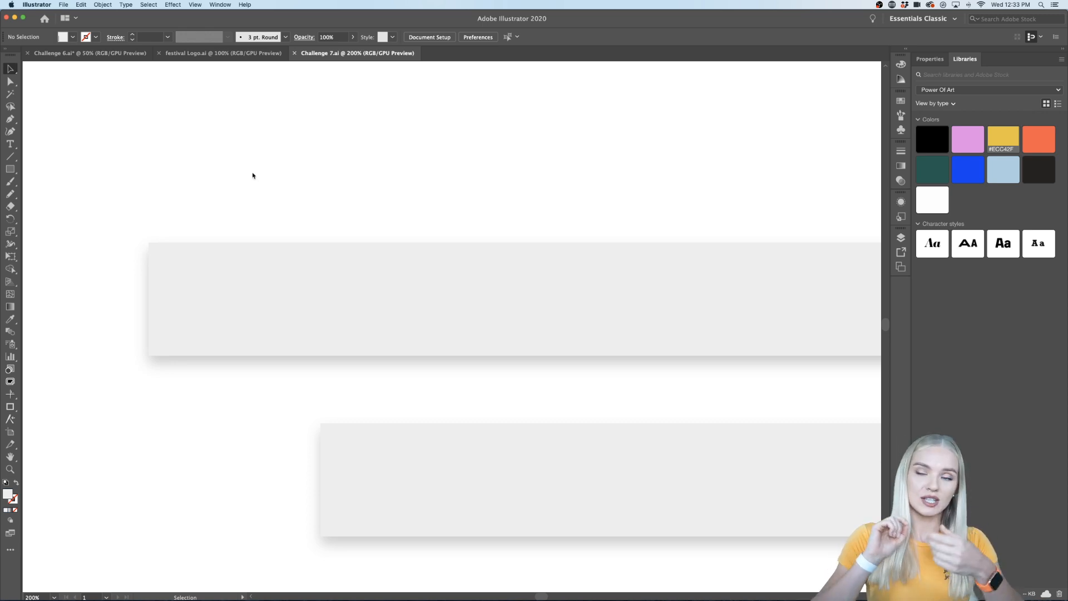
pyautogui.click(12, 171)
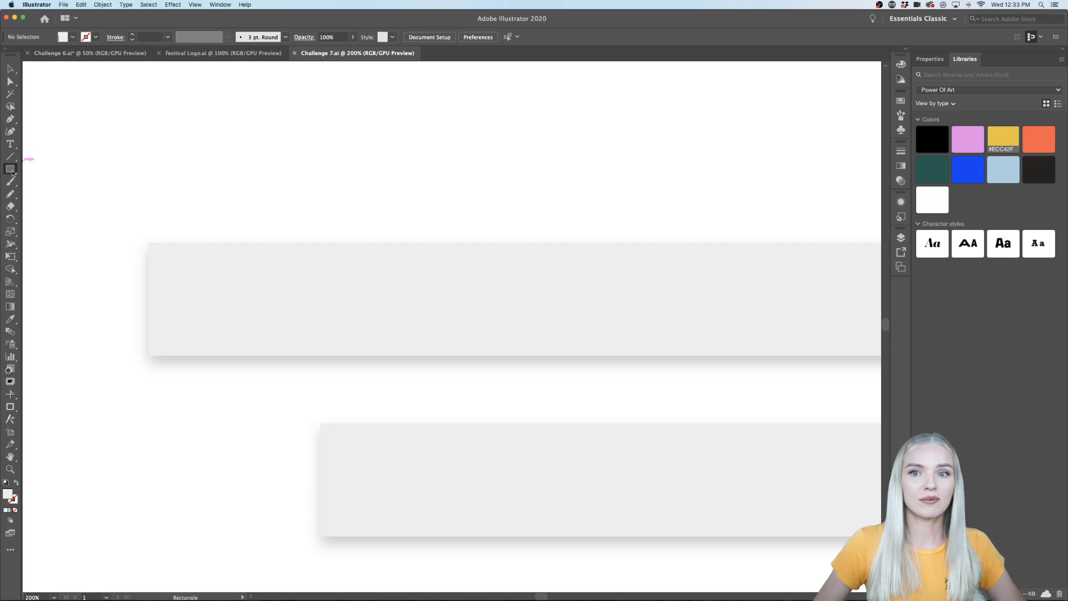
pyautogui.moveTo(158, 250)
pyautogui.mouseDown()
pyautogui.moveTo(319, 329)
pyautogui.moveTo(312, 347)
pyautogui.mouseUp()
pyautogui.scroll(3, 159, 298)
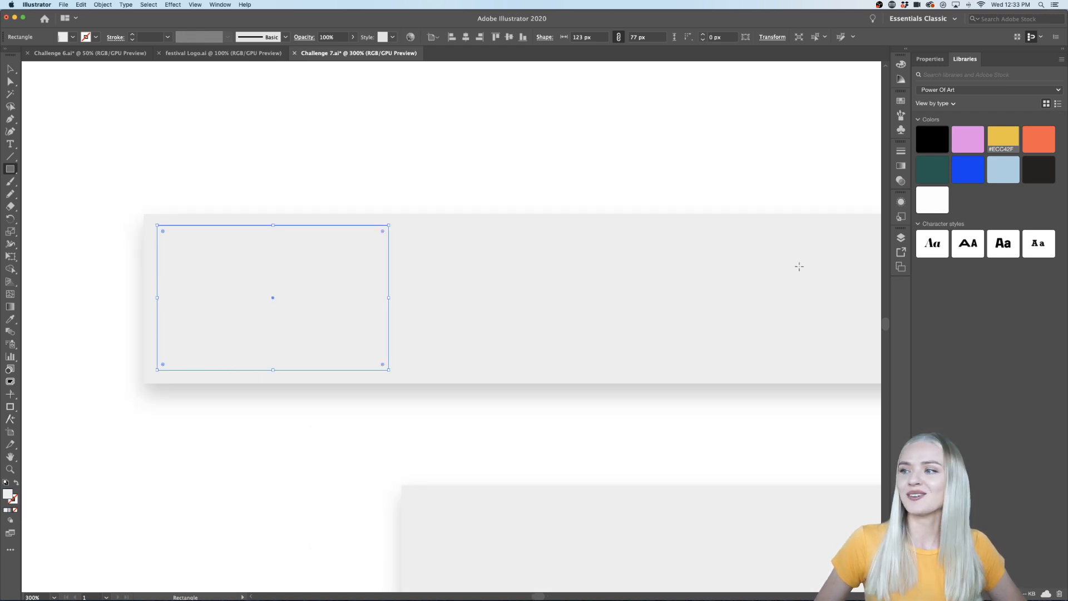
pyautogui.click(932, 200)
pyautogui.click(10, 68)
pyautogui.click(284, 187)
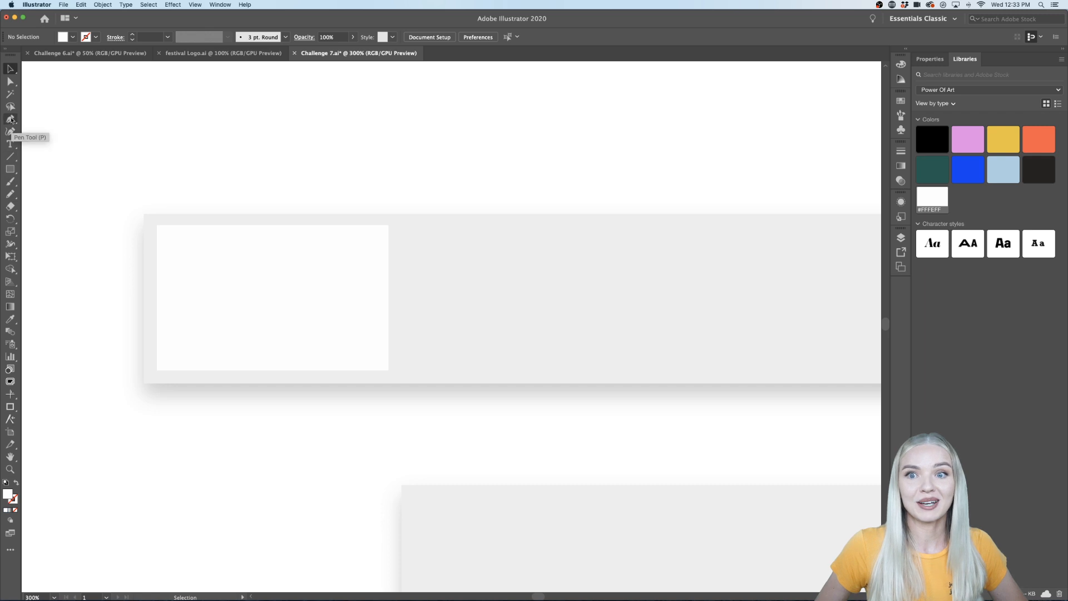
# Draw a straight vertical line with the Pen tool near the left edge of the white rectangle, spanning most of its height.
pyautogui.click(10, 119)
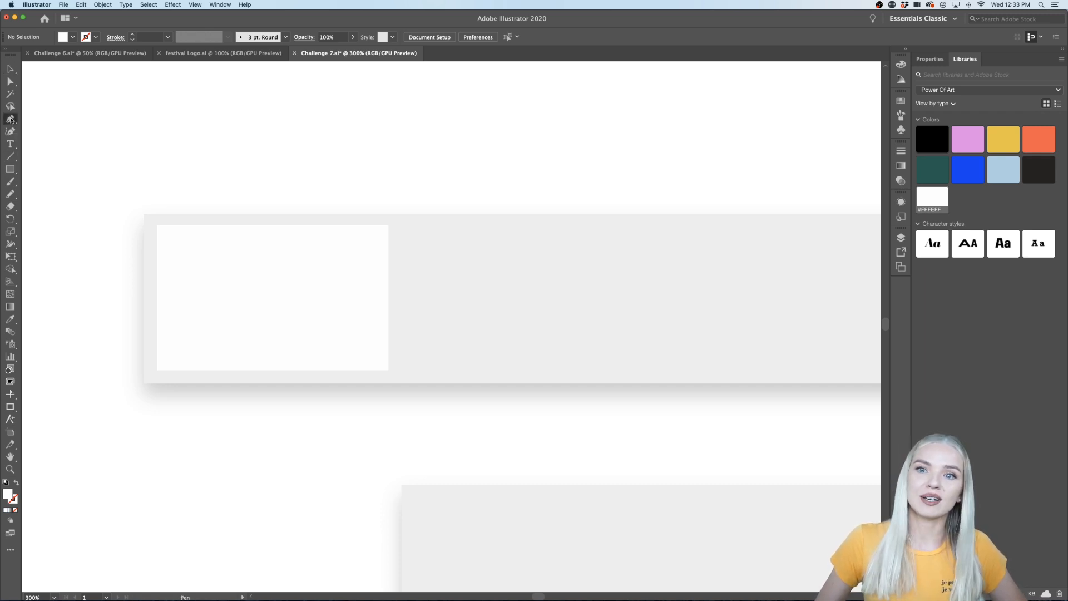
pyautogui.click(10, 119)
pyautogui.click(173, 236)
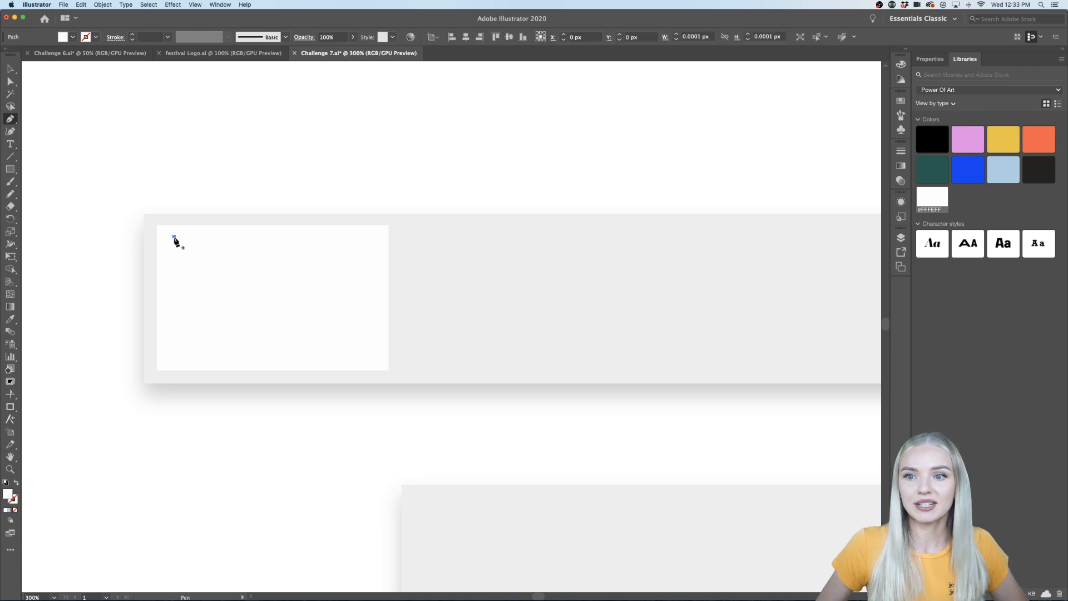
pyautogui.click(175, 355)
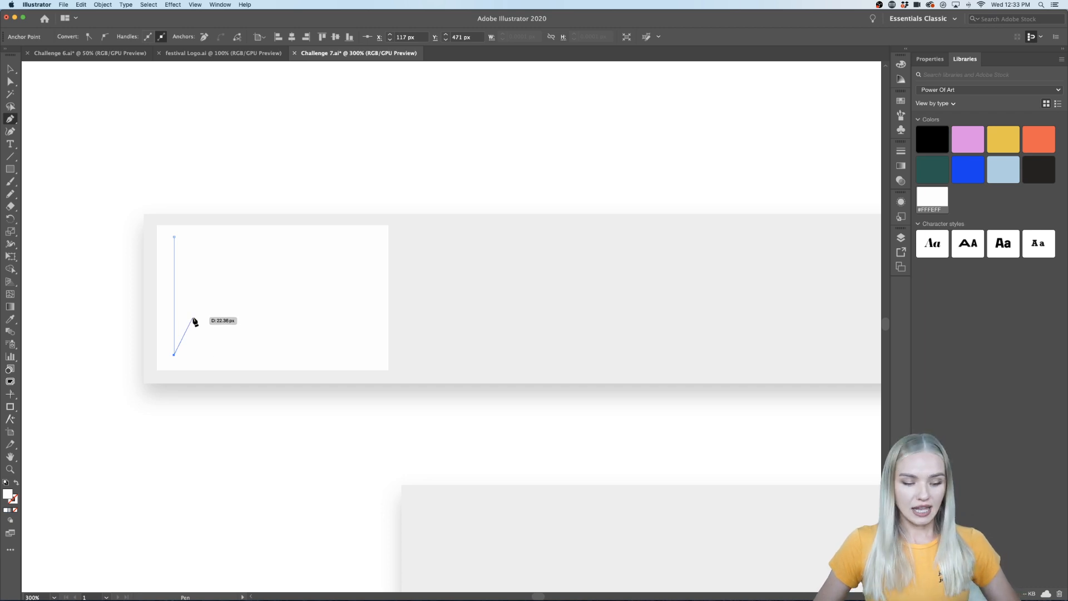
pyautogui.scroll(1, 150, 303)
pyautogui.scroll(2, 150, 303)
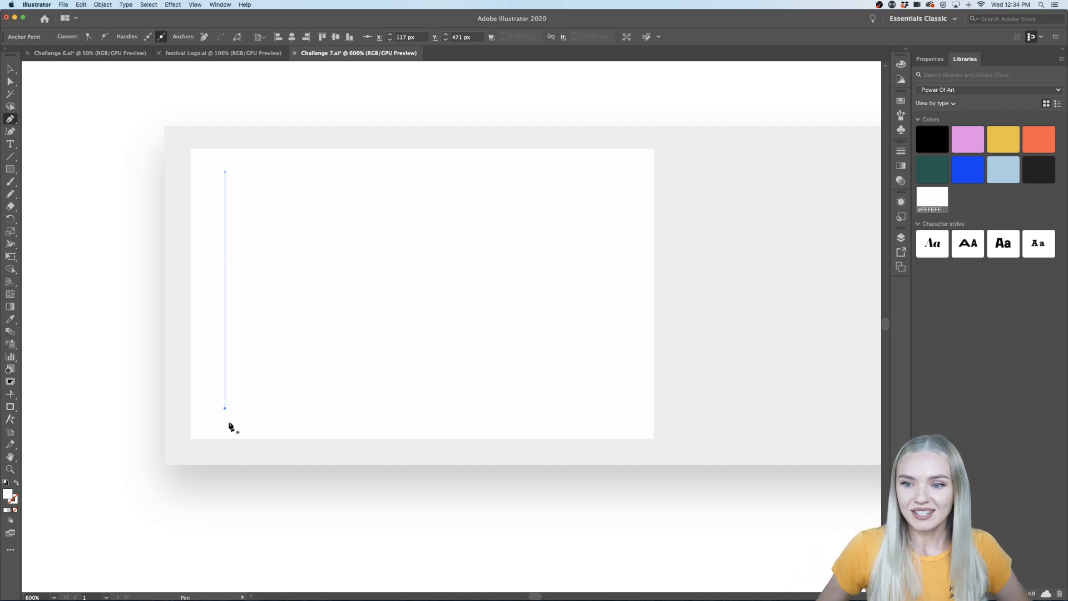
pyautogui.click(173, 5)
pyautogui.moveTo(218, 82)
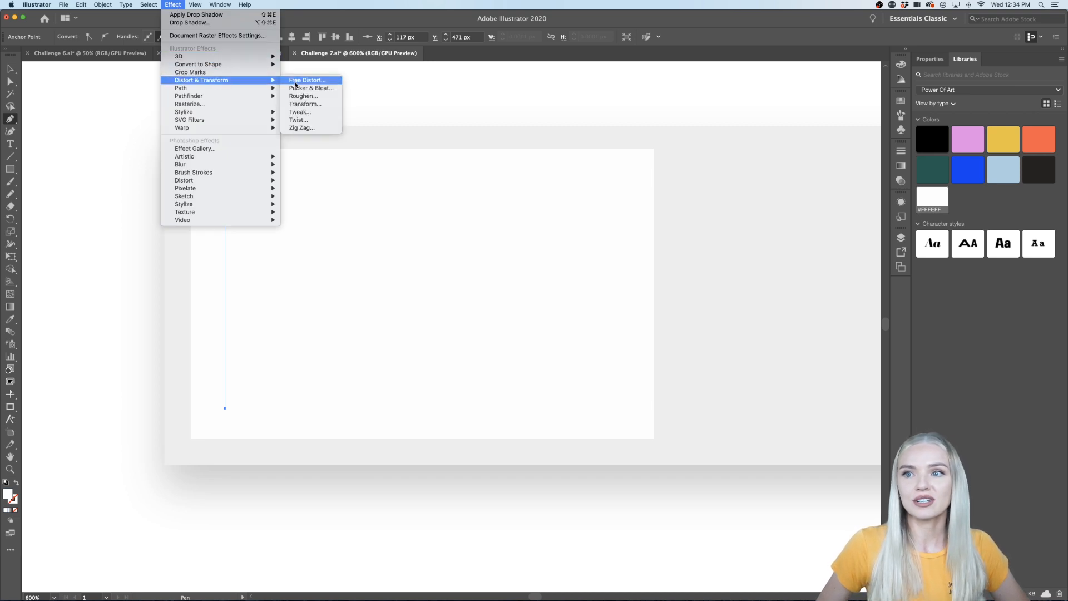
pyautogui.click(301, 128)
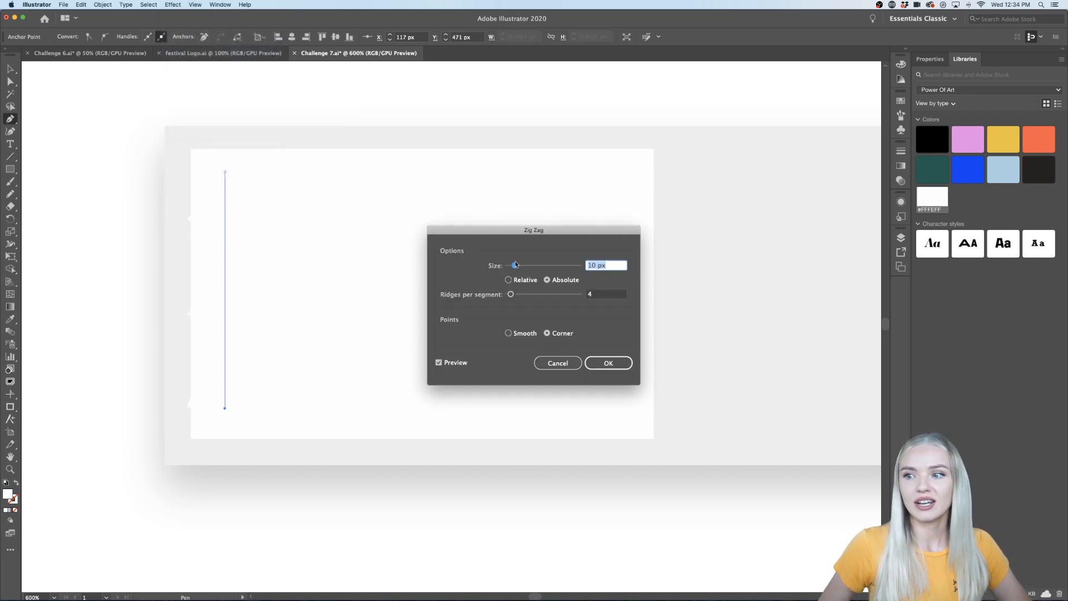
pyautogui.click(551, 362)
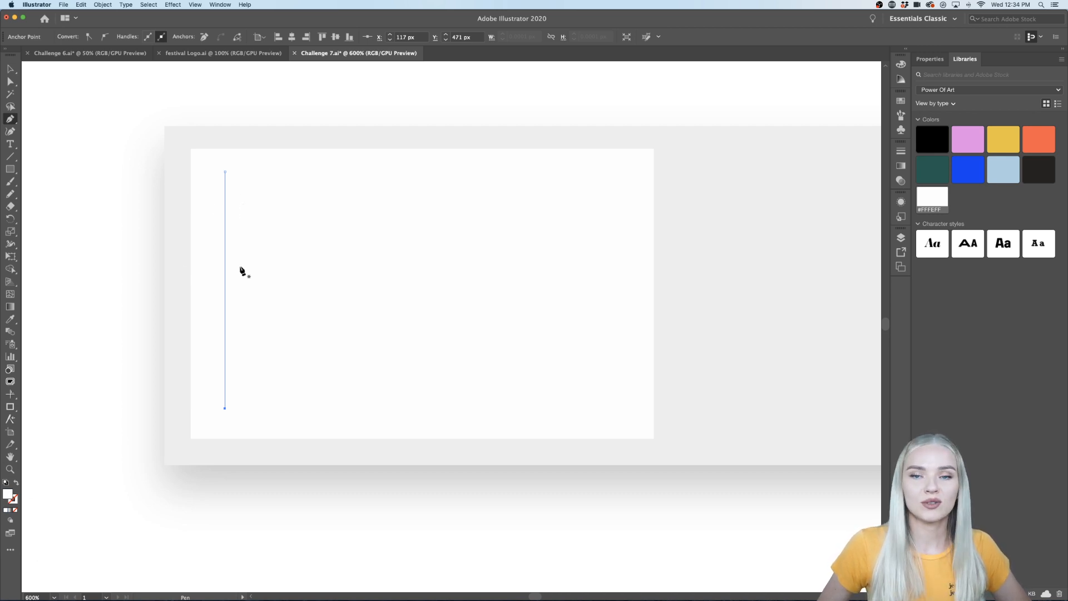
# Give the vertical line a black (000000) stroke and remove its fill.
pyautogui.doubleClick(12, 497)
pyautogui.moveTo(435, 318); pyautogui.dragTo(382, 382)
pyautogui.click(644, 243)
pyautogui.doubleClick(6, 494)
pyautogui.moveTo(397, 363); pyautogui.dragTo(388, 371)
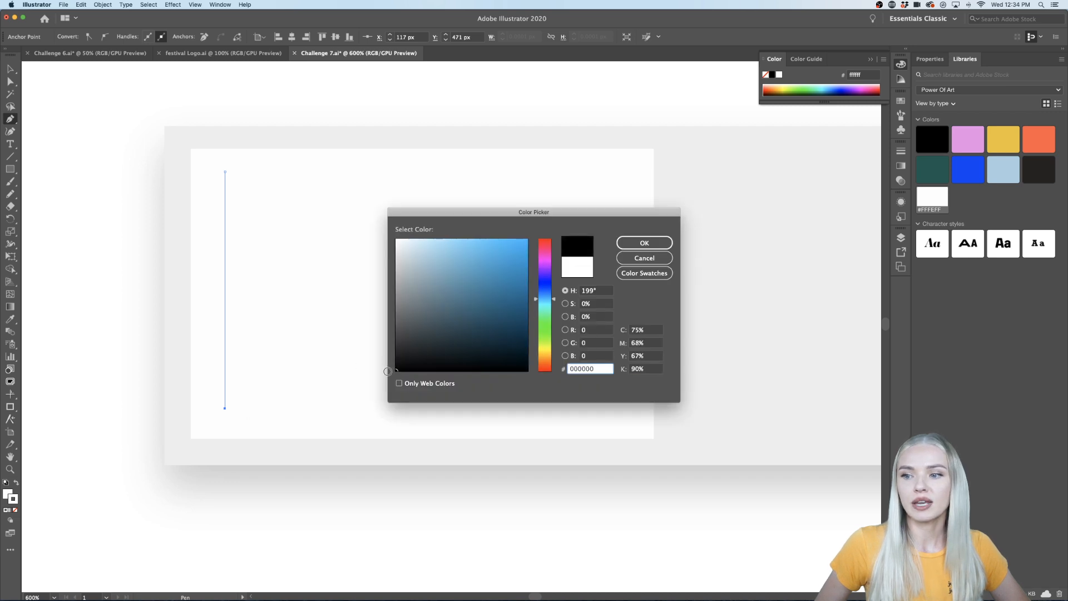
pyautogui.click(640, 244)
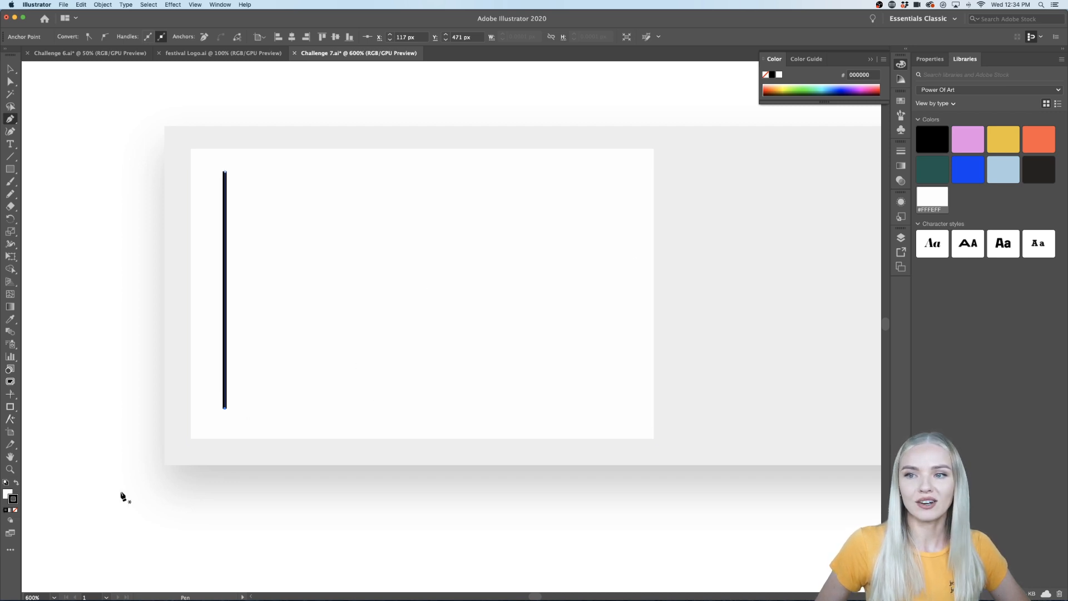
pyautogui.click(8, 494)
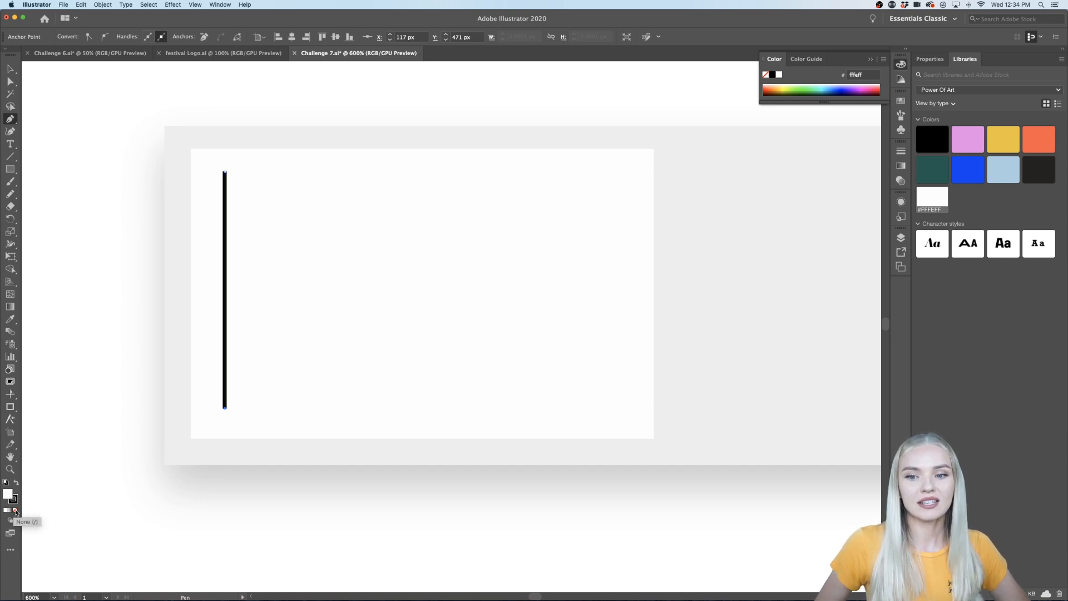
pyautogui.click(15, 510)
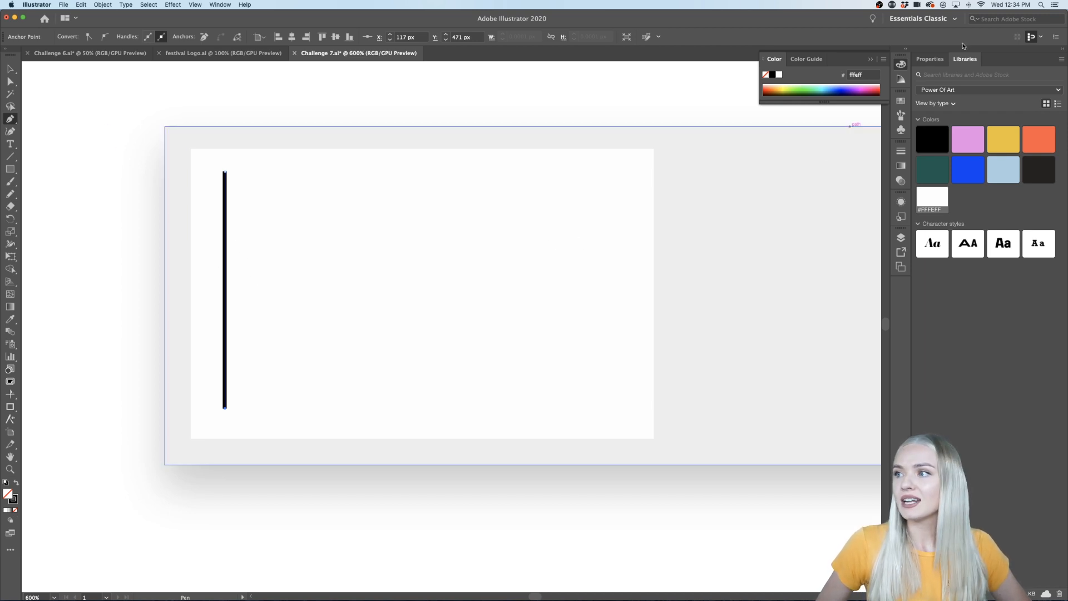
# Set the vertical line's stroke weight to 0.5 pt.
pyautogui.click(938, 60)
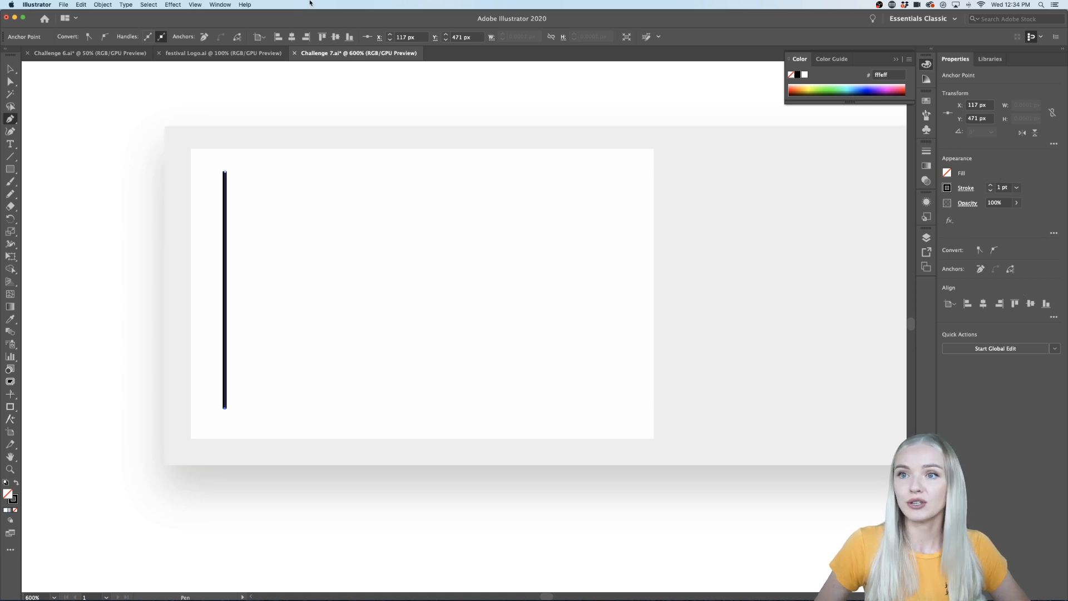
pyautogui.click(221, 5)
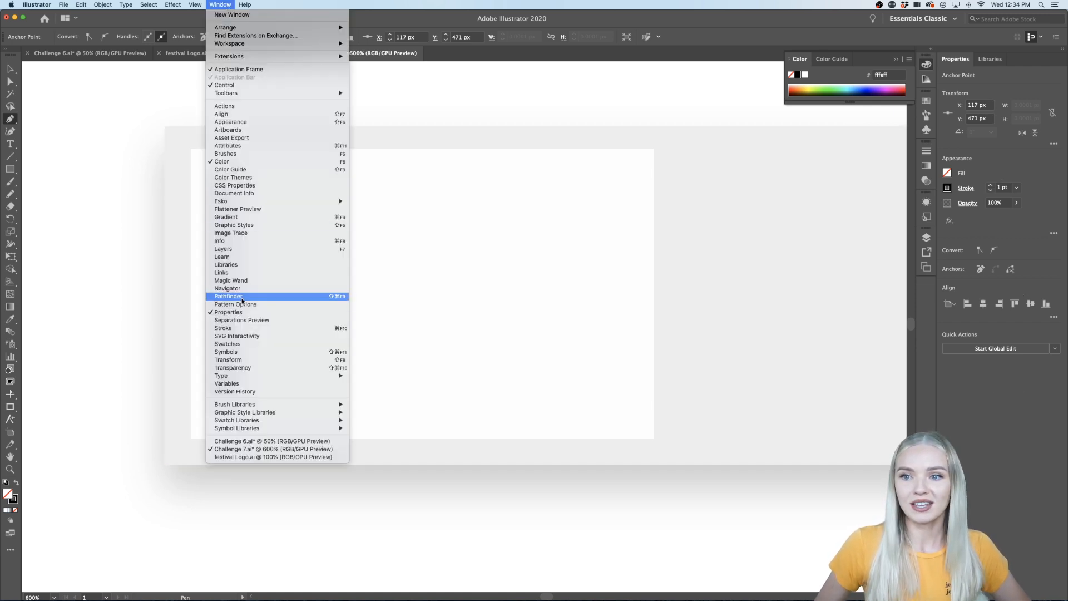
pyautogui.click(427, 80)
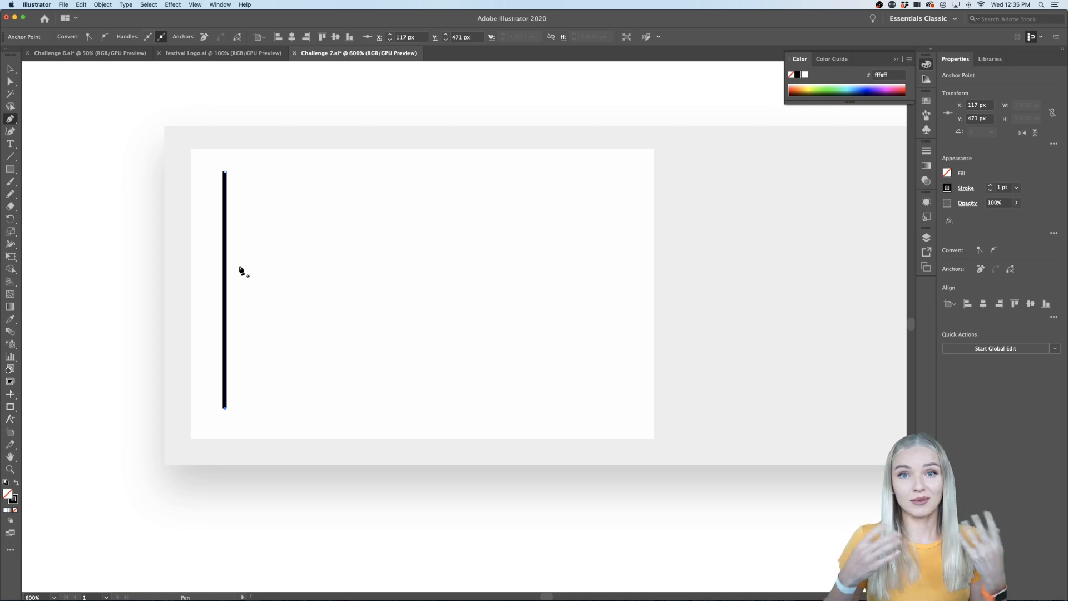
pyautogui.click(1024, 190)
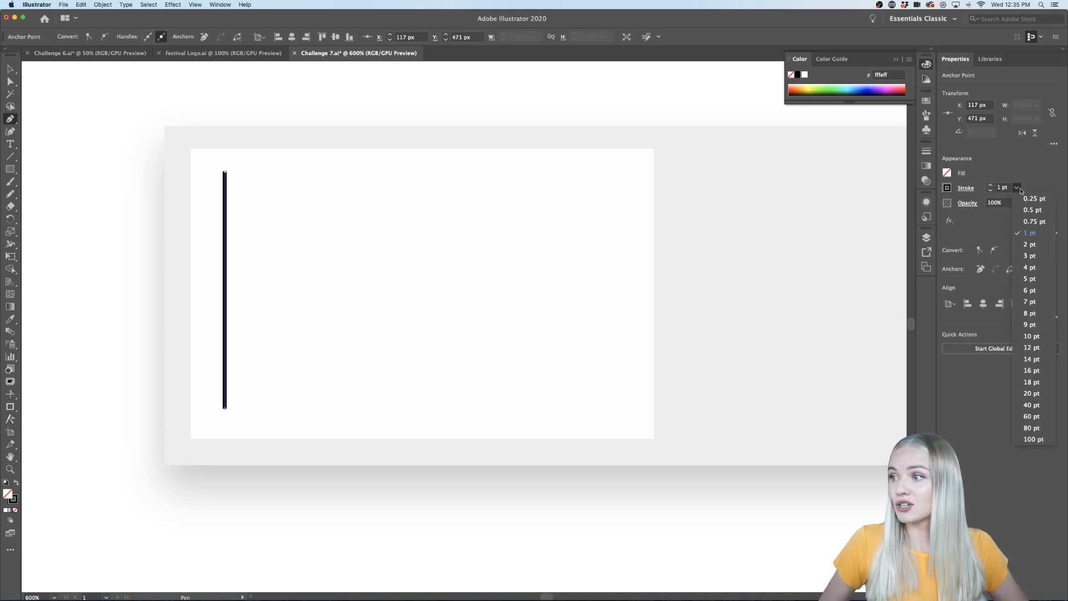
pyautogui.click(1032, 210)
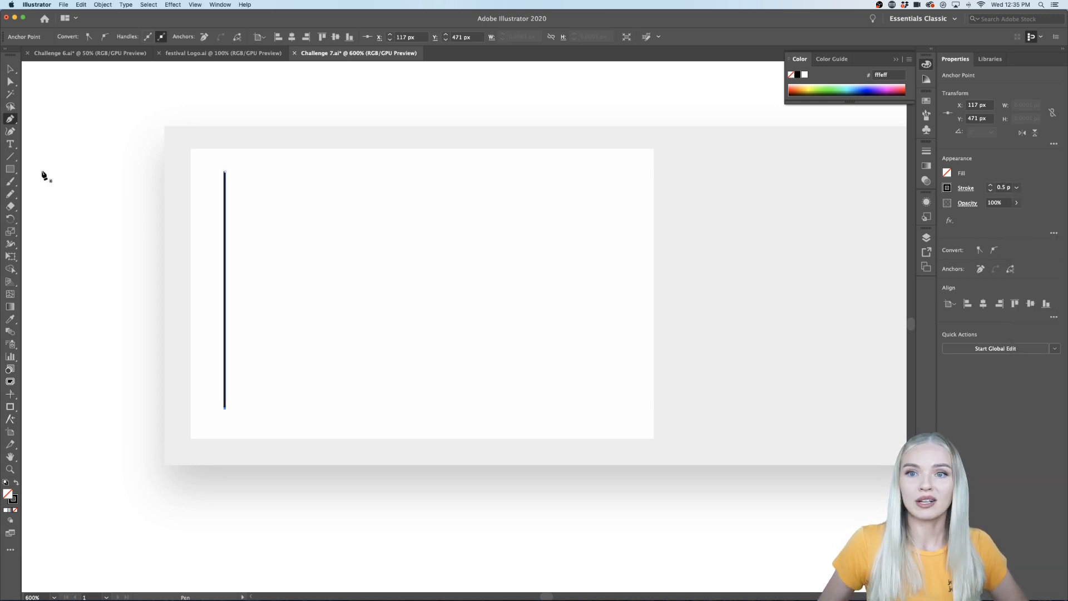
# Apply a Zig Zag effect to the vertical line with 2 px absolute size, 9 ridges per segment and corner points.
pyautogui.click(172, 4)
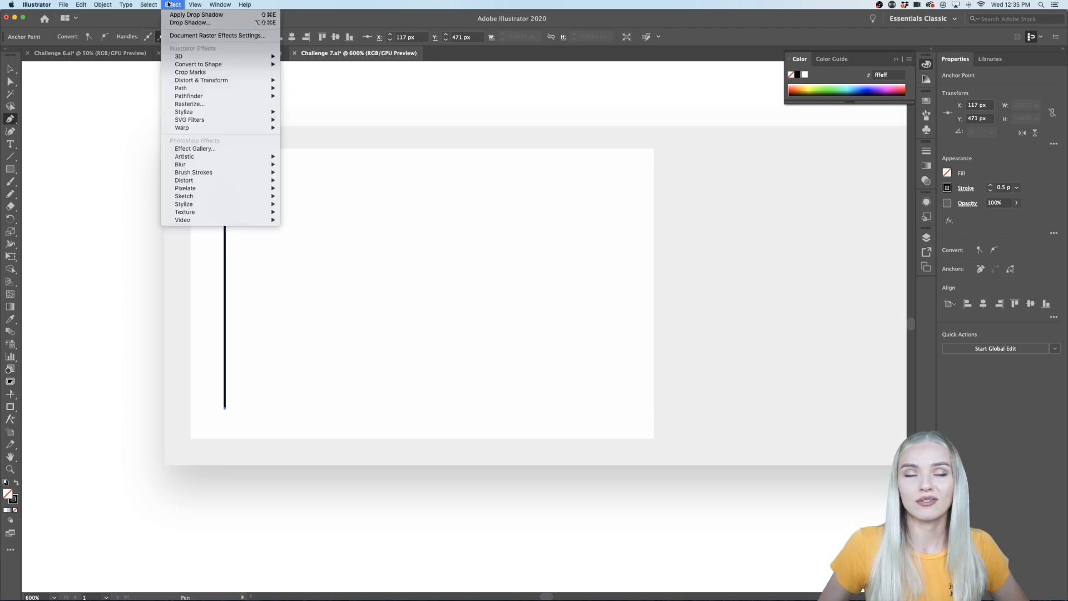
pyautogui.moveTo(200, 119)
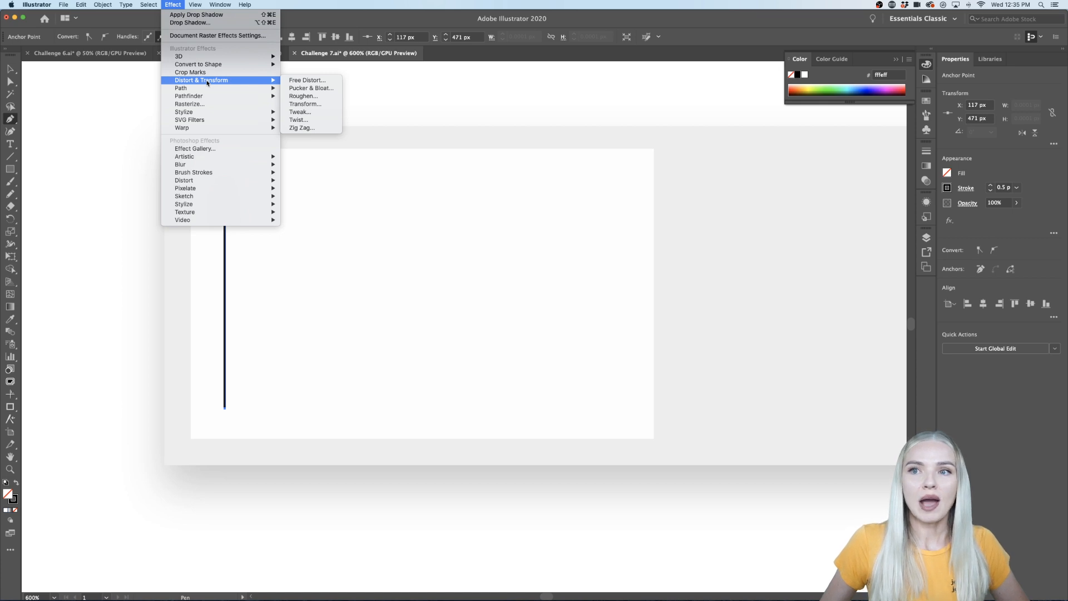
pyautogui.click(310, 129)
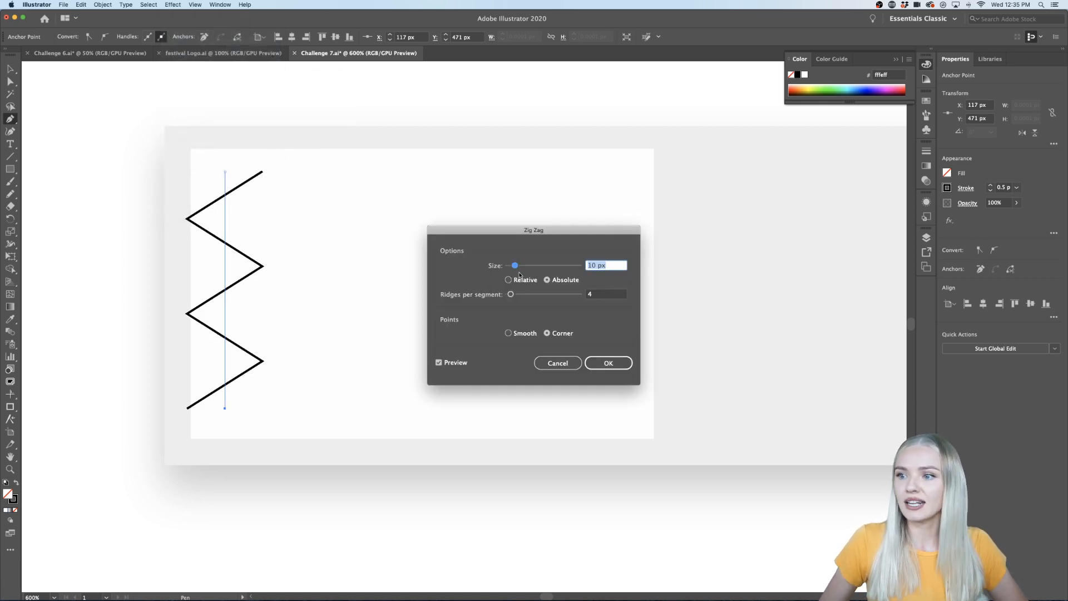
pyautogui.moveTo(515, 265); pyautogui.dragTo(514, 296)
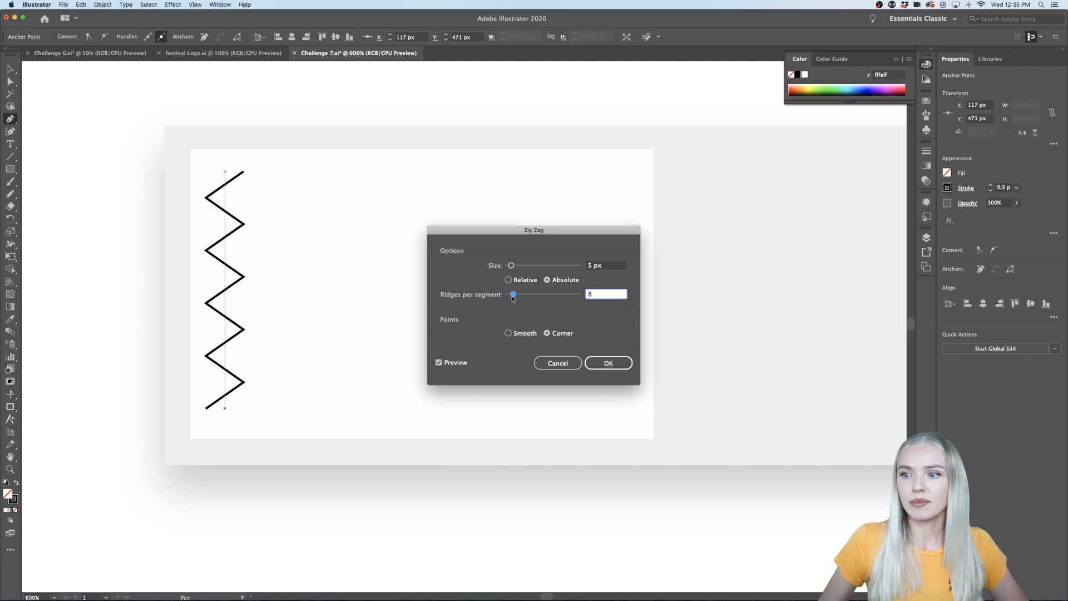
pyautogui.moveTo(510, 266); pyautogui.dragTo(510, 269)
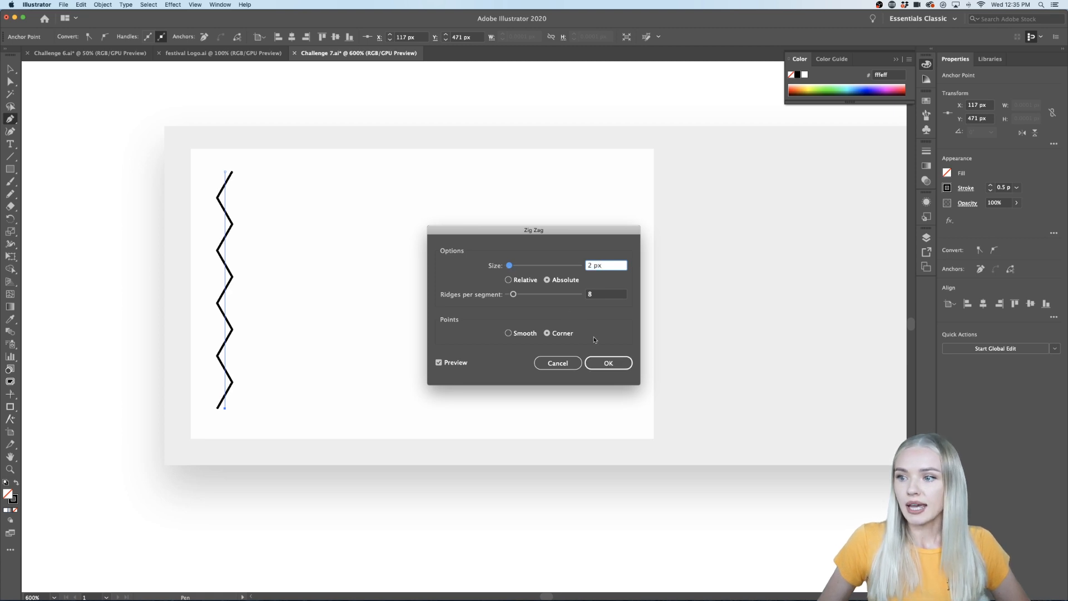
pyautogui.click(508, 333)
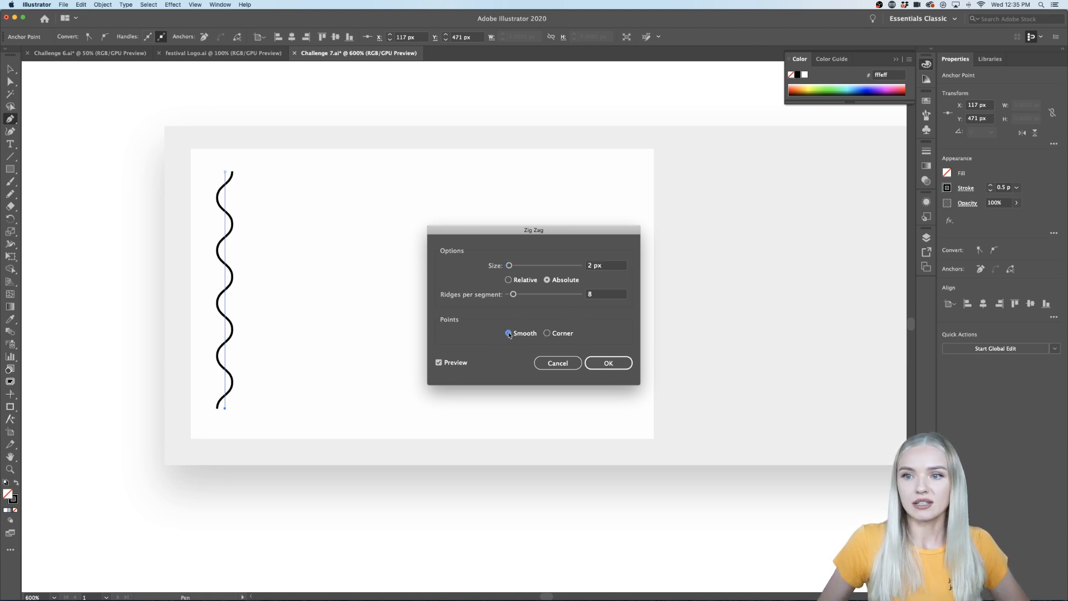
pyautogui.click(557, 335)
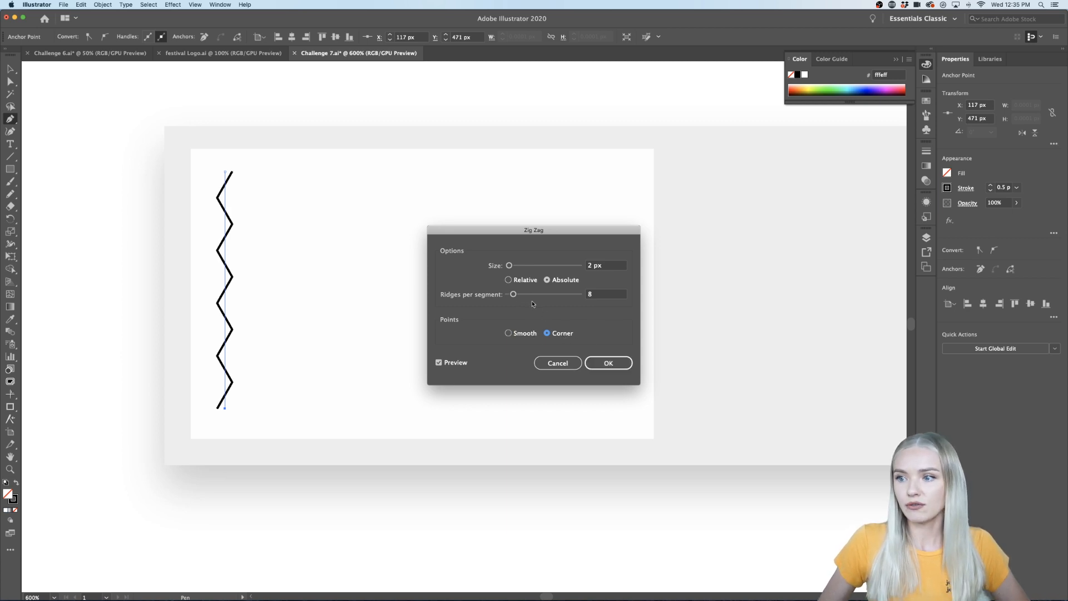
pyautogui.click(606, 295)
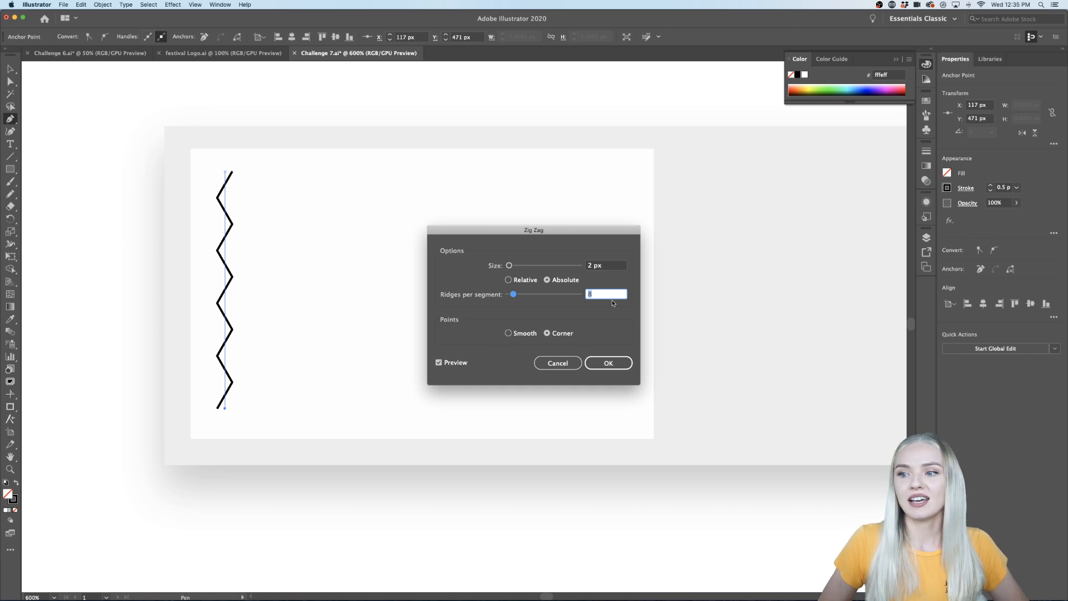
pyautogui.press('Up')
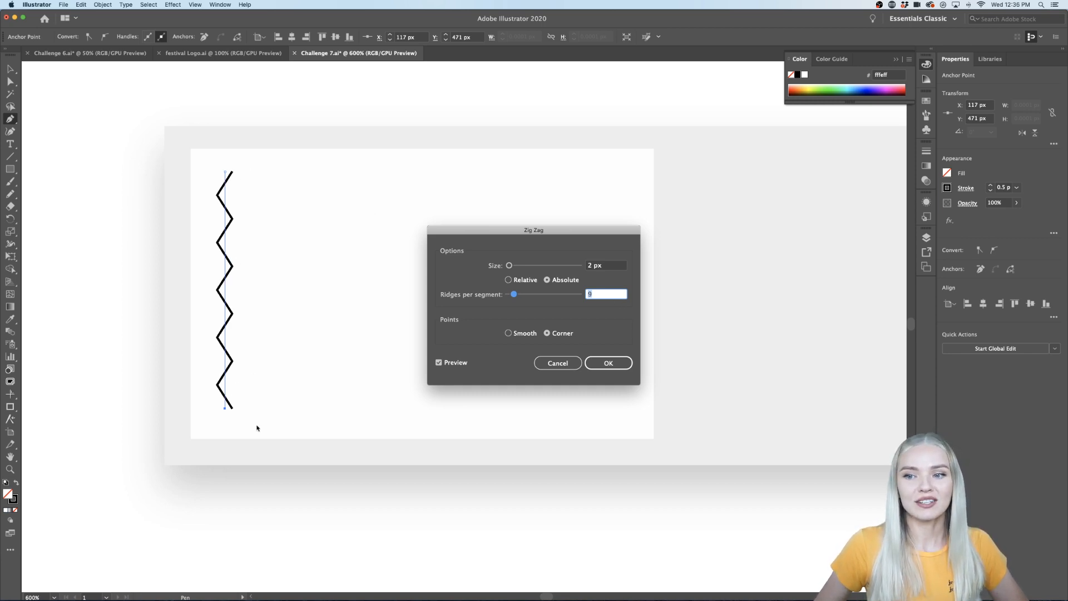
pyautogui.click(600, 370)
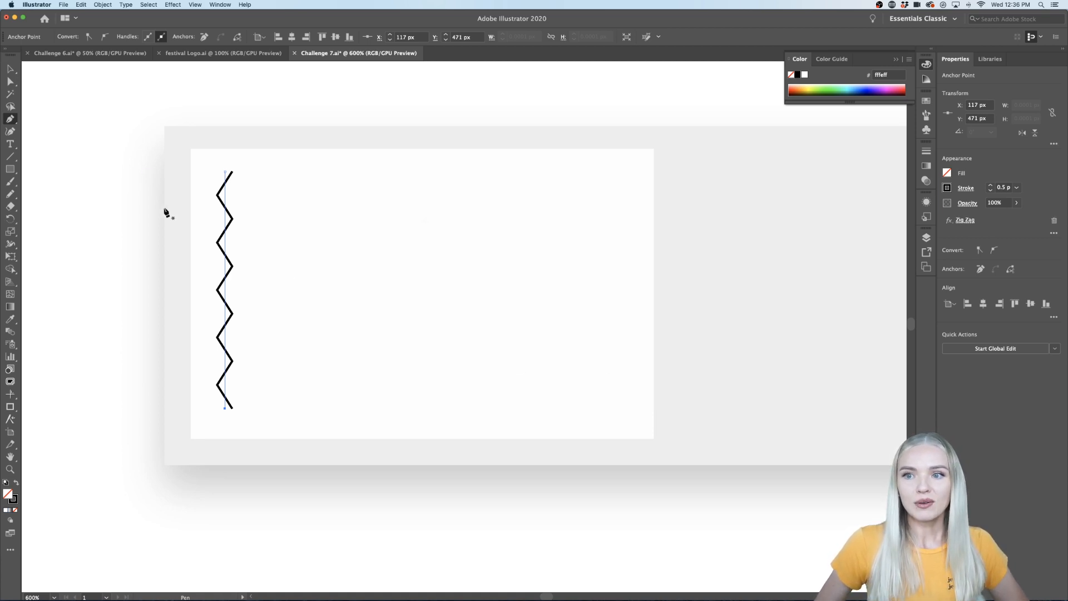
# Copy the zigzag line twice to the right across the white panel, spacing the copies about 11 px apart.
pyautogui.click(10, 69)
pyautogui.moveTo(230, 256); pyautogui.dragTo(268, 259)
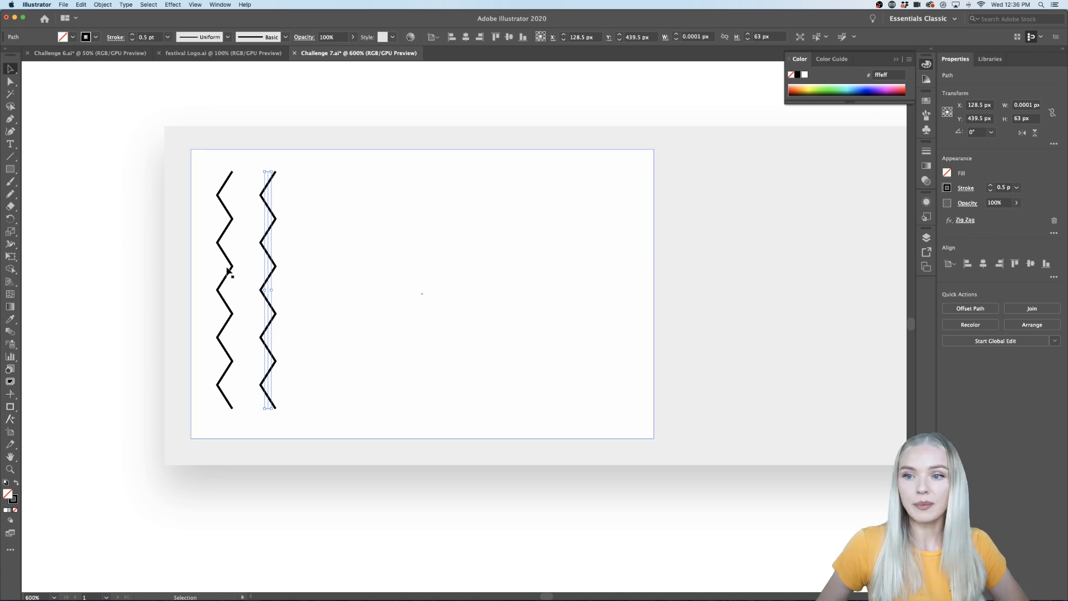
pyautogui.moveTo(273, 276); pyautogui.dragTo(311, 274)
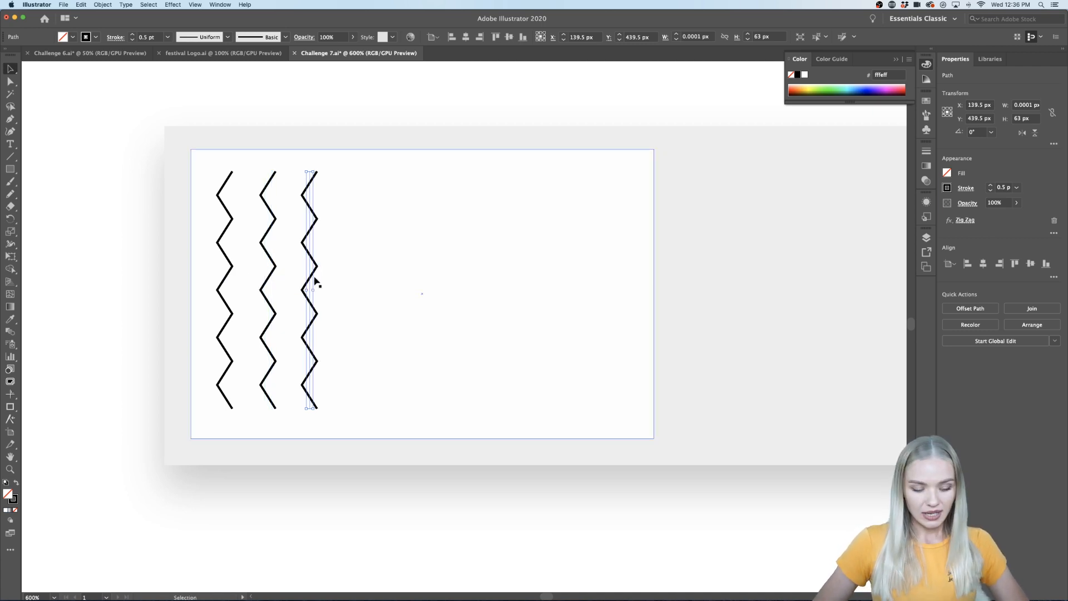
# Repeat the last copy seven times to make a row of ten zigzag lines, and clear the selection.
pyautogui.press('super+d')
pyautogui.press('super+d')
pyautogui.press('super+d')
pyautogui.press('super+d')
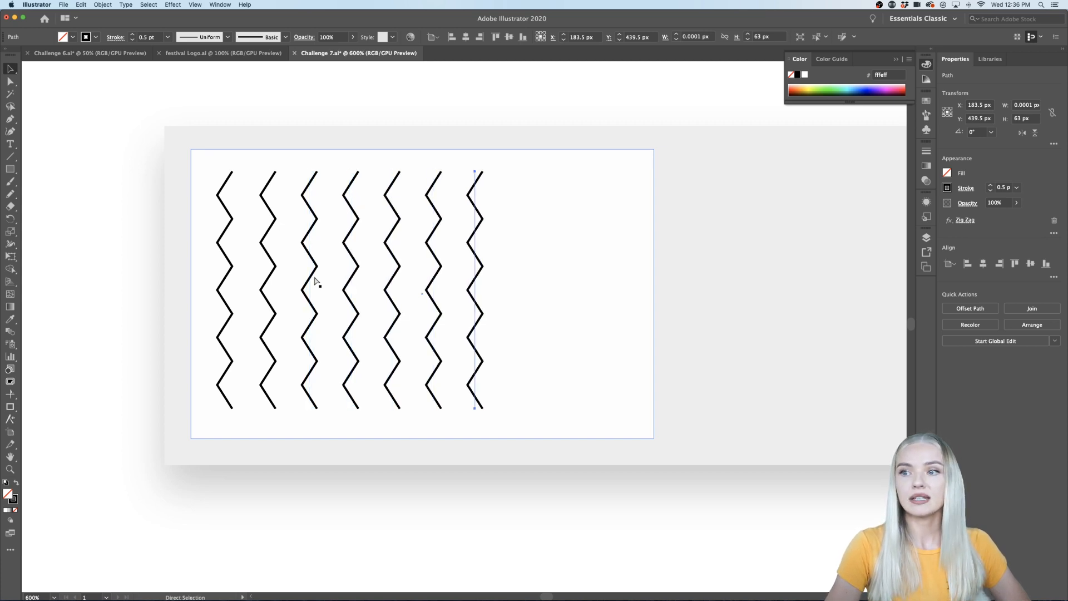
pyautogui.press('super+d')
pyautogui.press('super+d')
pyautogui.press('super+d')
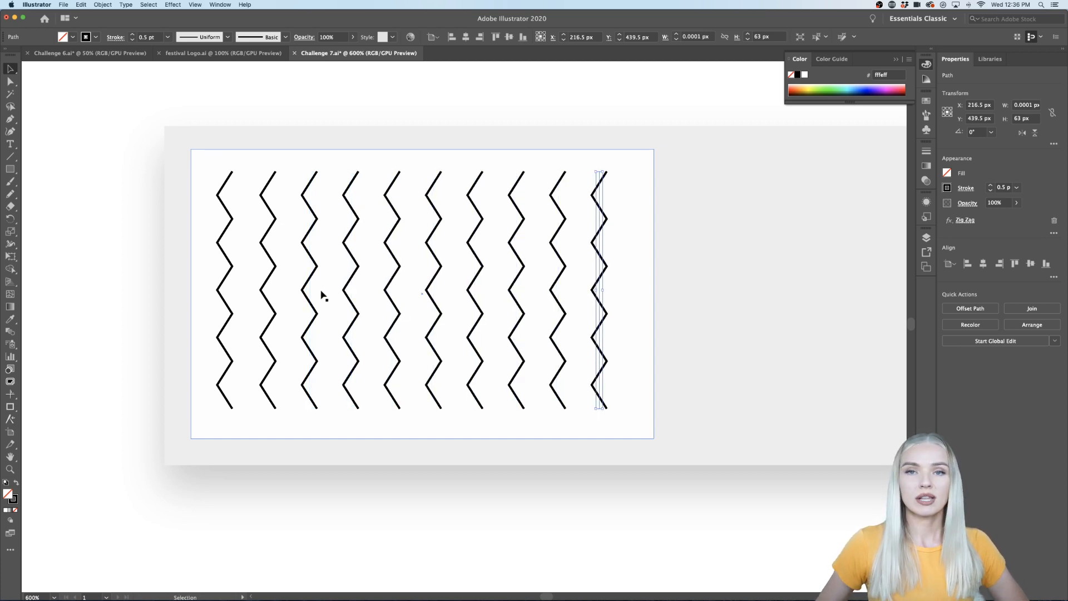
pyautogui.press('super+minus')
pyautogui.press('super+minus')
pyautogui.press('super+minus')
pyautogui.click(126, 310)
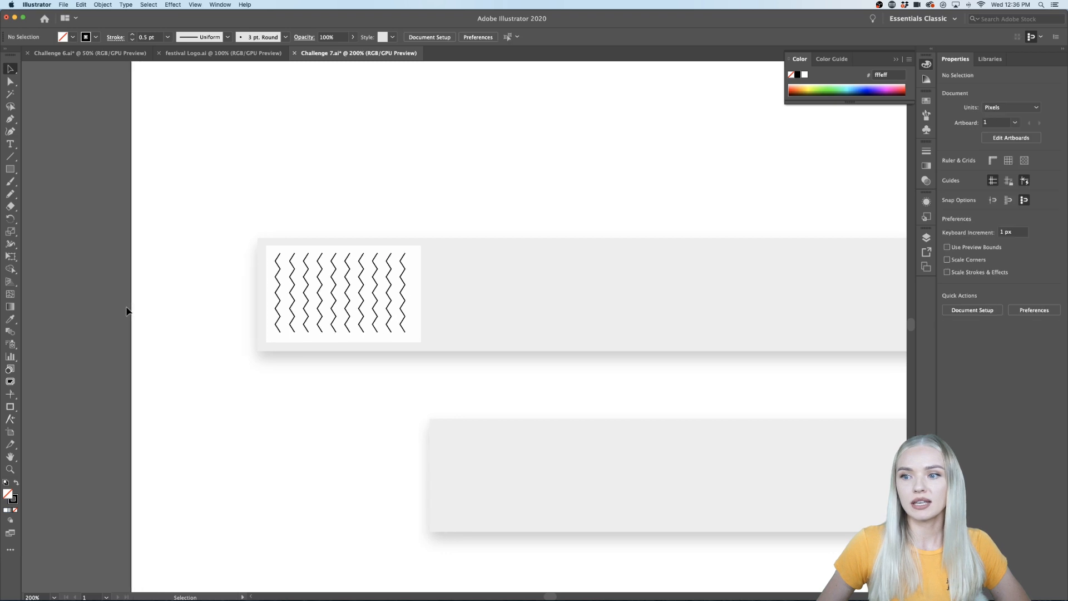
# Select both grey wristband rectangles and lock them.
pyautogui.scroll(-2, 126, 310)
pyautogui.scroll(3, 200, 306)
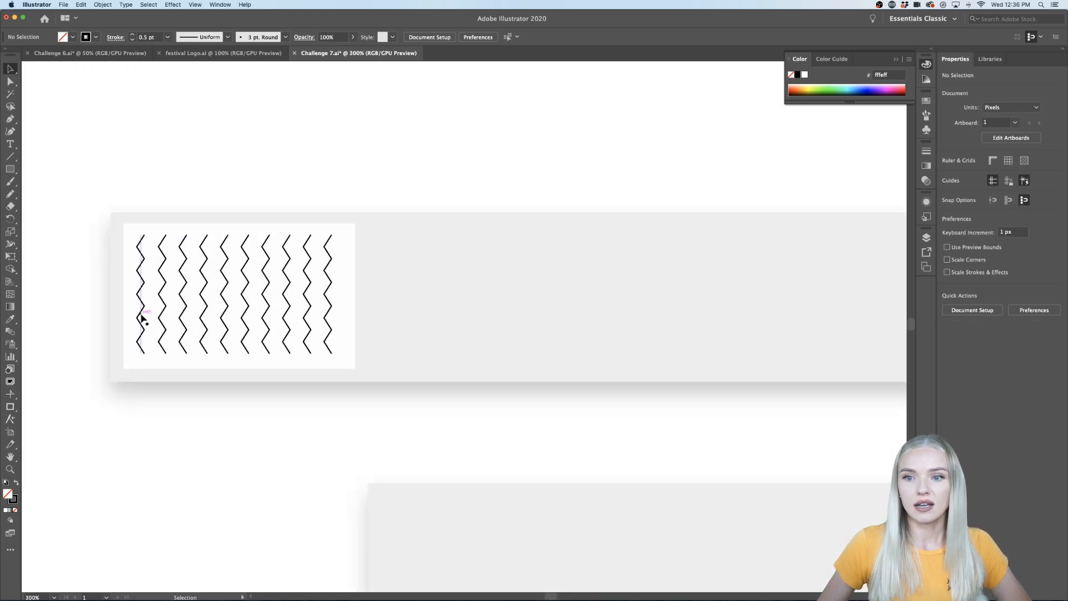
pyautogui.click(399, 234)
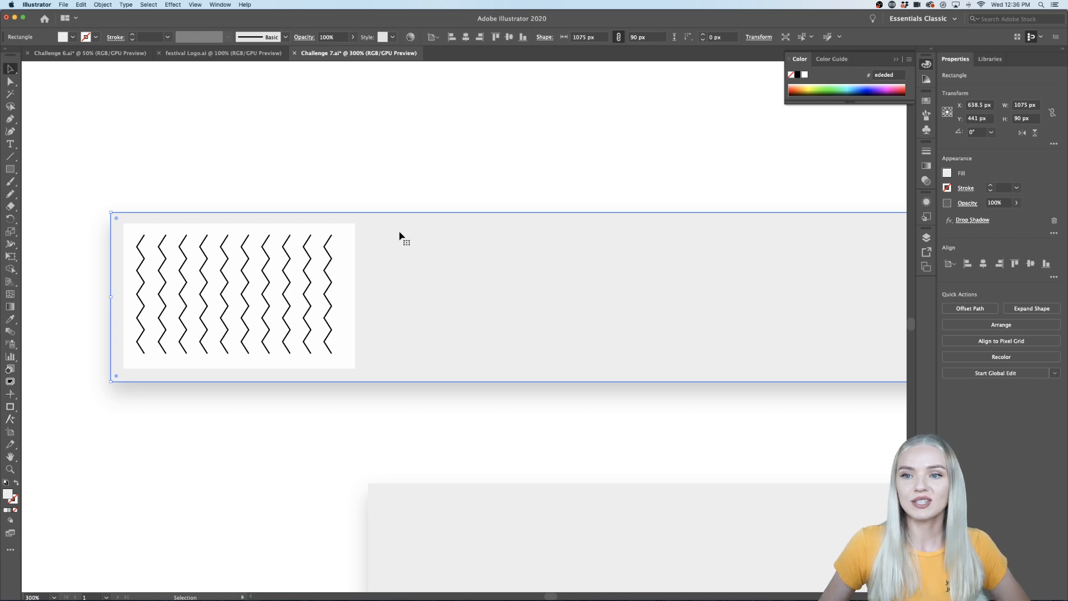
pyautogui.scroll(-3, 399, 235)
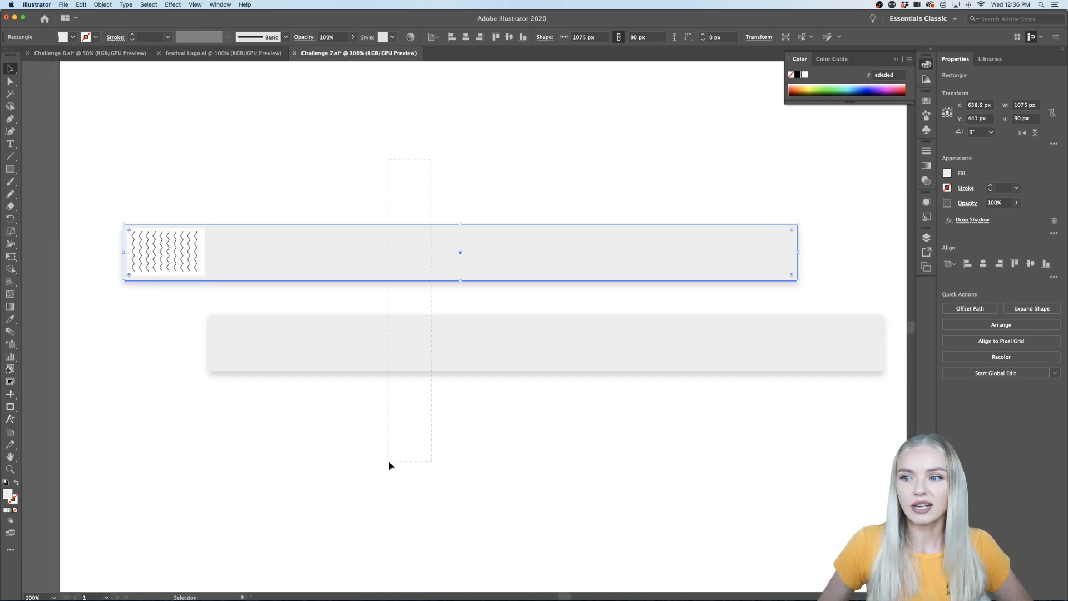
pyautogui.moveTo(388, 462); pyautogui.dragTo(388, 460)
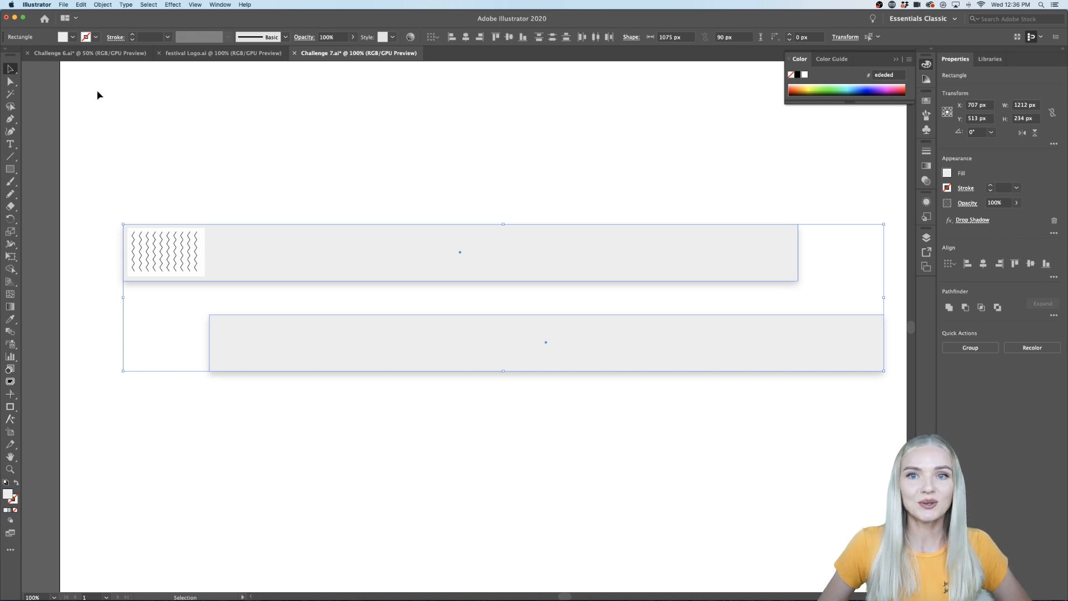
pyautogui.click(410, 474)
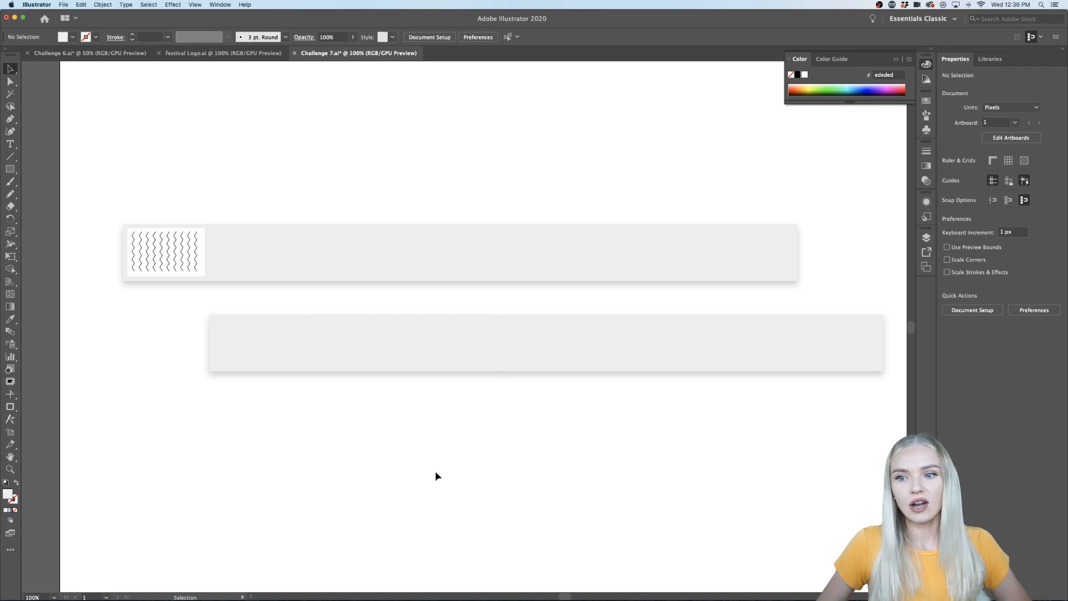
# Select only the ten zigzag lines and shift them about 2 px right to centre them in the white panel.
pyautogui.scroll(4, 117, 248)
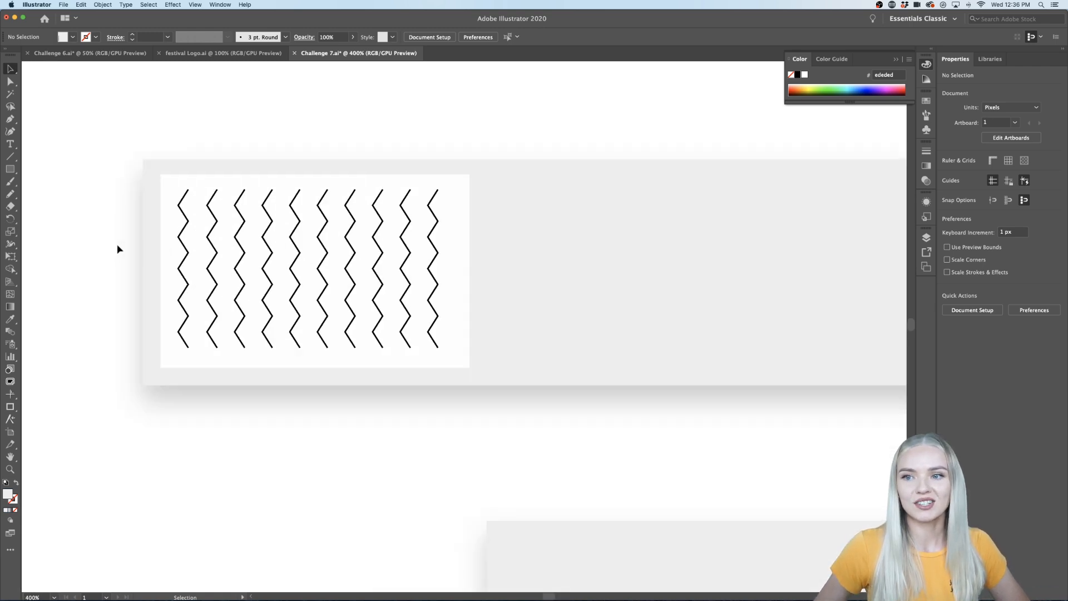
pyautogui.scroll(-3, 117, 248)
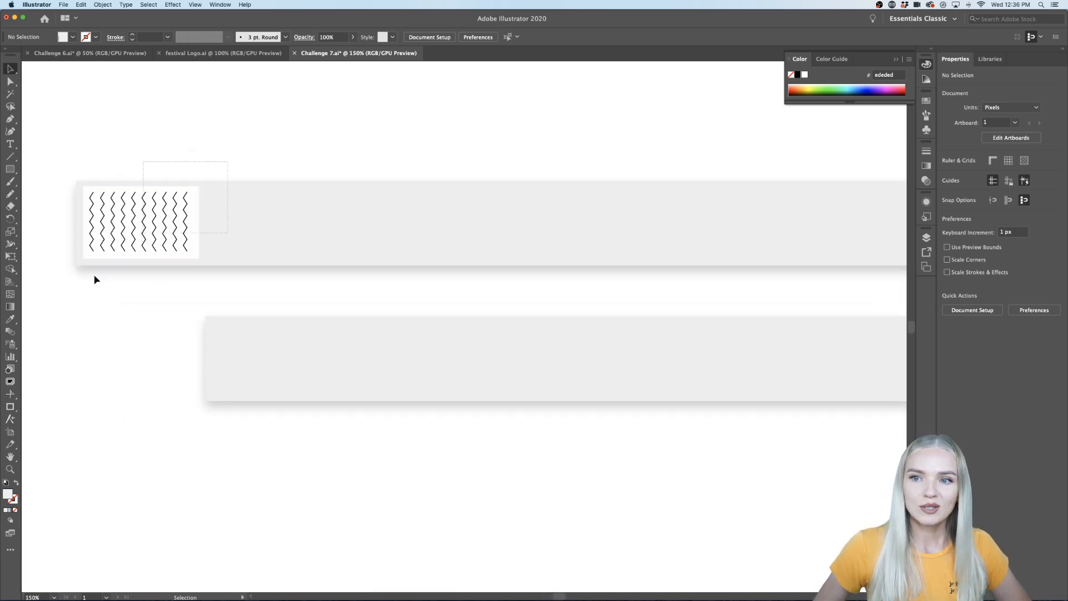
pyautogui.click(148, 236)
pyautogui.scroll(2, 115, 231)
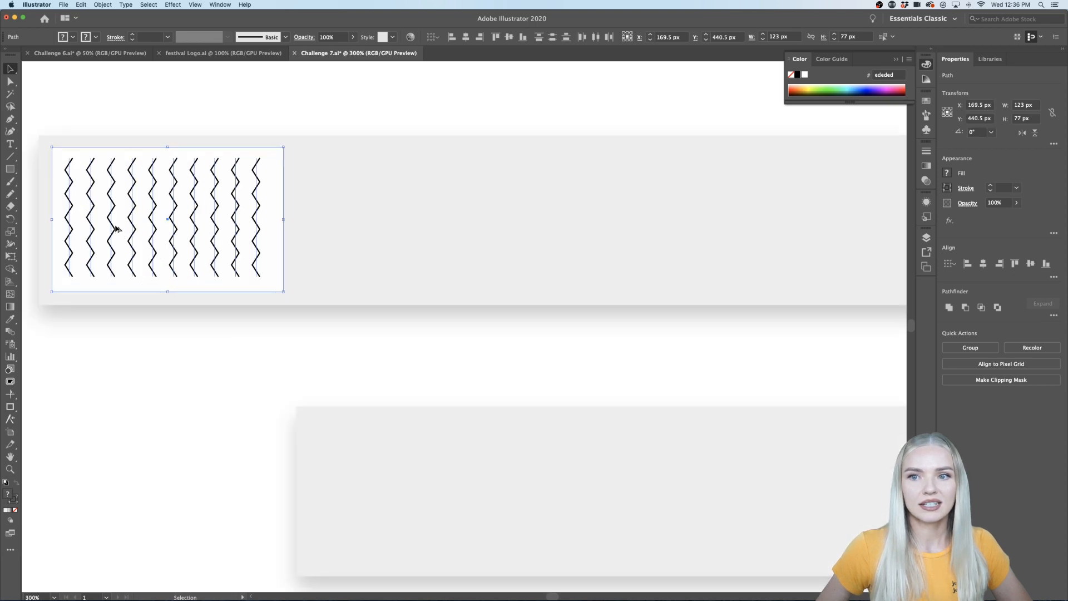
pyautogui.hscroll(-2, 167, 184)
pyautogui.click(209, 143)
pyautogui.scroll(1, 209, 144)
pyautogui.moveTo(437, 197); pyautogui.dragTo(110, 281)
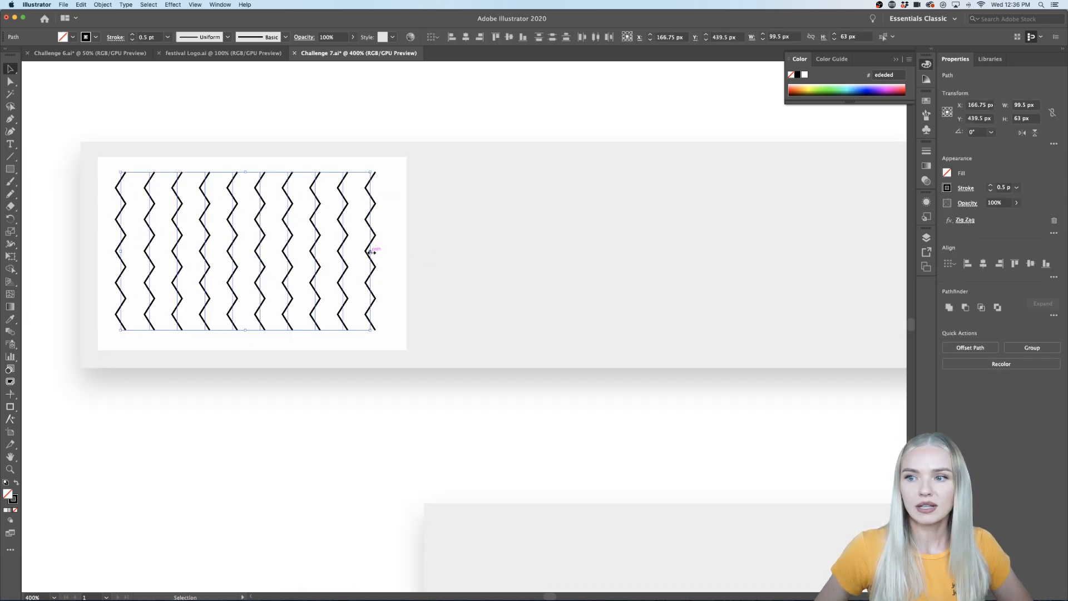
pyautogui.moveTo(368, 267); pyautogui.dragTo(374, 267)
pyautogui.click(506, 275)
# Duplicate the white panel with its zigzag lines onto the left end of the lower wristband.
pyautogui.moveTo(458, 111); pyautogui.dragTo(48, 377)
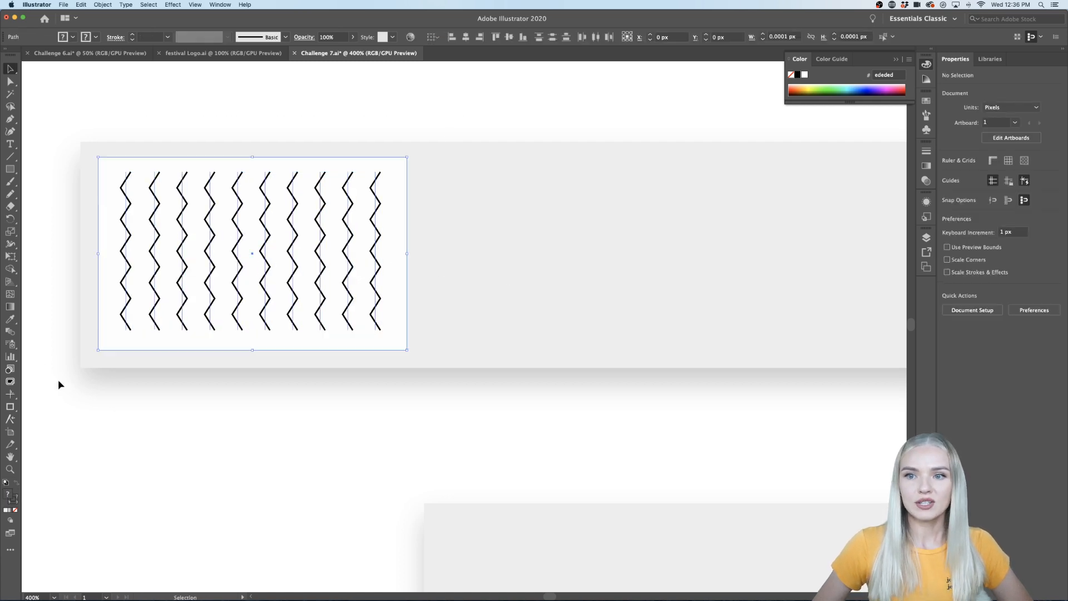
pyautogui.scroll(-2, 138, 390)
pyautogui.scroll(-1, 138, 389)
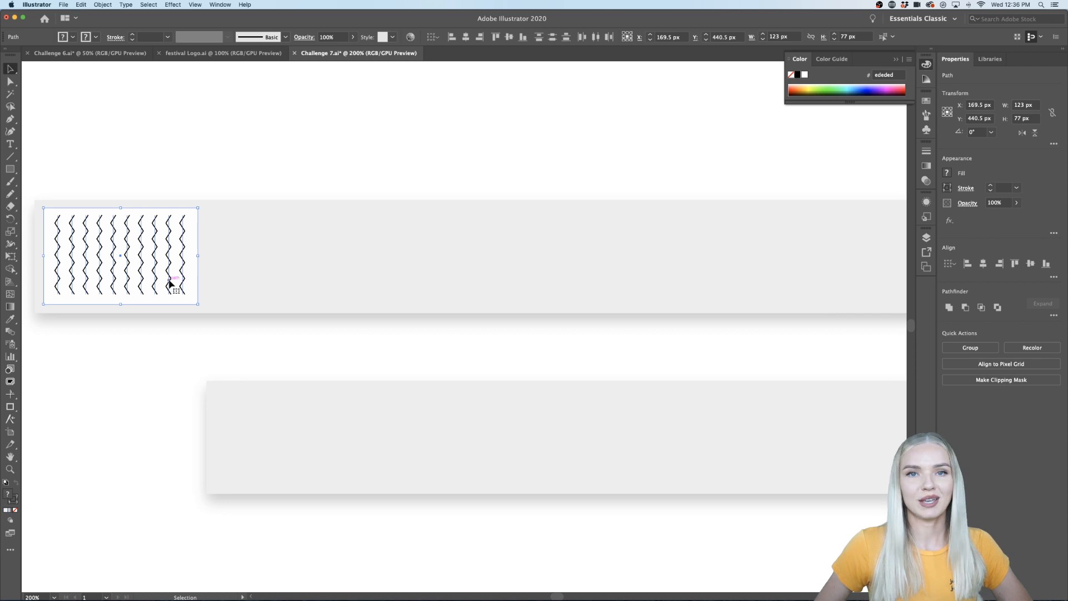
pyautogui.moveTo(170, 284); pyautogui.dragTo(345, 464)
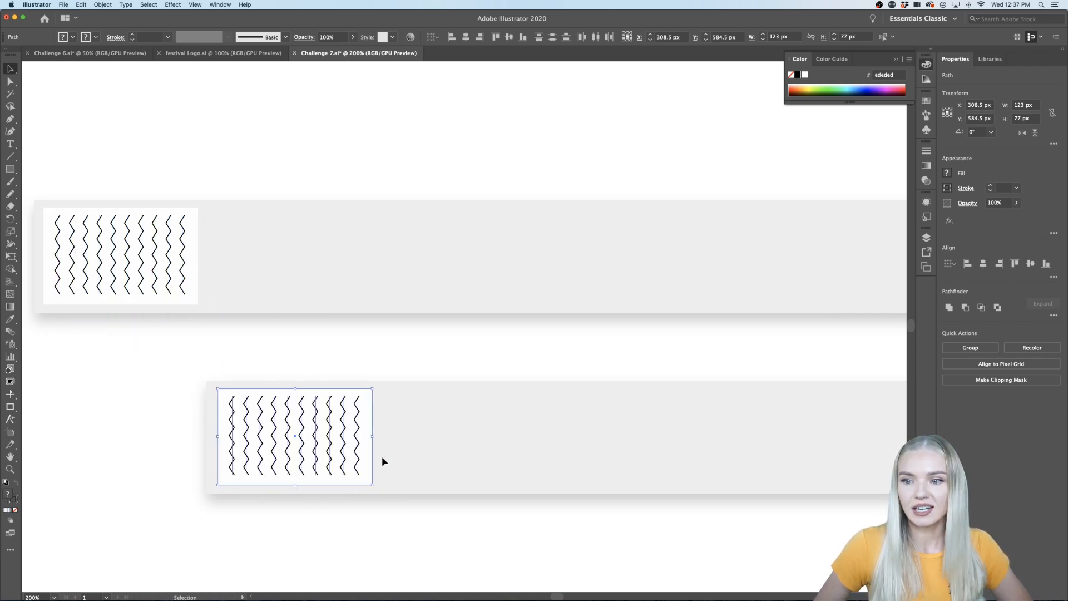
pyautogui.click(400, 448)
pyautogui.hotkey('ctrl', '0')
pyautogui.hscroll(4, 399, 448)
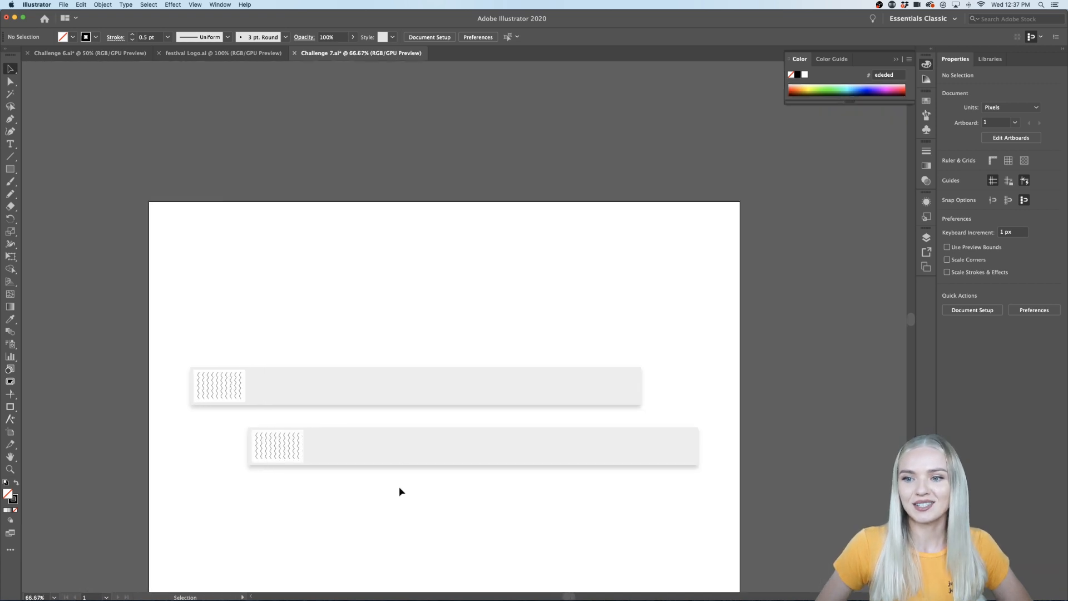
pyautogui.scroll(-2, 398, 484)
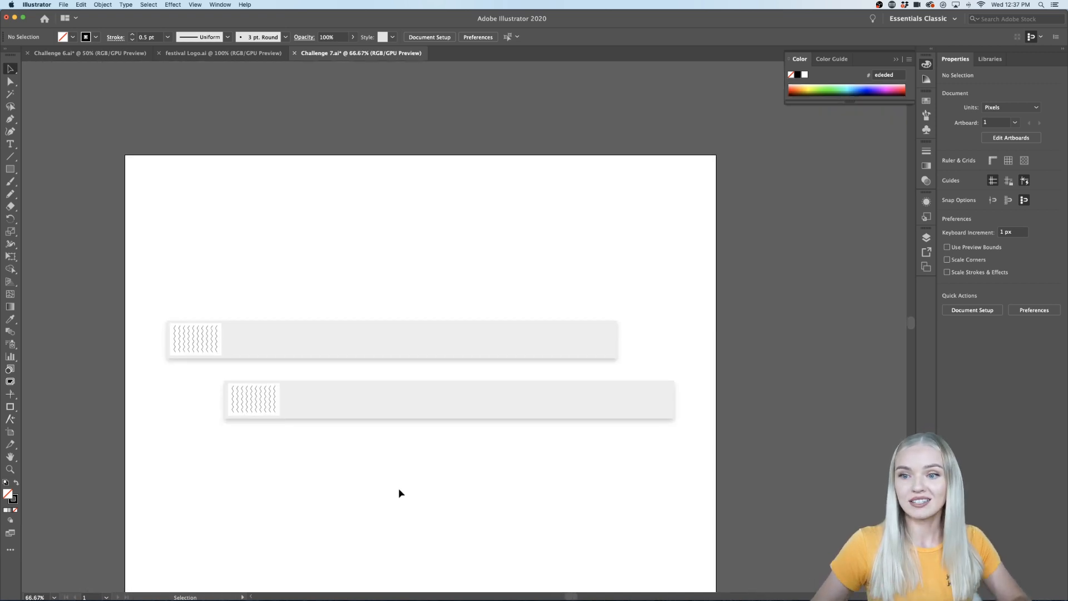
# Group the white panel with its zigzag lines on each wristband as two separate groups, and clear the selection.
pyautogui.moveTo(295, 377); pyautogui.dragTo(219, 429)
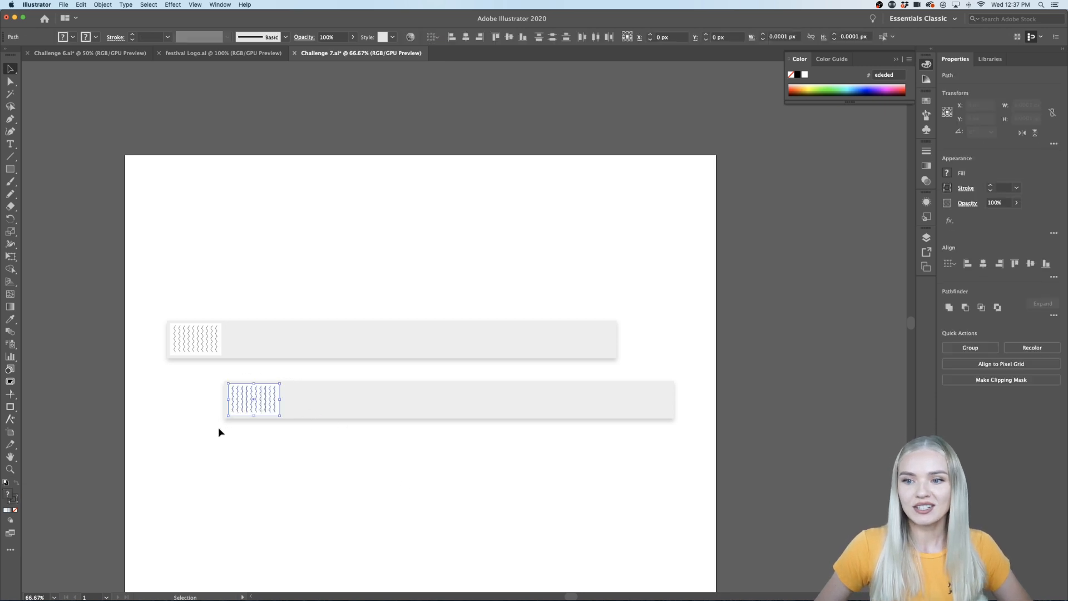
pyautogui.keyDown('alt'); pyautogui.scroll(5, 231, 426); pyautogui.keyUp('alt')
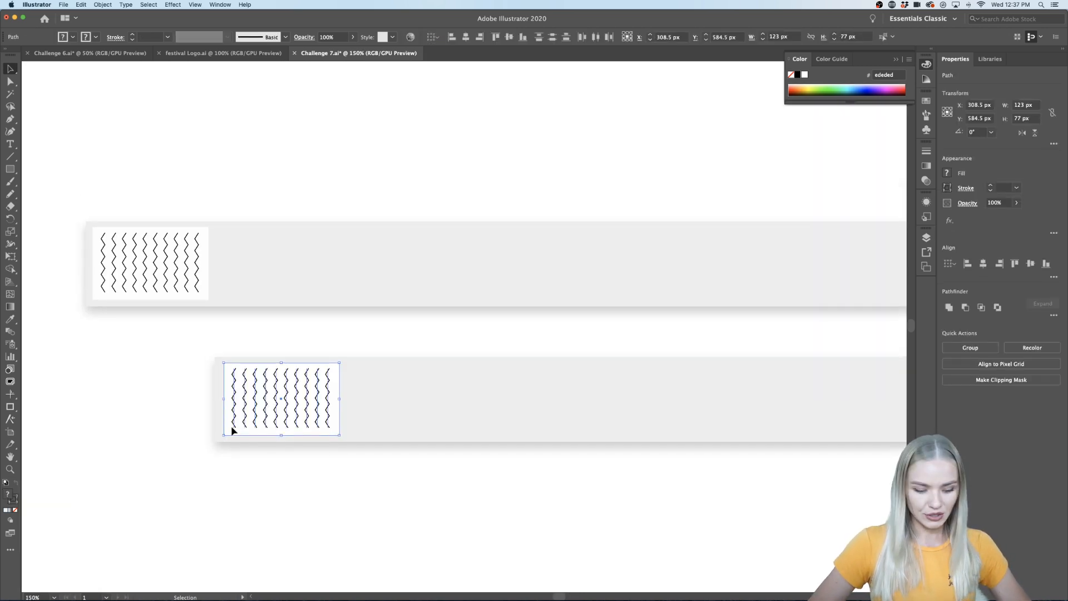
pyautogui.press('super+g')
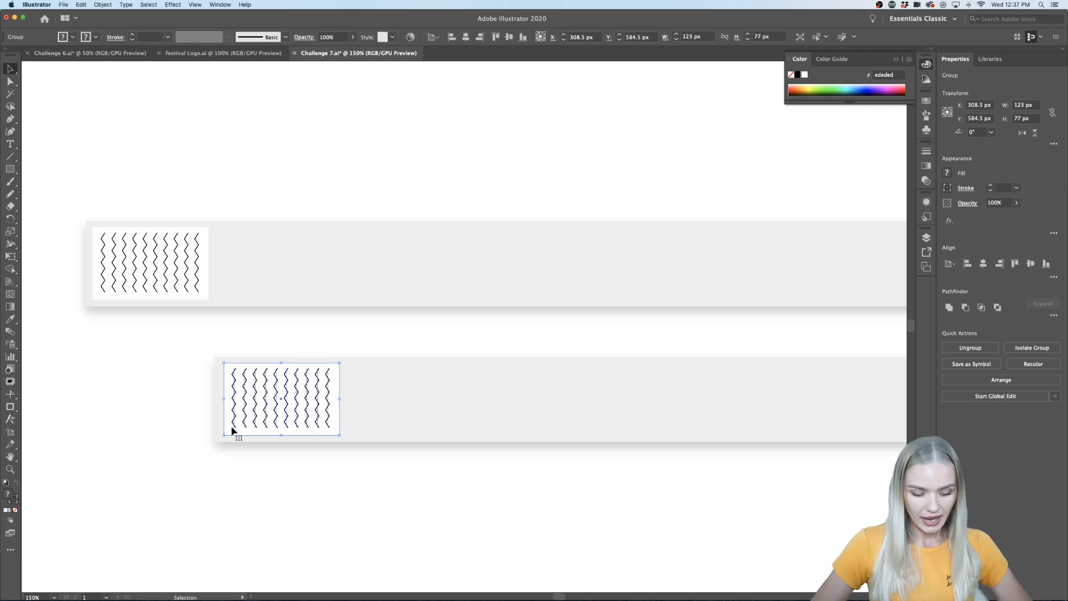
pyautogui.press('super+shift+a')
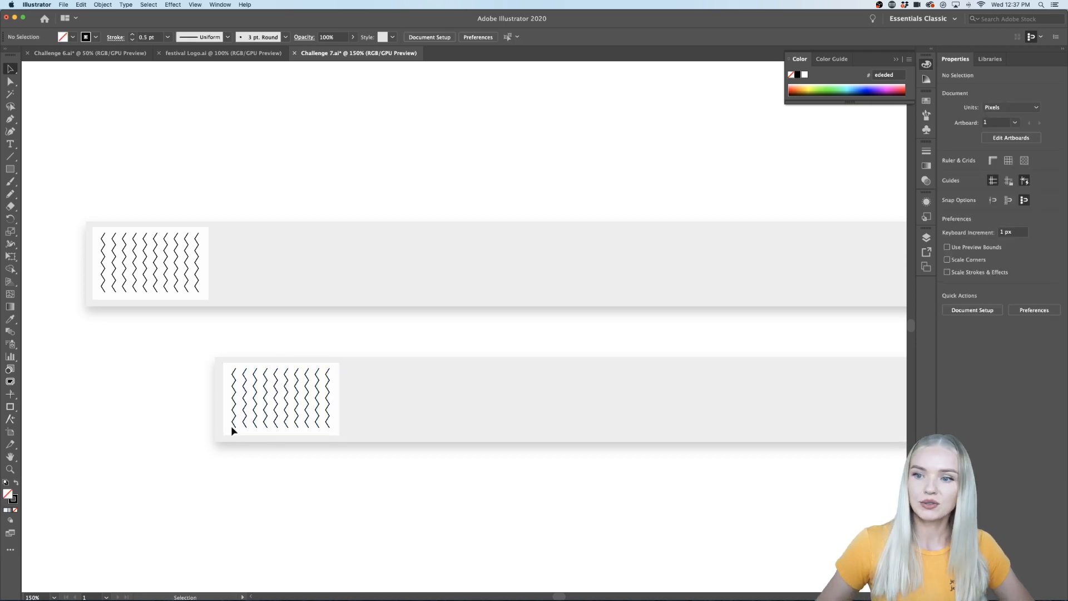
pyautogui.click(127, 294)
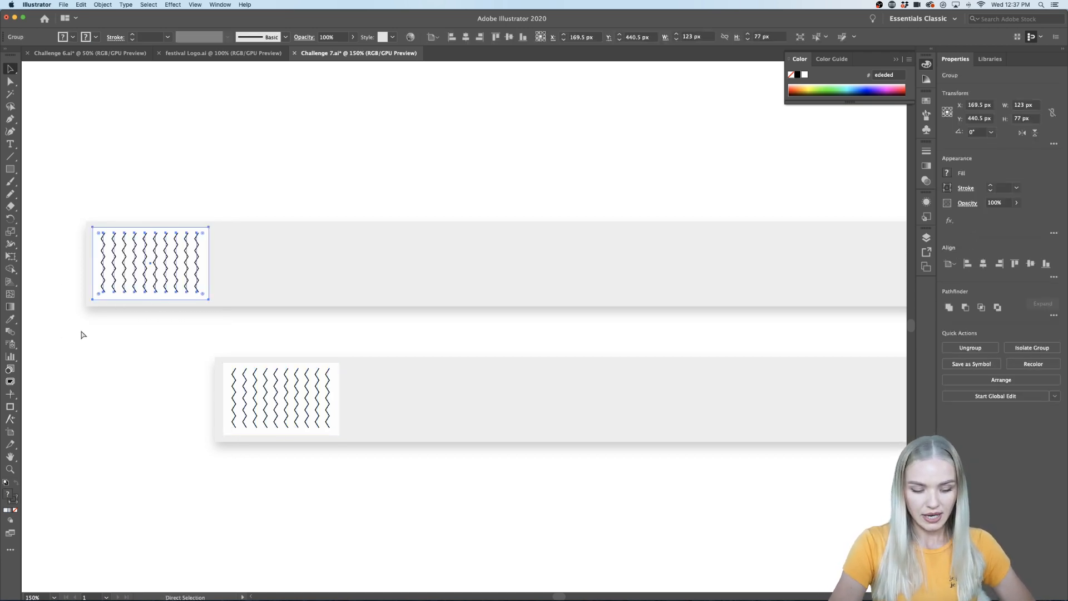
pyautogui.press('super+shift+a')
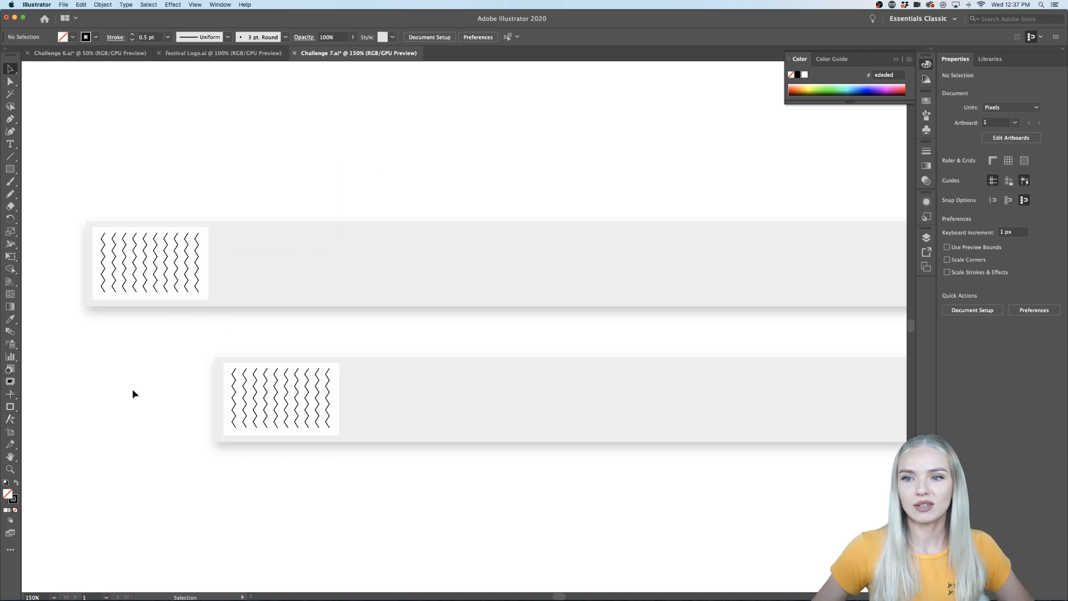
# Draw a 1075 × 90 px rectangle exactly over the upper wristband and remove its stroke.
pyautogui.hscroll(3, 400, 465)
pyautogui.scroll(-1, 399, 465)
pyautogui.press('super+minus')
pyautogui.press('super+minus')
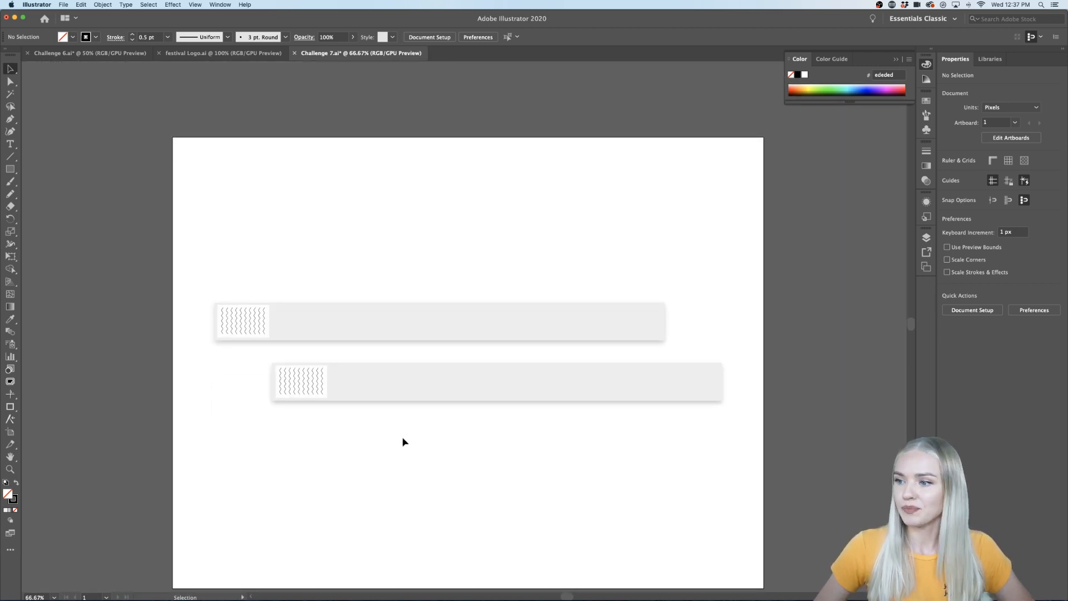
pyautogui.press('super+equal')
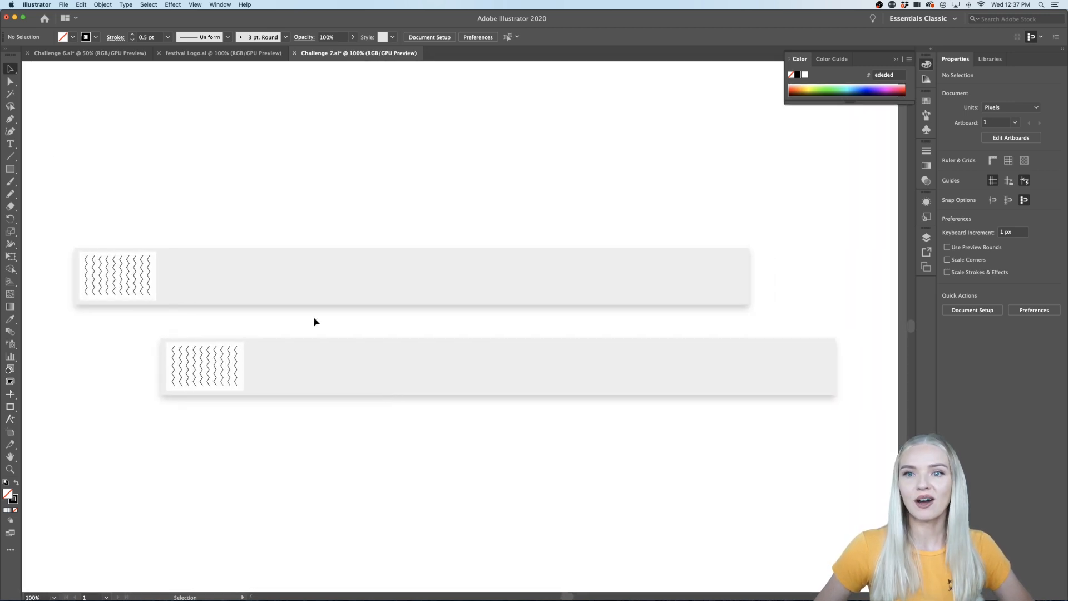
pyautogui.click(10, 170)
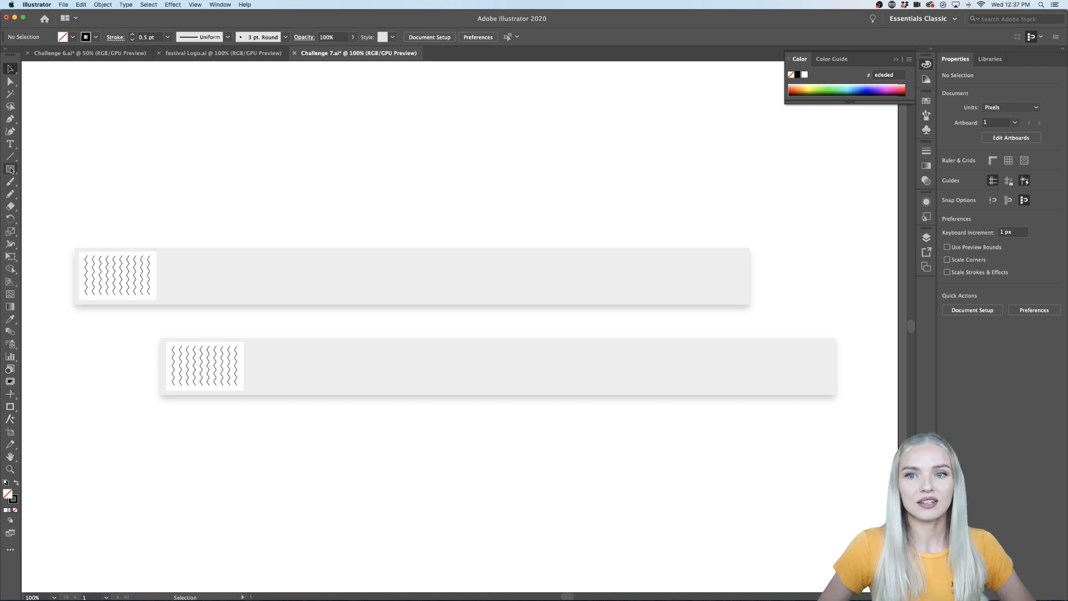
pyautogui.moveTo(75, 246); pyautogui.dragTo(749, 304)
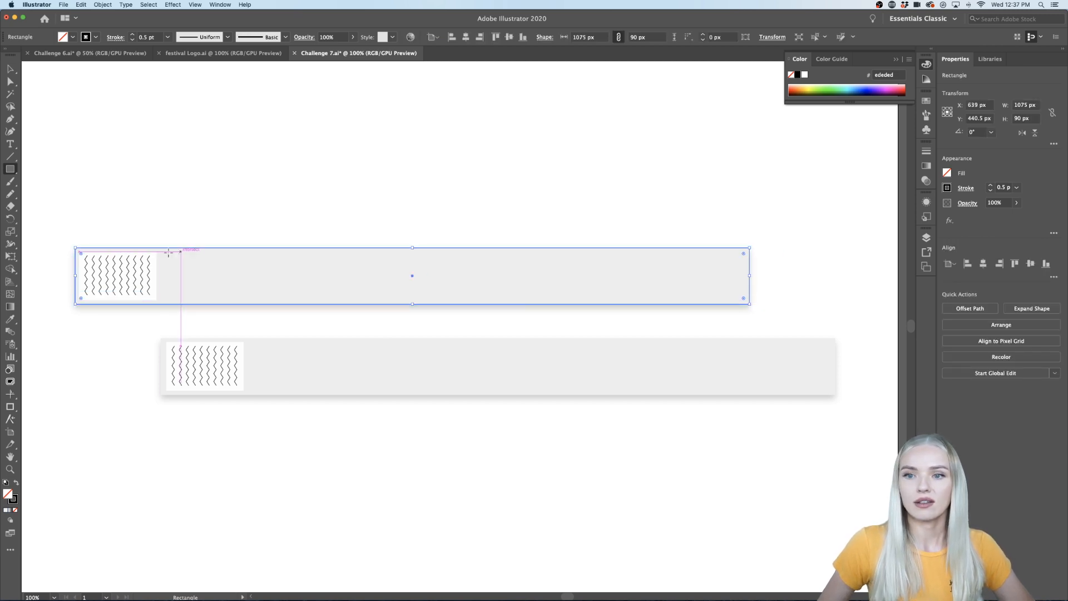
pyautogui.click(14, 501)
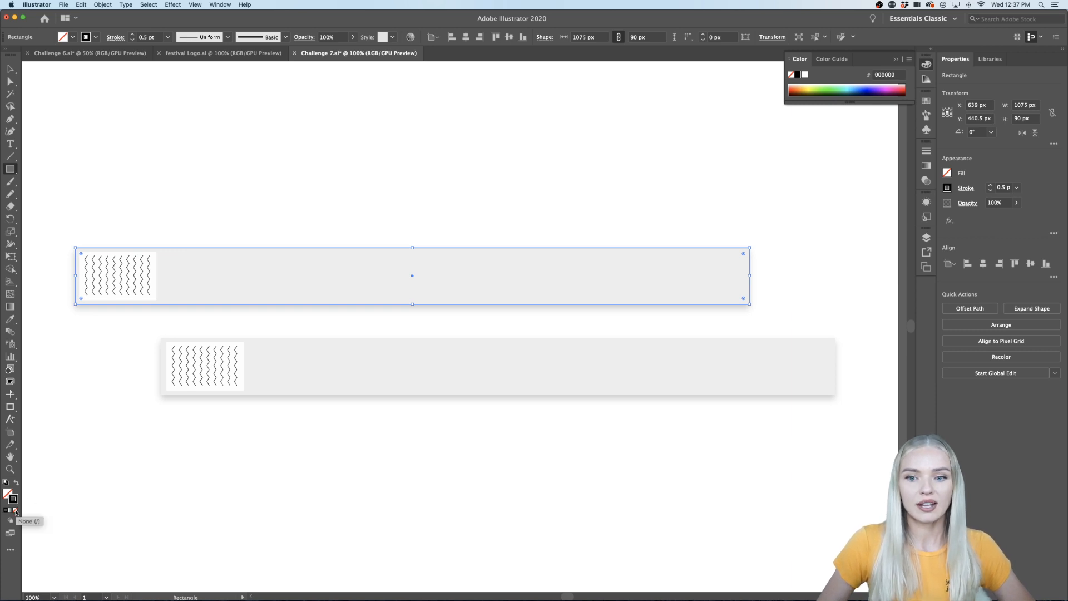
pyautogui.click(15, 510)
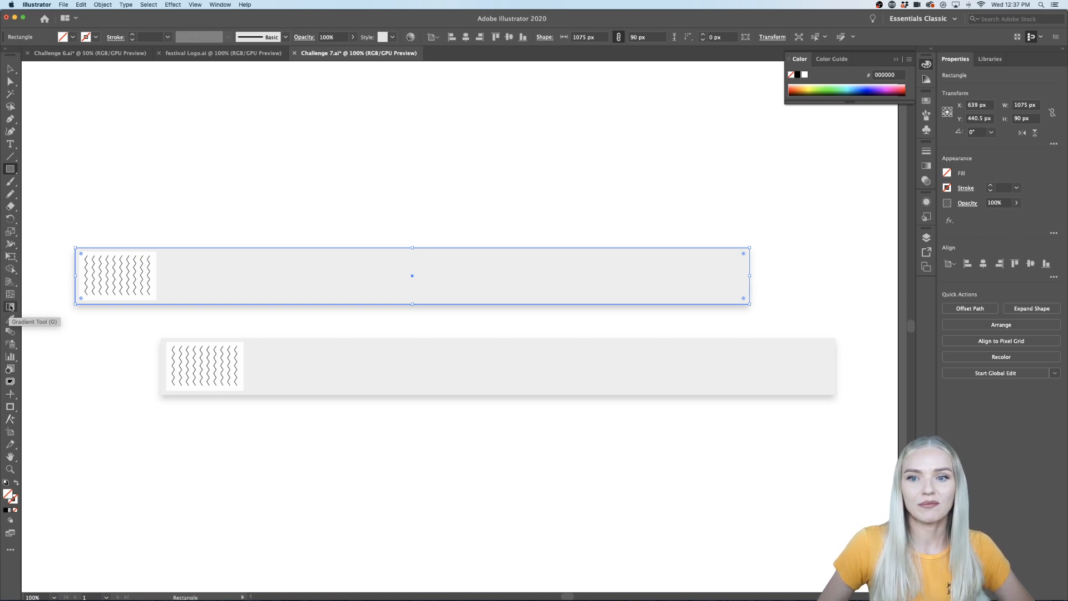
# Fill the new rectangle on the upper wristband with a linear gradient using the Gradient tool.
pyautogui.click(10, 551)
pyautogui.scroll(-5, 76, 356)
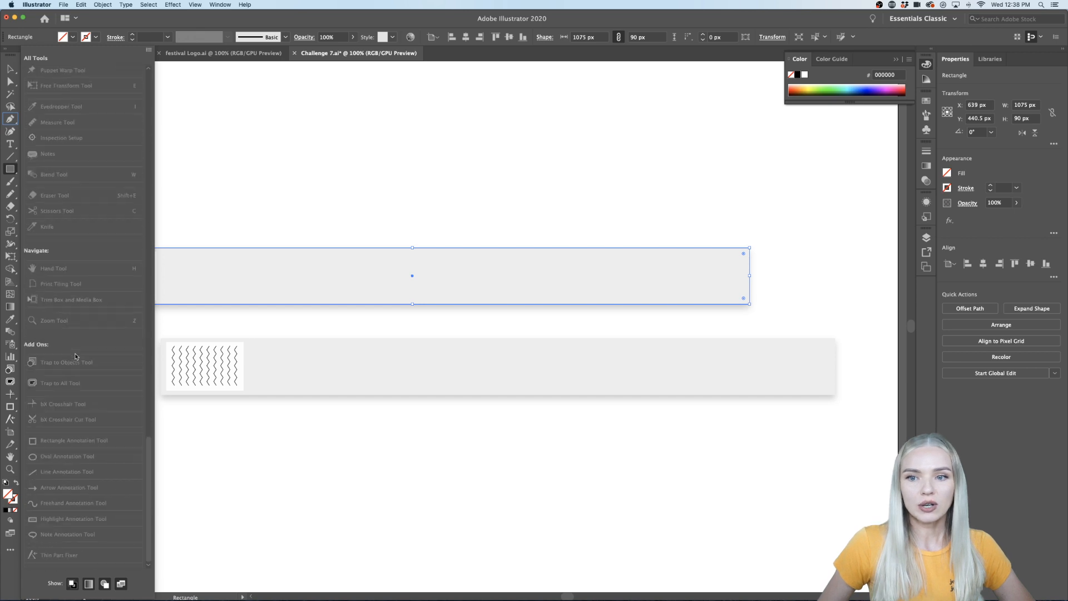
pyautogui.scroll(10, 71, 316)
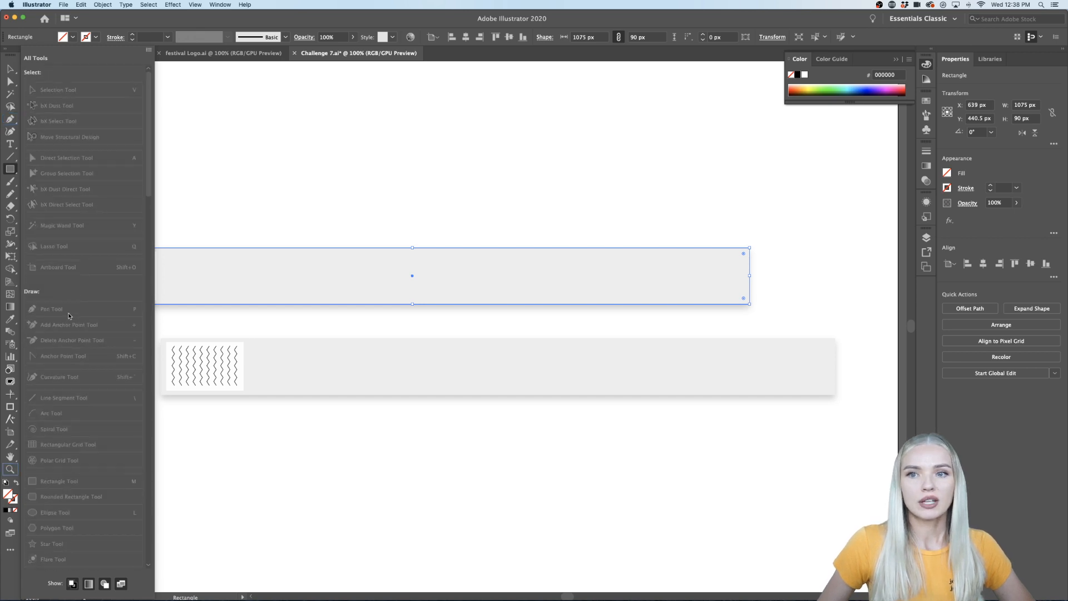
pyautogui.click(10, 551)
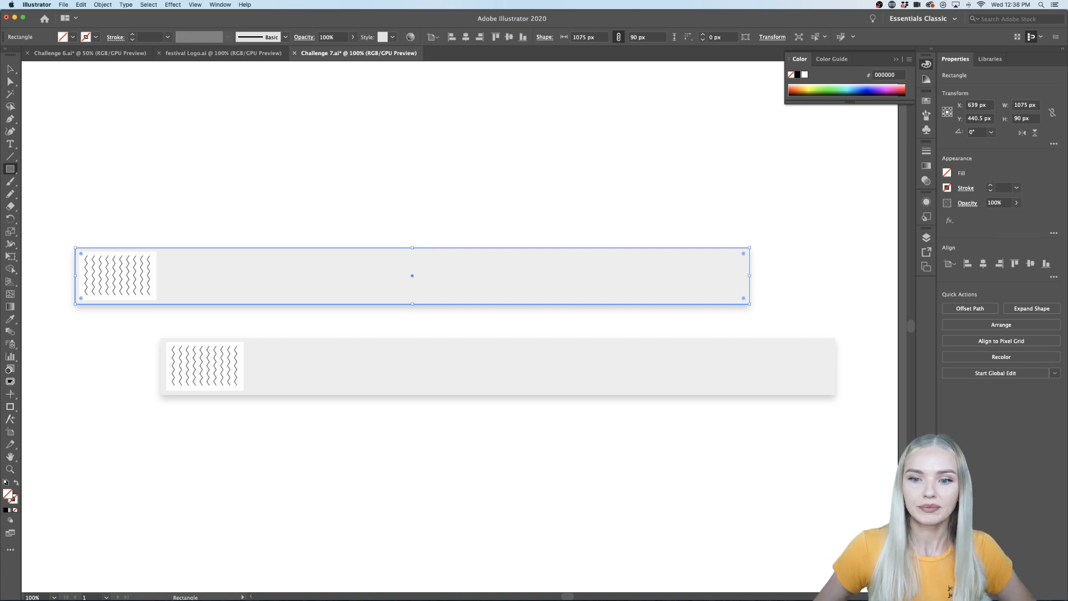
pyautogui.click(9, 308)
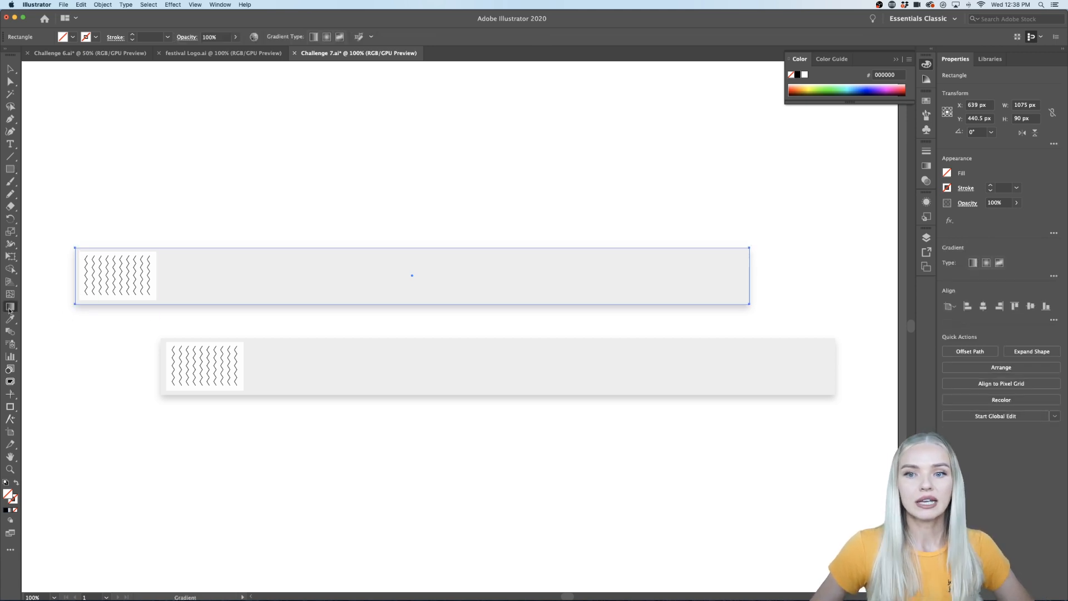
pyautogui.click(972, 263)
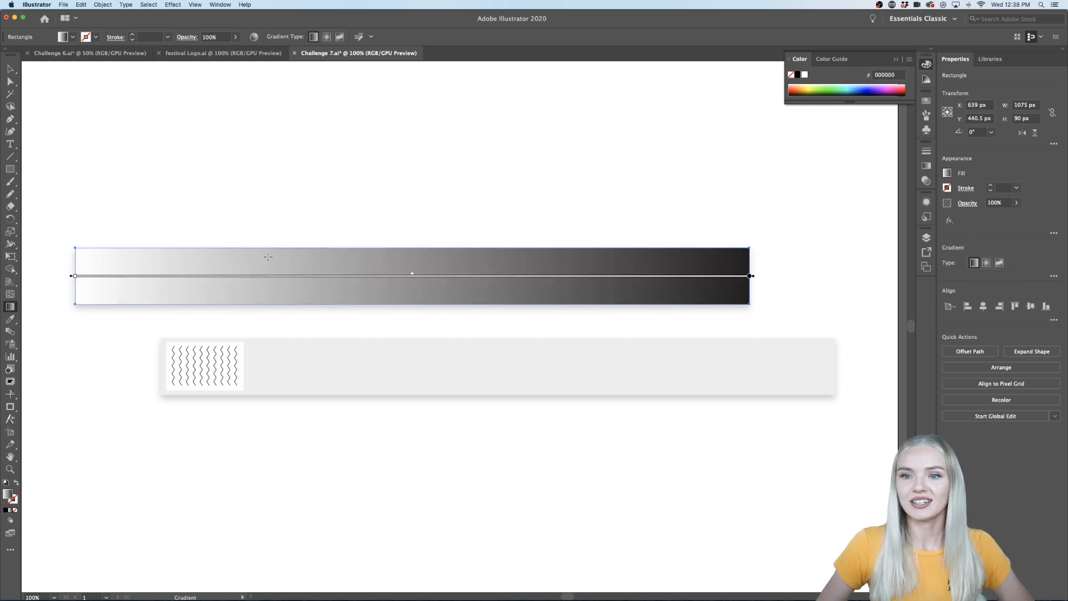
# Set the gradient's left end colour stop to the bright blue #0540F4 from the Power Of Art library.
pyautogui.doubleClick(75, 276)
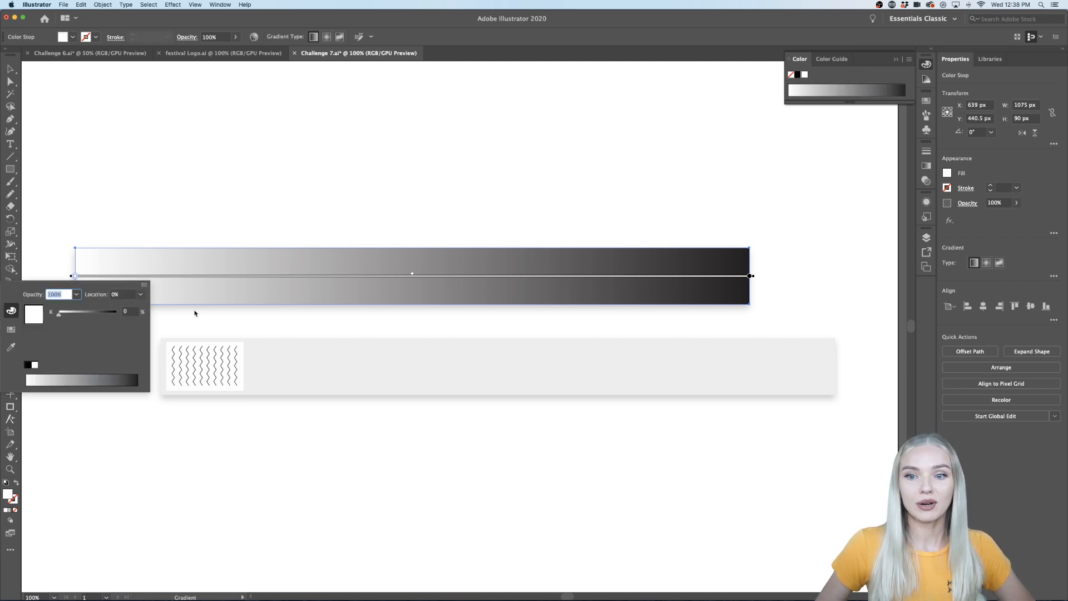
pyautogui.click(986, 63)
pyautogui.click(991, 60)
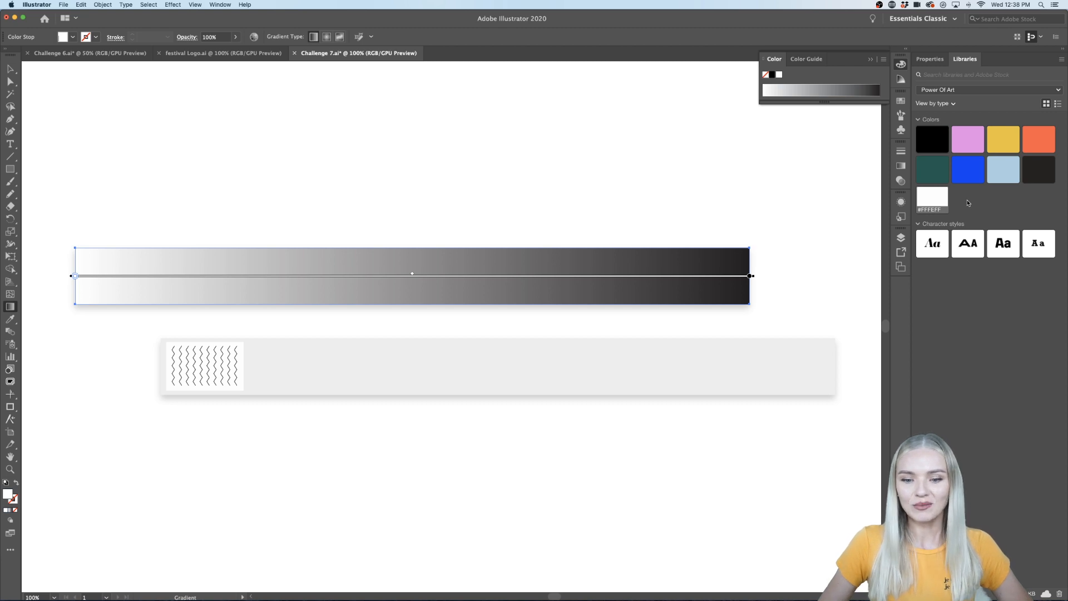
pyautogui.click(967, 170)
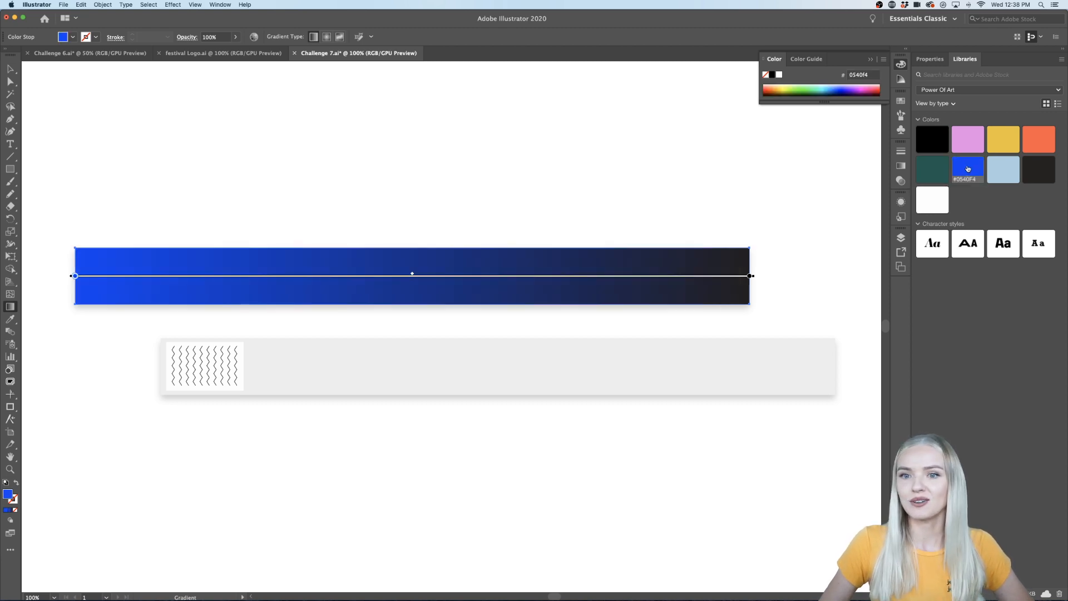
# Set the gradient's right end colour stop to the library's light blue #A9CFE2.
pyautogui.click(750, 276)
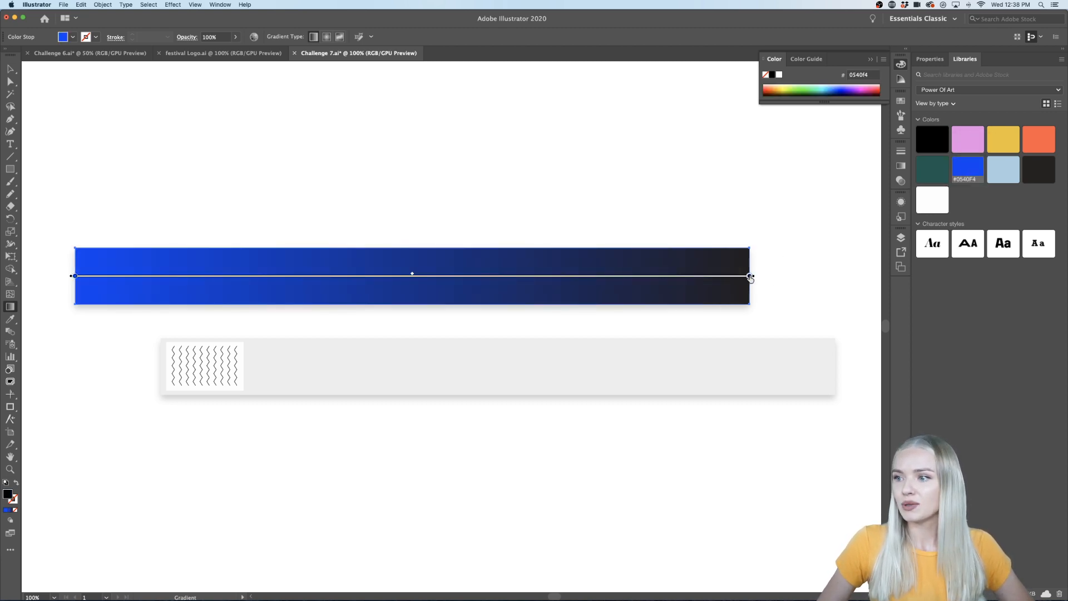
pyautogui.scroll(3, 782, 270)
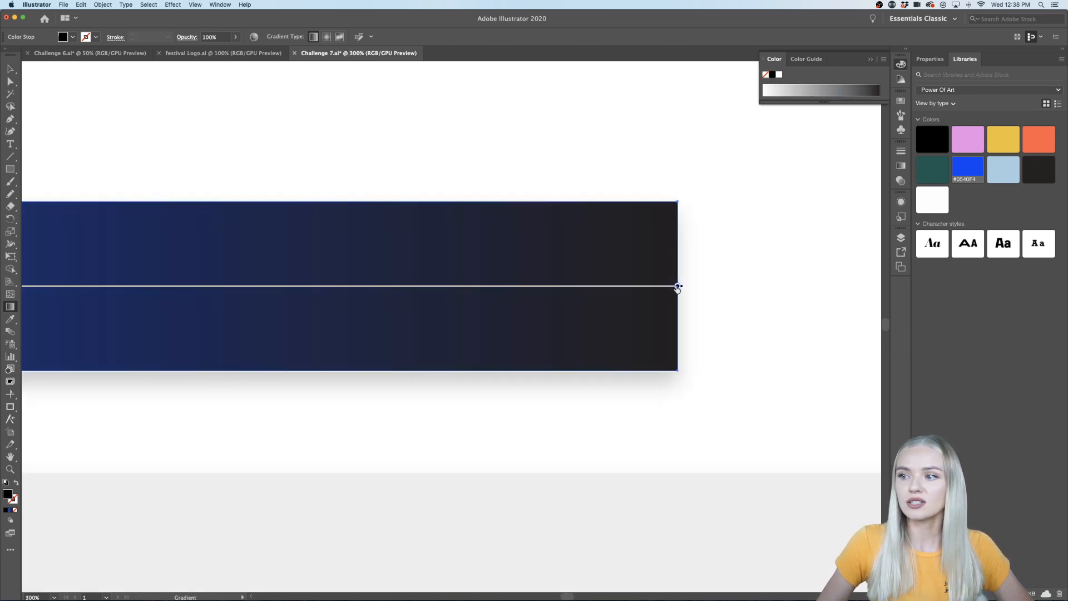
pyautogui.click(1002, 167)
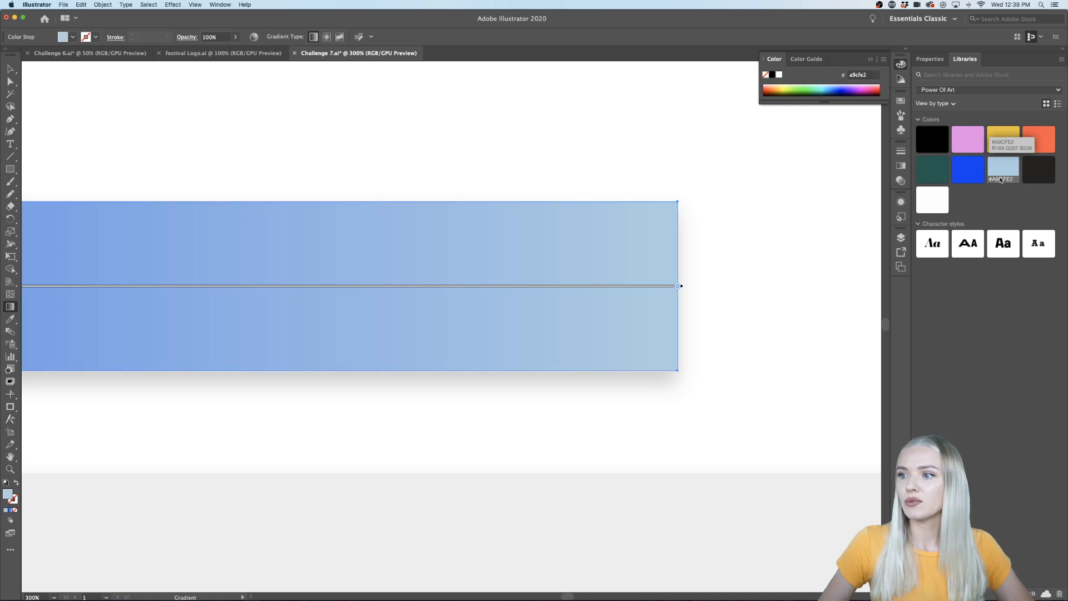
pyautogui.scroll(-5, 741, 383)
pyautogui.scroll(6, 744, 345)
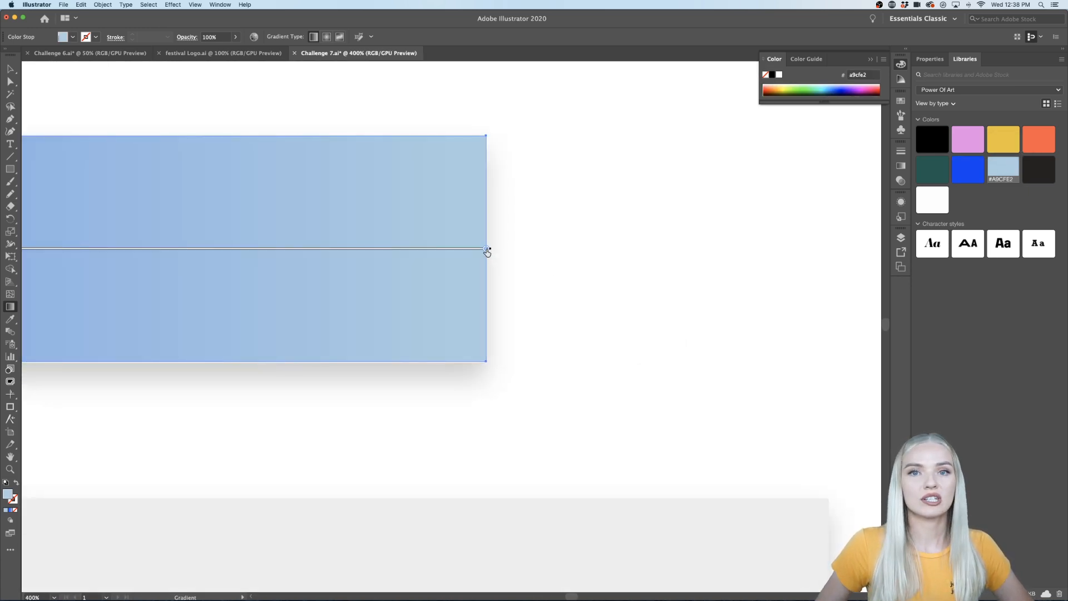
pyautogui.doubleClick(486, 250)
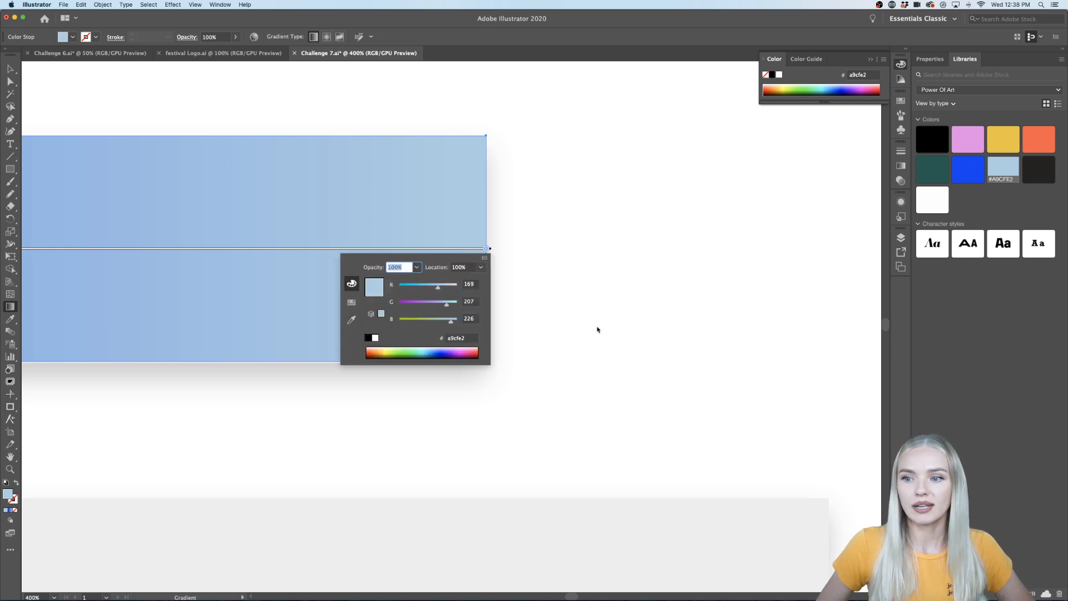
pyautogui.click(533, 324)
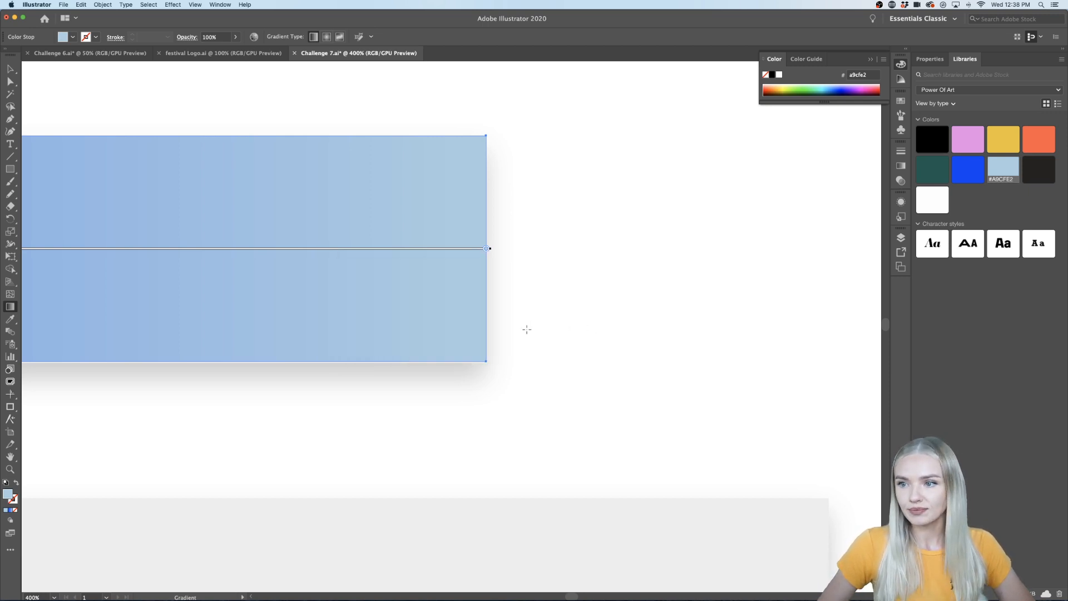
# Add a third colour stop at about 39% along the blue gradient and raise its green value to 168, giving #45A8ED.
pyautogui.scroll(-6, 526, 330)
pyautogui.hscroll(-2, 526, 329)
pyautogui.scroll(2, 445, 324)
pyautogui.hscroll(-3, 445, 324)
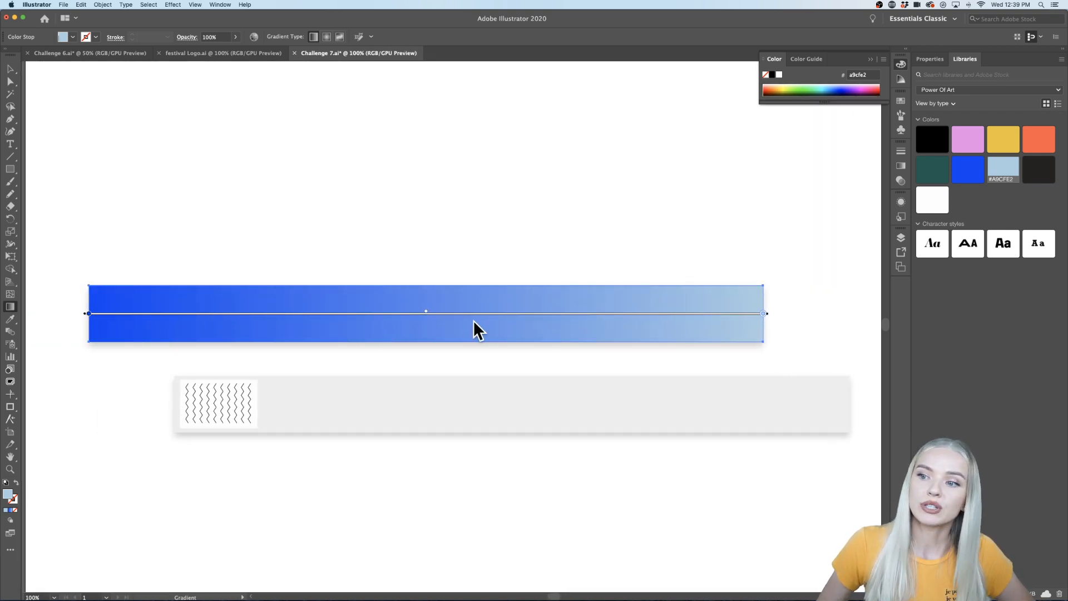
pyautogui.click(350, 314)
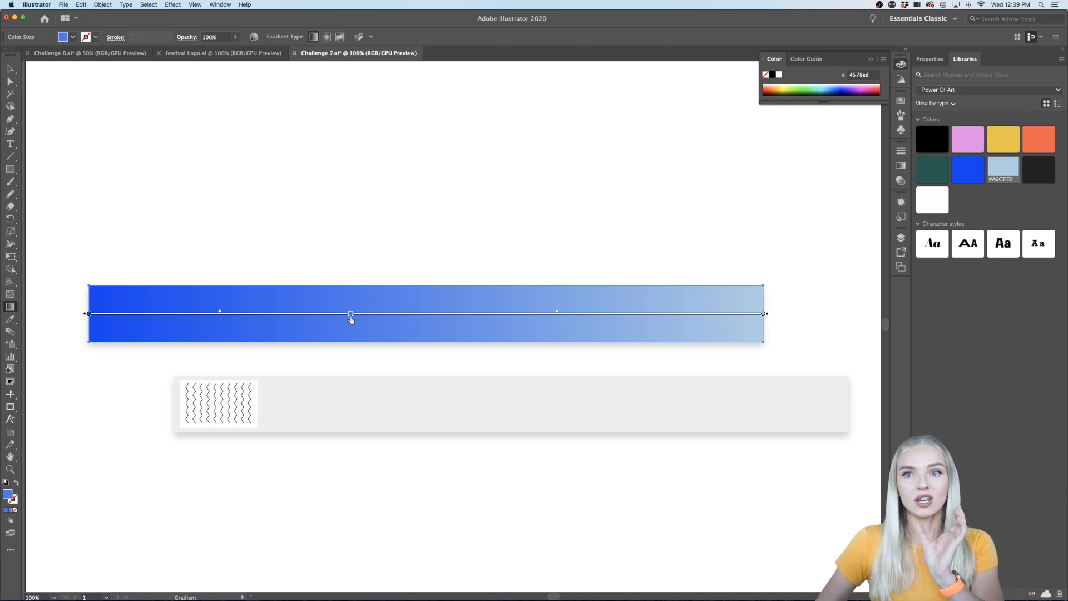
pyautogui.doubleClick(351, 315)
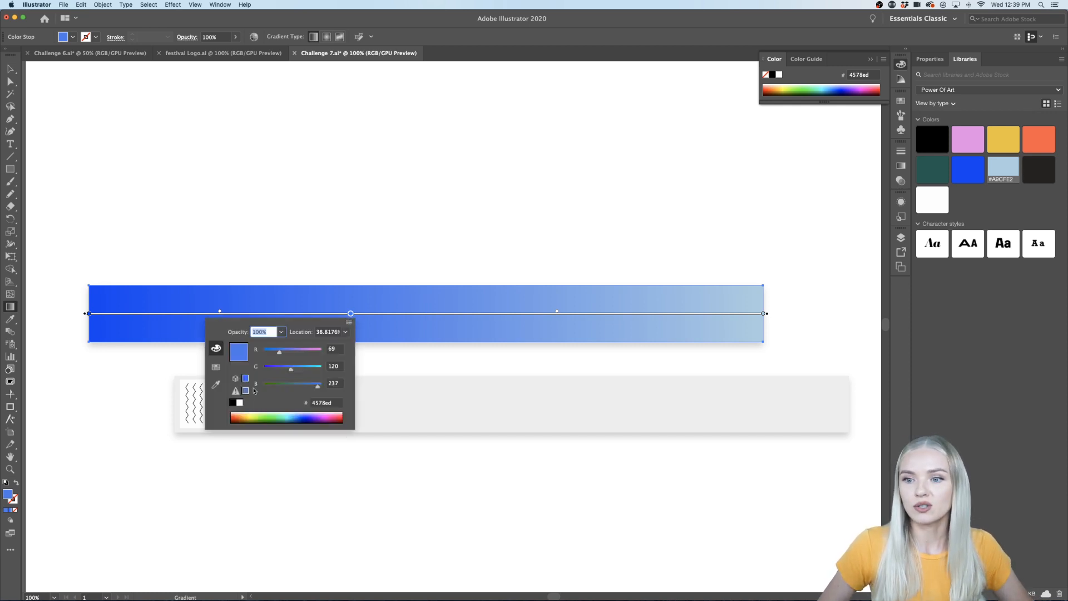
pyautogui.moveTo(292, 370)
pyautogui.mouseDown()
pyautogui.moveTo(319, 372)
pyautogui.moveTo(302, 369)
pyautogui.mouseUp()
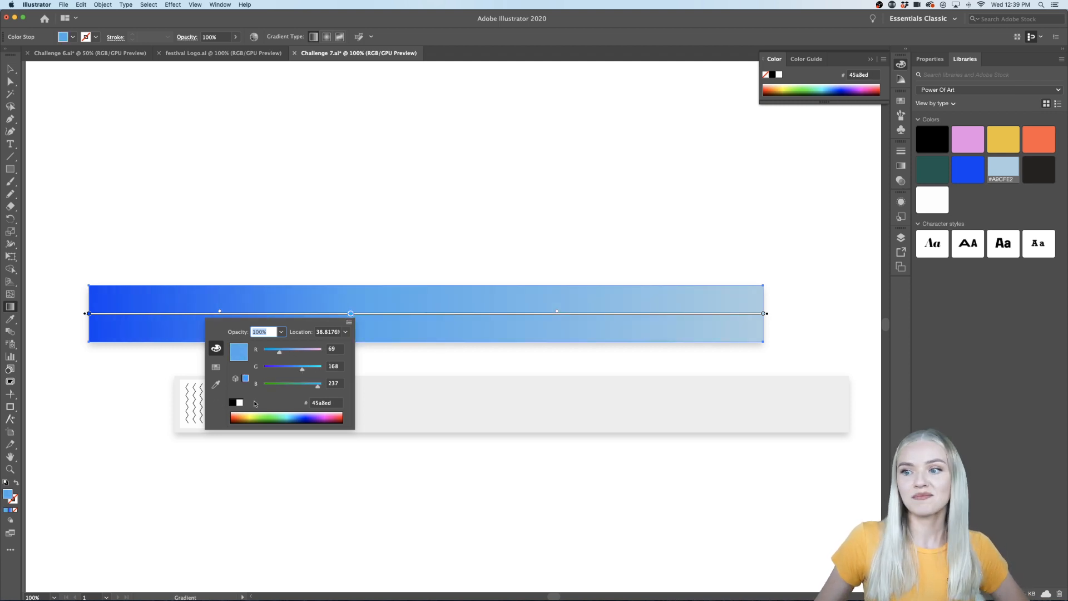
pyautogui.click(379, 358)
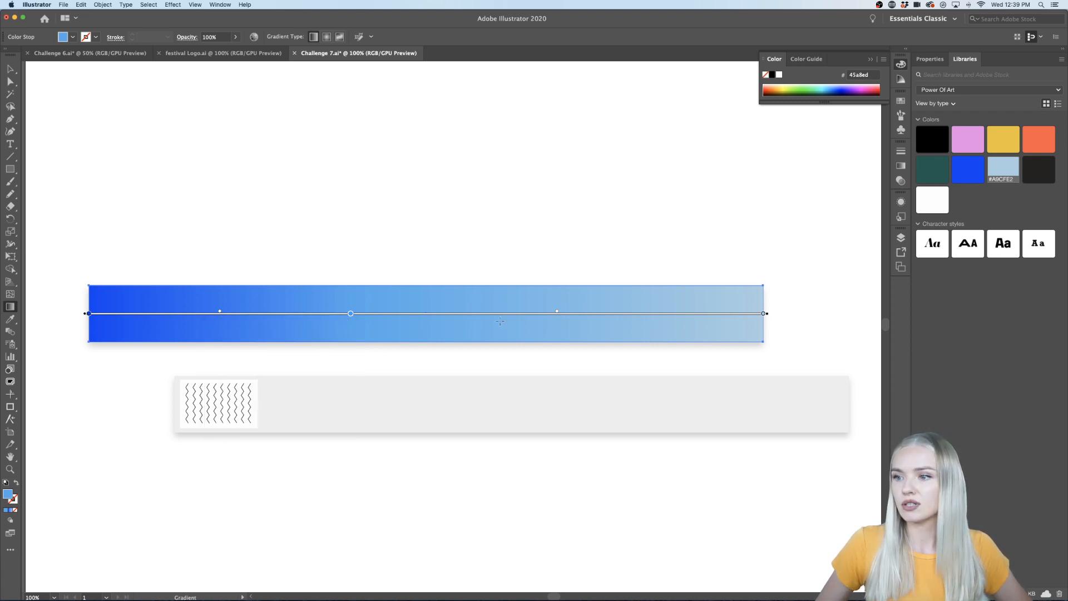
# Move the added colour stop to just past the middle of the band and clear the selection.
pyautogui.moveTo(351, 313); pyautogui.dragTo(442, 315)
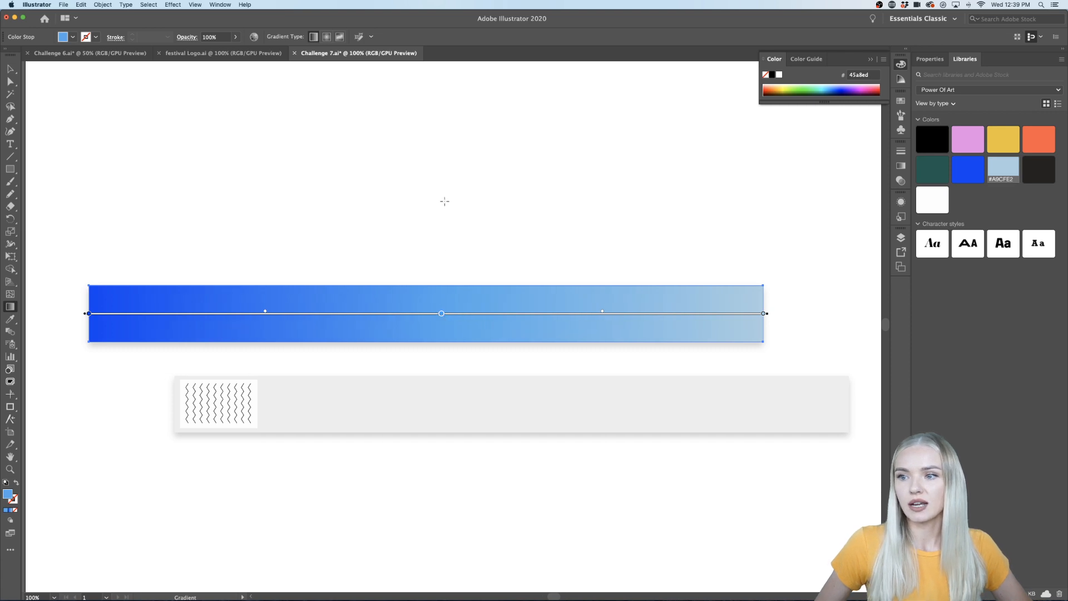
pyautogui.click(10, 69)
pyautogui.click(206, 226)
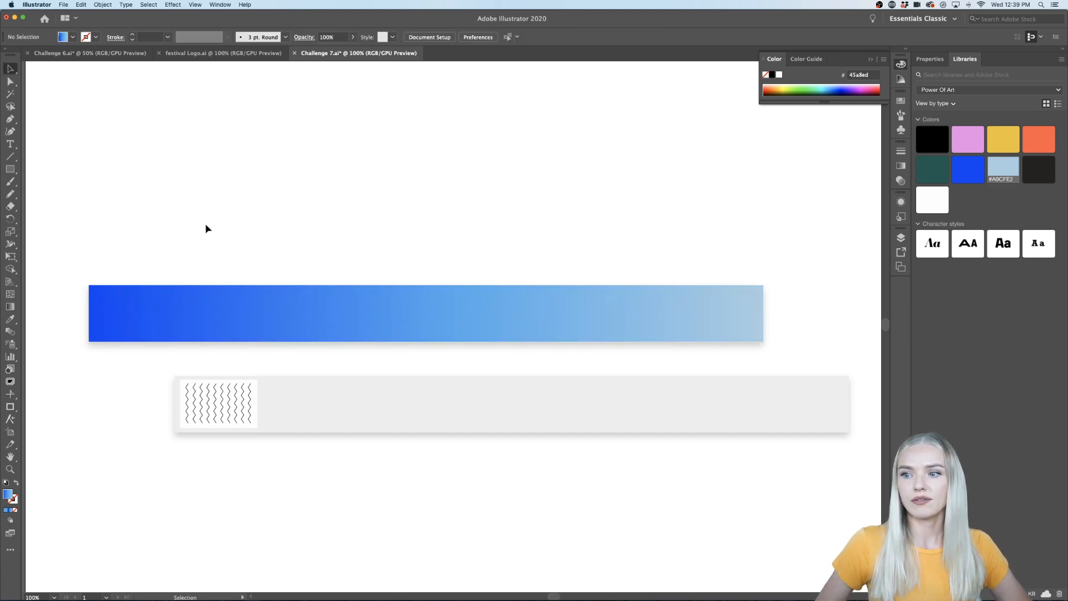
# Duplicate the blue gradient rectangle into the empty space straight above the upper wristband.
pyautogui.scroll(-1, 206, 225)
pyautogui.hscroll(-2, 206, 227)
pyautogui.scroll(1, 206, 227)
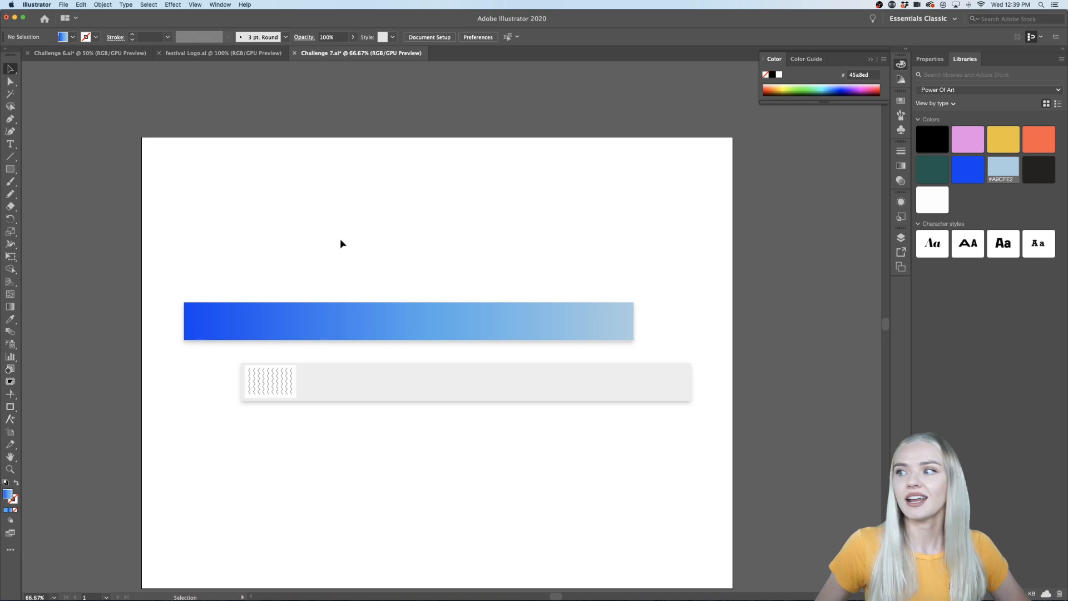
pyautogui.moveTo(319, 328); pyautogui.dragTo(312, 244)
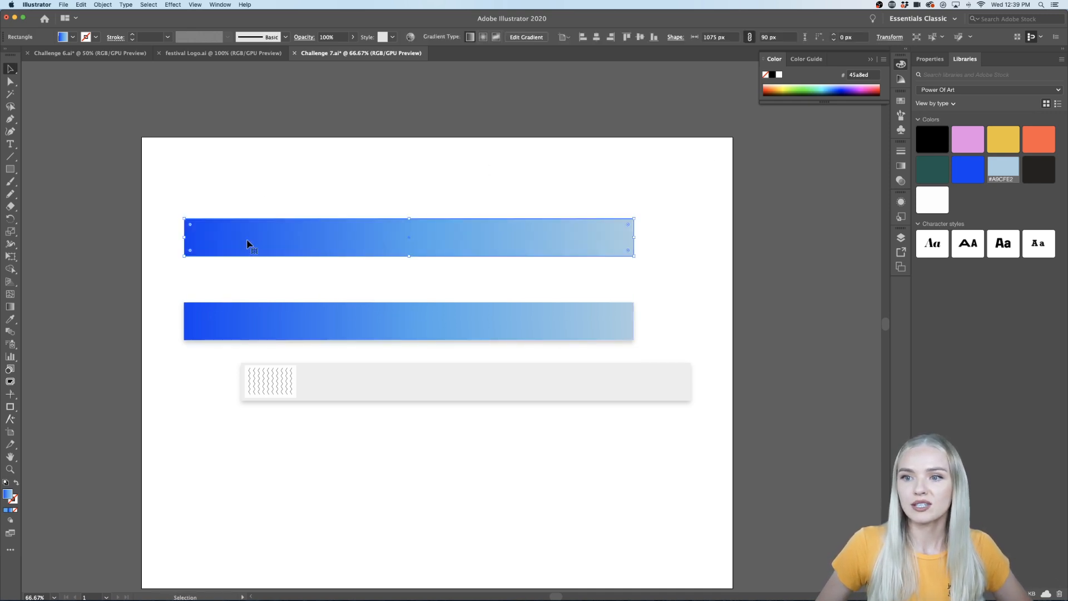
# Delete the middle colour stop from the duplicate's gradient and set its left end stop to the yellow swatch.
pyautogui.click(929, 58)
pyautogui.click(991, 278)
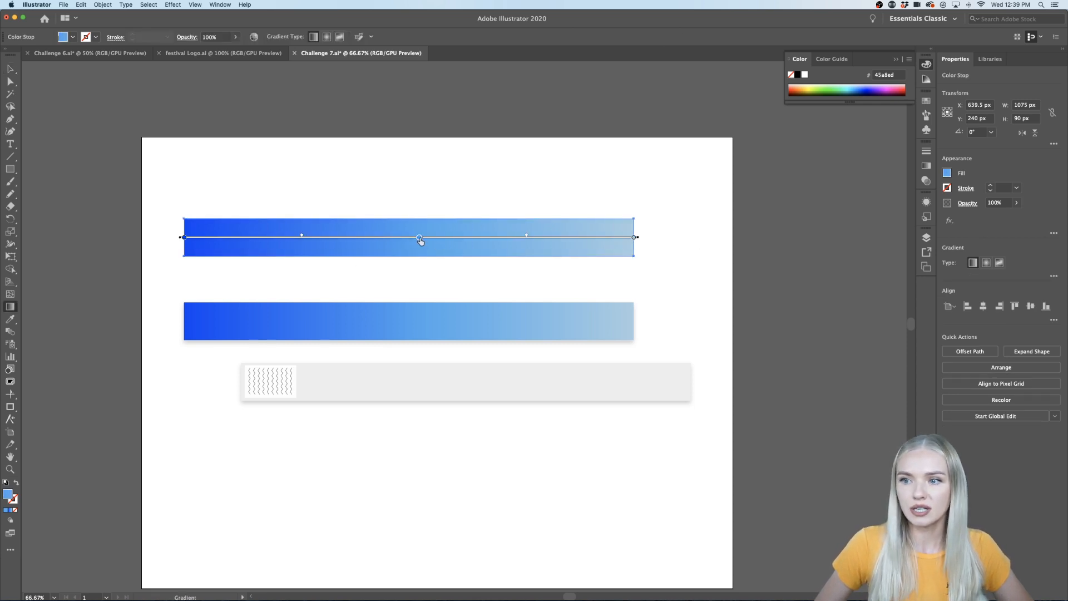
pyautogui.press('Delete')
pyautogui.doubleClick(184, 237)
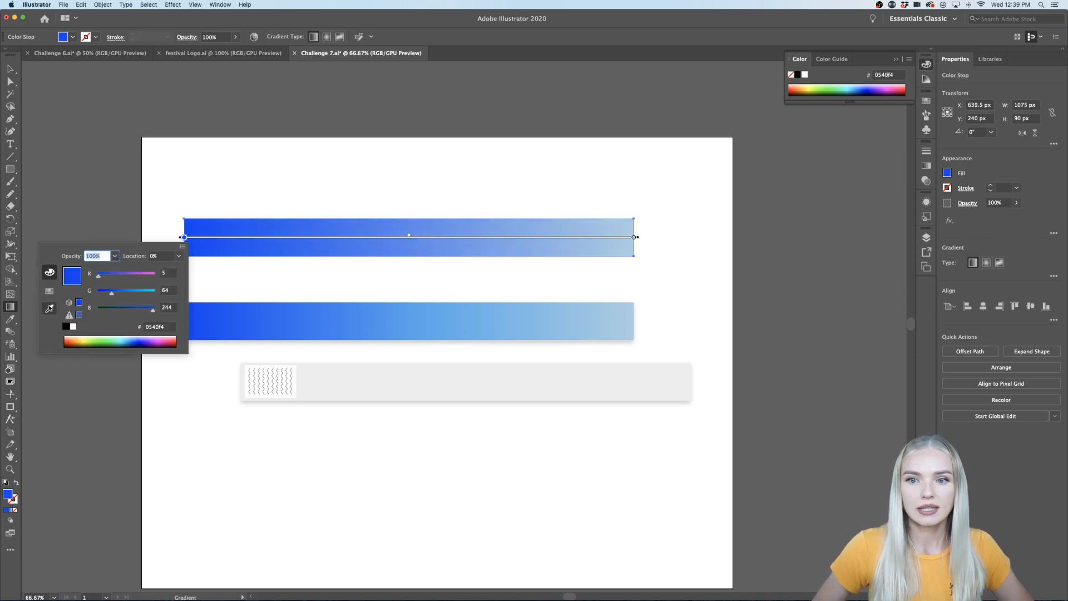
pyautogui.click(49, 290)
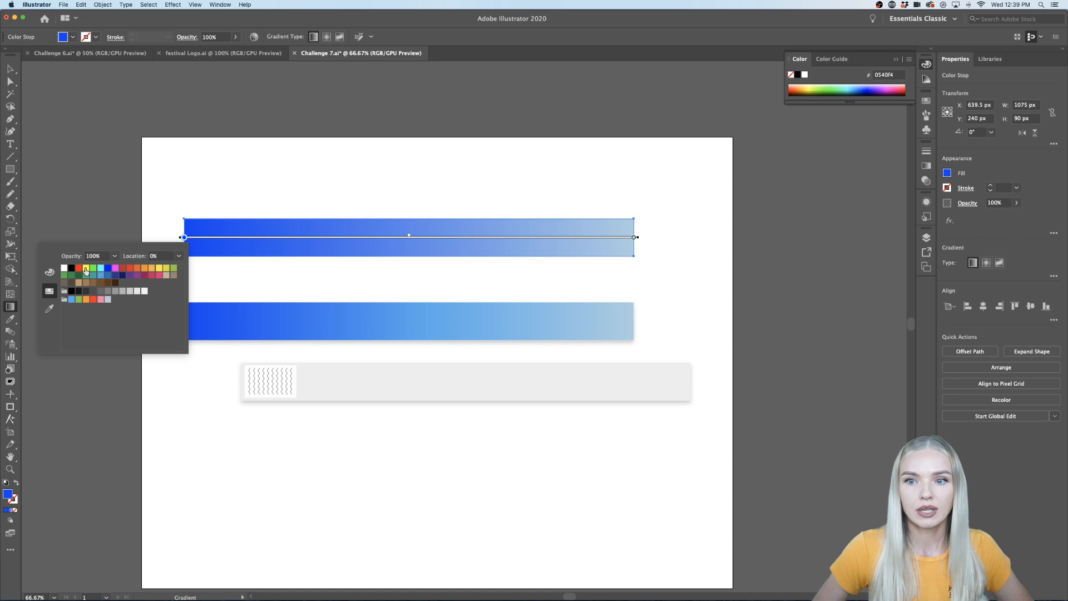
pyautogui.click(86, 267)
# Try the red swatch on the duplicate gradient's right end stop, but settle on black (#000000).
pyautogui.doubleClick(633, 238)
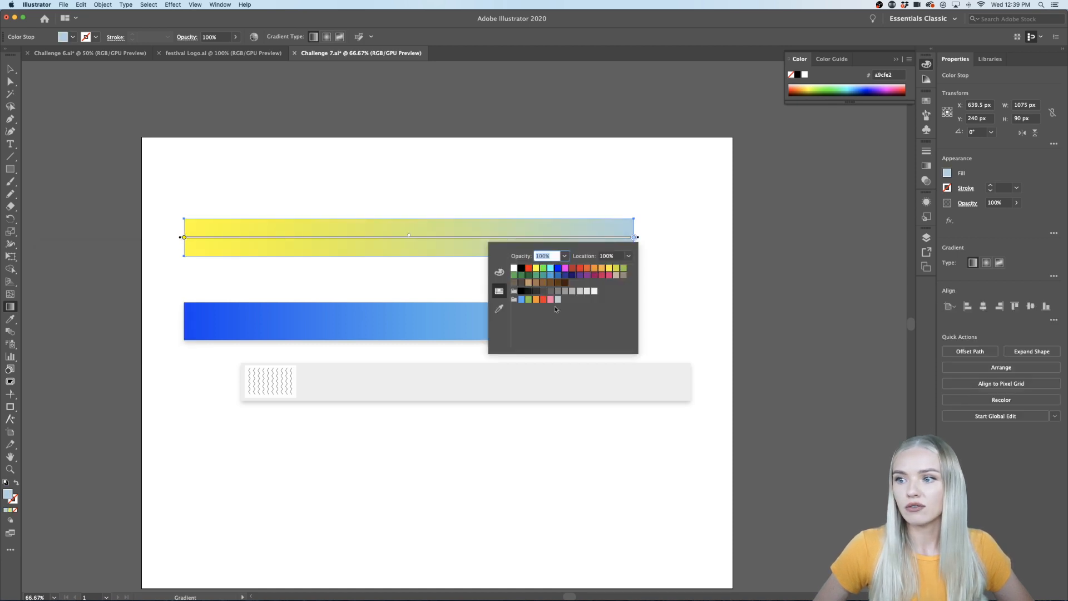
pyautogui.click(529, 268)
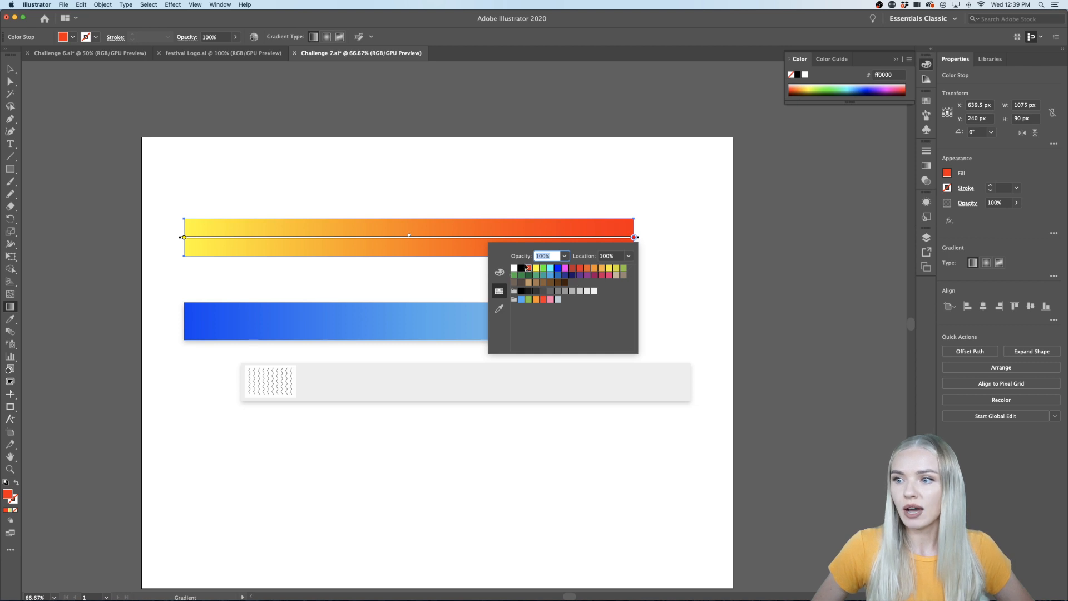
pyautogui.click(522, 269)
pyautogui.click(686, 262)
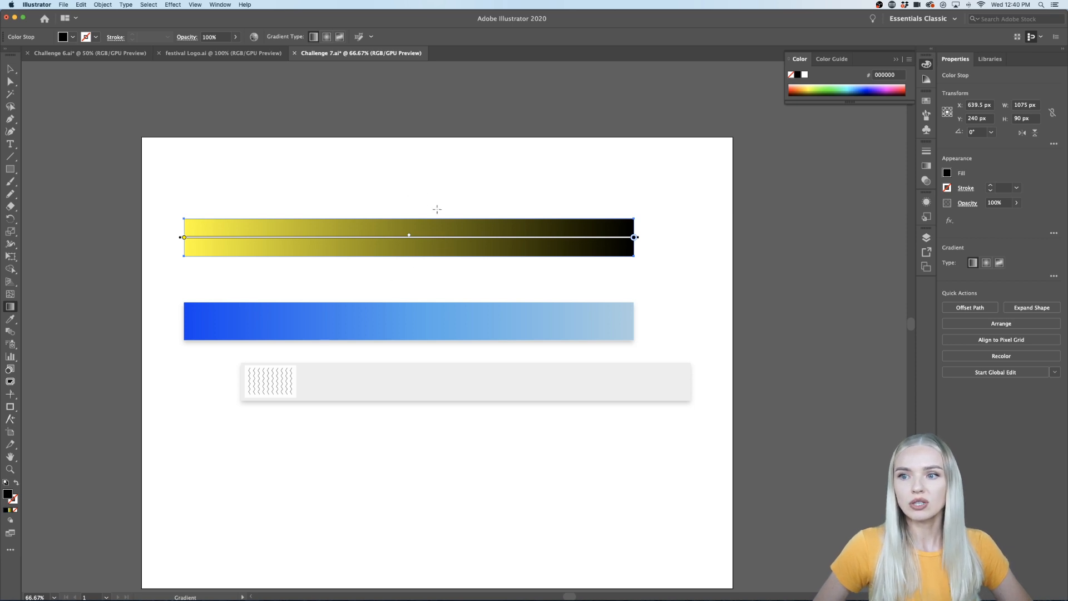
# Add a colour stop at the middle of the yellow-to-black duplicate's gradient and set it to orange #F15A24.
pyautogui.click(405, 240)
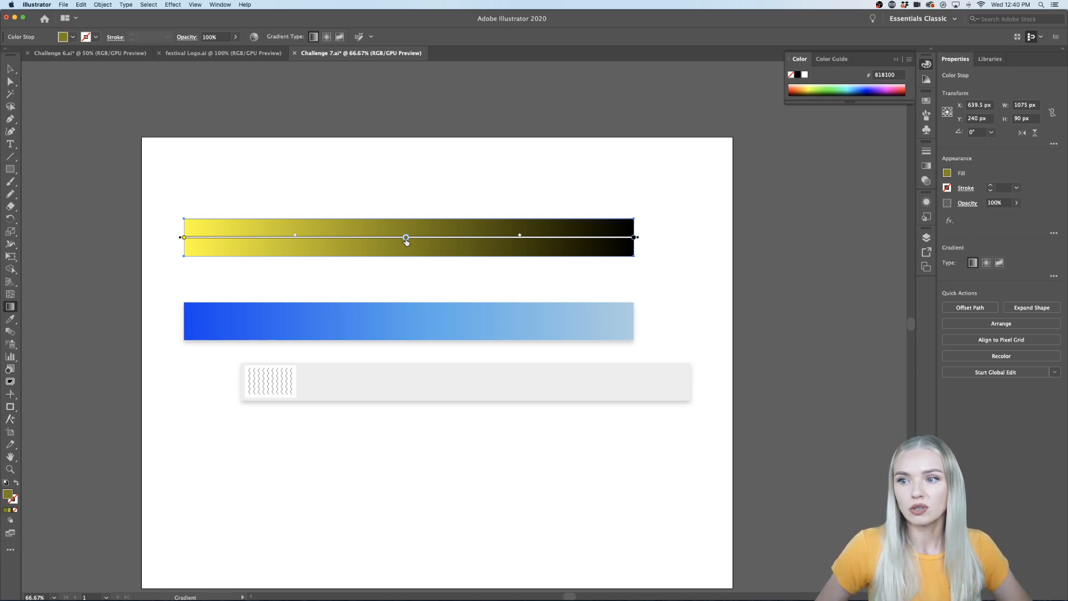
pyautogui.doubleClick(406, 240)
pyautogui.click(359, 268)
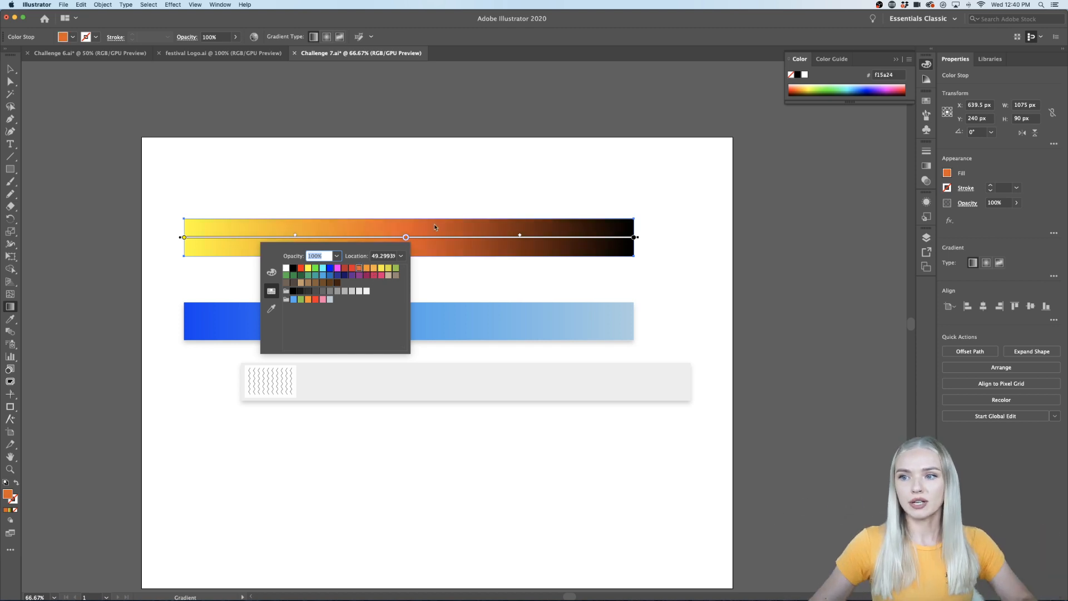
pyautogui.click(447, 193)
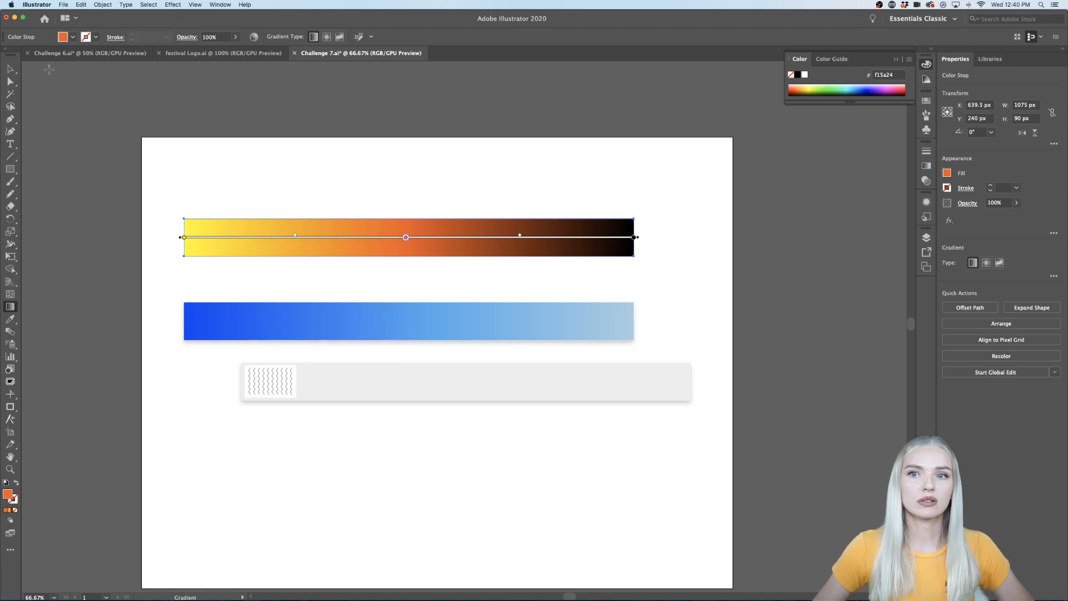
# Undo the added orange stop and delete the yellow-to-black duplicate above the upper wristband.
pyautogui.click(10, 69)
pyautogui.press('super+z')
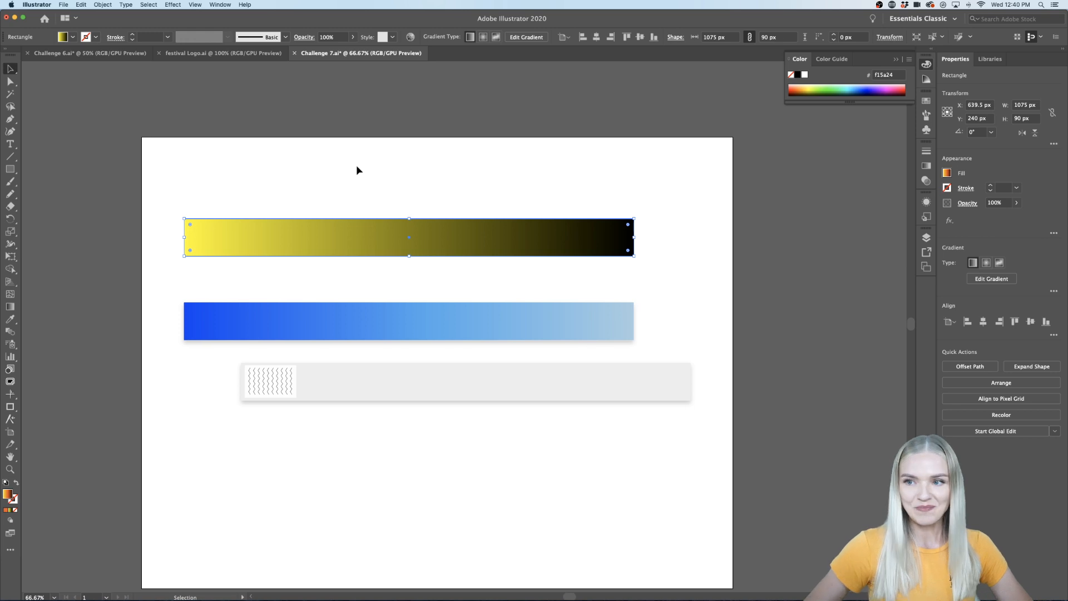
pyautogui.press('Delete')
# Duplicate the blue gradient rectangle and place the copy exactly over the light grey lower wristband.
pyautogui.scroll(-2, 364, 222)
pyautogui.click(381, 276)
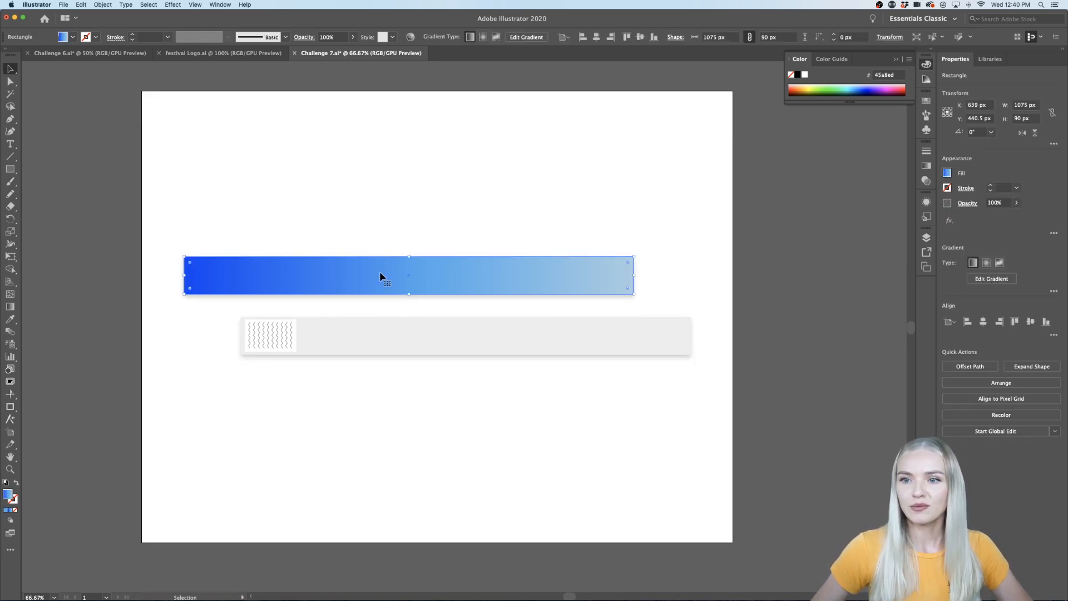
pyautogui.moveTo(378, 288); pyautogui.dragTo(431, 344)
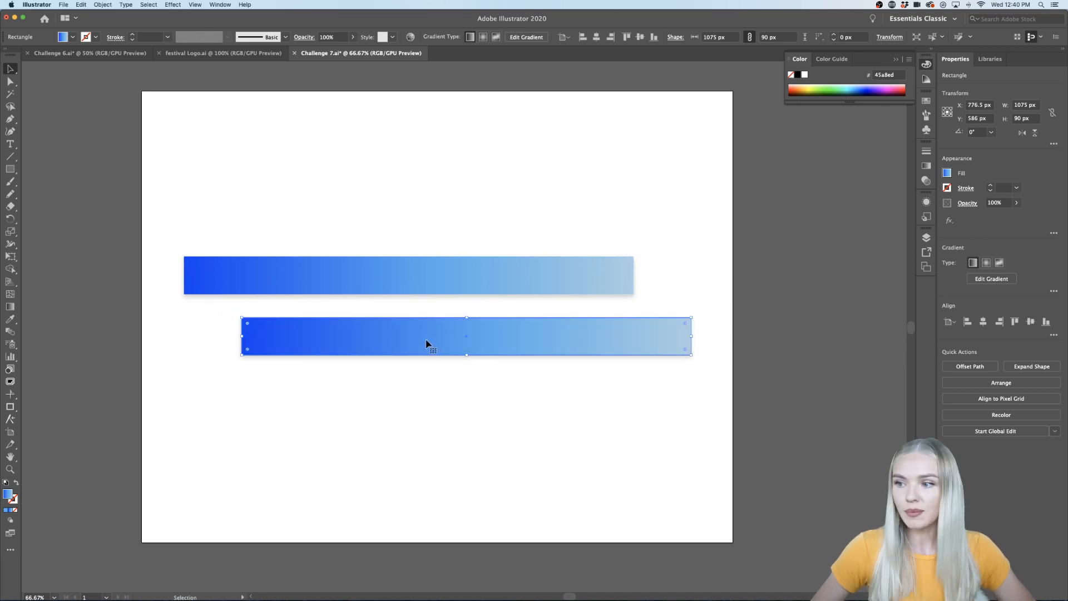
# Set the lower band gradient's left end stop to #ECC42F and its right end stop to #FF5846 from the Power Of Art library.
pyautogui.scroll(1, 427, 344)
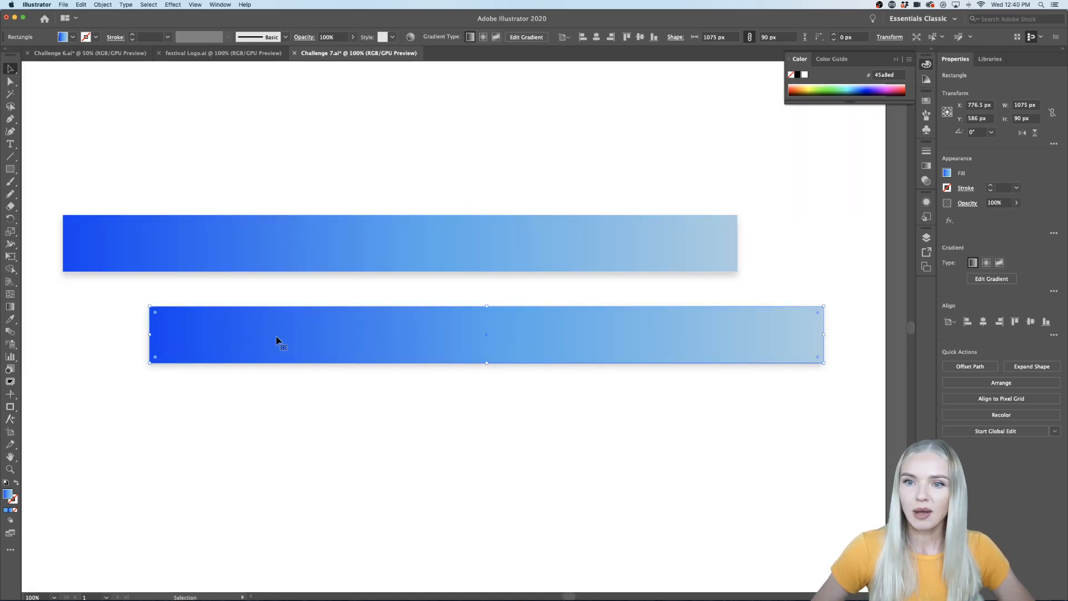
pyautogui.click(991, 279)
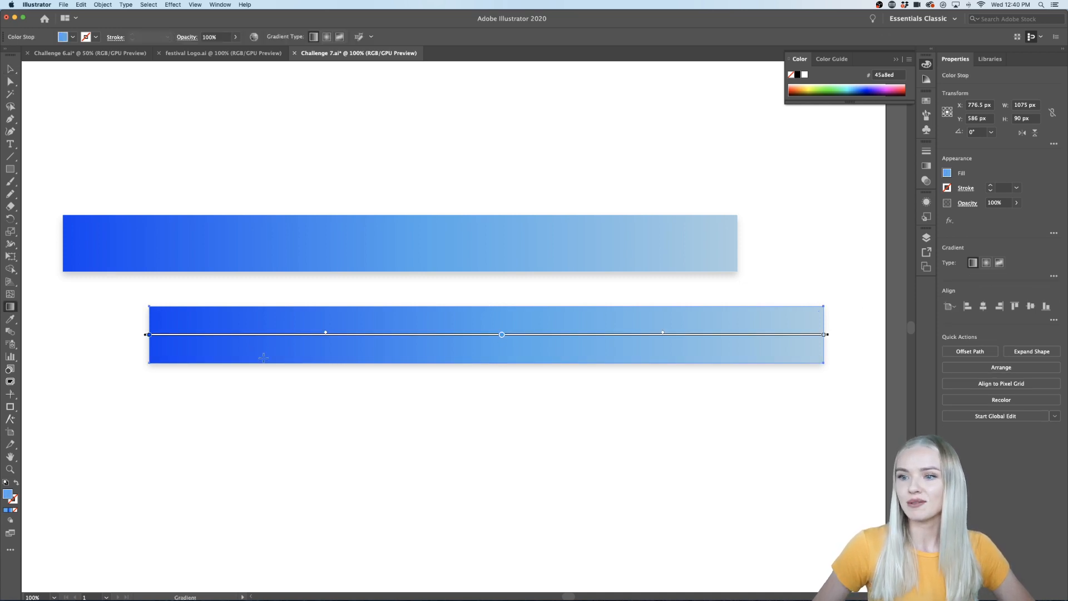
pyautogui.doubleClick(149, 334)
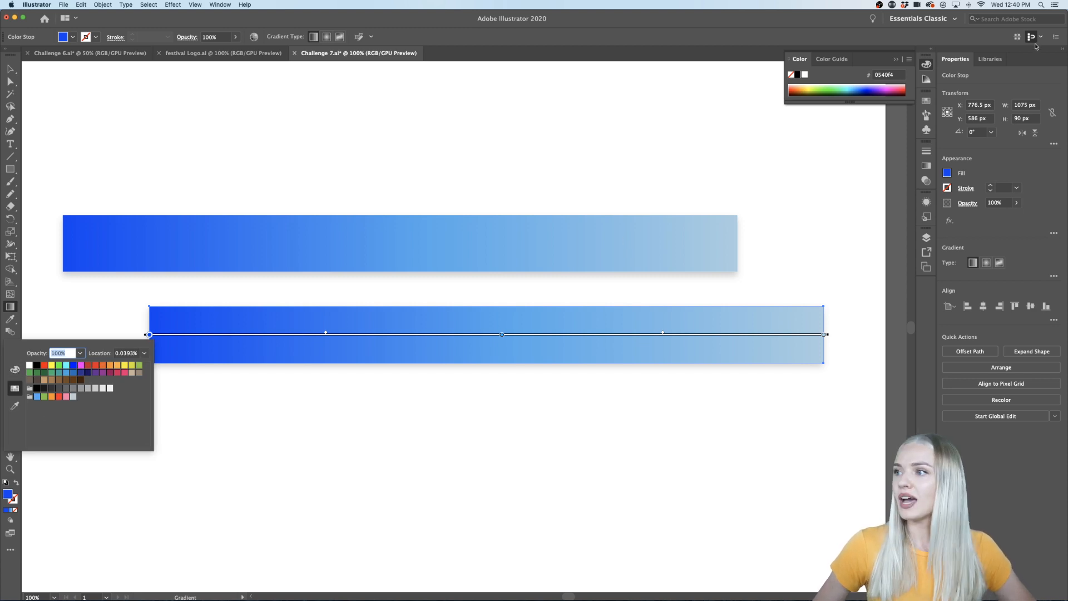
pyautogui.click(994, 59)
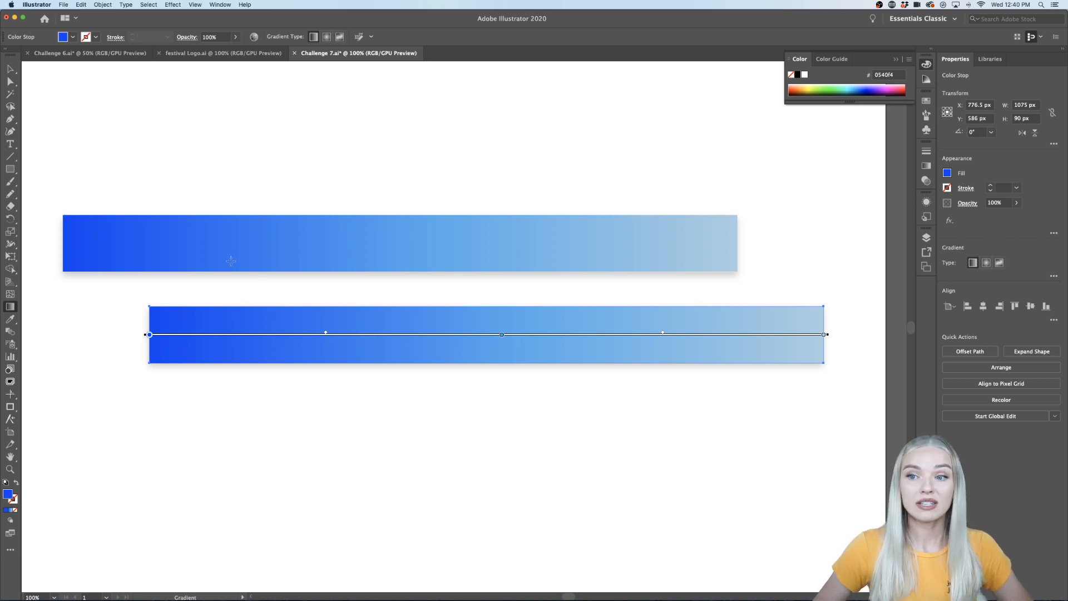
pyautogui.click(988, 66)
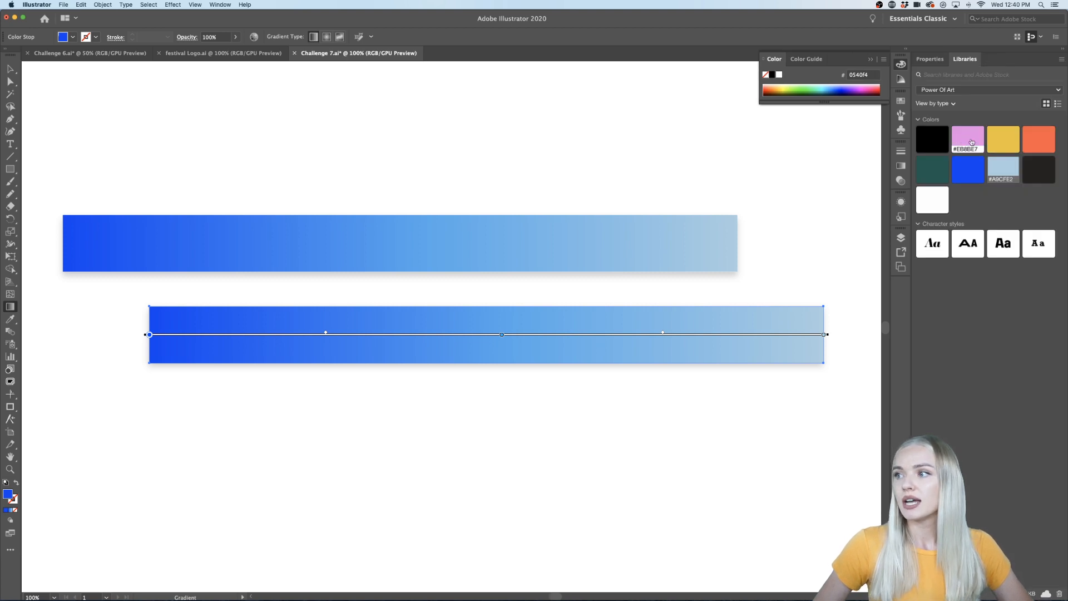
pyautogui.click(1003, 139)
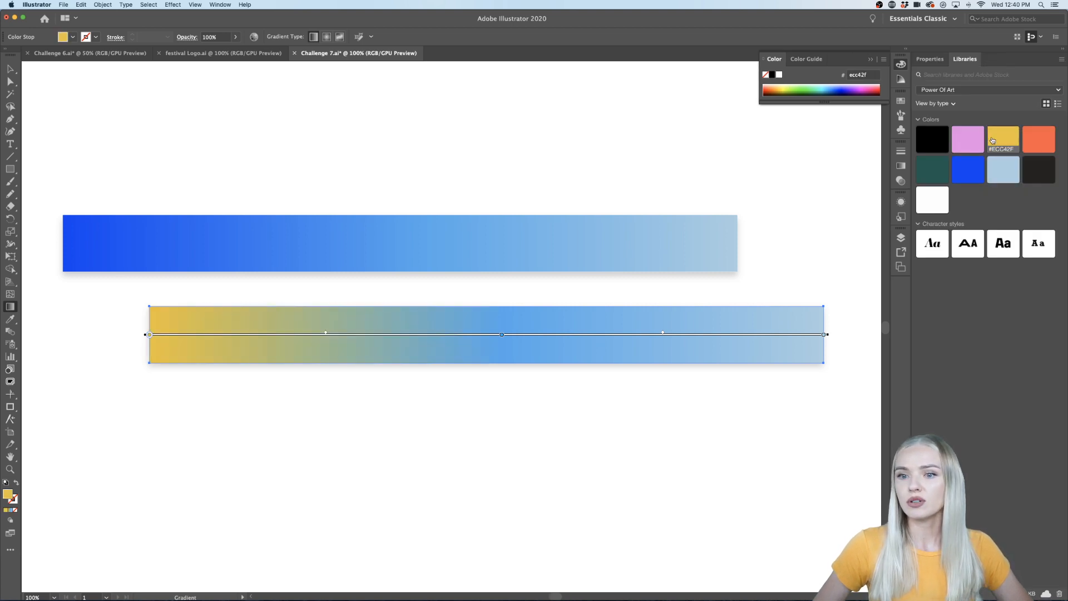
pyautogui.click(824, 334)
pyautogui.click(1034, 144)
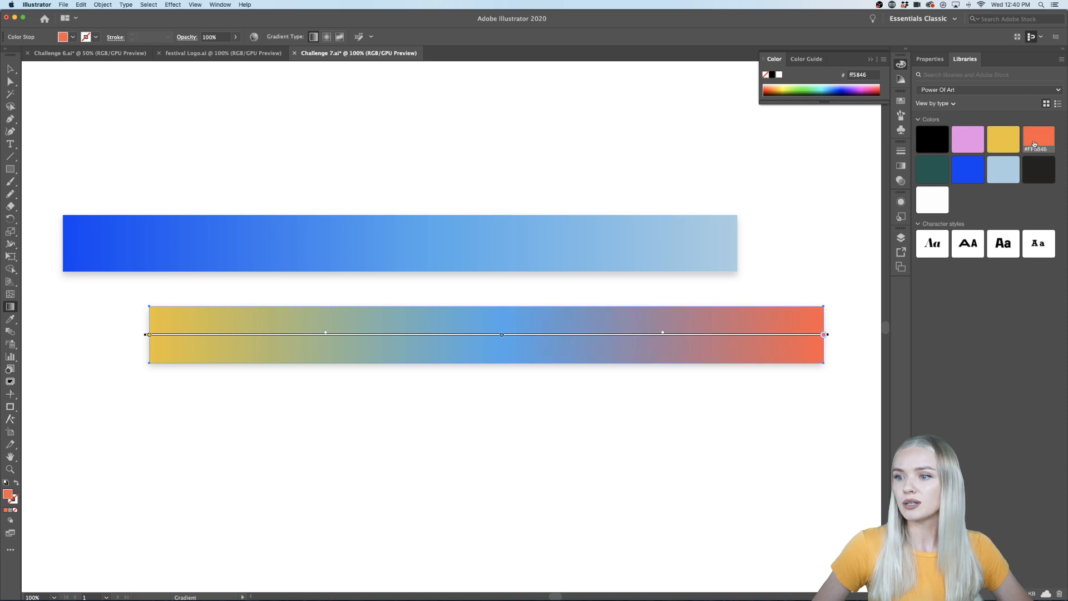
# Try red #FF1D25 on the lower band gradient's middle stop, settle on orange #FF931E, and clear the selection.
pyautogui.click(502, 335)
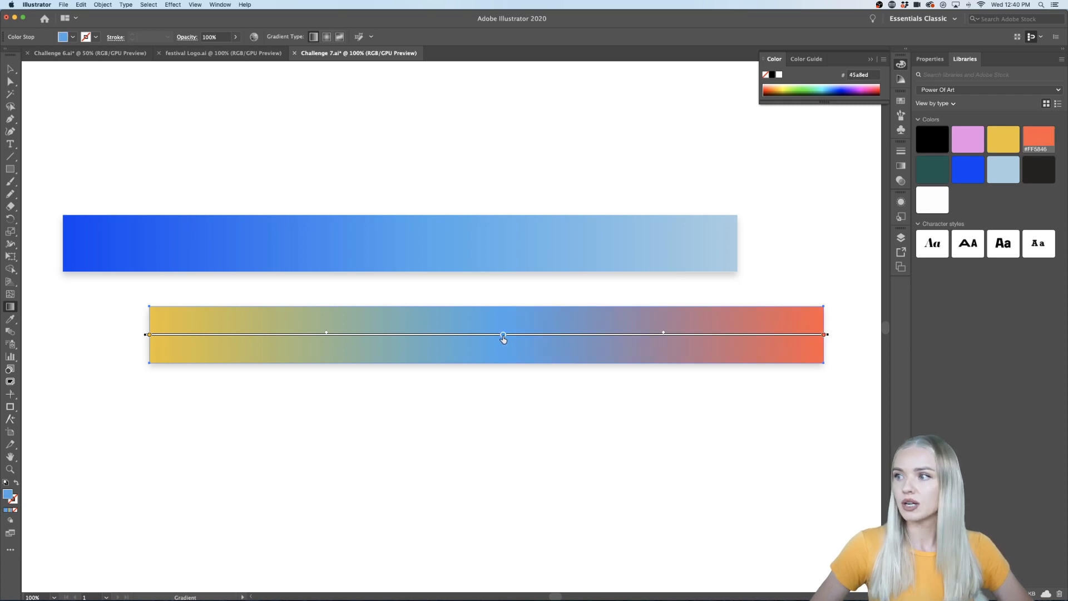
pyautogui.doubleClick(503, 334)
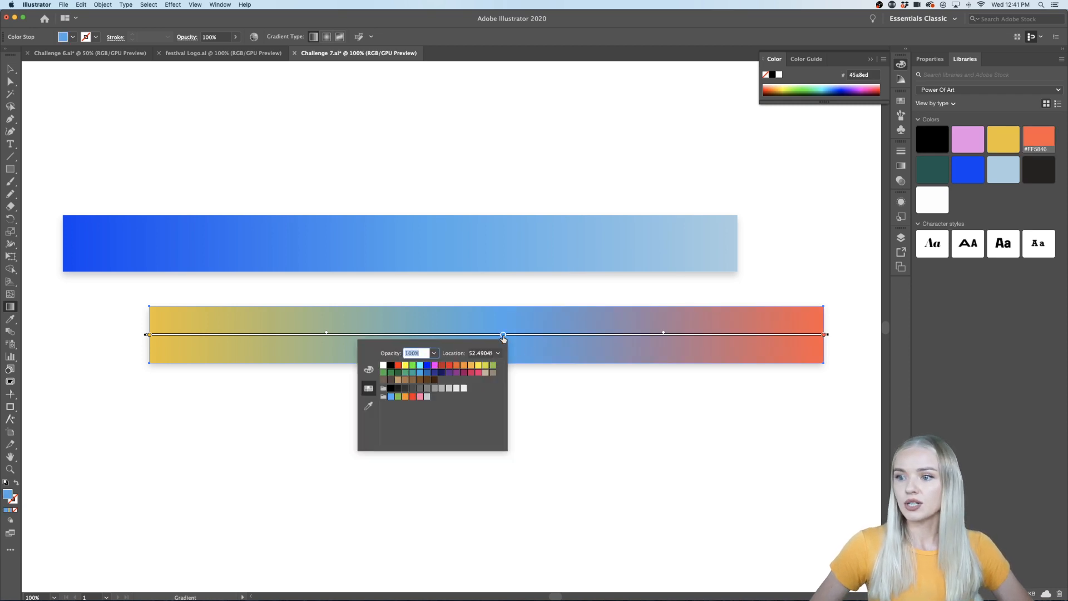
pyautogui.click(412, 397)
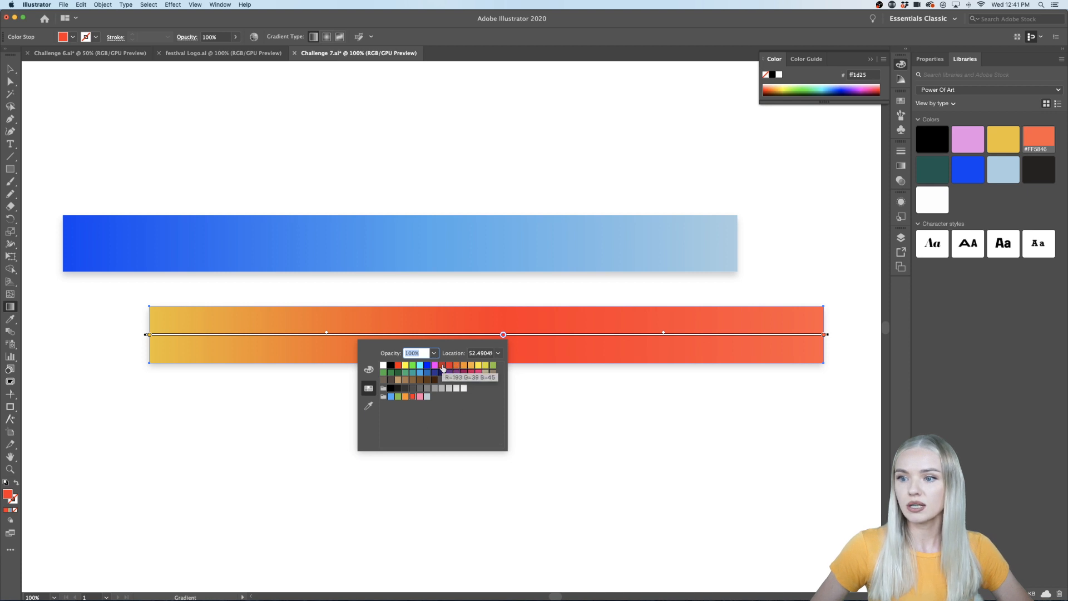
pyautogui.click(406, 397)
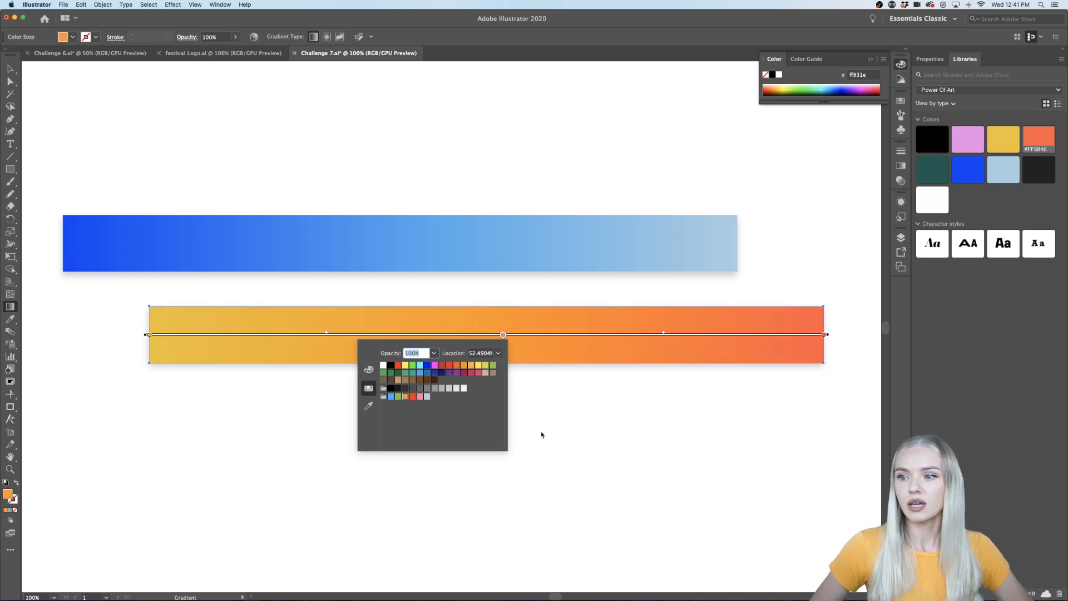
pyautogui.click(561, 451)
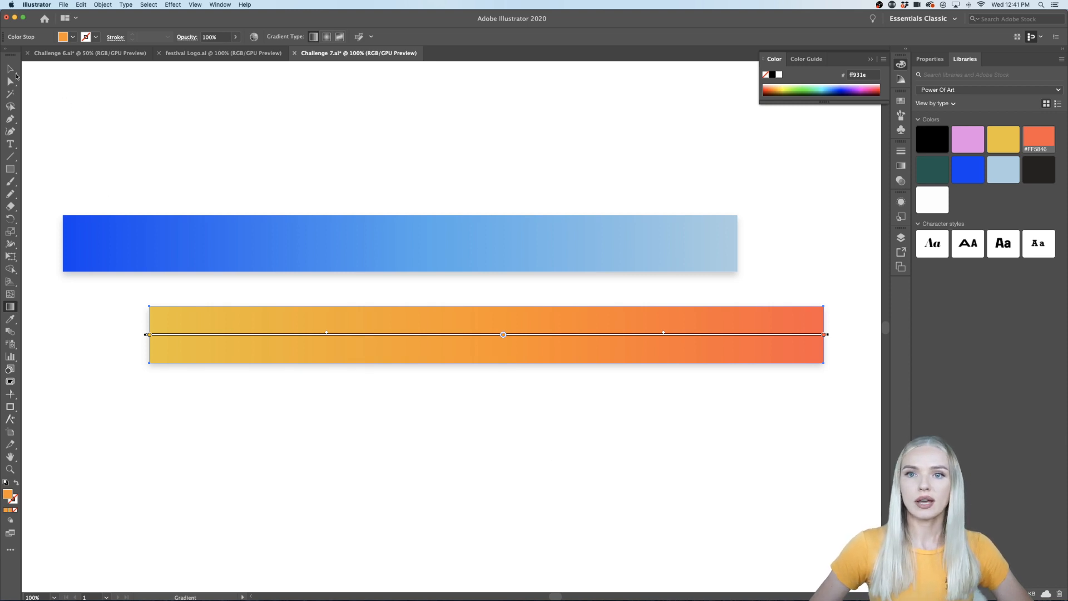
pyautogui.click(12, 69)
pyautogui.click(183, 167)
# Duplicate the orange gradient rectangle straight below the lower band and change the copy's fill to a freeform gradient.
pyautogui.press('super+minus')
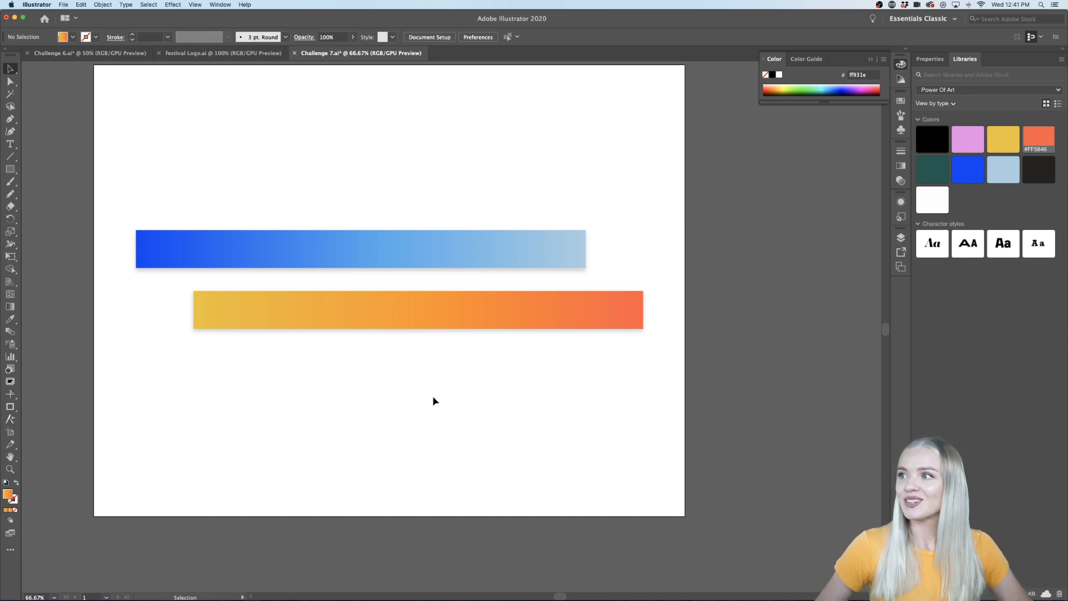
pyautogui.hscroll(-2, 433, 396)
pyautogui.scroll(1, 432, 396)
pyautogui.moveTo(474, 335); pyautogui.dragTo(474, 409)
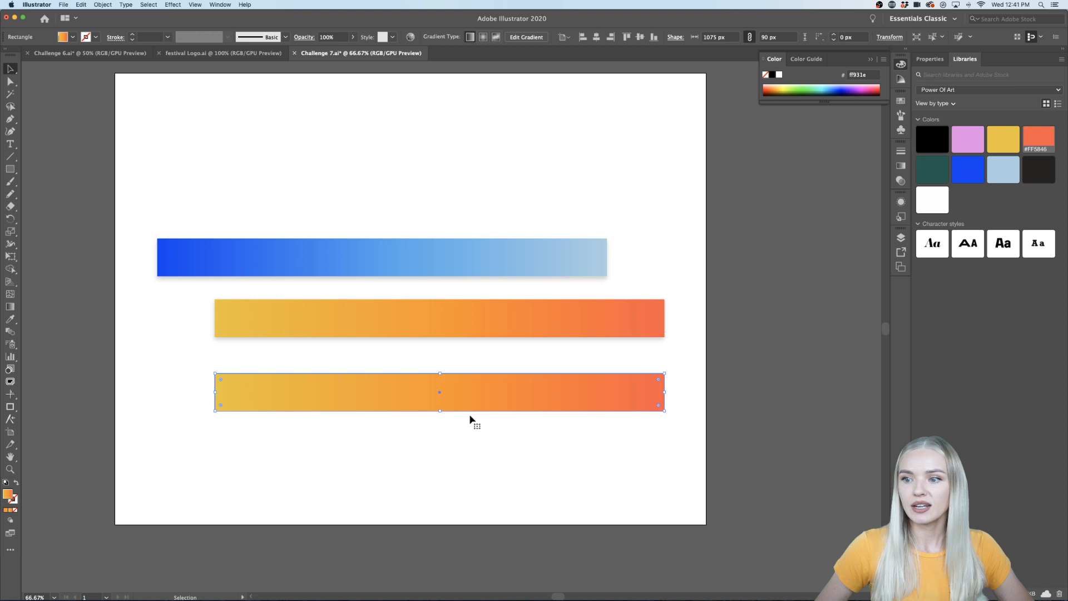
pyautogui.click(936, 59)
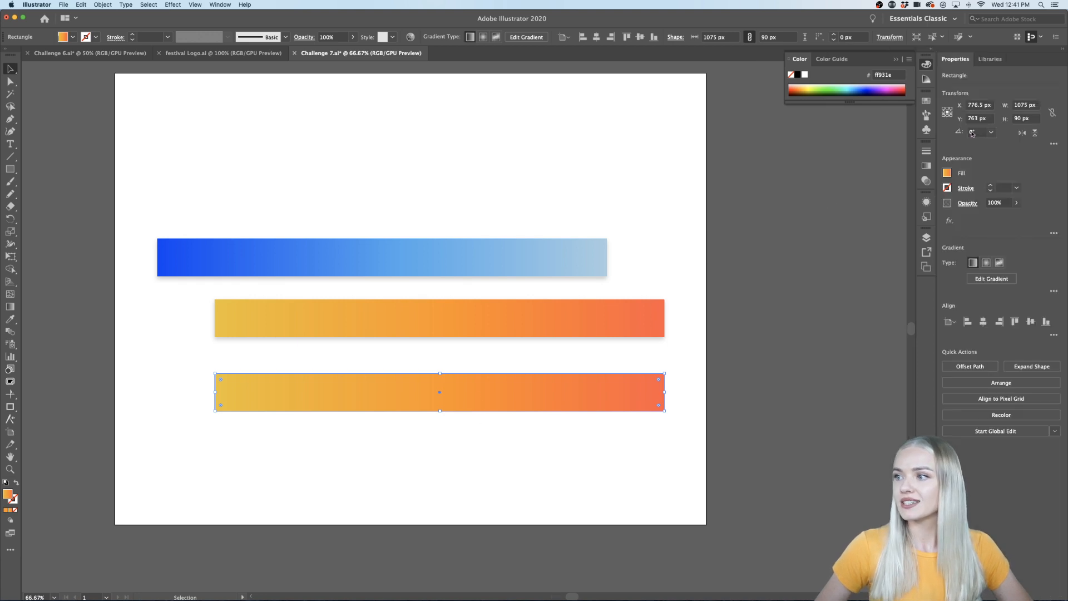
pyautogui.click(1000, 263)
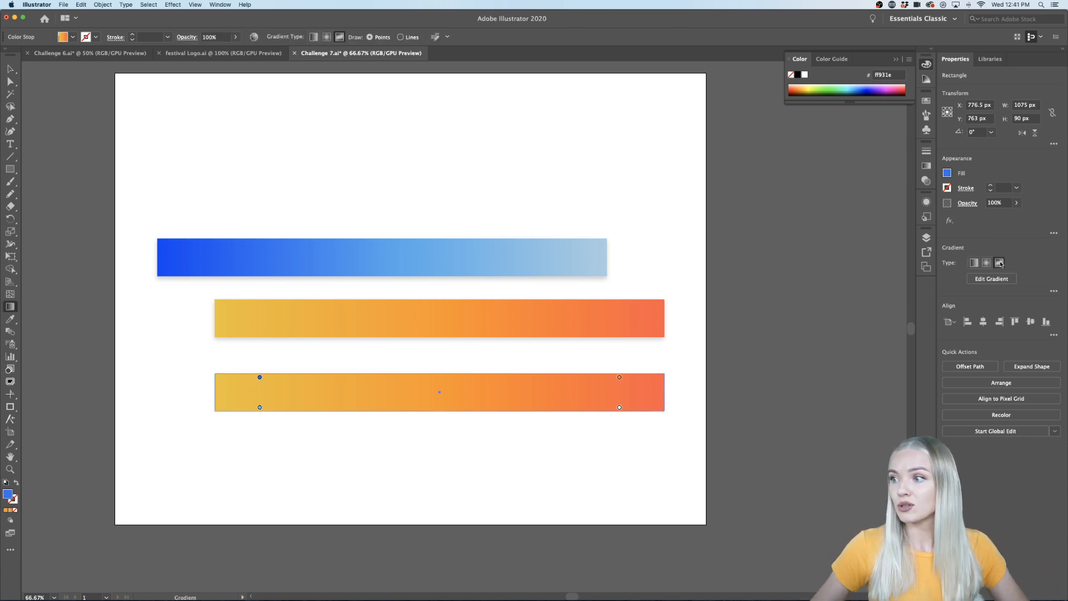
# Move the white freeform point inward and recolour it red, and shift the orange point outward and the dark blue point inward.
pyautogui.moveTo(619, 407); pyautogui.dragTo(527, 391)
pyautogui.doubleClick(526, 392)
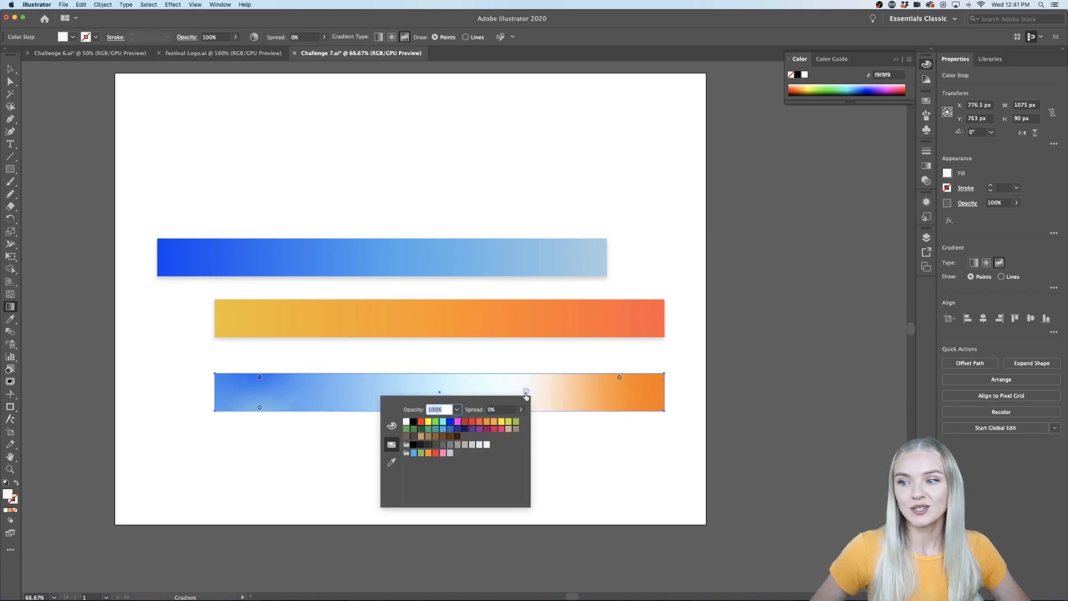
pyautogui.click(472, 421)
pyautogui.click(603, 438)
pyautogui.moveTo(619, 377); pyautogui.dragTo(635, 400)
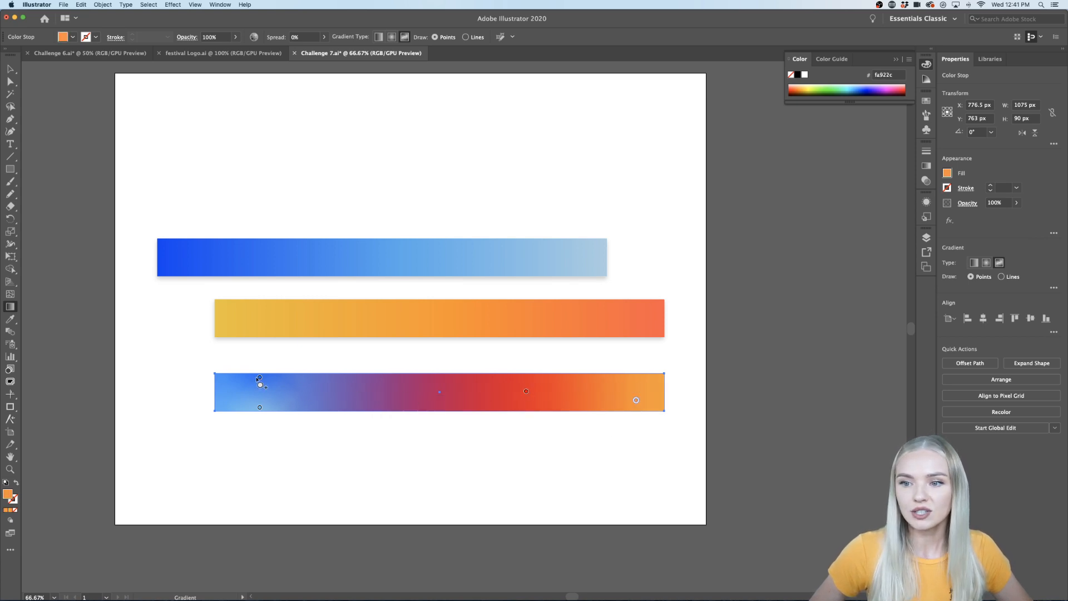
pyautogui.moveTo(260, 378); pyautogui.dragTo(328, 388)
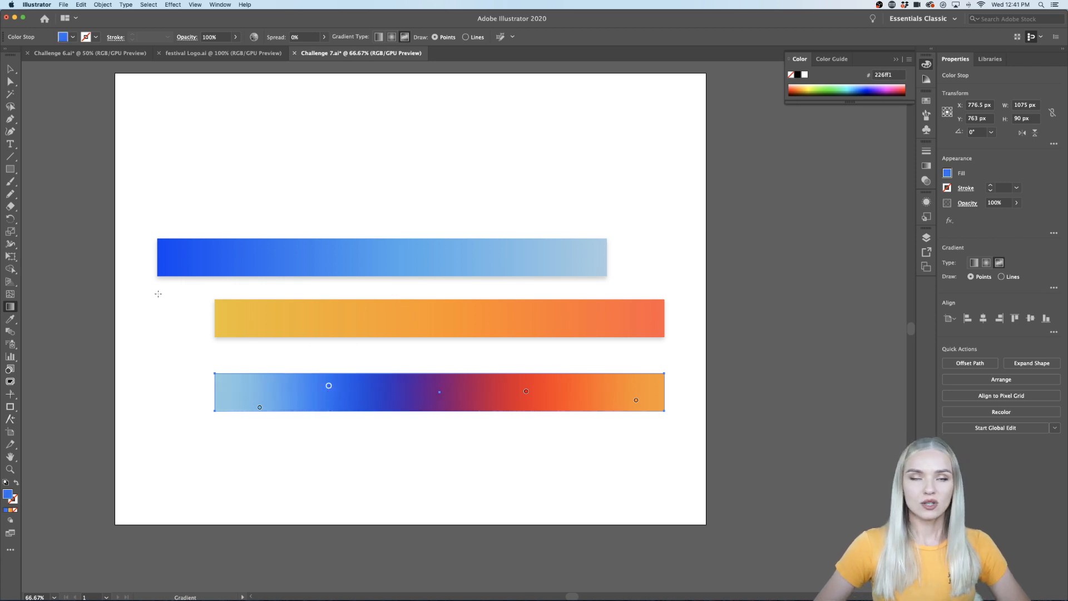
# Delete the freeform gradient copy below the two wristbands.
pyautogui.click(10, 69)
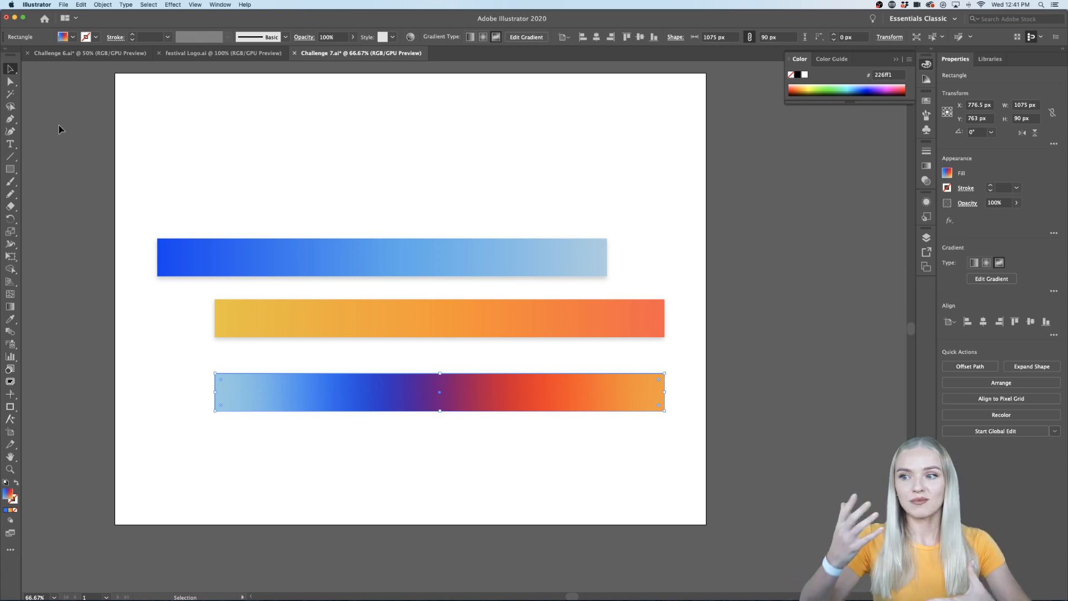
pyautogui.press('Delete')
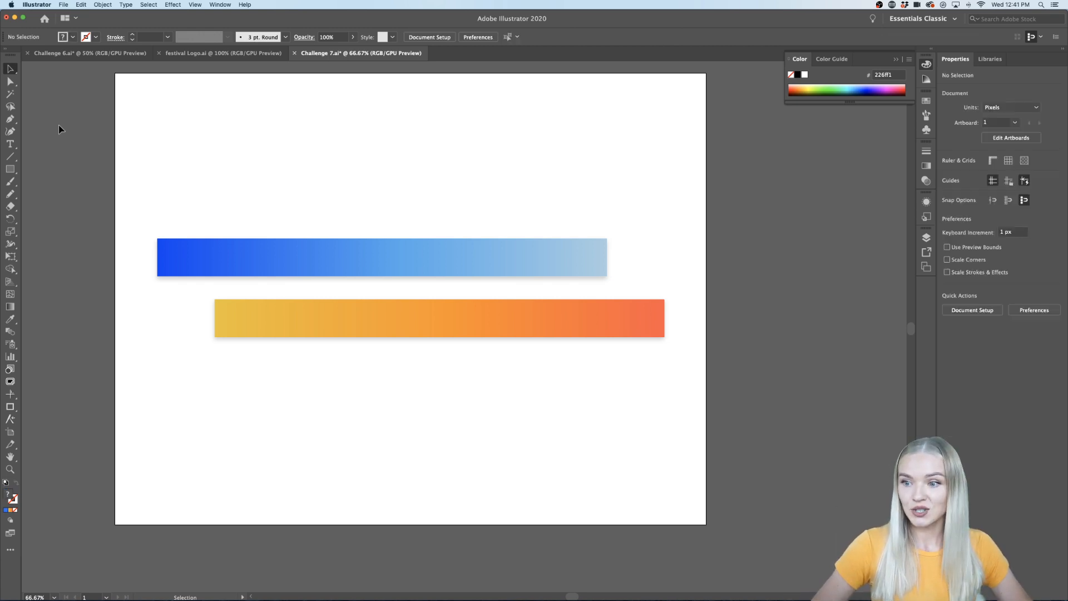
pyautogui.hscroll(-3, 108, 251)
pyautogui.scroll(2, 107, 250)
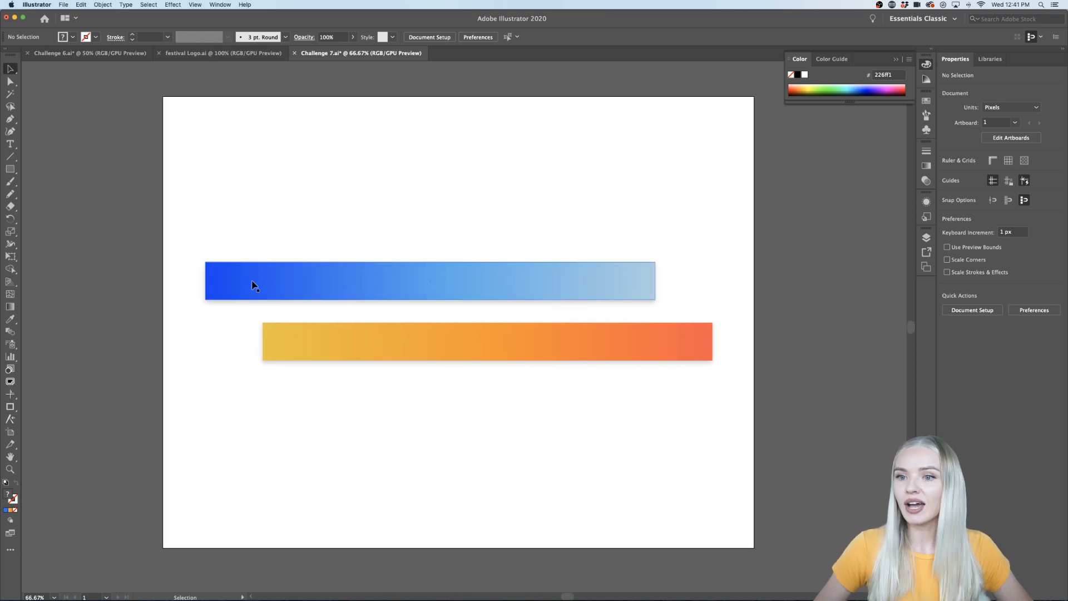
# Try several swatches on the lower band gradient's left end stop, settle on yellow #FCEE21, and clear the selection.
pyautogui.hscroll(2, 406, 365)
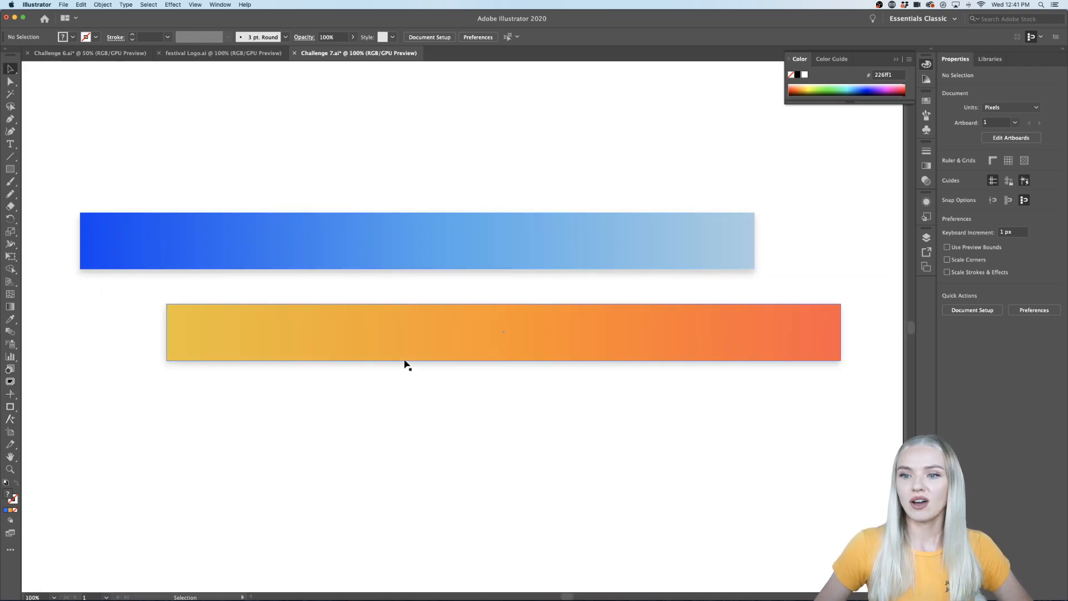
pyautogui.click(214, 346)
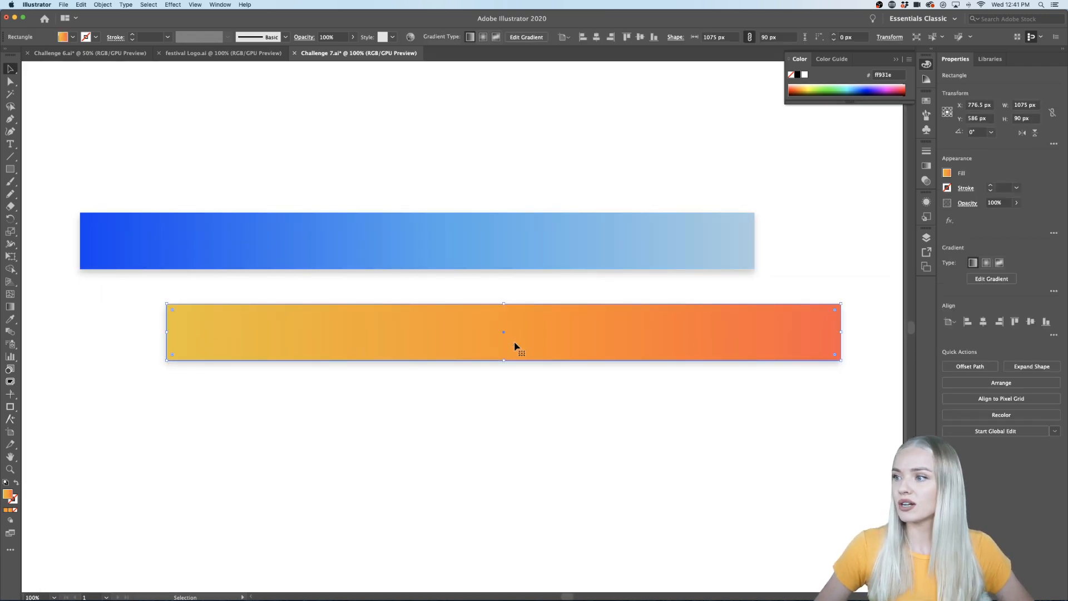
pyautogui.click(990, 278)
pyautogui.doubleClick(167, 332)
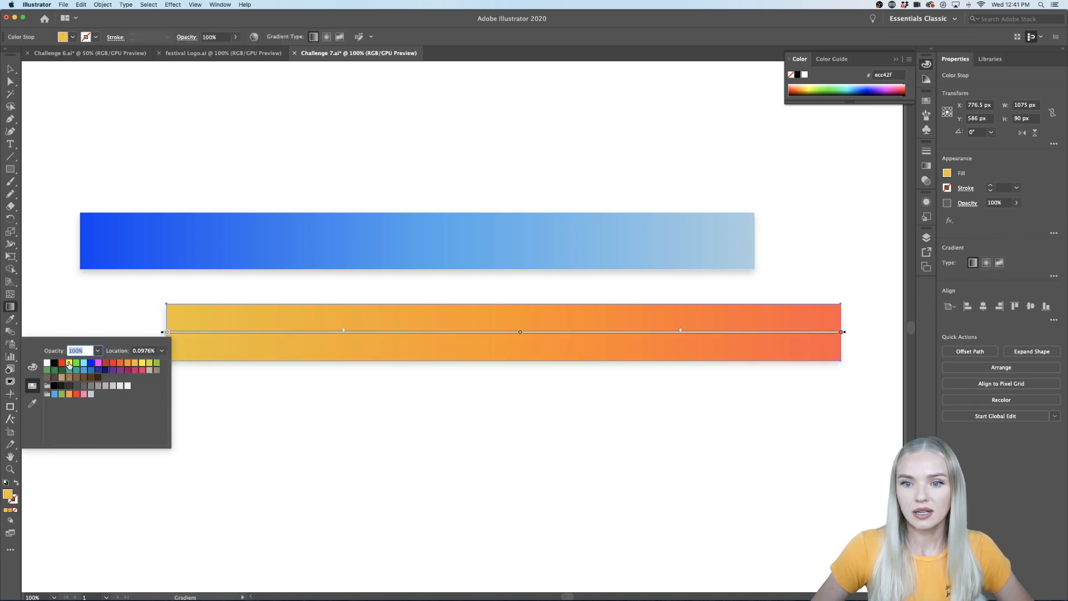
pyautogui.click(68, 363)
pyautogui.click(141, 363)
pyautogui.click(134, 363)
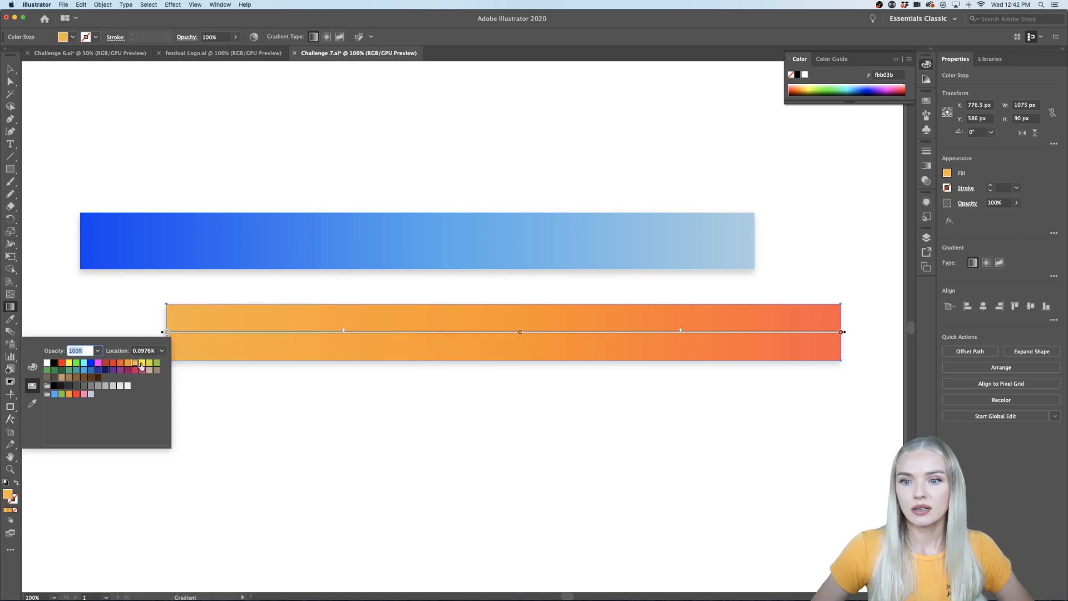
pyautogui.click(141, 363)
pyautogui.click(265, 401)
pyautogui.click(266, 402)
pyautogui.press('super+z')
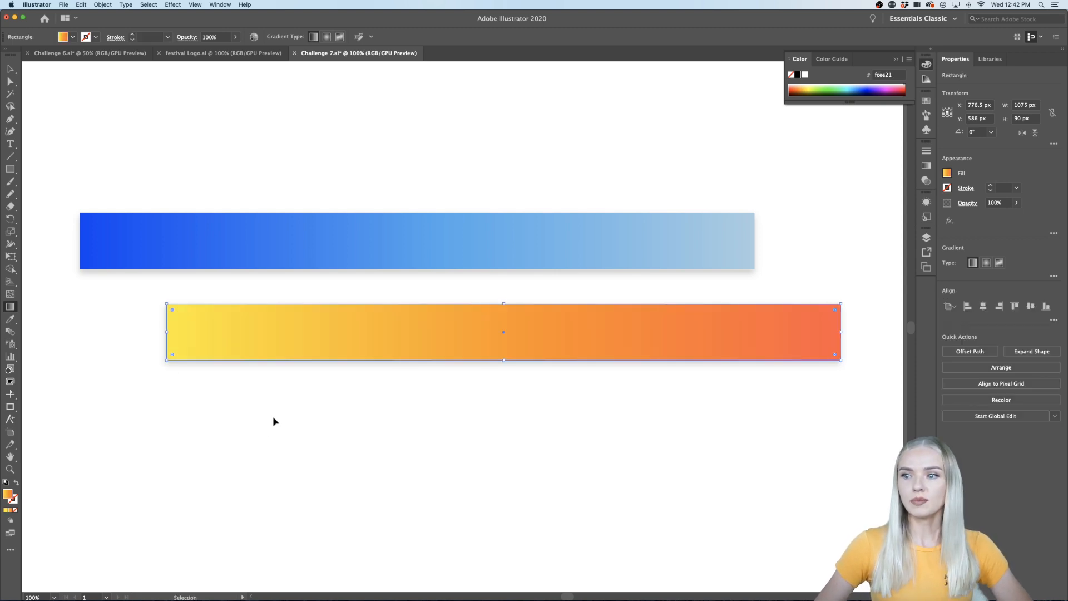
pyautogui.click(11, 73)
pyautogui.click(177, 169)
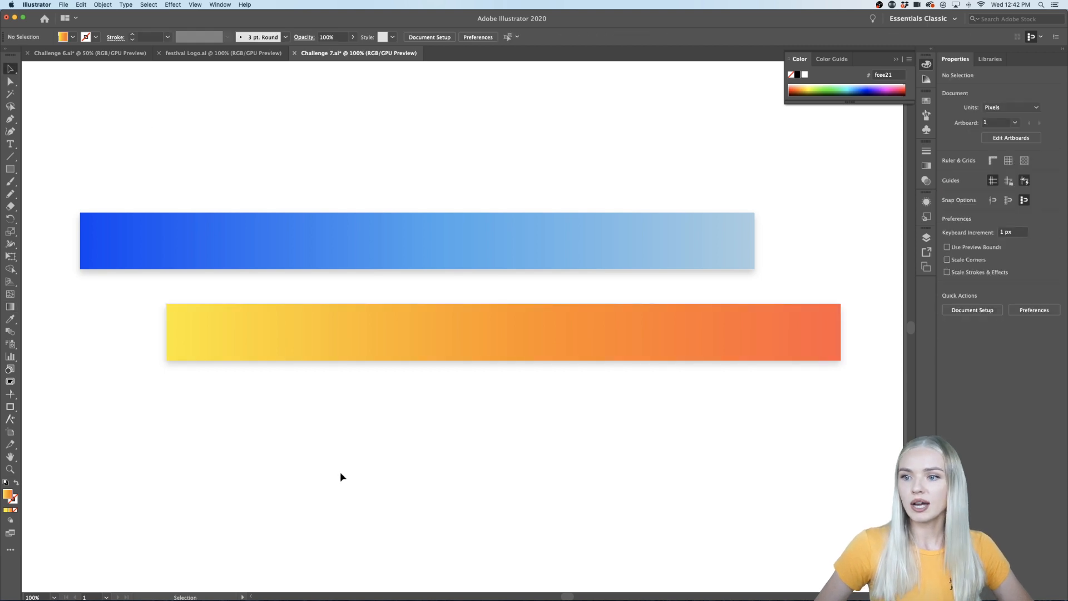
pyautogui.press('super+minus')
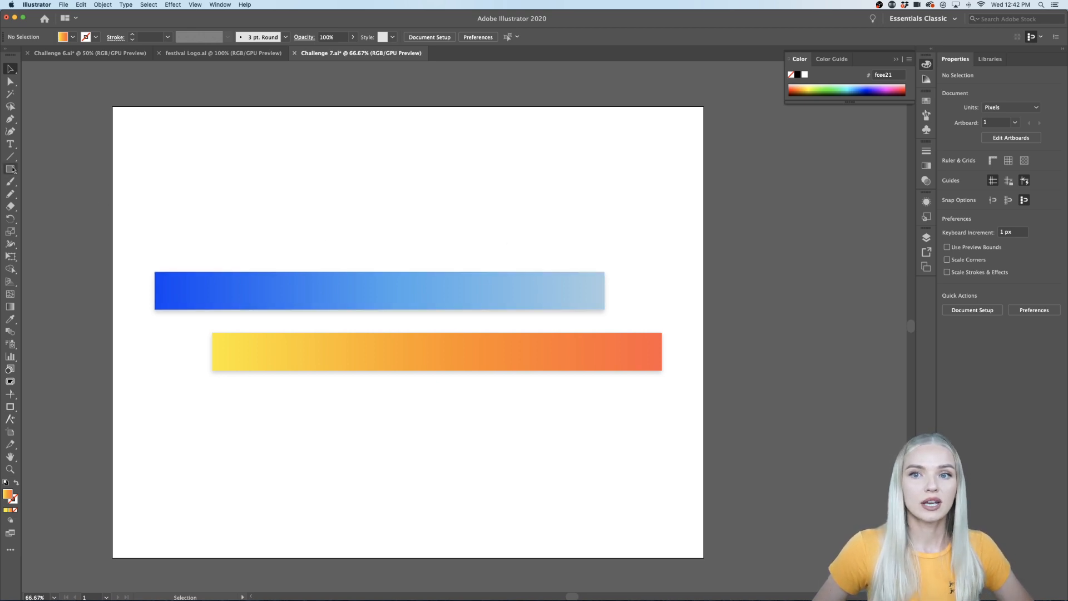
# Look over the badge and ticket references in the festival Logo document, and return to the Challenge 7 document.
pyautogui.scroll(1, 208, 201)
pyautogui.hscroll(1, 208, 200)
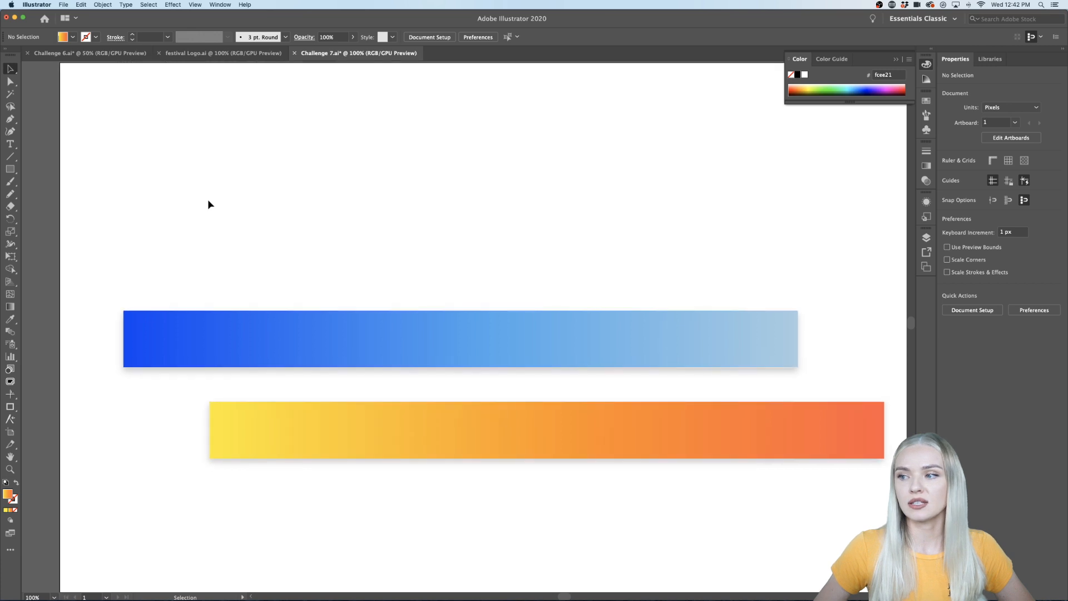
pyautogui.click(203, 54)
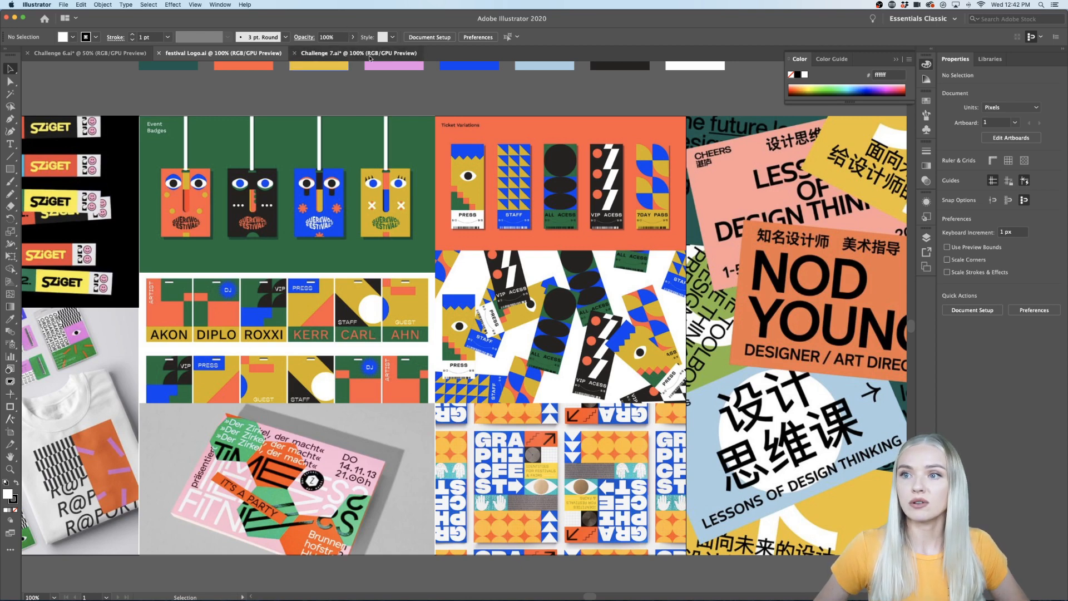
pyautogui.click(349, 53)
# Draw a narrow upright rectangle about 32 by 108 px above the blue band's left part and fill it with library pink #EB8BE7.
pyautogui.click(10, 169)
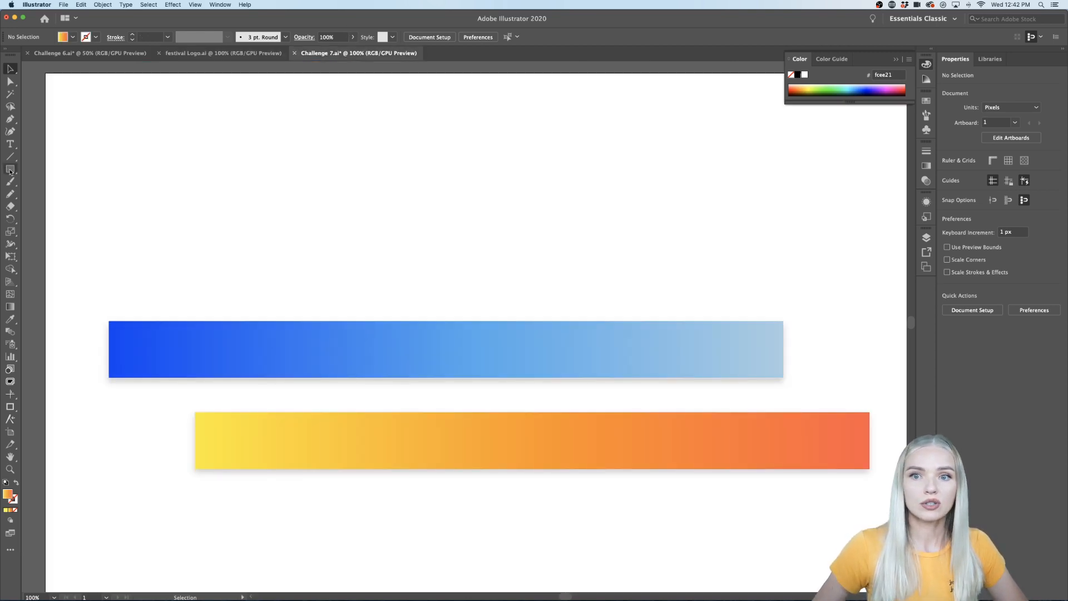
pyautogui.moveTo(190, 227); pyautogui.dragTo(211, 295)
pyautogui.scroll(1, 175, 255)
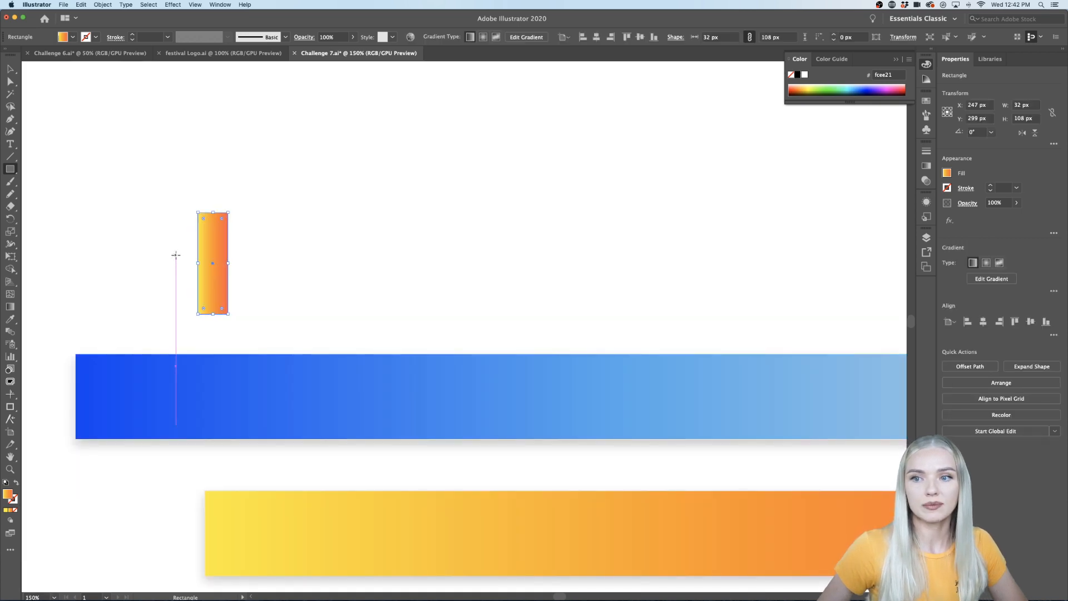
pyautogui.hscroll(-2, 176, 254)
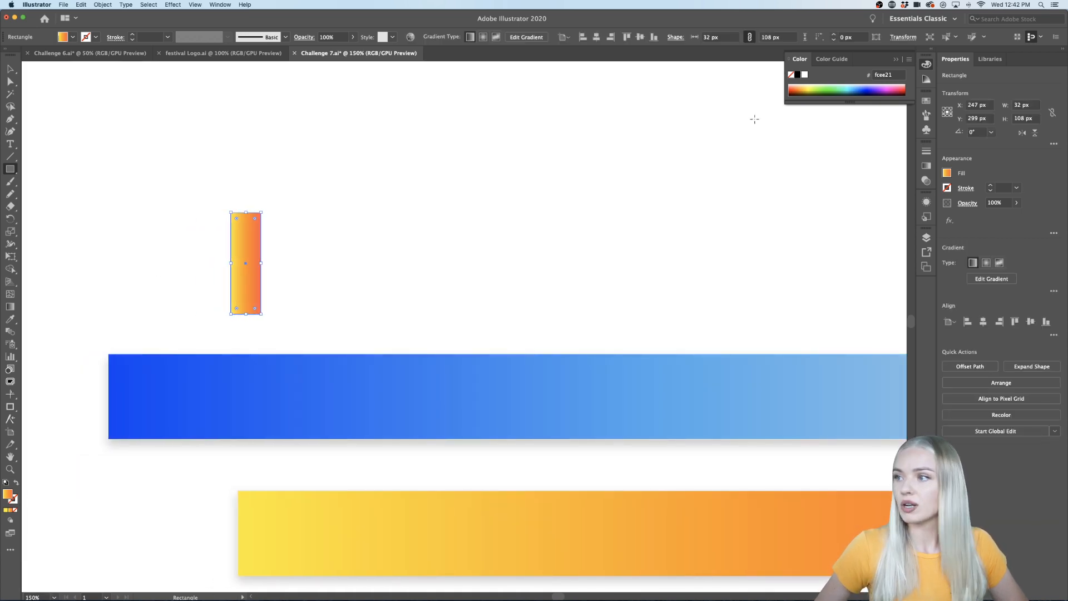
pyautogui.click(989, 59)
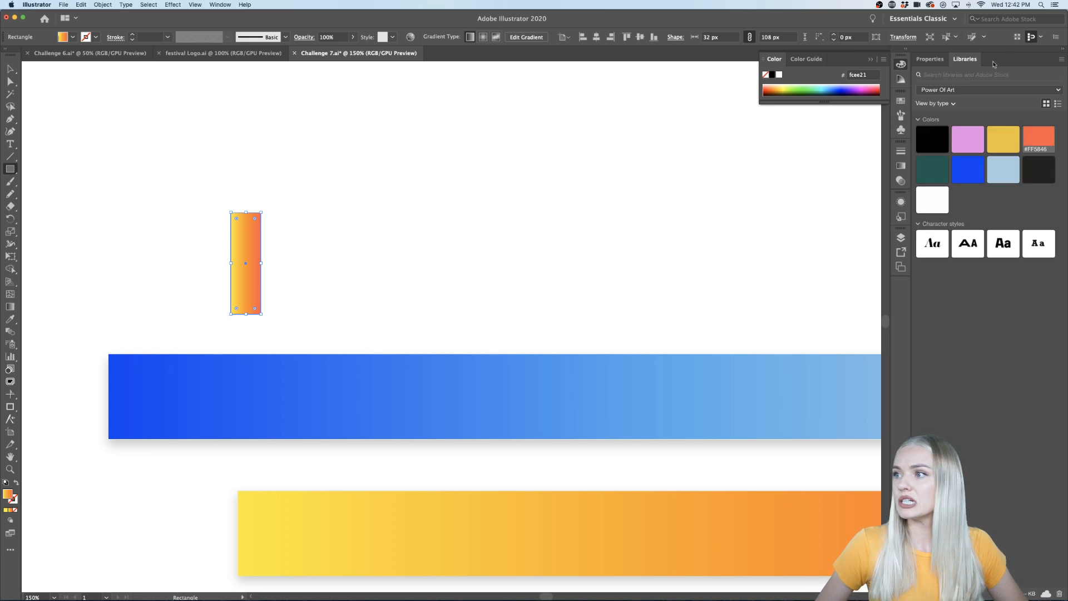
pyautogui.click(968, 140)
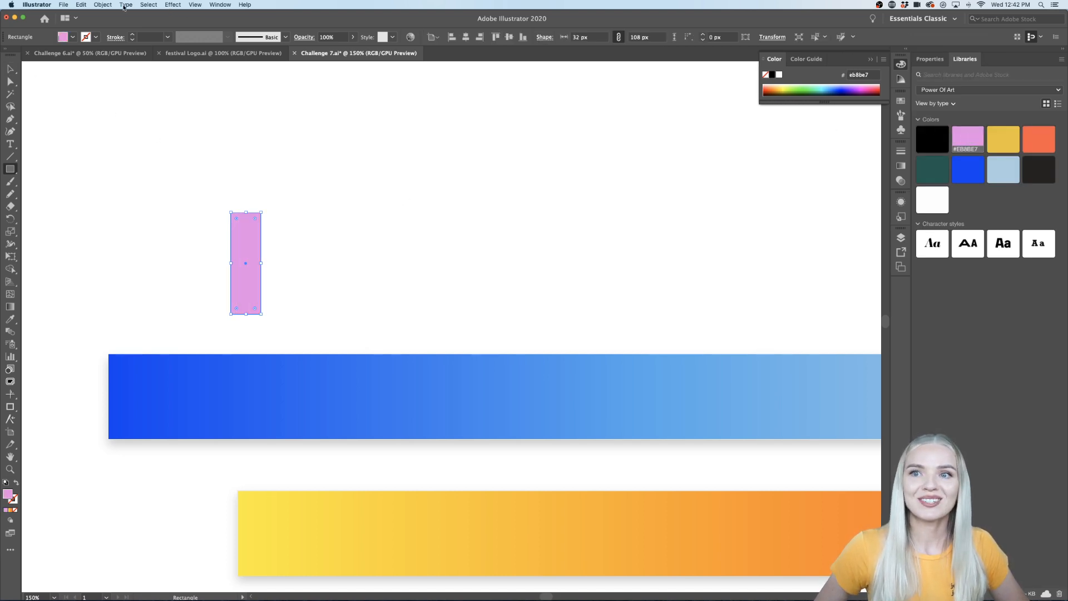
# Shear the pink rectangle by 20° along a 5° axis with the preview on.
pyautogui.click(154, 6)
pyautogui.moveTo(131, 7)
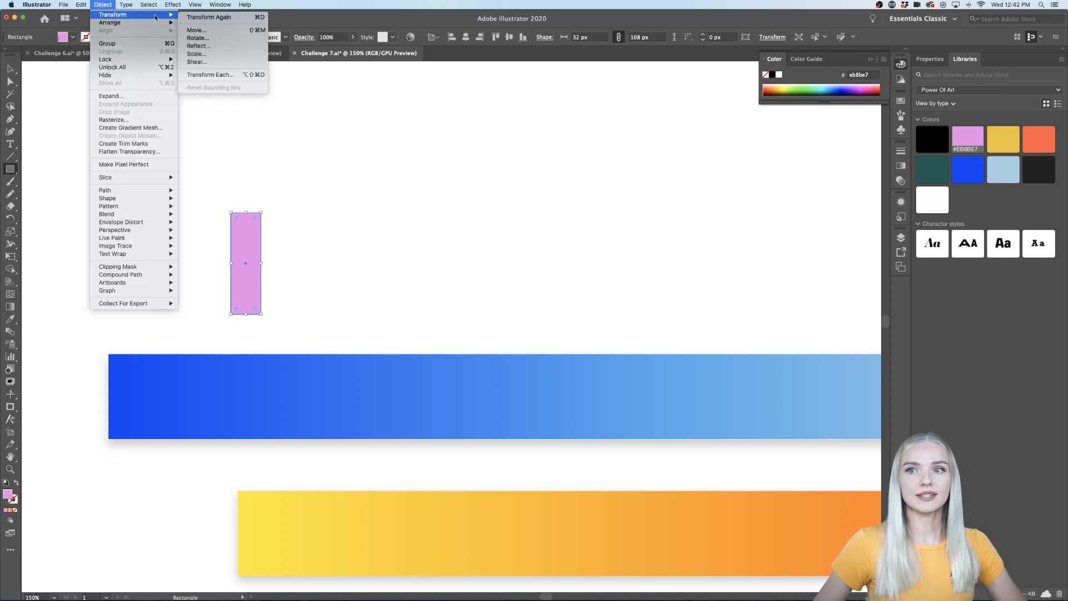
pyautogui.click(202, 63)
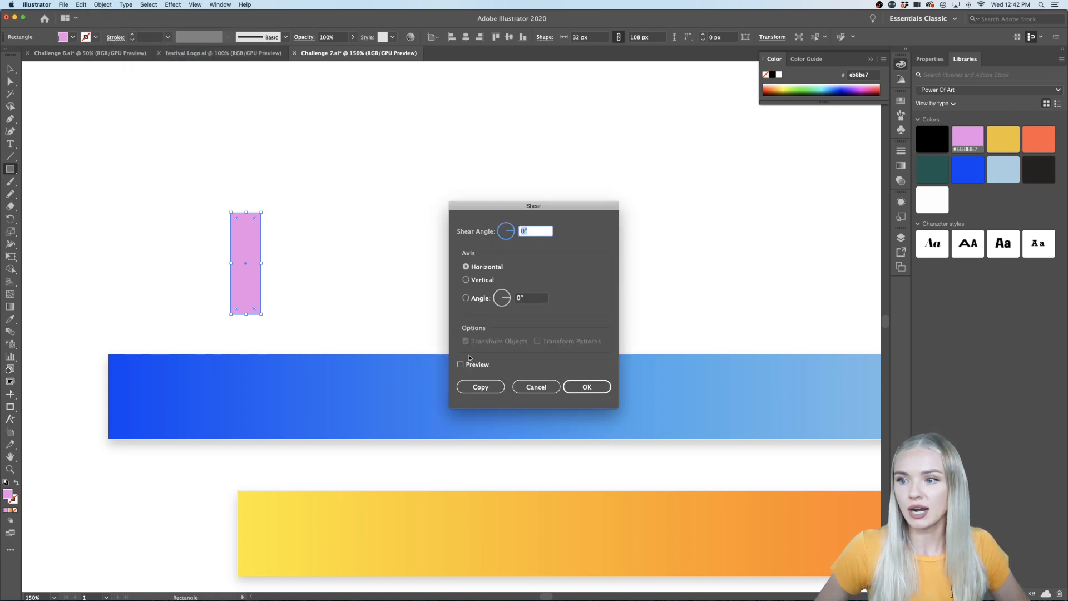
pyautogui.click(460, 364)
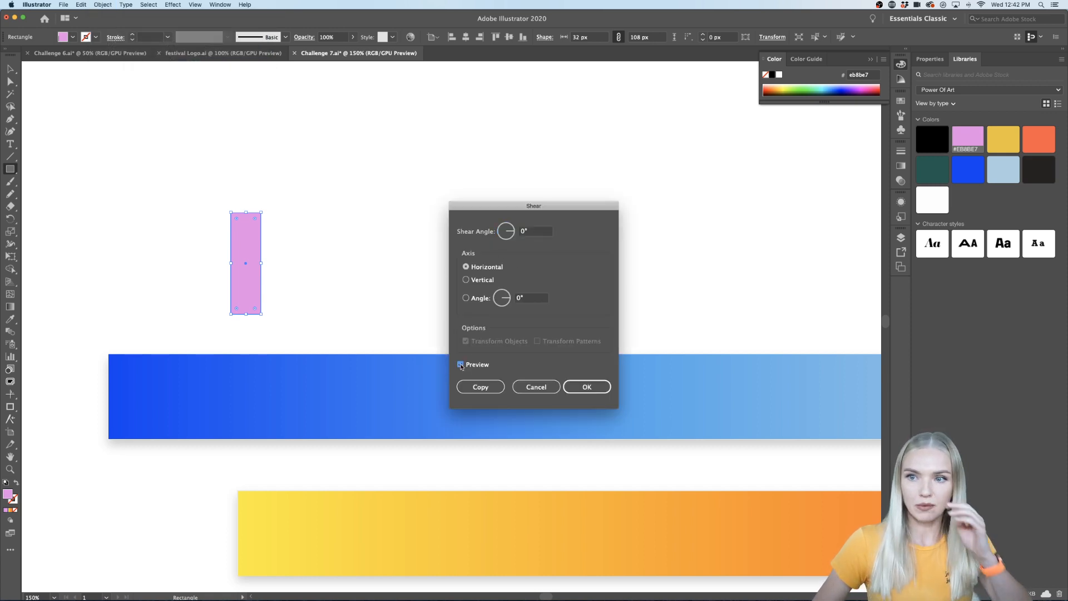
pyautogui.click(526, 298)
pyautogui.write('5')
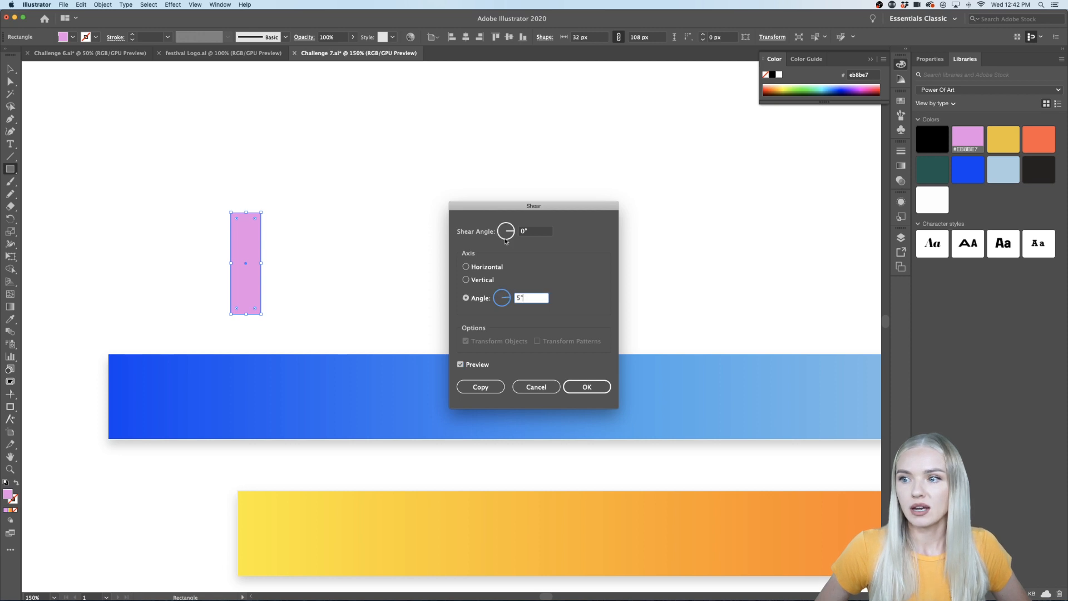
pyautogui.click(513, 229)
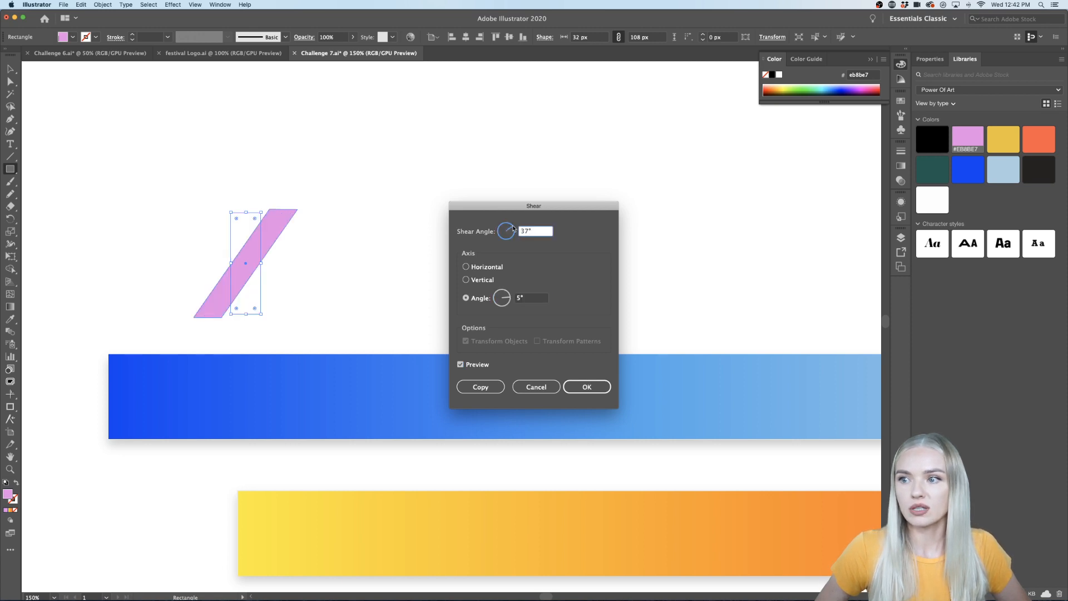
pyautogui.moveTo(513, 228); pyautogui.dragTo(514, 231)
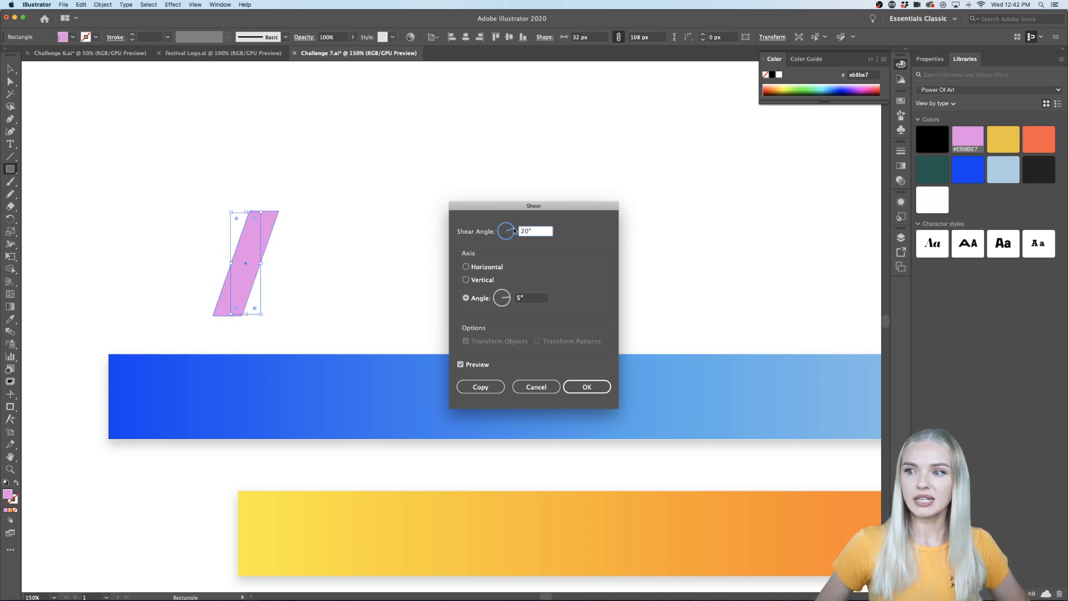
pyautogui.click(586, 387)
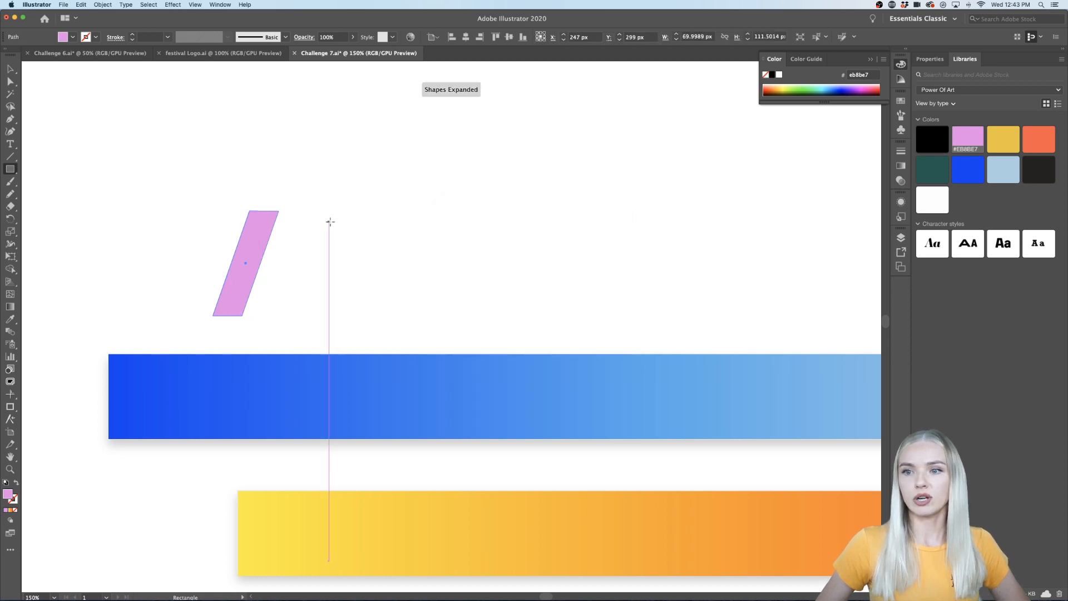
# Move the slanted pink bar onto the blue band's left part and scale it down to about 60 by 96 px, protruding above the band's upper edge.
pyautogui.press('v')
pyautogui.moveTo(265, 233); pyautogui.dragTo(339, 345)
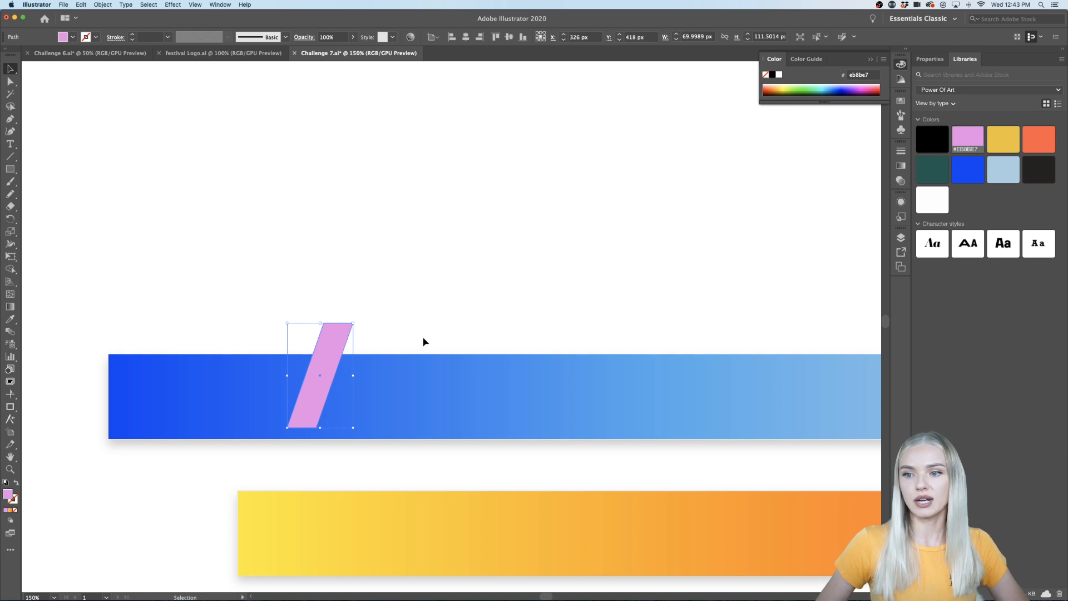
pyautogui.scroll(-2, 417, 338)
pyautogui.moveTo(331, 288); pyautogui.dragTo(305, 339)
pyautogui.click(391, 272)
pyautogui.scroll(-1, 301, 315)
pyautogui.hscroll(1, 302, 314)
pyautogui.click(282, 330)
pyautogui.moveTo(296, 301)
pyautogui.mouseDown()
pyautogui.moveTo(303, 294)
pyautogui.moveTo(290, 303)
pyautogui.mouseUp()
pyautogui.click(345, 282)
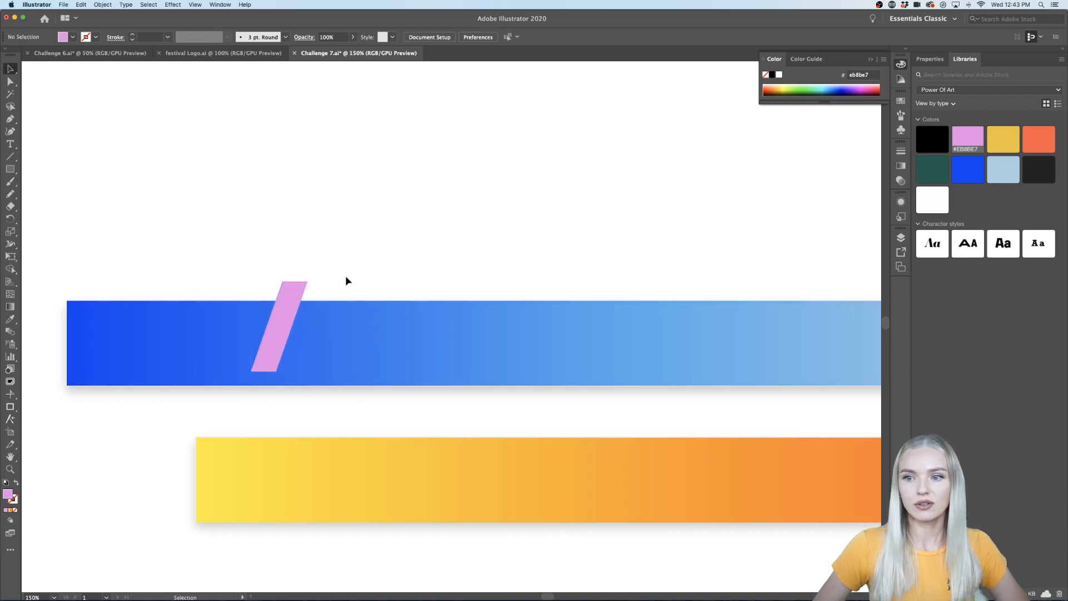
# Duplicate the slanted bar 43 px to its right and repeat the copy until there is a row of seven bars.
pyautogui.press('super+0')
pyautogui.scroll(1, 308, 298)
pyautogui.click(291, 302)
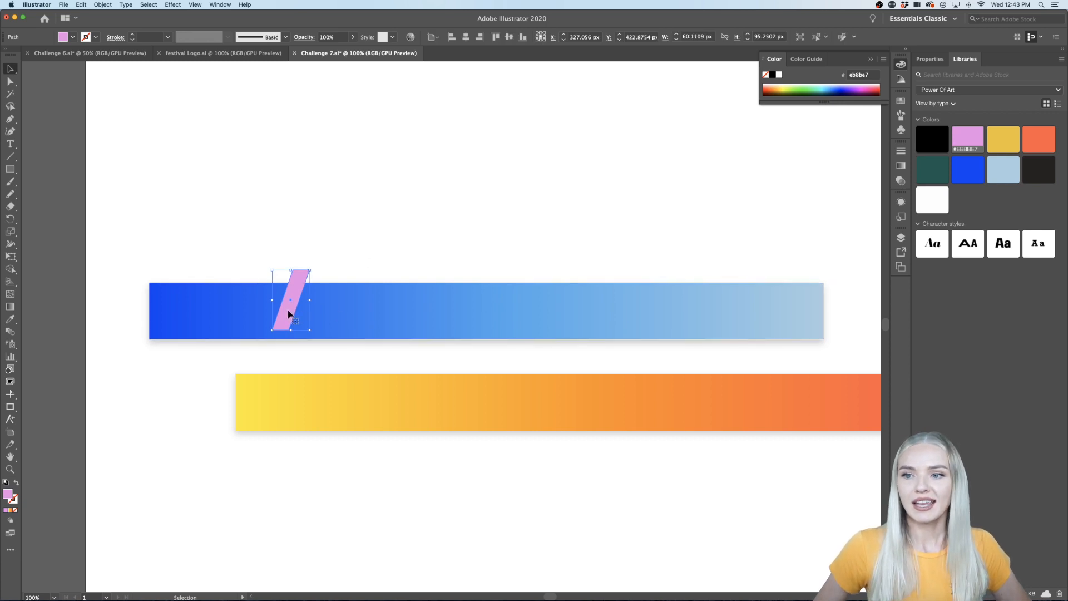
pyautogui.moveTo(289, 313); pyautogui.dragTo(313, 313)
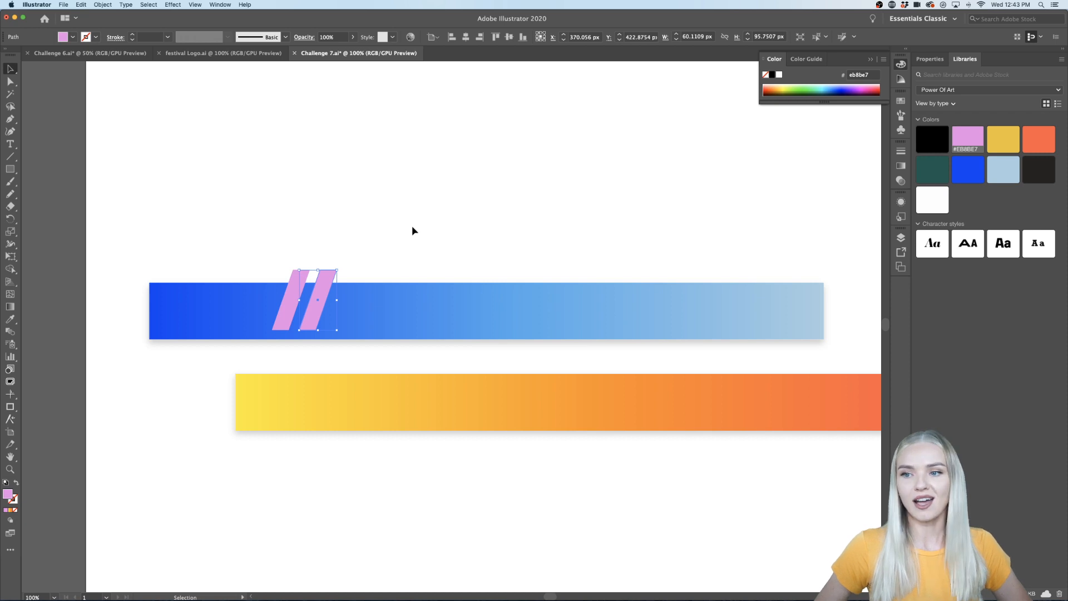
pyautogui.press('super+d')
pyautogui.press('super+d')
pyautogui.press('super+d')
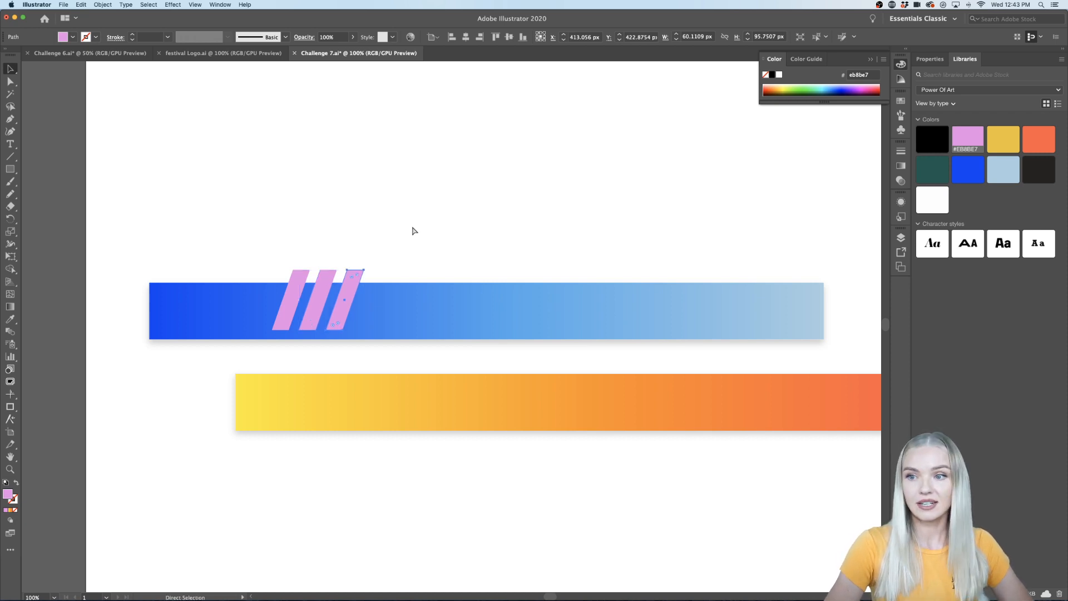
pyautogui.press('super+d')
pyautogui.press('super+d')
pyautogui.click(412, 229)
pyautogui.hscroll(5, 495, 242)
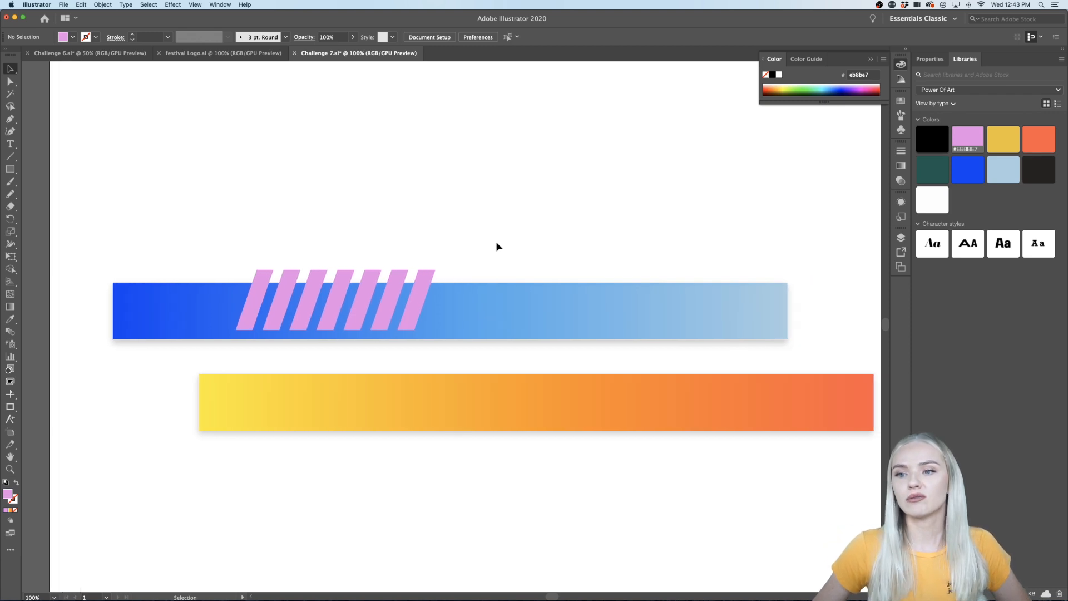
# Group the seven pink bars and place a copy of the group on the orange band's right half, overhanging its lower edge.
pyautogui.moveTo(296, 276); pyautogui.dragTo(204, 276)
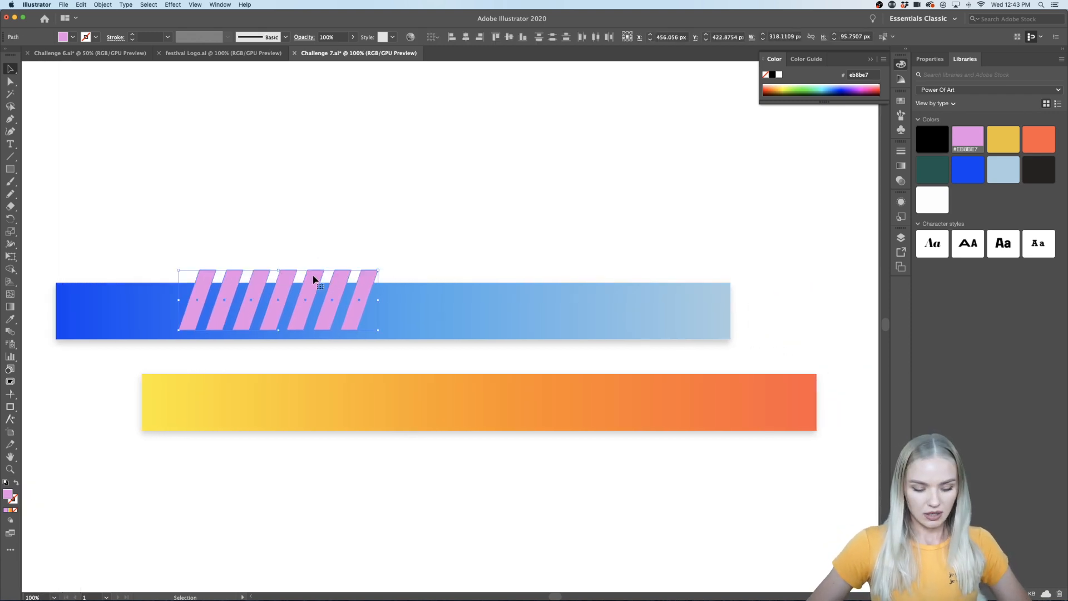
pyautogui.press('super+g')
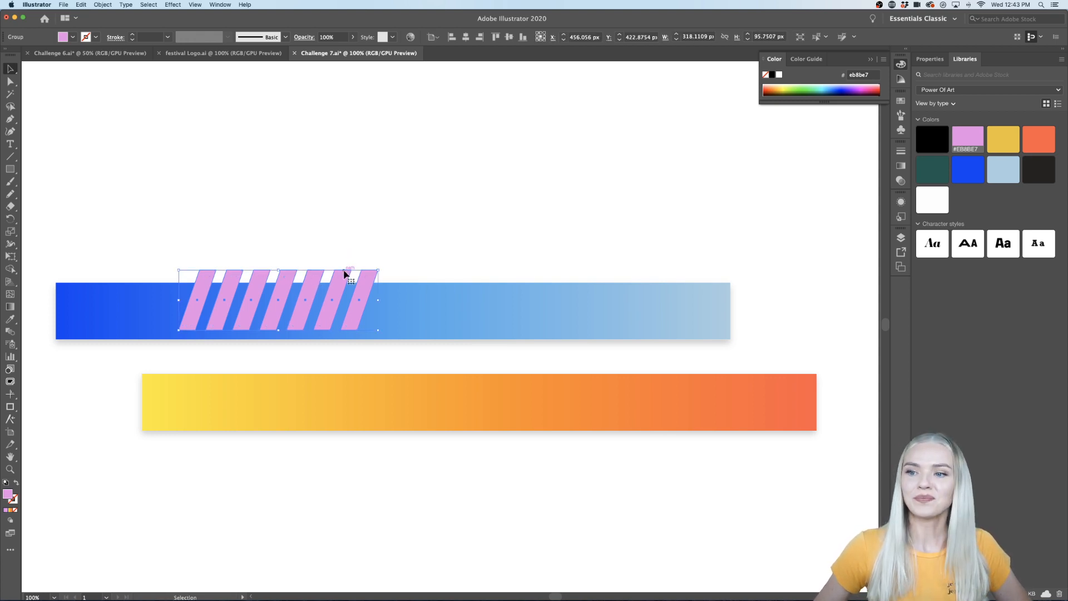
pyautogui.moveTo(341, 277); pyautogui.dragTo(637, 391)
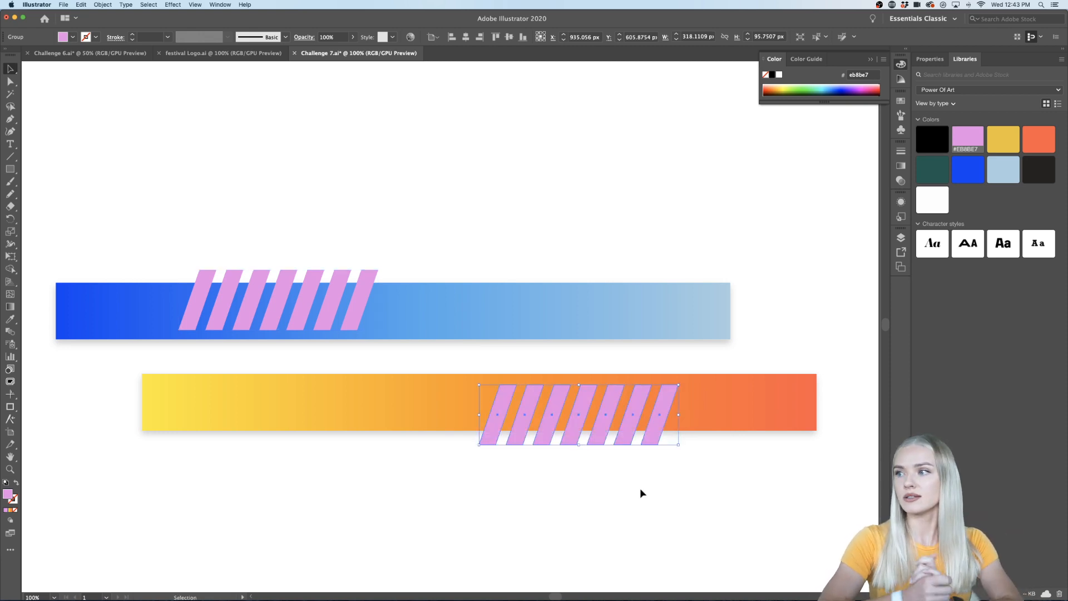
# Recolour the copied bars on the orange band with library blue #0540F4 and clear the selection.
pyautogui.click(973, 169)
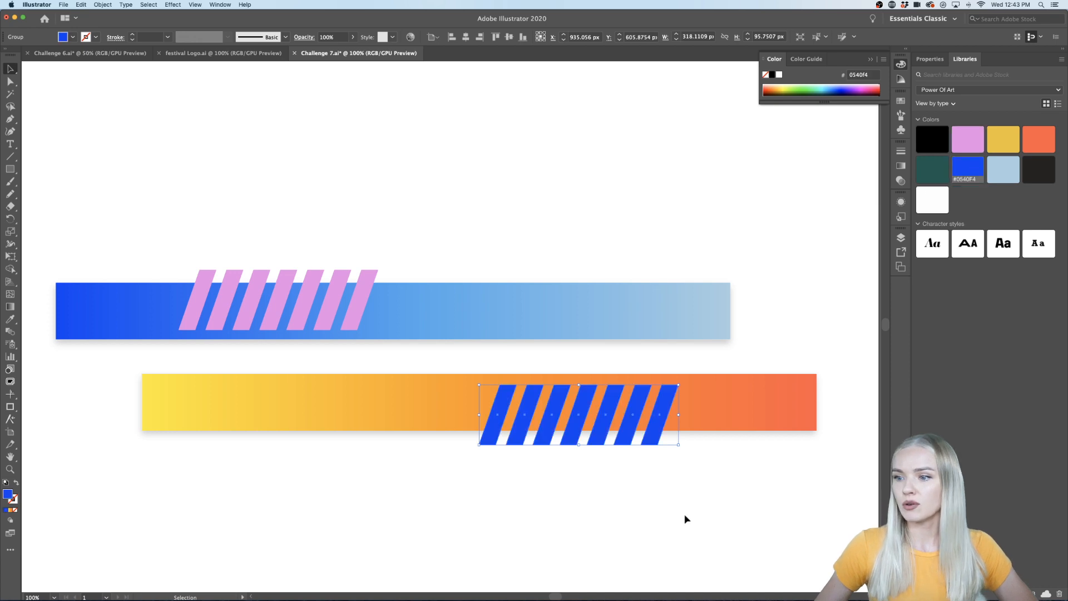
pyautogui.click(623, 539)
pyautogui.hscroll(2, 553, 504)
pyautogui.hscroll(-2, 554, 504)
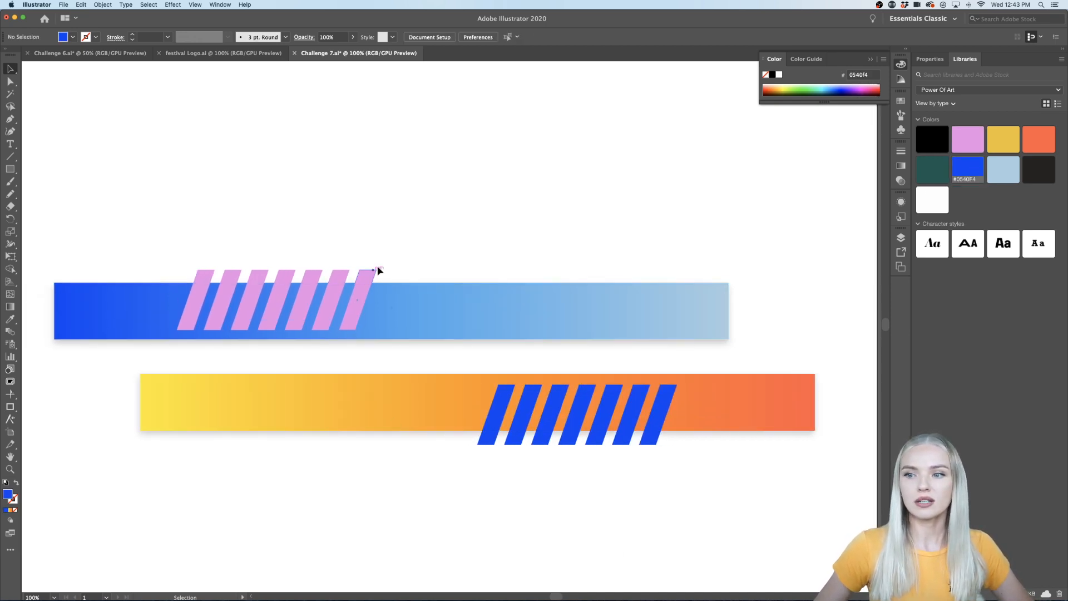
pyautogui.scroll(-1, 394, 257)
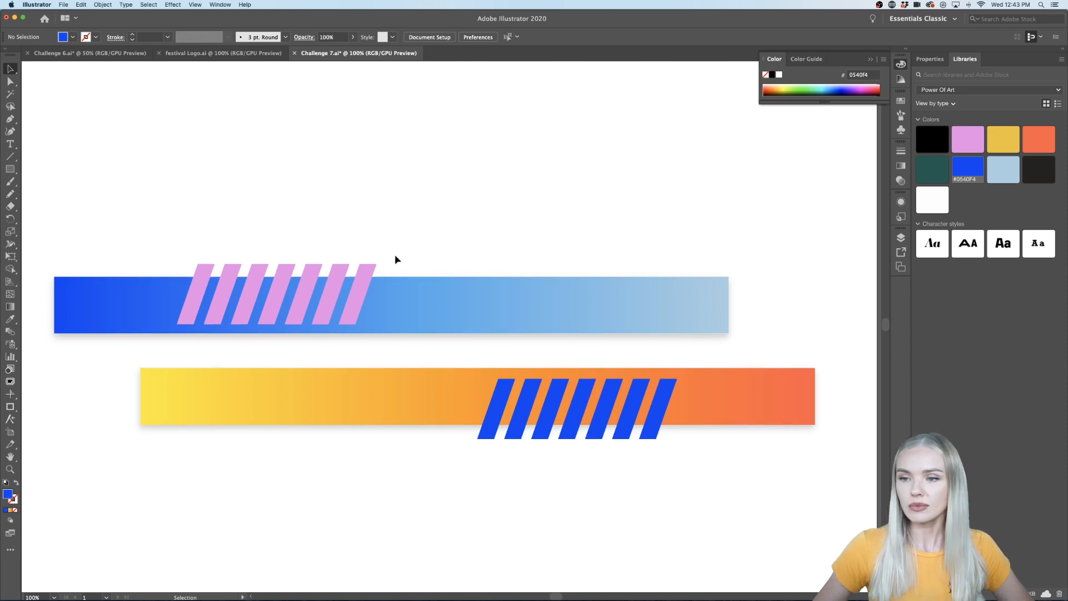
# Try dark green, light blue and pink on the blue band's bars, settle on orange-red #FF5846, and clear the selection.
pyautogui.click(206, 272)
pyautogui.click(940, 172)
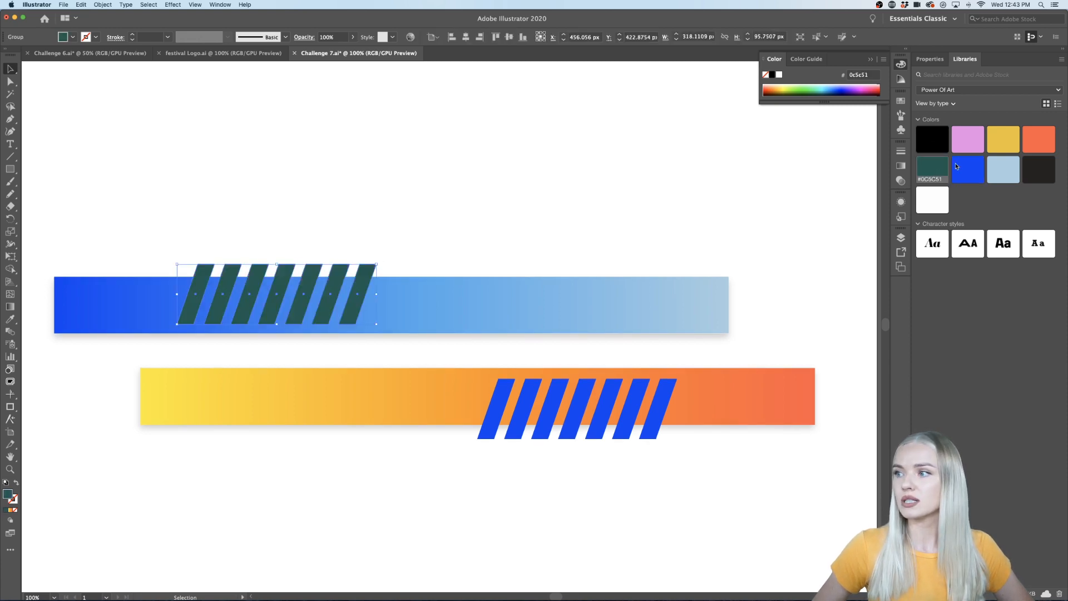
pyautogui.click(997, 163)
pyautogui.click(967, 139)
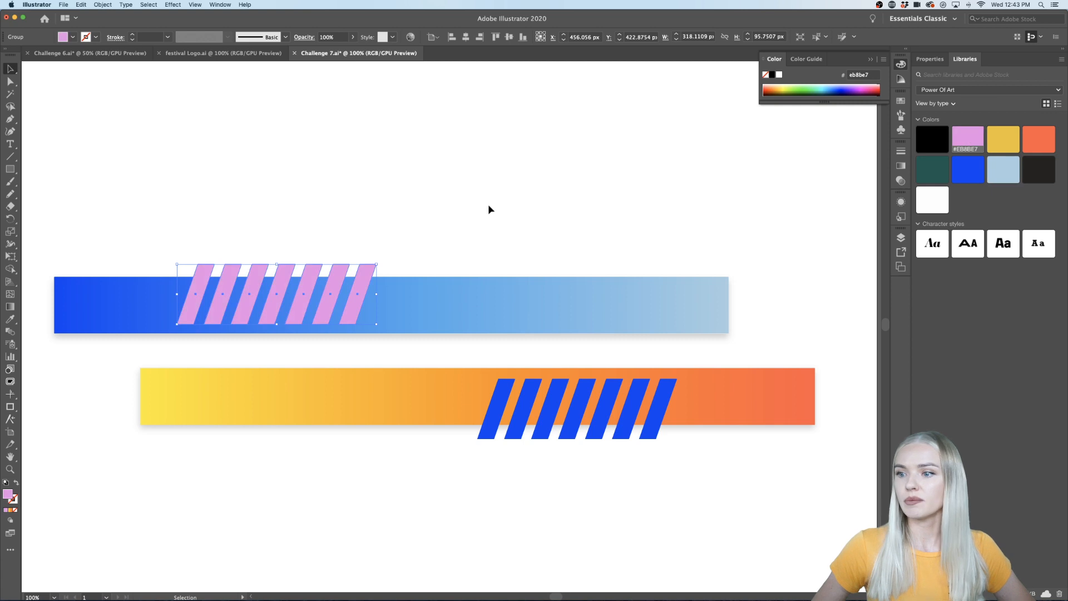
pyautogui.click(1047, 137)
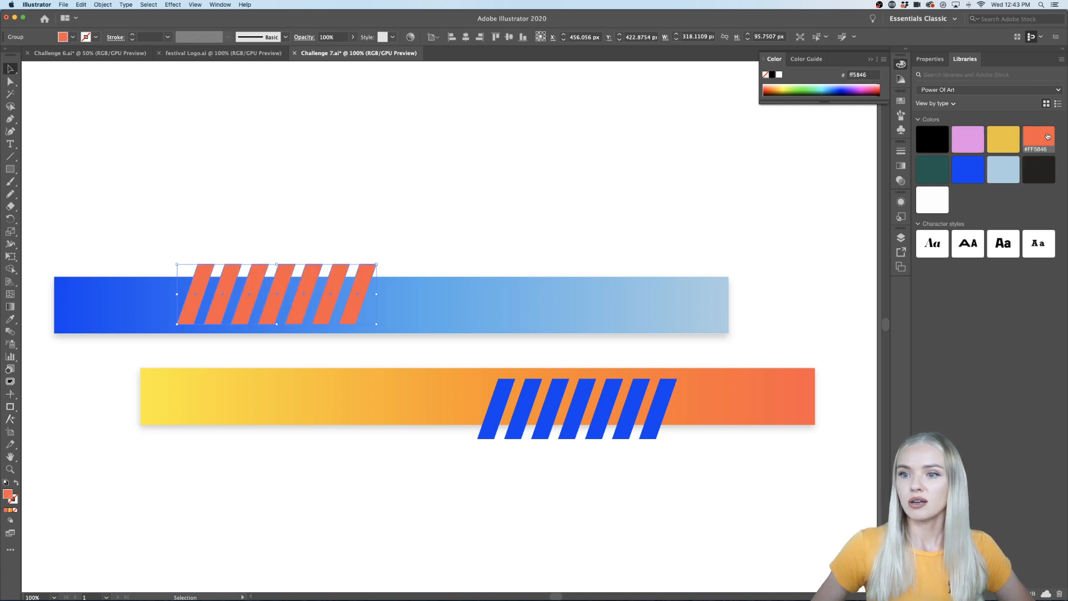
pyautogui.click(333, 190)
pyautogui.press('super+minus')
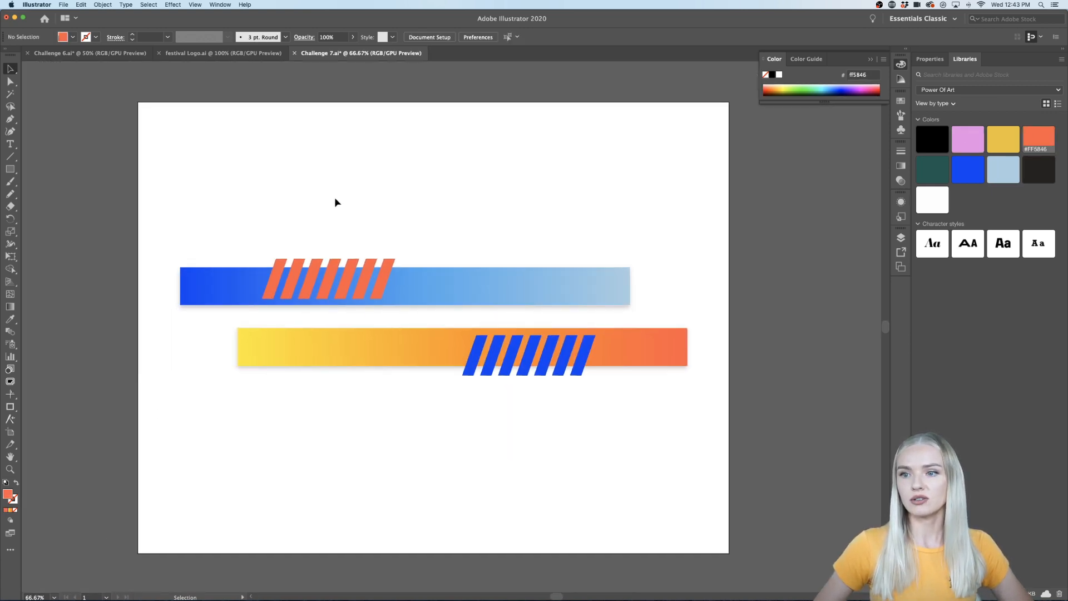
pyautogui.press('super+plus')
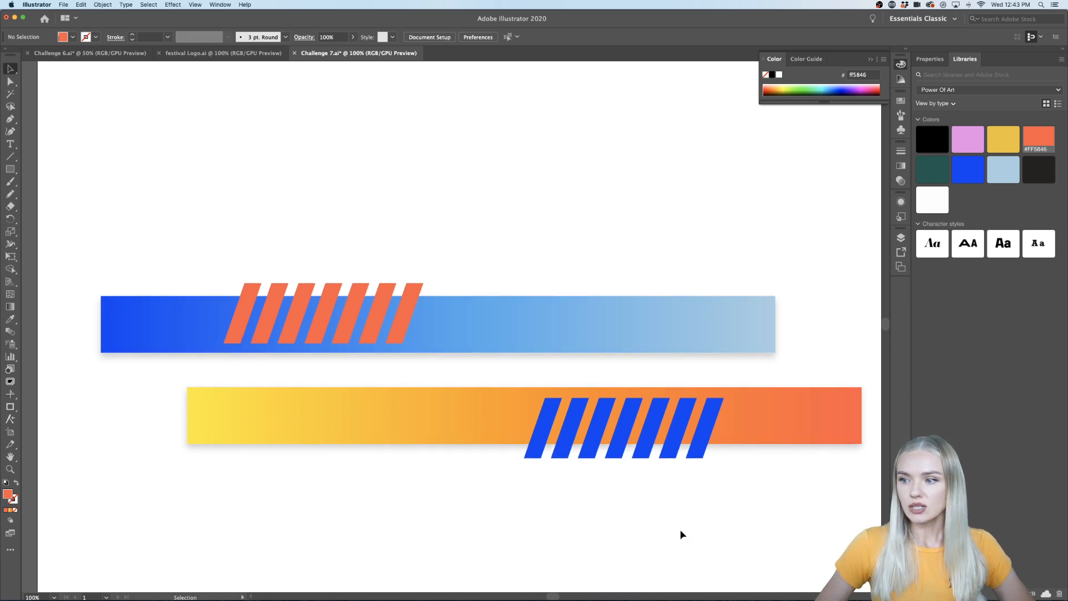
pyautogui.hscroll(1, 679, 529)
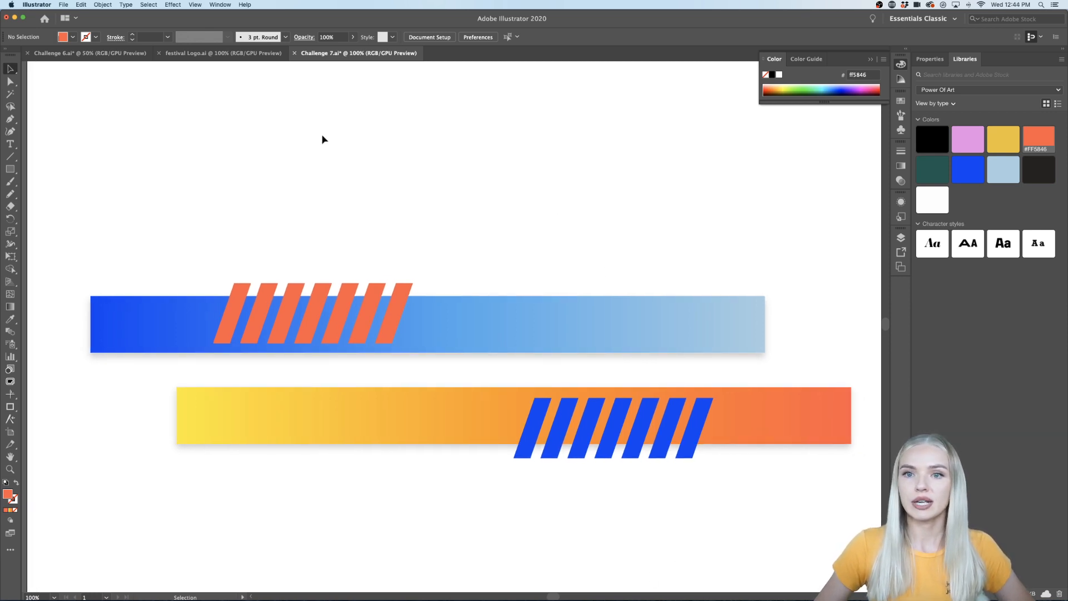
# Draw a 369 by 90 px rectangle over the bars, spanning the blue band's full height, and fill it with library yellow #ECC42F.
pyautogui.click(9, 170)
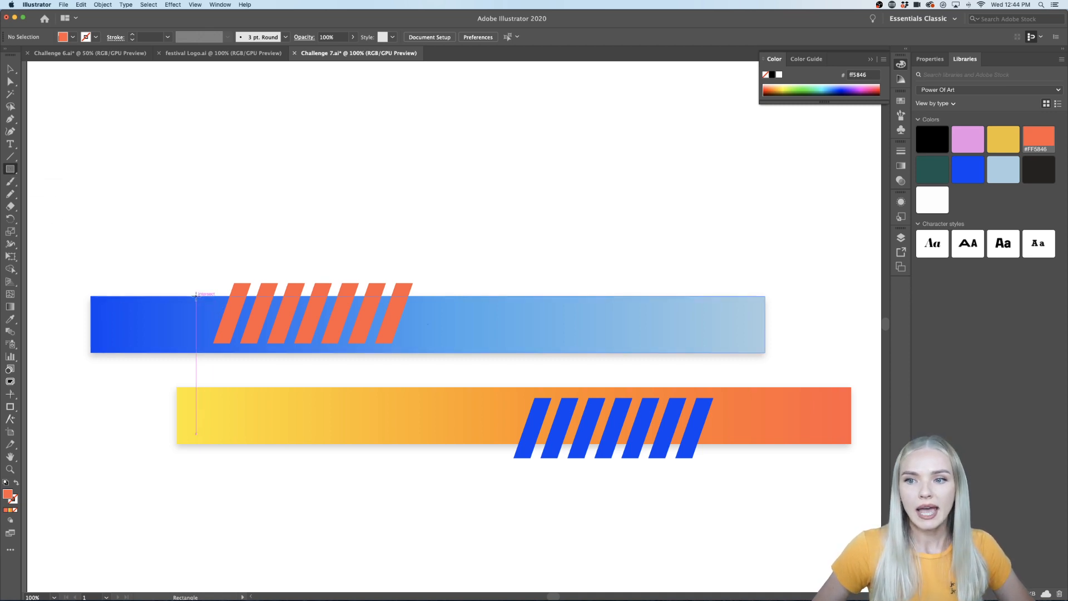
pyautogui.moveTo(195, 296); pyautogui.dragTo(428, 352)
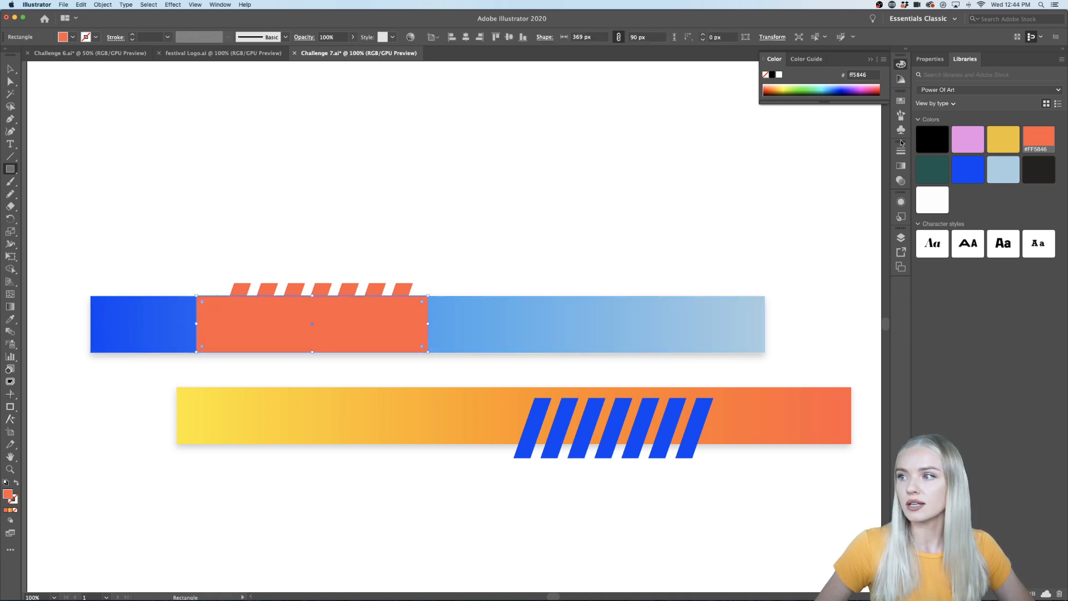
pyautogui.click(1013, 139)
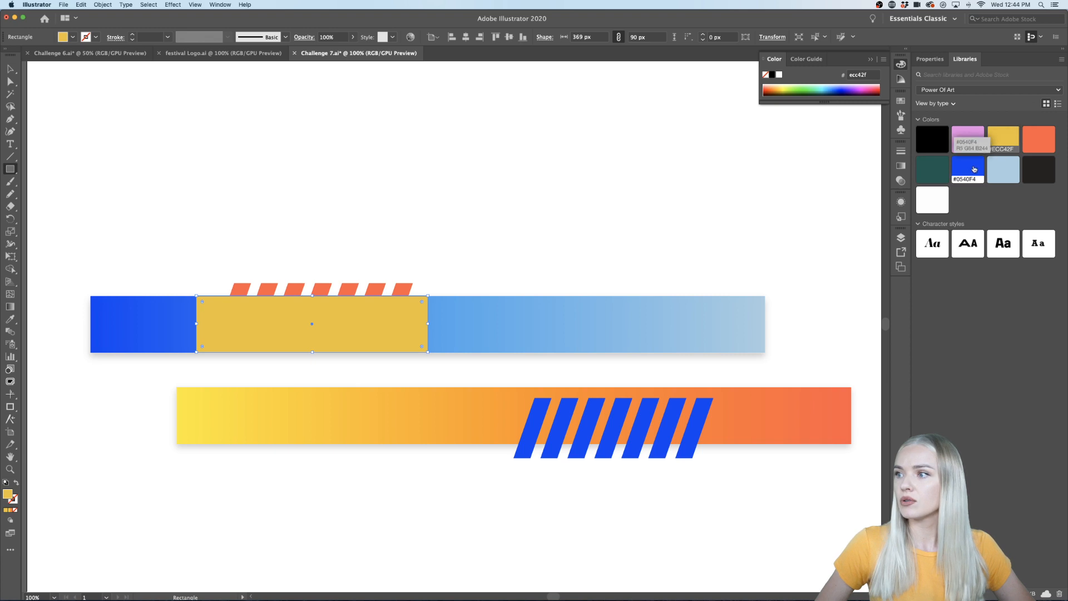
# Recolour the rectangle over the blue band's bars with library pink #EB8BE7.
pyautogui.click(998, 166)
pyautogui.click(963, 140)
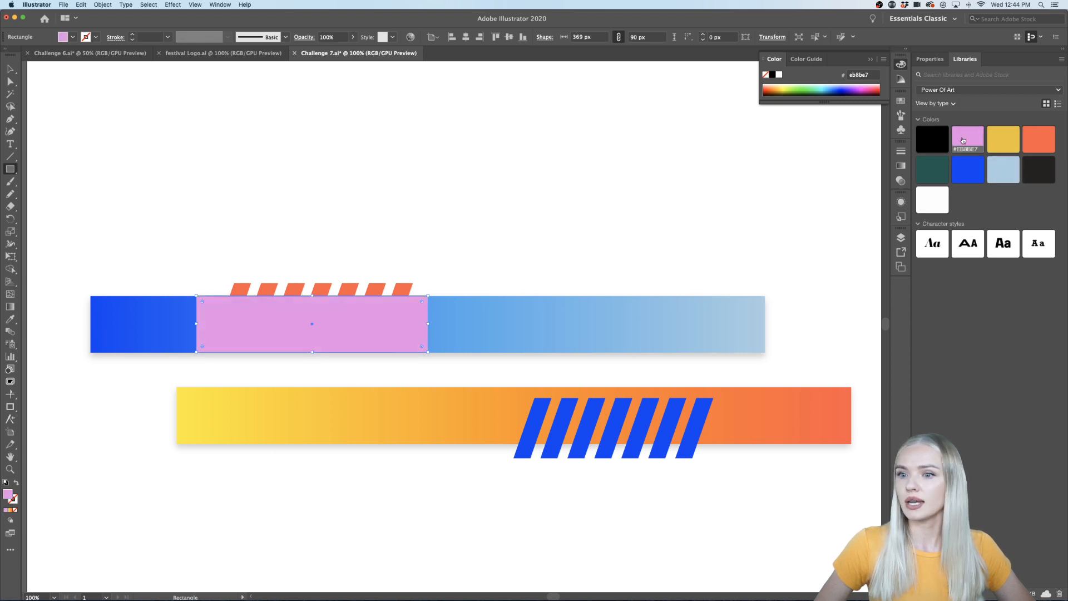
pyautogui.click(11, 68)
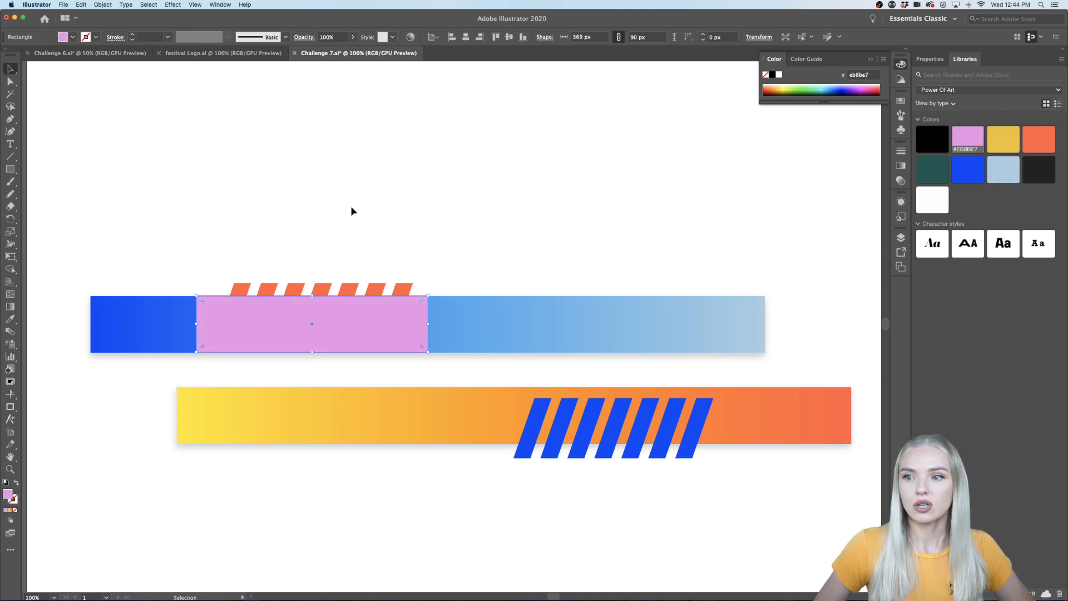
# Bring the orange-red bar group to the front of the pink rectangle and clear the selection.
pyautogui.click(405, 288)
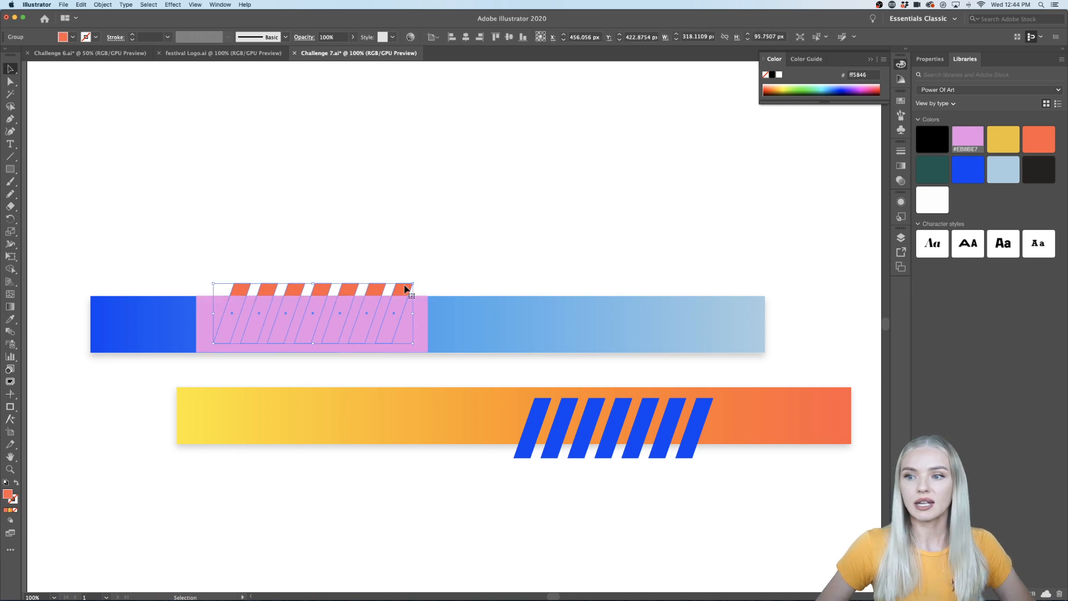
pyautogui.rightClick(405, 288)
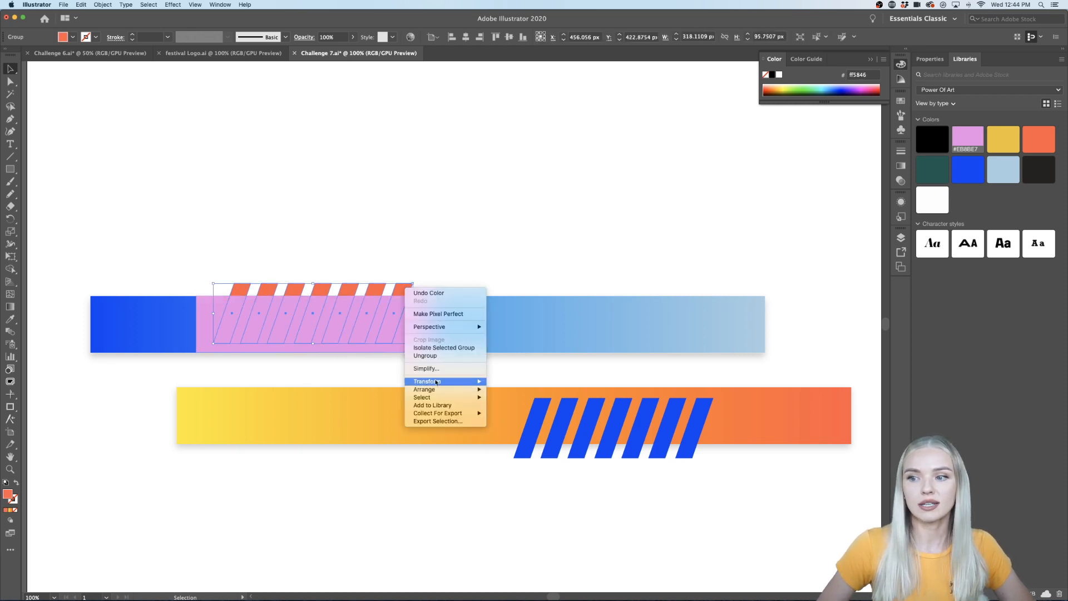
pyautogui.moveTo(437, 391)
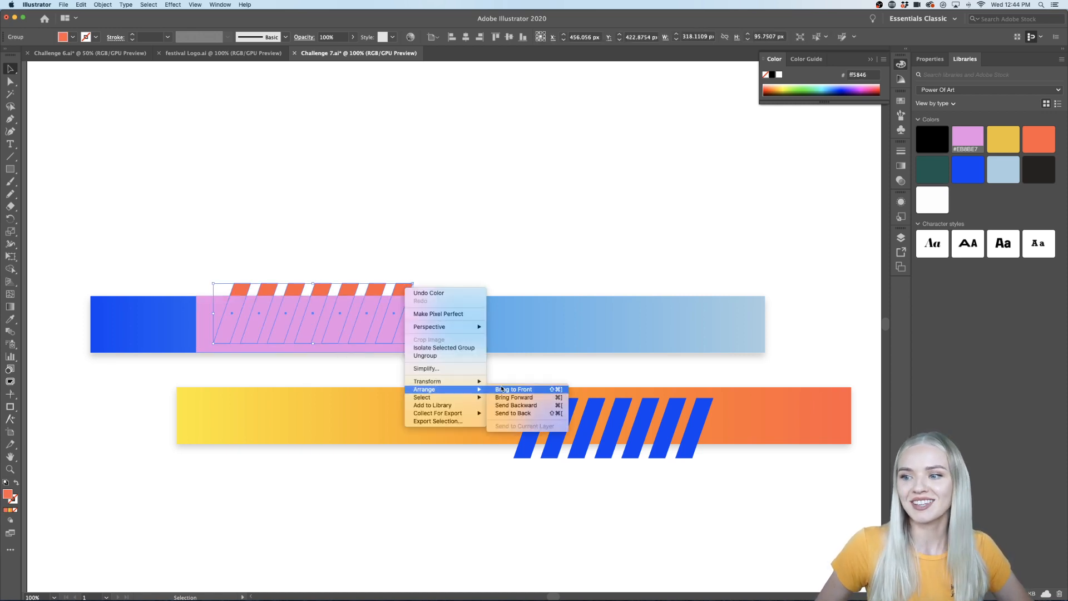
pyautogui.click(502, 221)
pyautogui.click(501, 222)
pyautogui.click(403, 289)
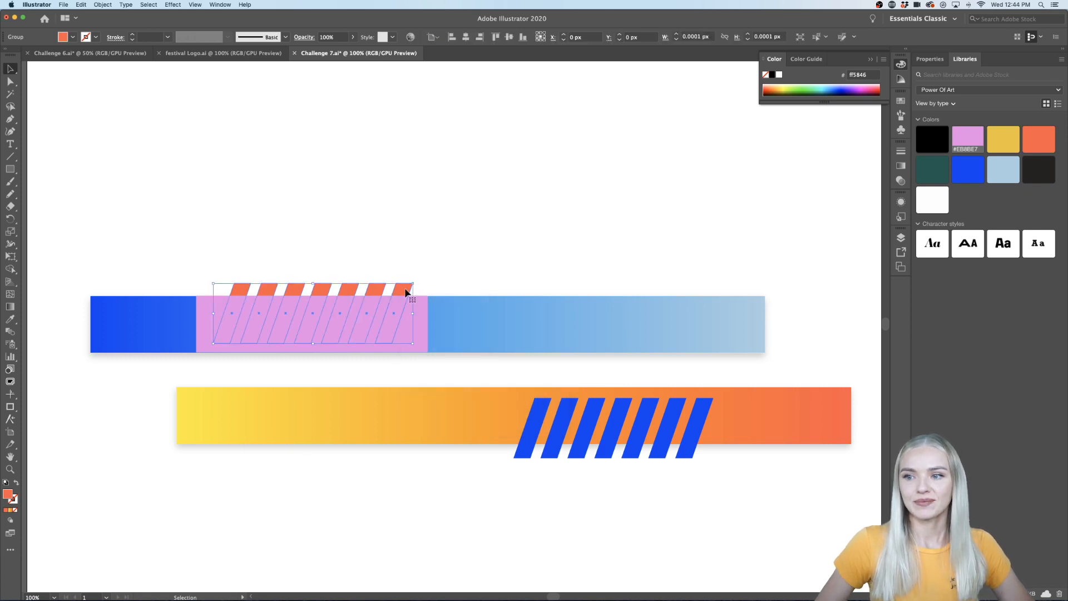
pyautogui.rightClick(405, 290)
pyautogui.moveTo(445, 392)
pyautogui.click(516, 395)
pyautogui.click(534, 277)
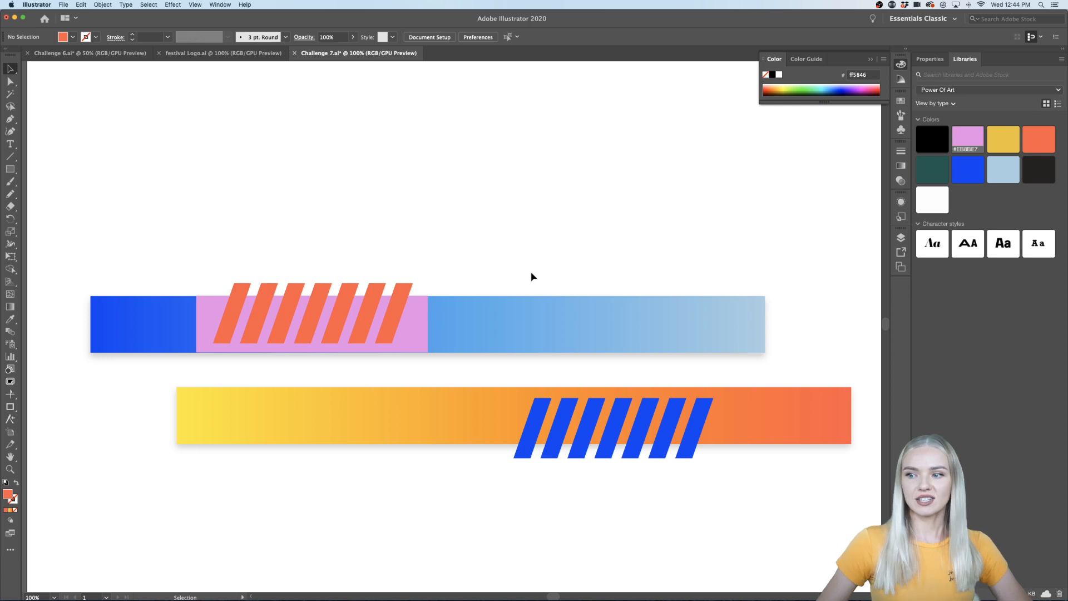
# Place a copy of the pink rectangle over the blue bars, spanning the orange band's full height.
pyautogui.hscroll(5, 532, 276)
pyautogui.scroll(-2, 532, 276)
pyautogui.moveTo(360, 313); pyautogui.dragTo(667, 406)
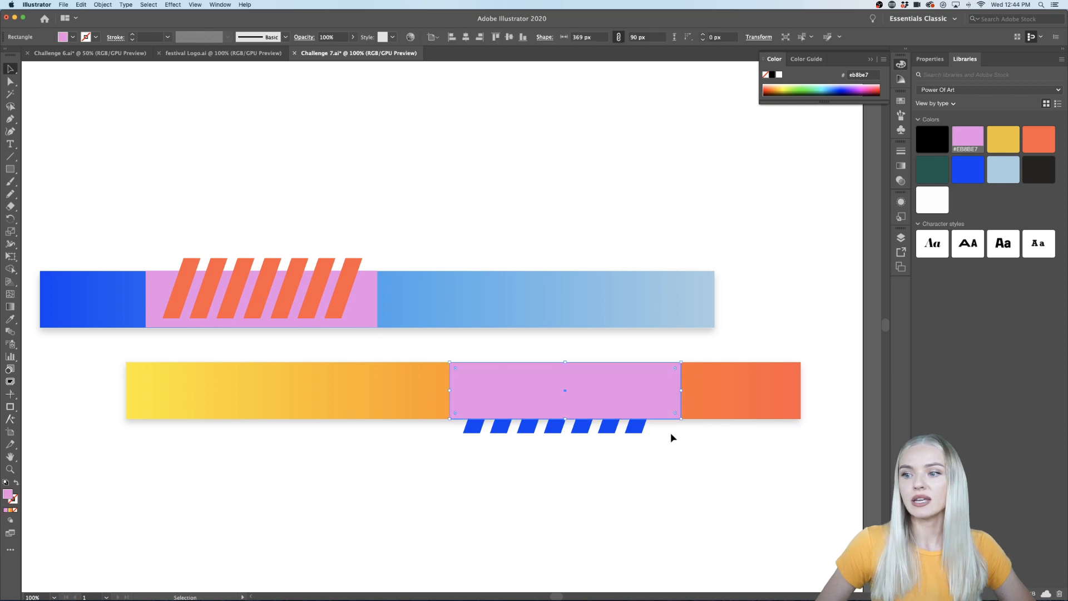
# Bring the blue bar group to the front of its pink rectangle and clear the selection.
pyautogui.click(641, 430)
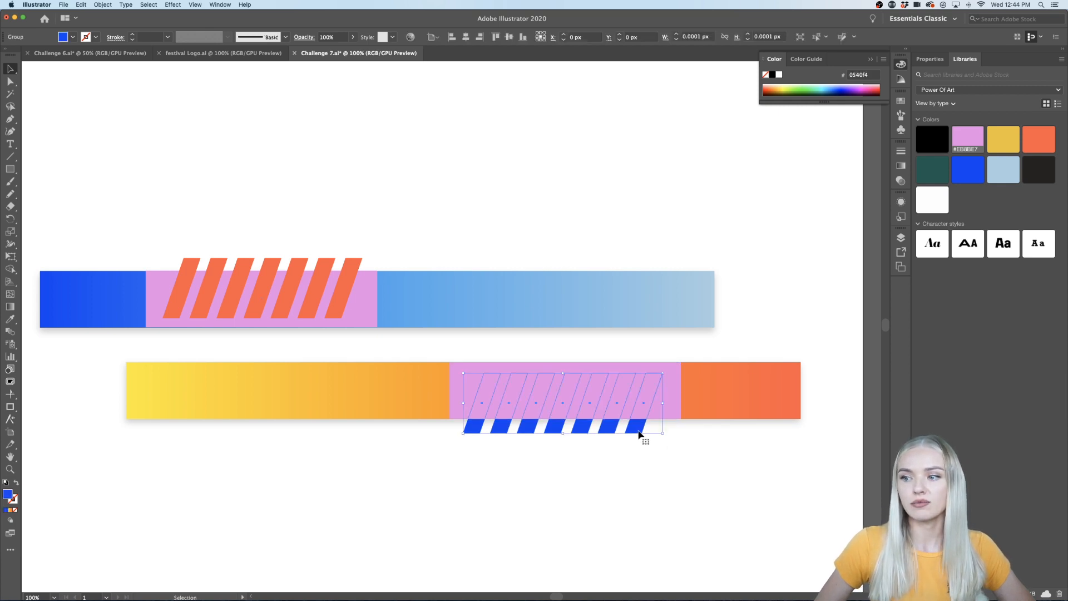
pyautogui.rightClick(641, 430)
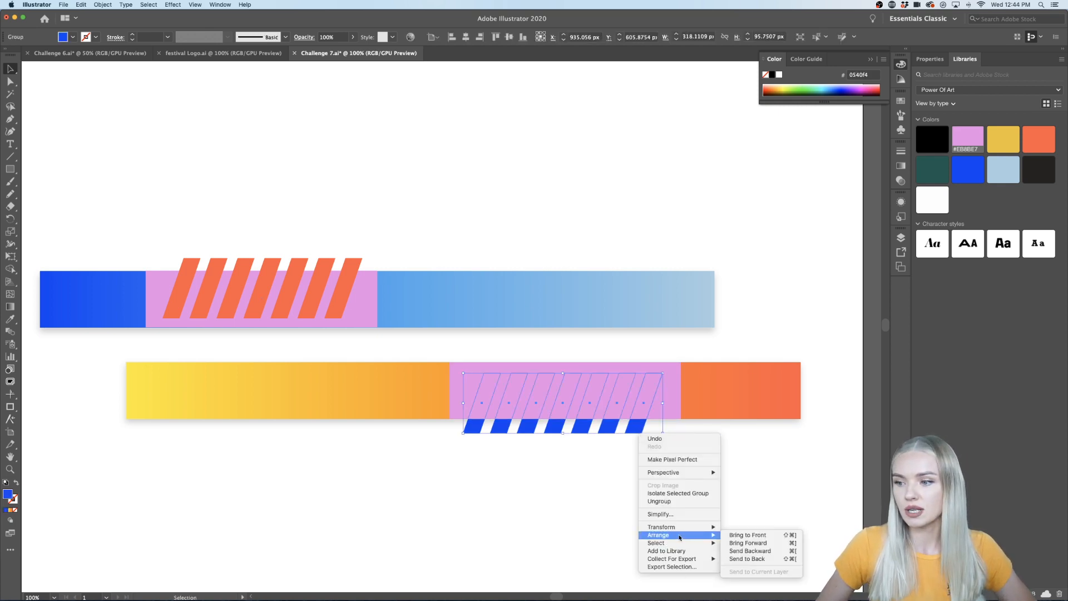
pyautogui.click(736, 534)
pyautogui.click(728, 522)
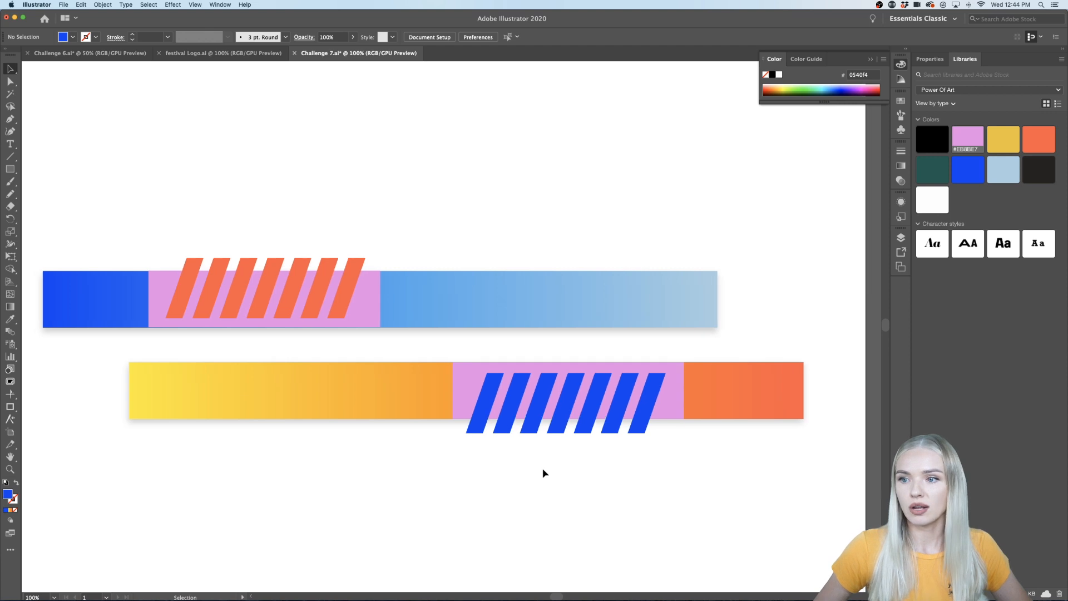
pyautogui.hscroll(-2, 544, 474)
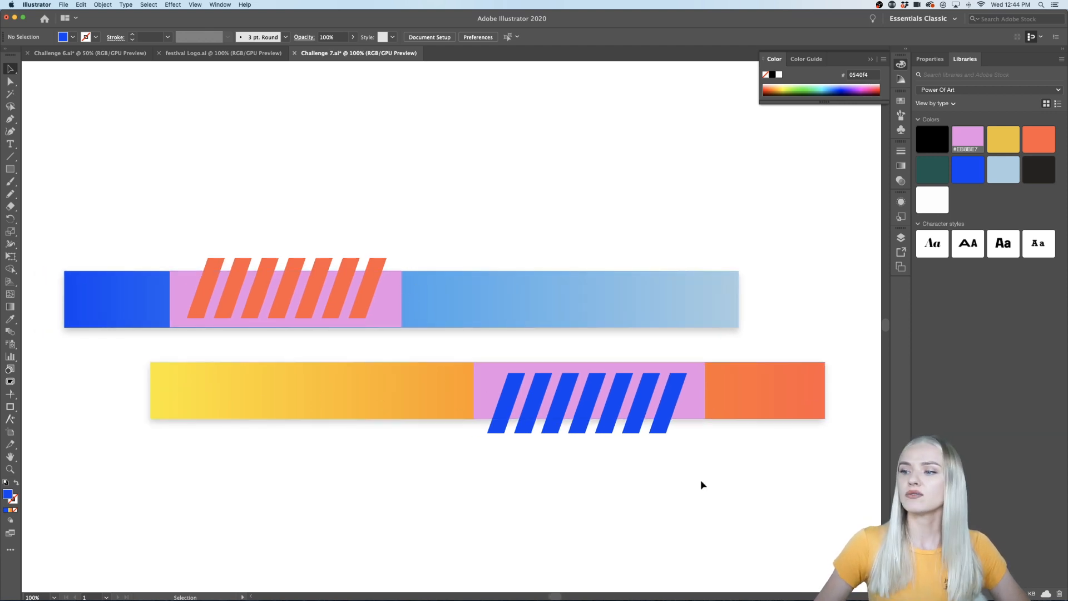
pyautogui.hscroll(1, 700, 484)
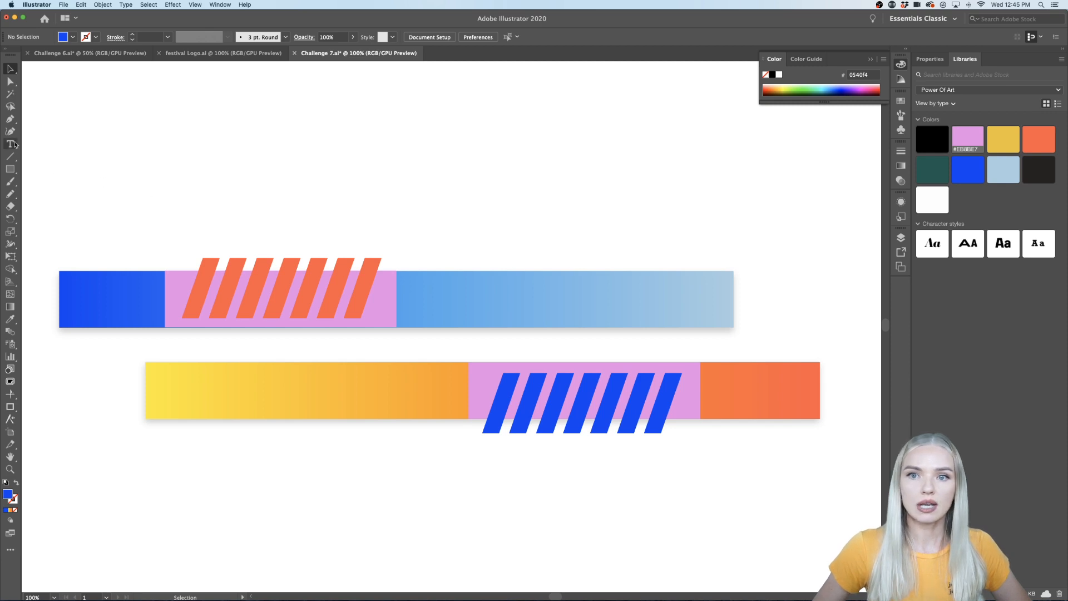
# Try shortening the orange-red bar group from above so it ends at the blue band's upper edge.
pyautogui.click(370, 269)
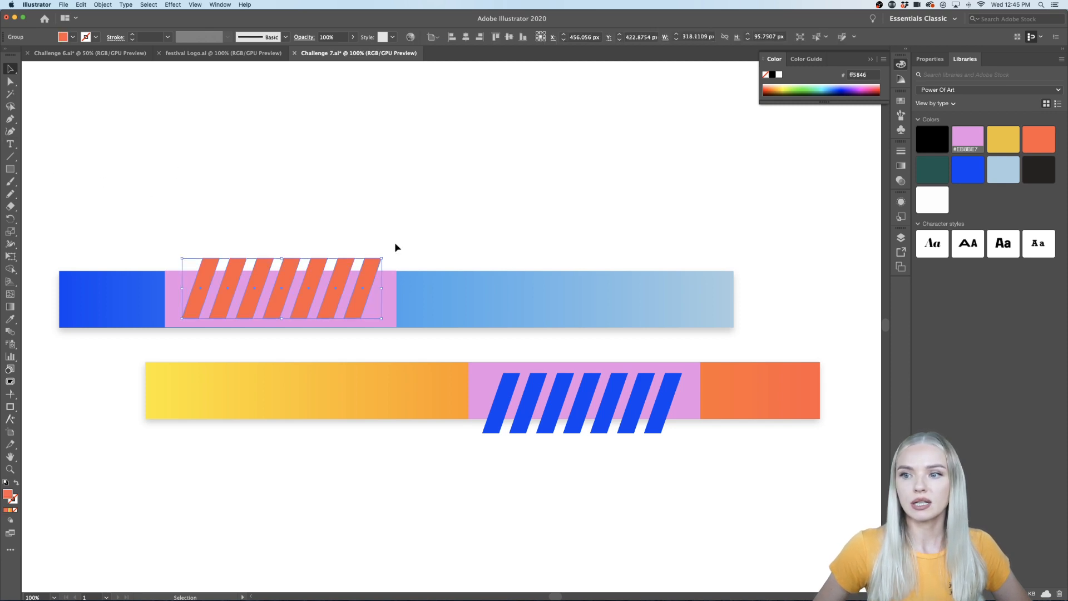
pyautogui.click(193, 217)
pyautogui.scroll(3, 195, 238)
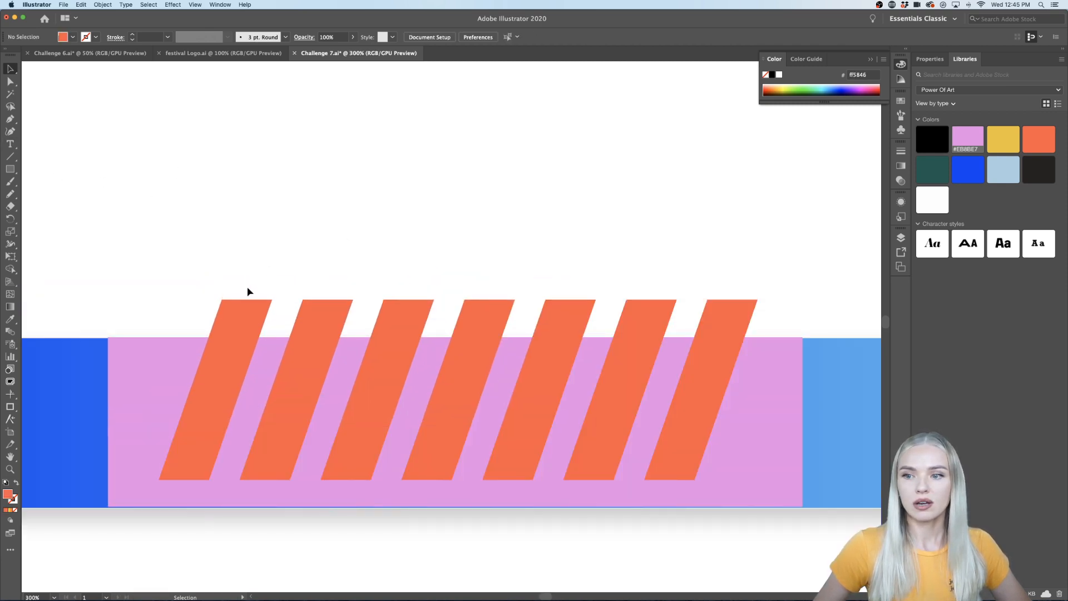
pyautogui.scroll(-1, 271, 322)
pyautogui.click(325, 288)
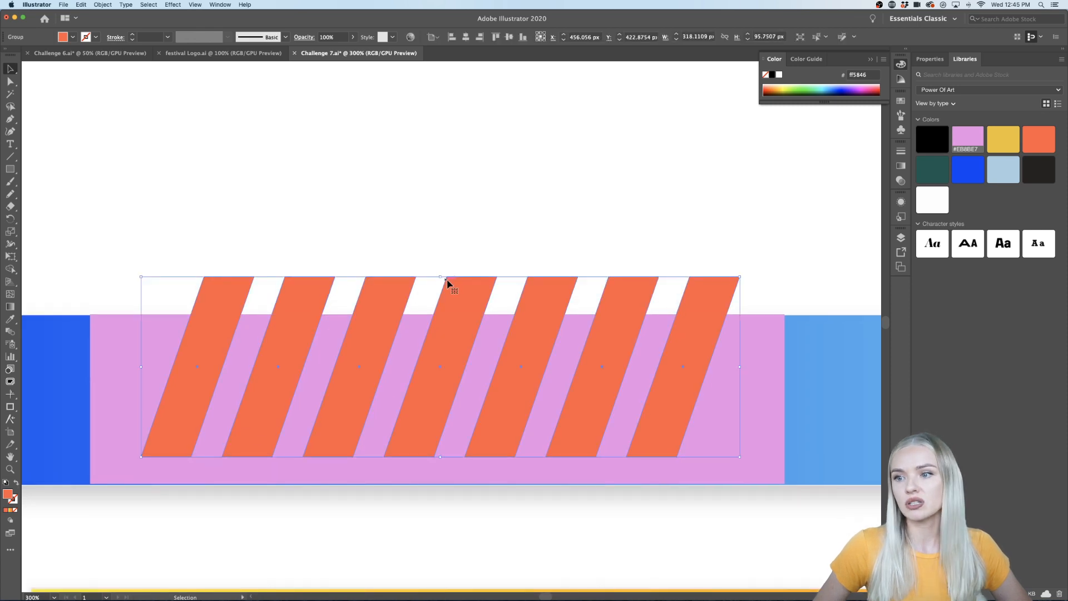
pyautogui.moveTo(441, 276); pyautogui.dragTo(441, 314)
pyautogui.click(445, 268)
# Try shortening the blue bar group from below to the orange band's lower edge, and undo it.
pyautogui.scroll(-2, 444, 267)
pyautogui.hscroll(3, 445, 267)
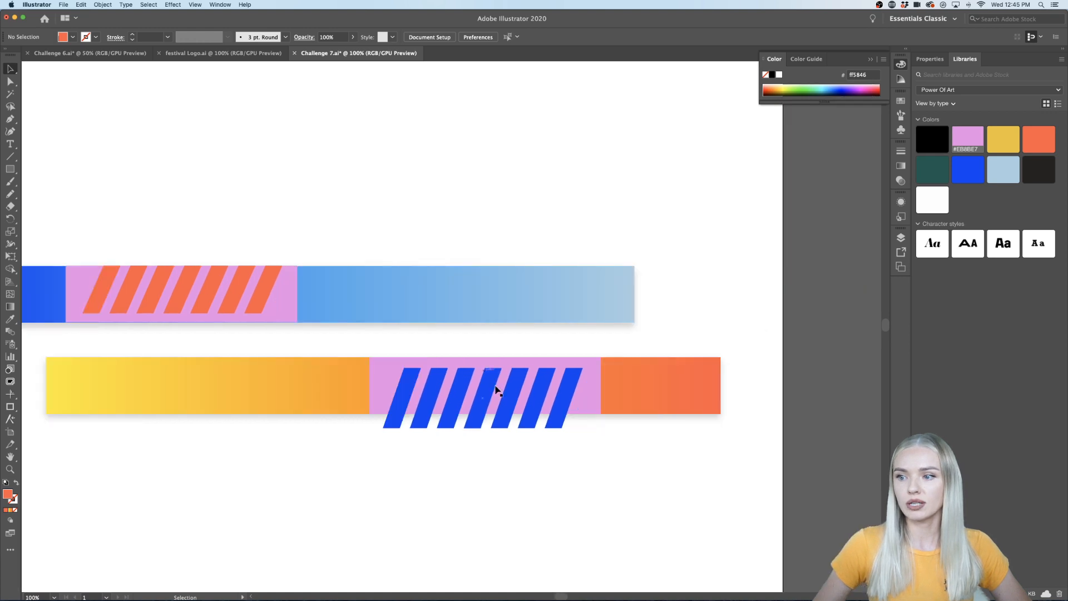
pyautogui.click(495, 426)
pyautogui.scroll(2, 480, 429)
pyautogui.moveTo(480, 429); pyautogui.dragTo(480, 398)
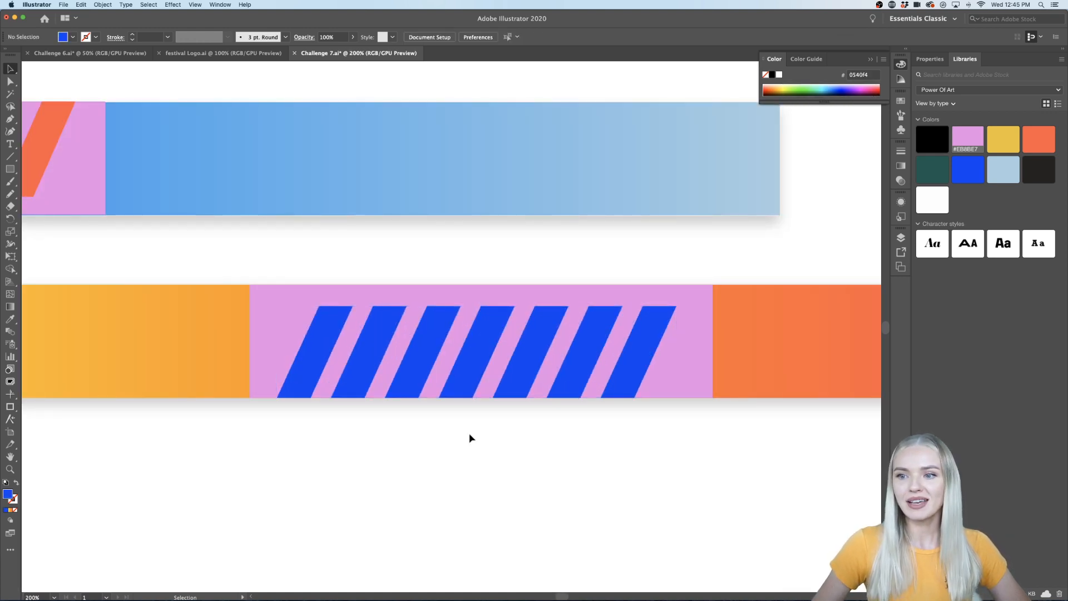
pyautogui.press('super+z')
# Draw a 325 by 101 px rectangle over the blue bars down to the band's lower edge and bring the bars to the front.
pyautogui.click(13, 171)
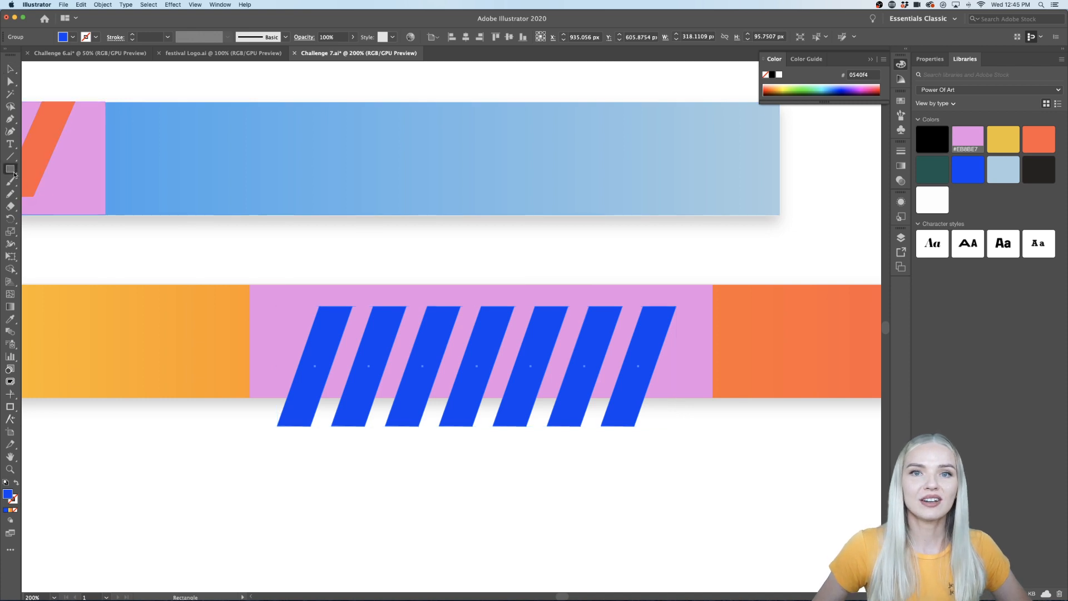
pyautogui.moveTo(274, 271); pyautogui.dragTo(681, 398)
pyautogui.click(12, 70)
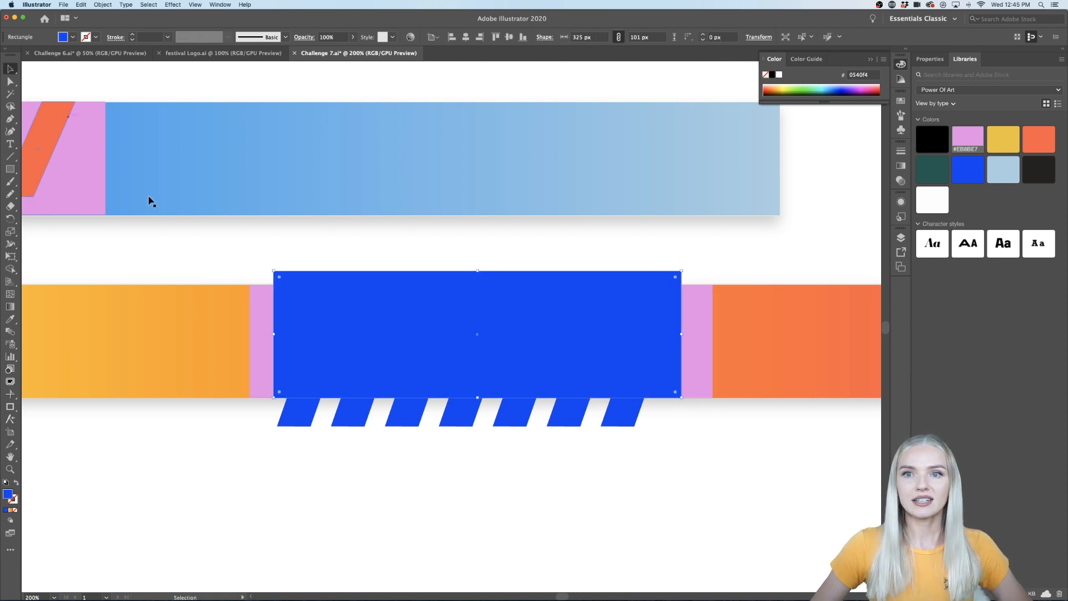
pyautogui.click(359, 424)
pyautogui.rightClick(354, 419)
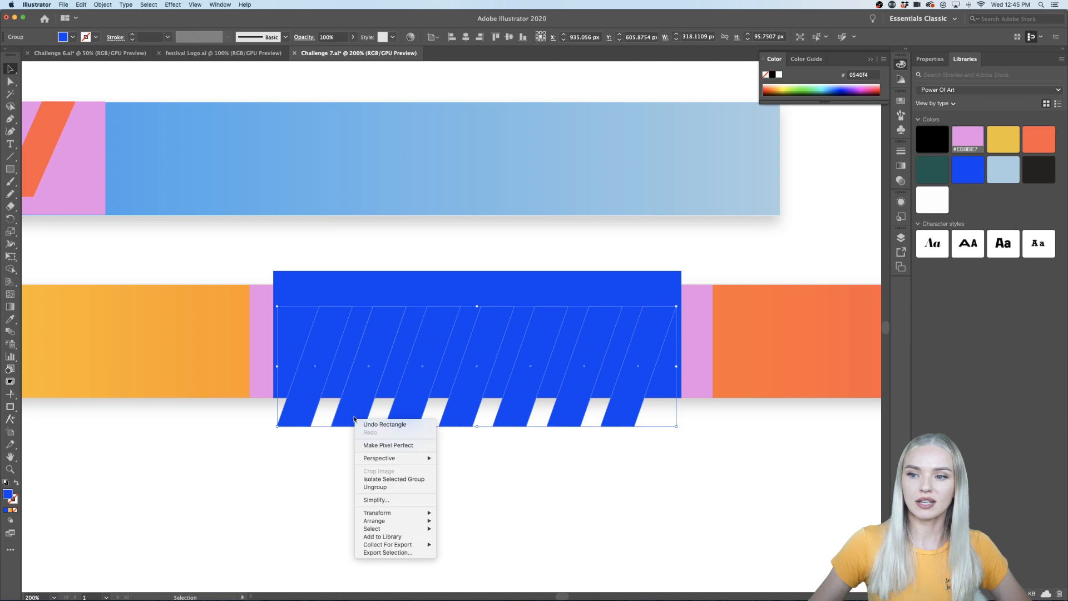
pyautogui.moveTo(378, 521)
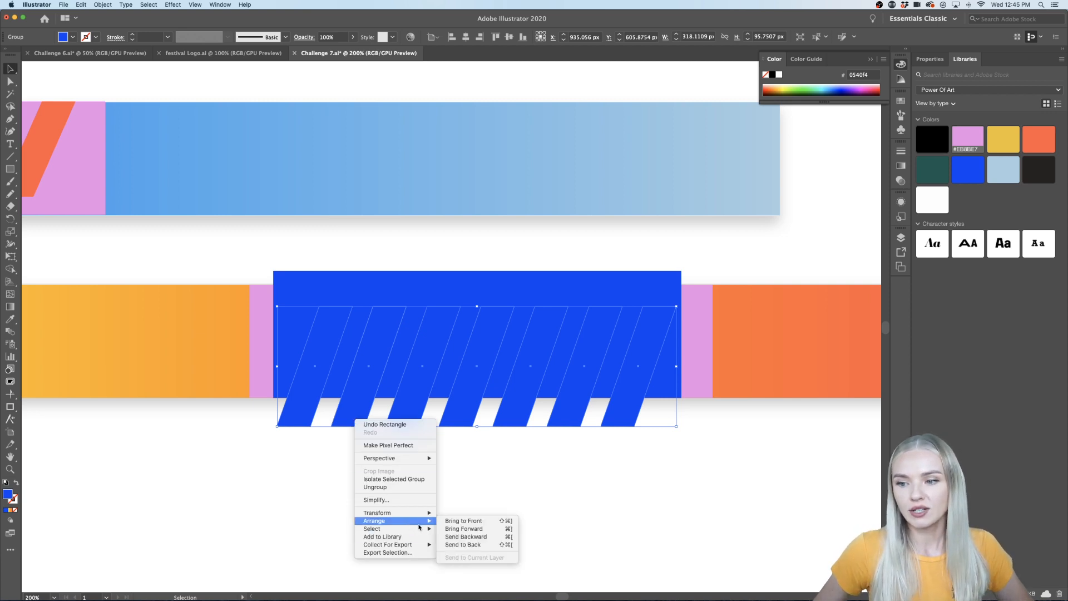
pyautogui.click(454, 515)
# Try a clipping mask from the rectangle and the frontmost blue bars, and undo back to before the rectangle was drawn.
pyautogui.keyDown('shift'); pyautogui.click(627, 286); pyautogui.keyUp('shift')
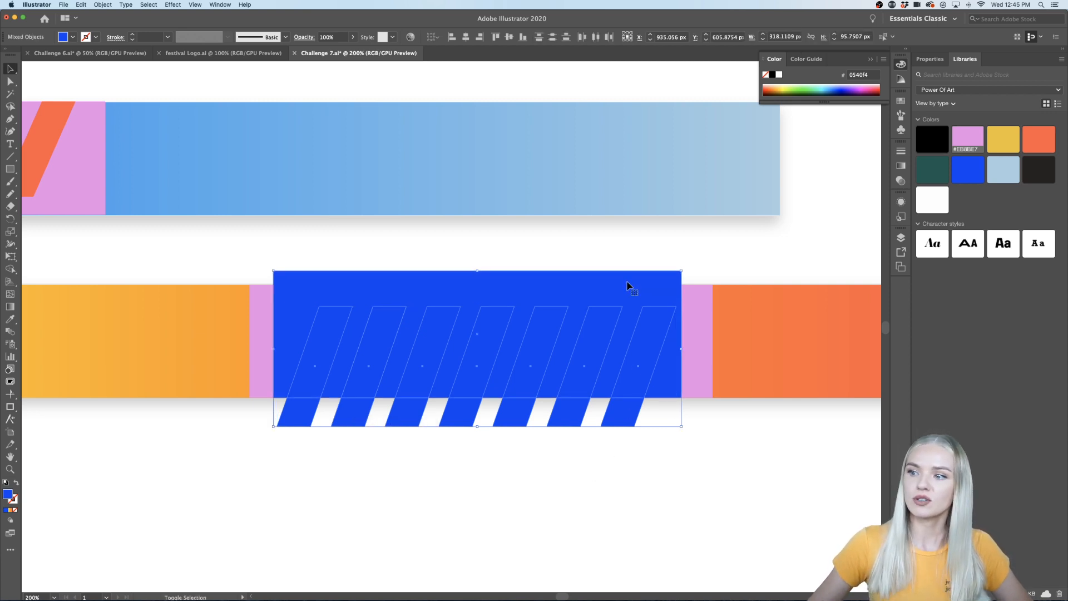
pyautogui.click(929, 59)
pyautogui.click(1001, 378)
pyautogui.click(664, 514)
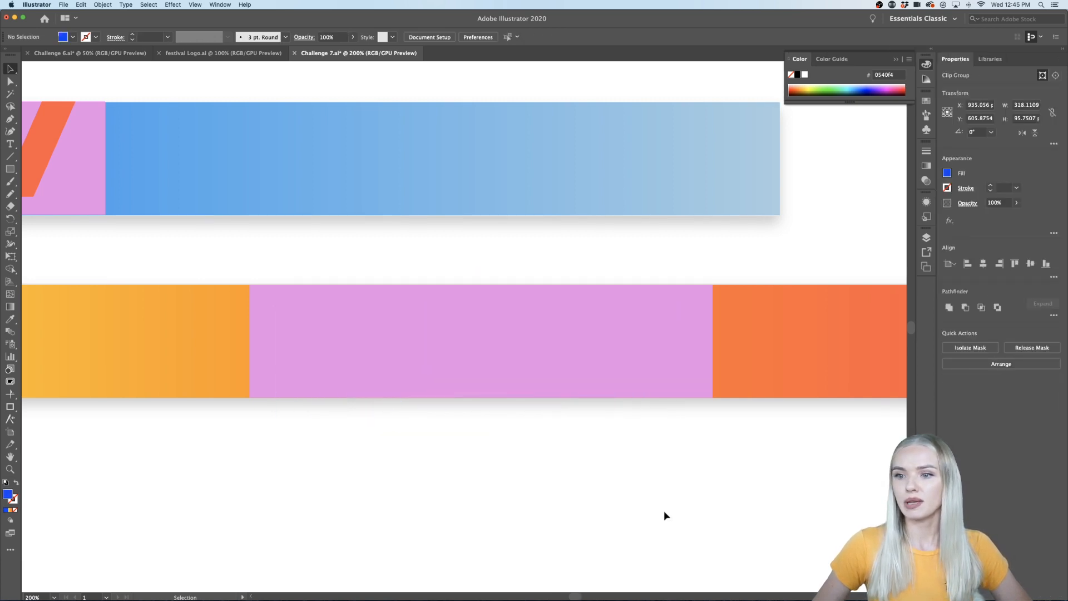
pyautogui.press('super+z')
pyautogui.press('super+z')
pyautogui.press('super+z')
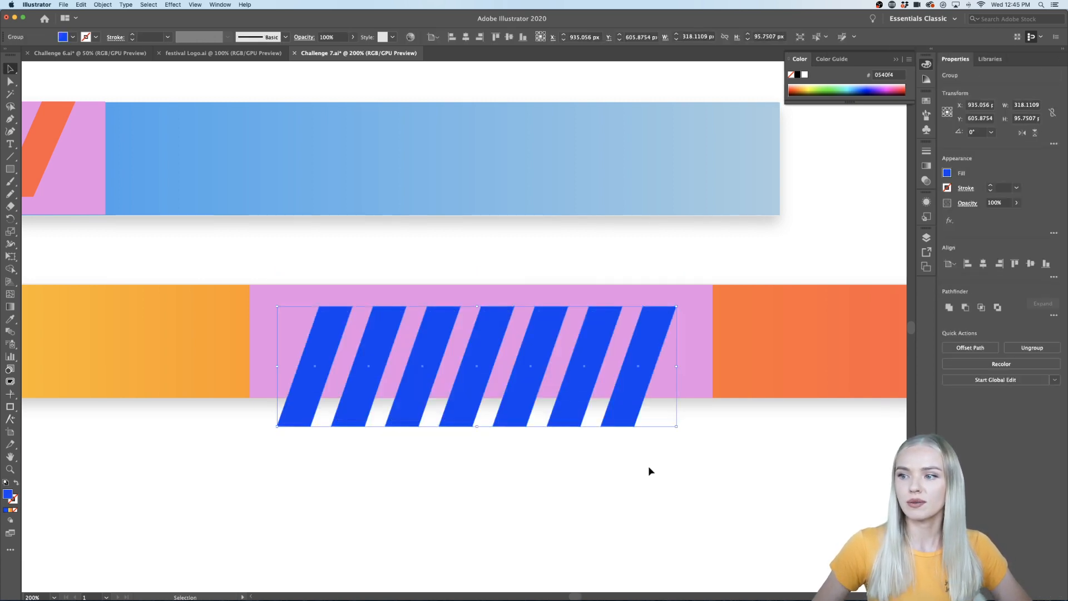
pyautogui.click(640, 463)
# Draw a 337 by 112 px rectangle down to the orange band's lower edge and use it as clipping mask for the blue bars.
pyautogui.click(10, 169)
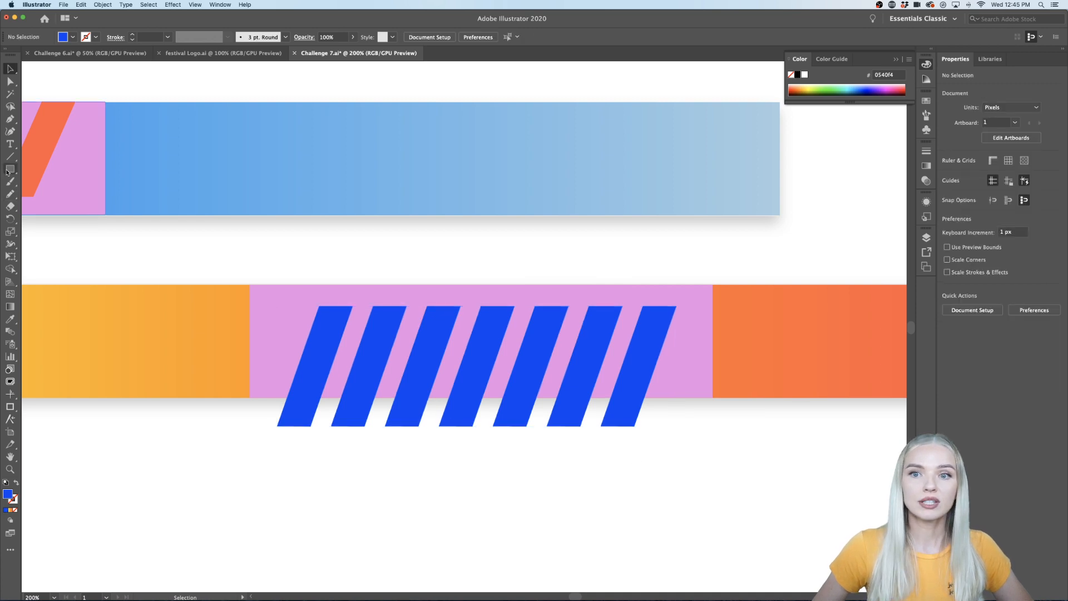
pyautogui.moveTo(257, 257); pyautogui.dragTo(681, 398)
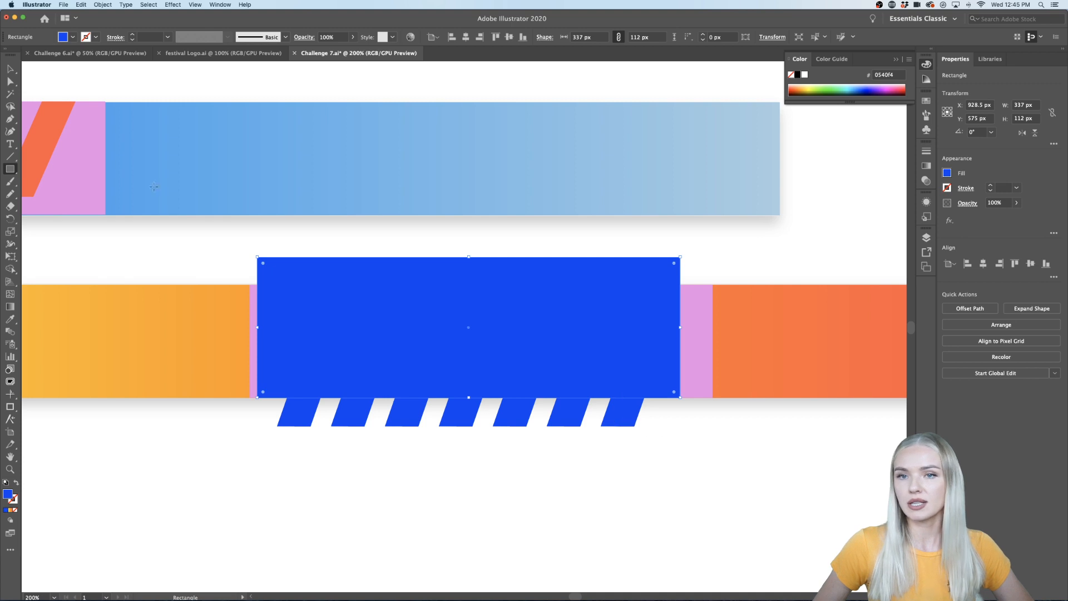
pyautogui.click(10, 69)
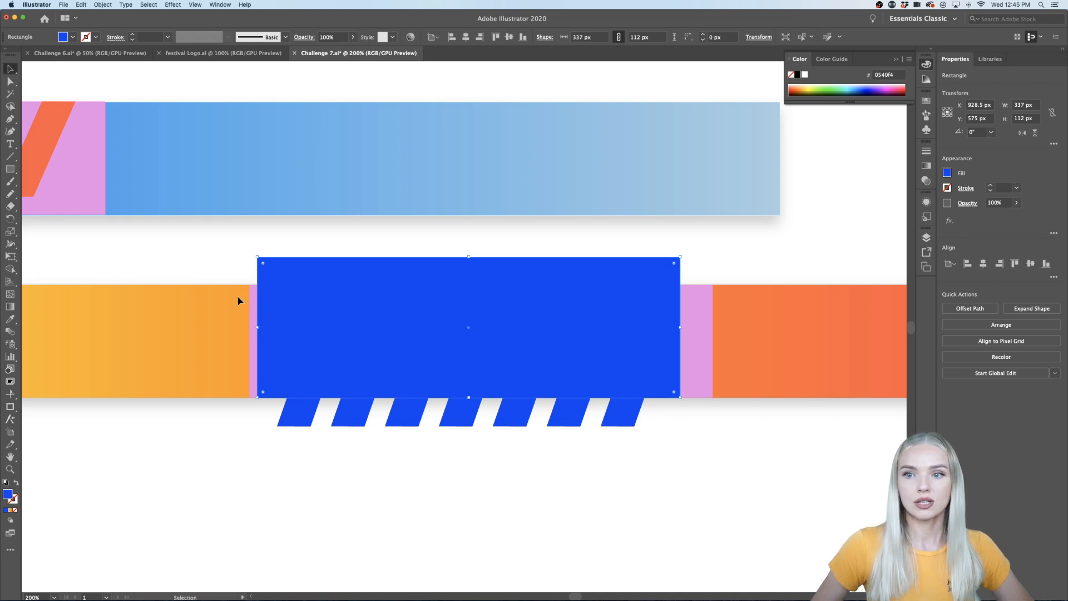
pyautogui.keyDown('shift'); pyautogui.click(352, 422); pyautogui.keyUp('shift')
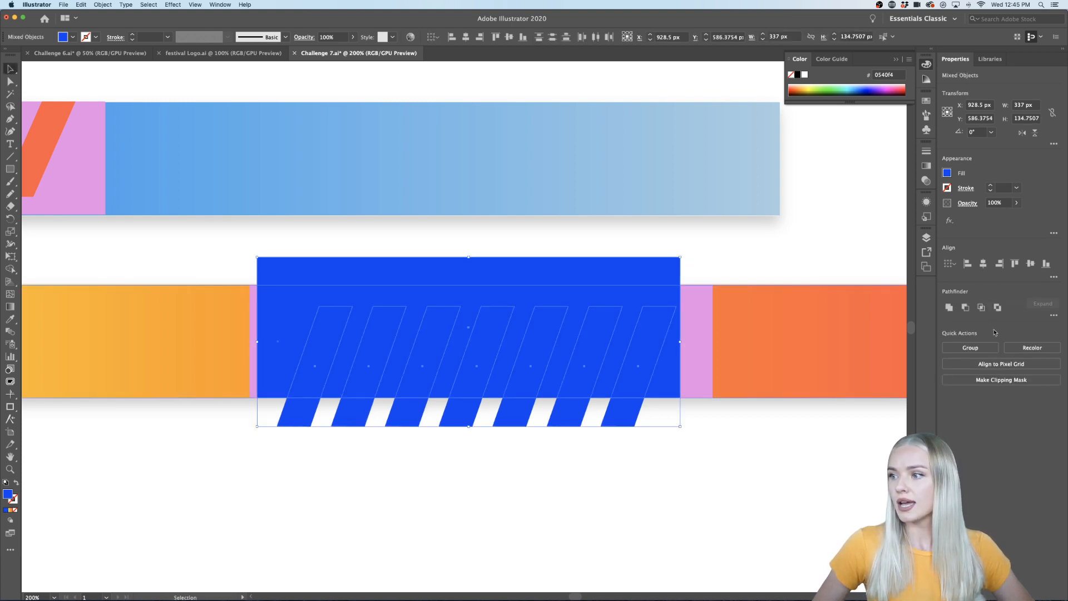
pyautogui.click(1001, 379)
pyautogui.click(484, 486)
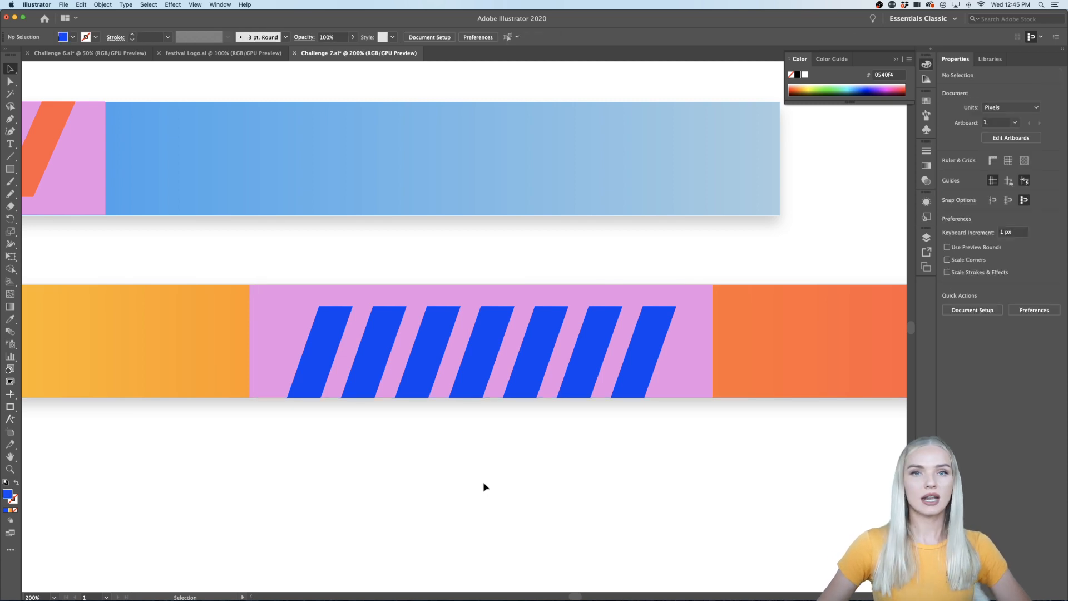
# Undo the clipping mask and the preceding edits, back to before the pink rectangle was copied onto the orange band.
pyautogui.press('super+z')
pyautogui.press('super+z')
pyautogui.press('super+z')
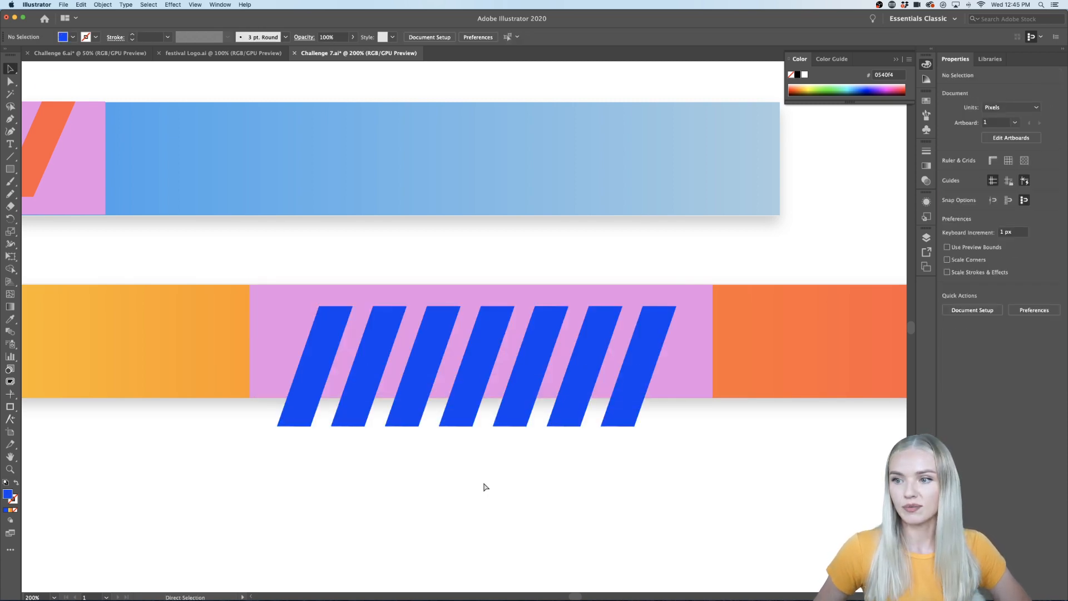
pyautogui.press('super+z')
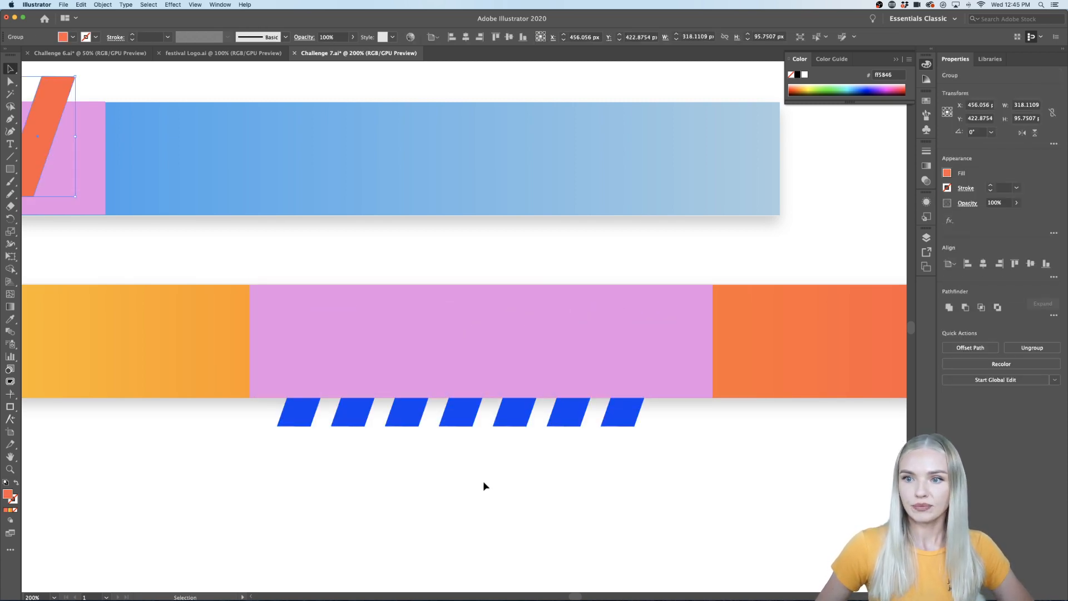
pyautogui.hscroll(-3, 483, 480)
pyautogui.press('super+z')
pyautogui.press('super+z')
pyautogui.press('super+z')
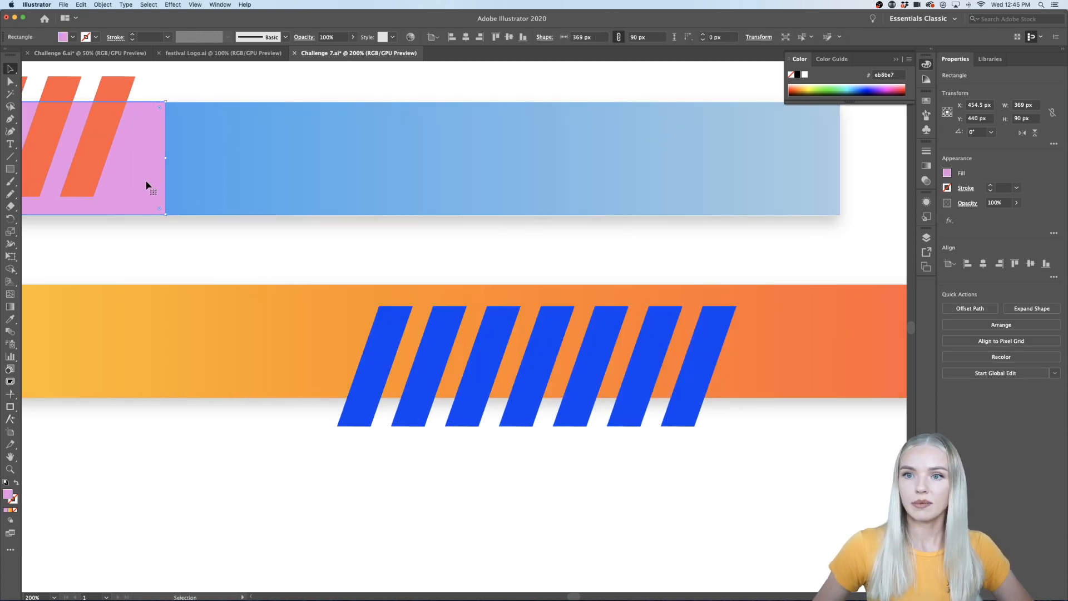
# Redo the undone edits up to the blue rectangle over the bars, including the pink panel copy and the shortened orange bars.
pyautogui.click(80, 5)
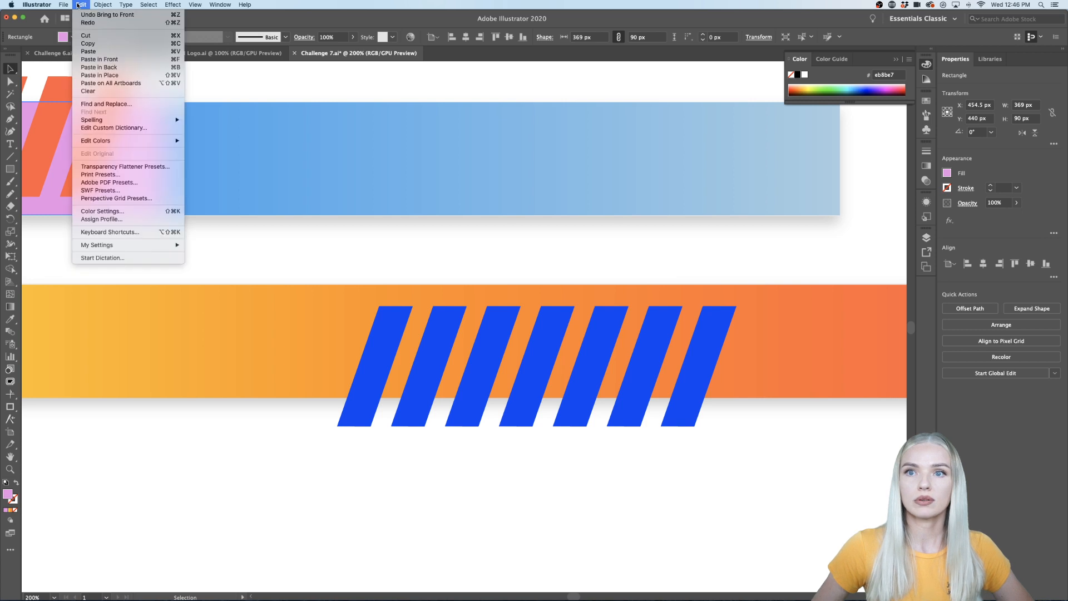
pyautogui.click(95, 23)
pyautogui.click(81, 5)
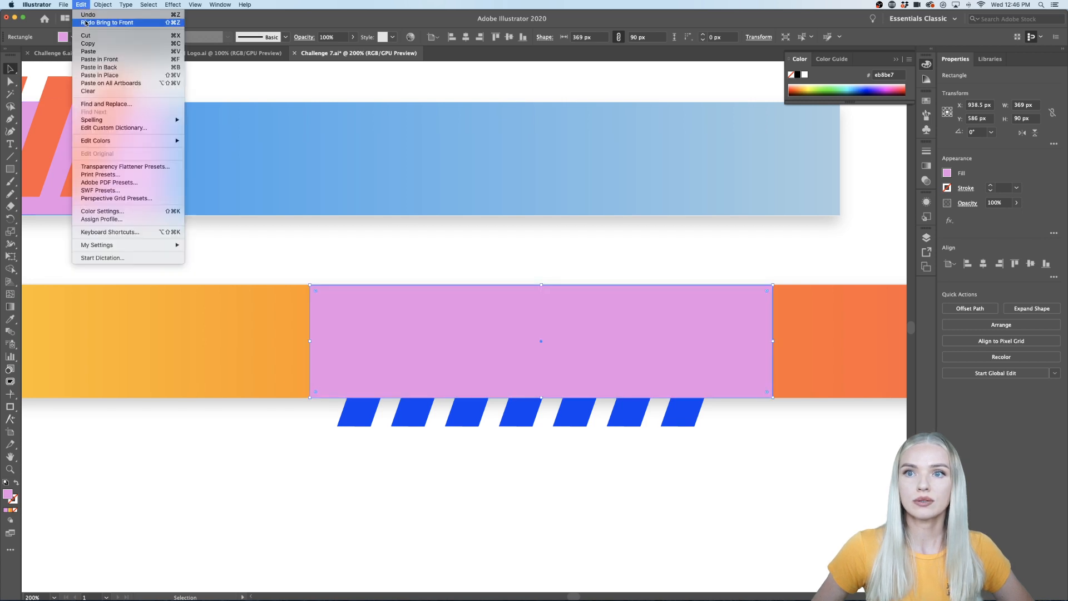
pyautogui.click(86, 23)
pyautogui.click(83, 4)
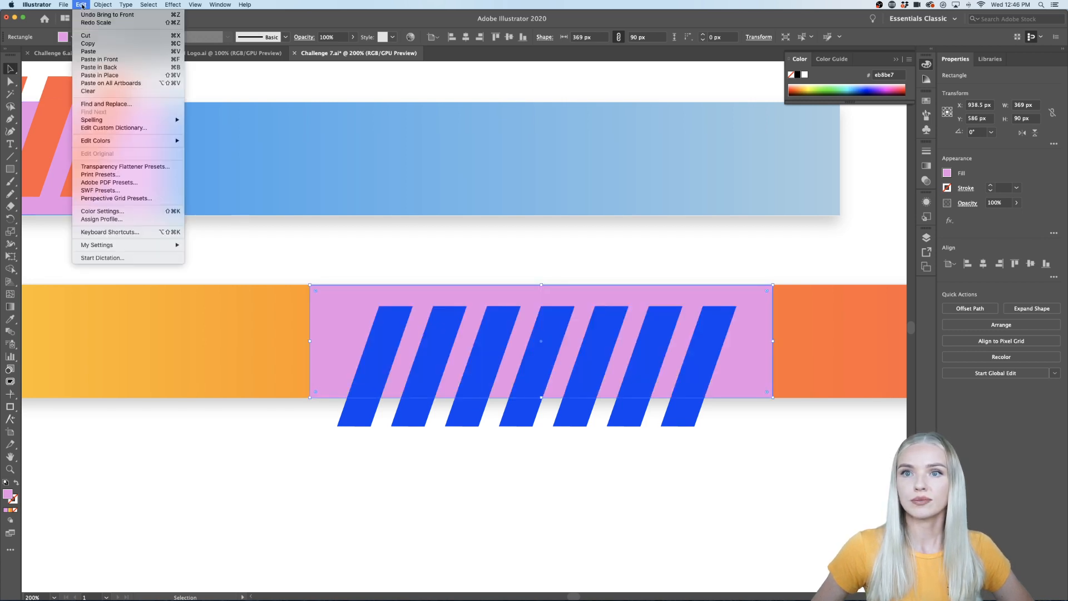
pyautogui.click(89, 22)
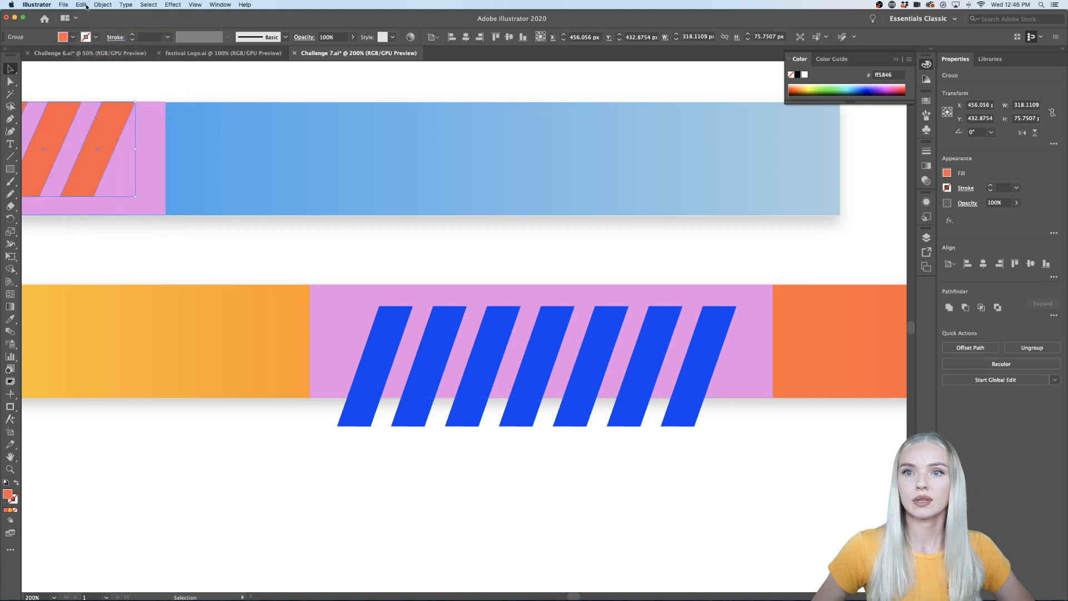
pyautogui.click(83, 4)
pyautogui.click(89, 23)
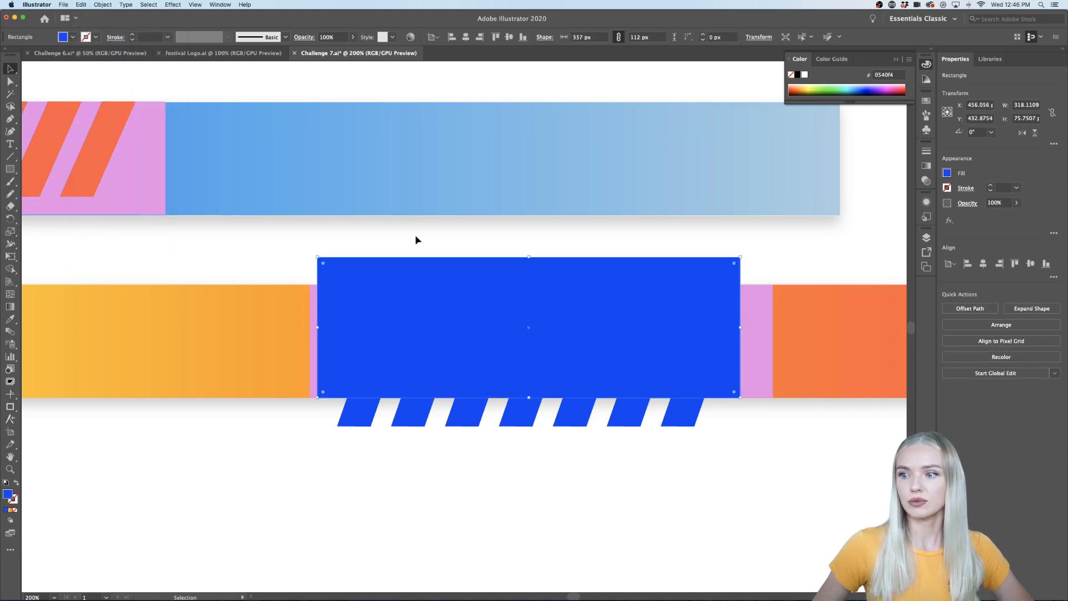
# Delete the blue rectangle and shorten the blue bars from below so they end at the orange band's lower edge.
pyautogui.press('Delete')
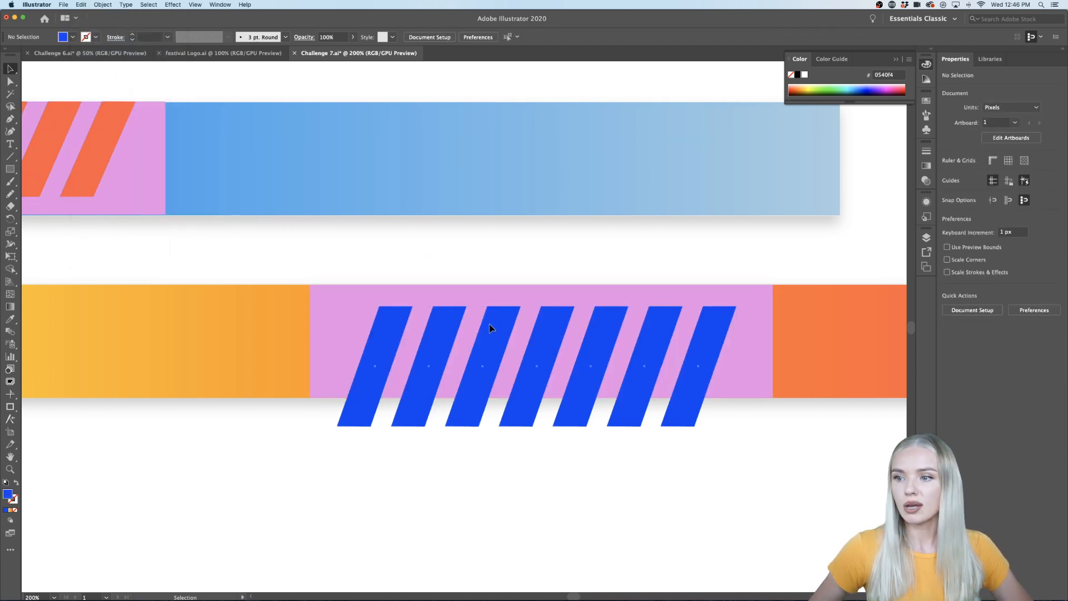
pyautogui.click(489, 325)
pyautogui.moveTo(538, 429); pyautogui.dragTo(536, 398)
pyautogui.click(543, 465)
pyautogui.press('super+0')
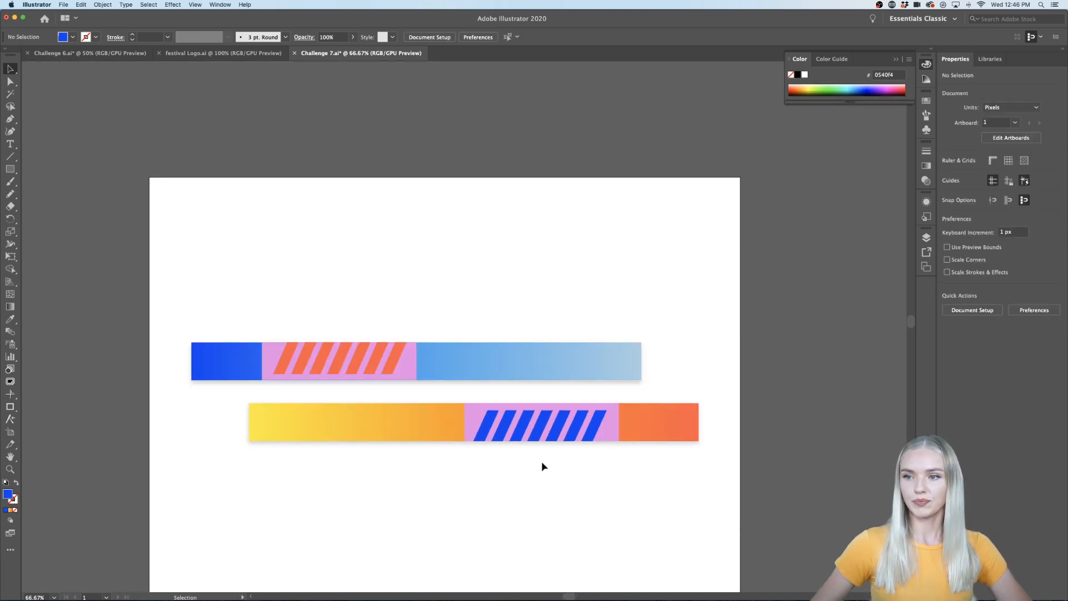
pyautogui.press('super+1')
pyautogui.hscroll(-3, 458, 459)
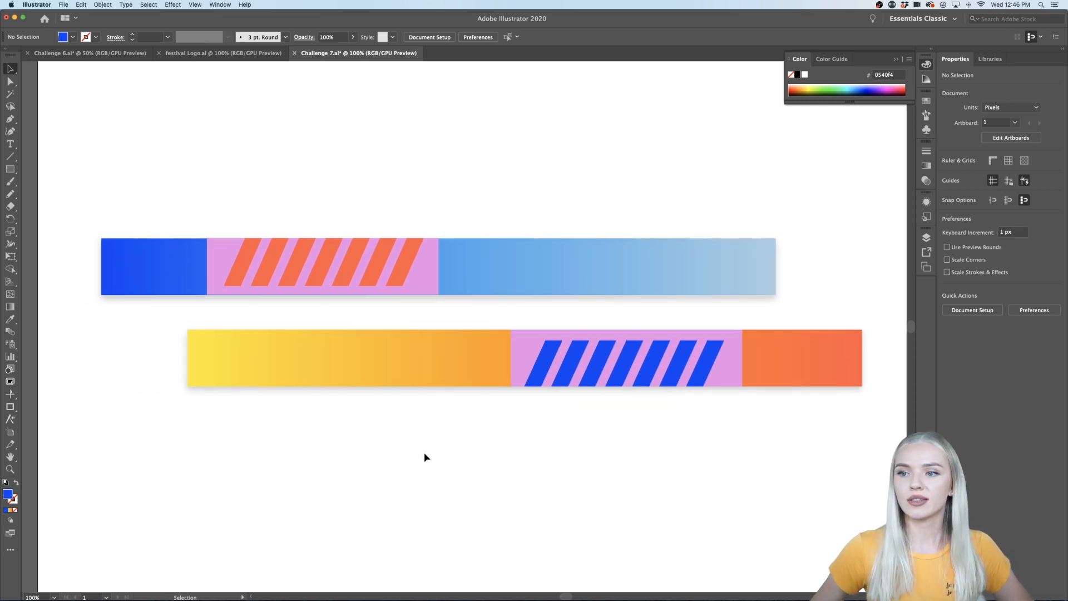
# Create a text frame about 396 by 134 px above the bands and apply the library's Kade Bold 72 pt character style.
pyautogui.click(11, 146)
pyautogui.moveTo(304, 118); pyautogui.dragTo(534, 188)
pyautogui.scroll(3, 556, 167)
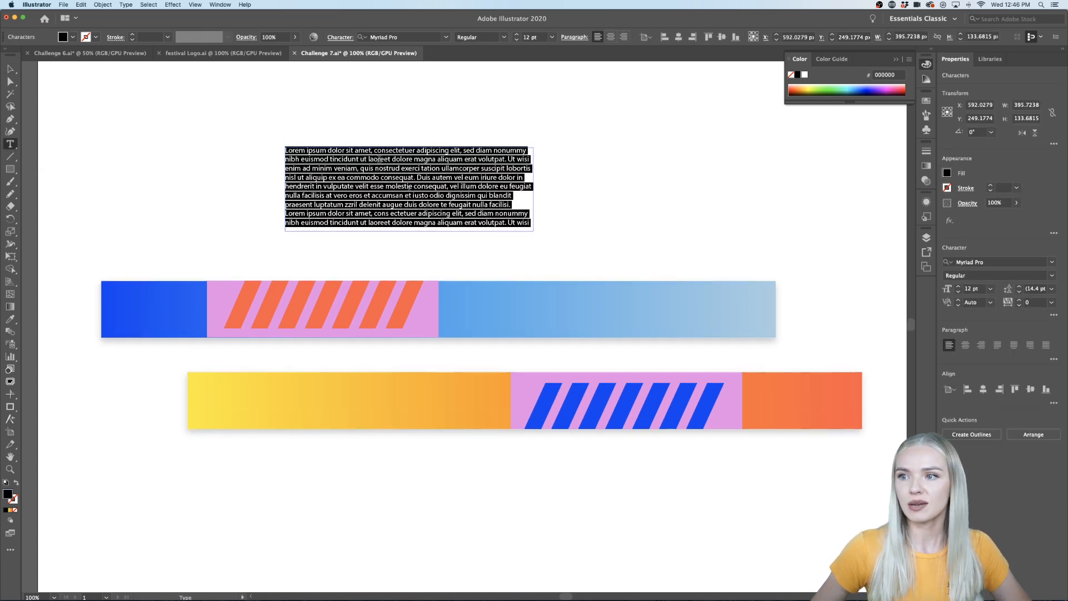
pyautogui.click(989, 59)
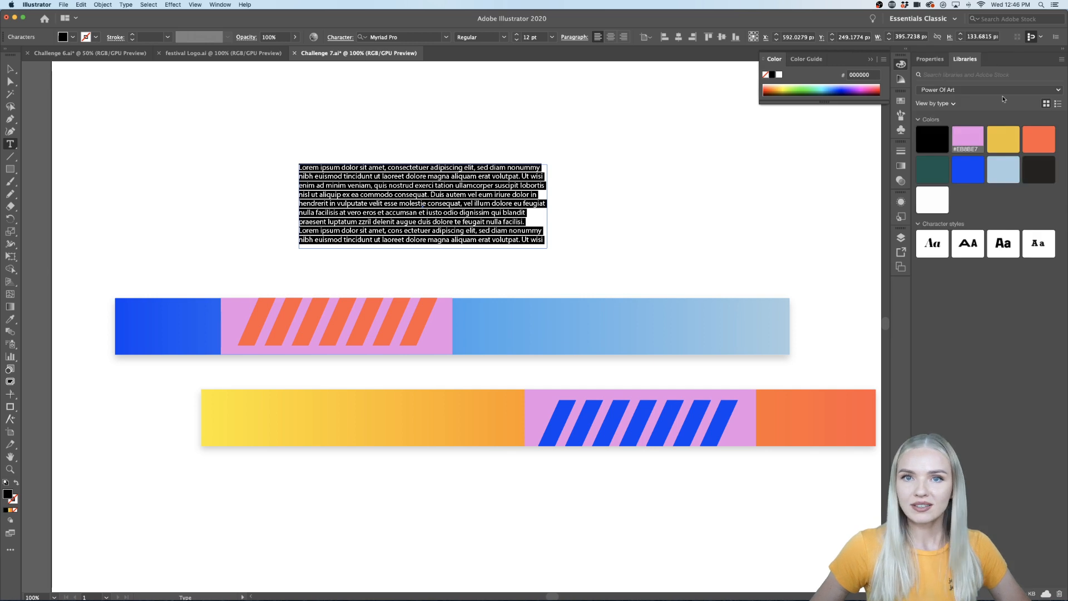
pyautogui.click(1003, 245)
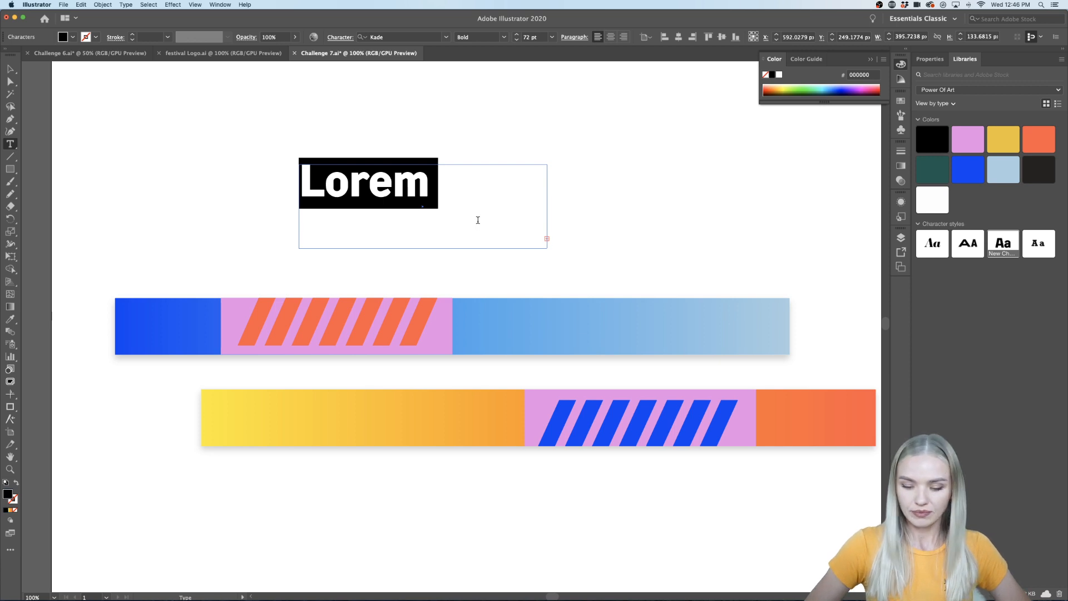
# Replace the placeholder text with the date 08/23/2021 and widen the text frame to about 445 px so it fits.
pyautogui.press('BackSpace')
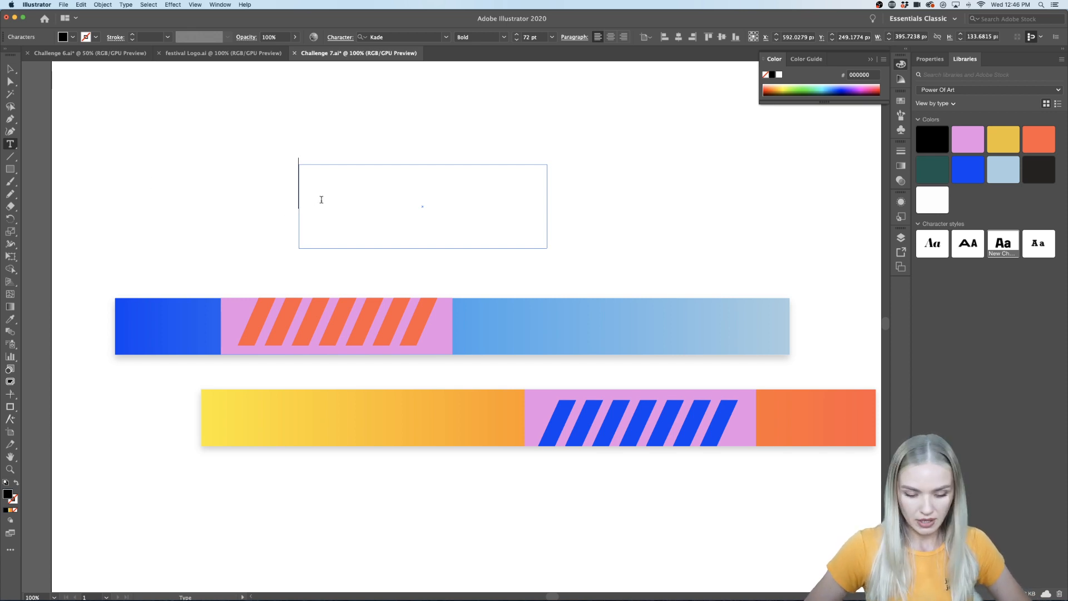
pyautogui.write('08/23')
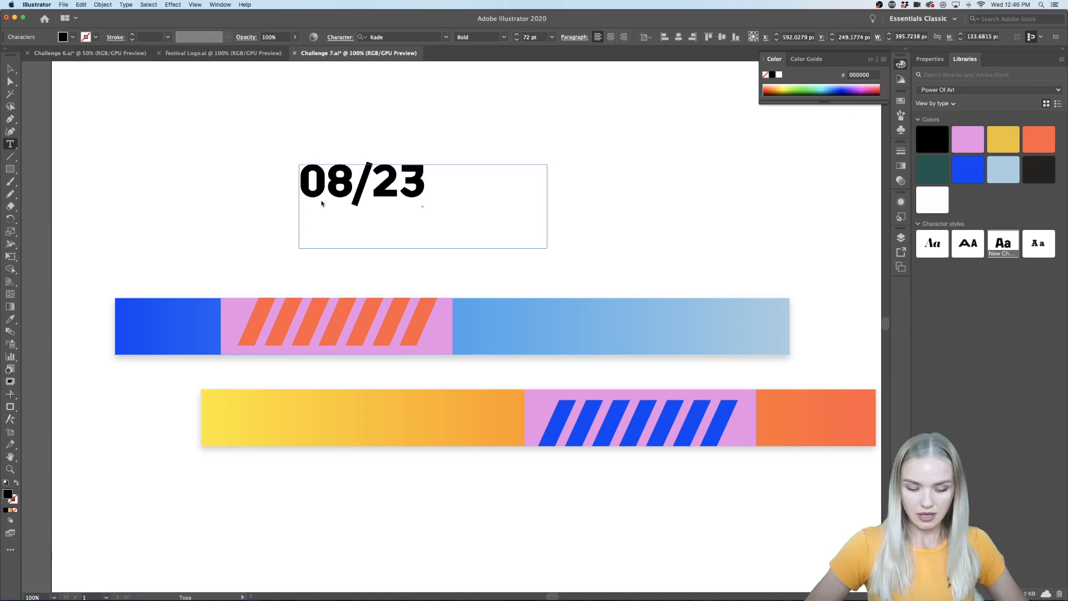
pyautogui.write('/')
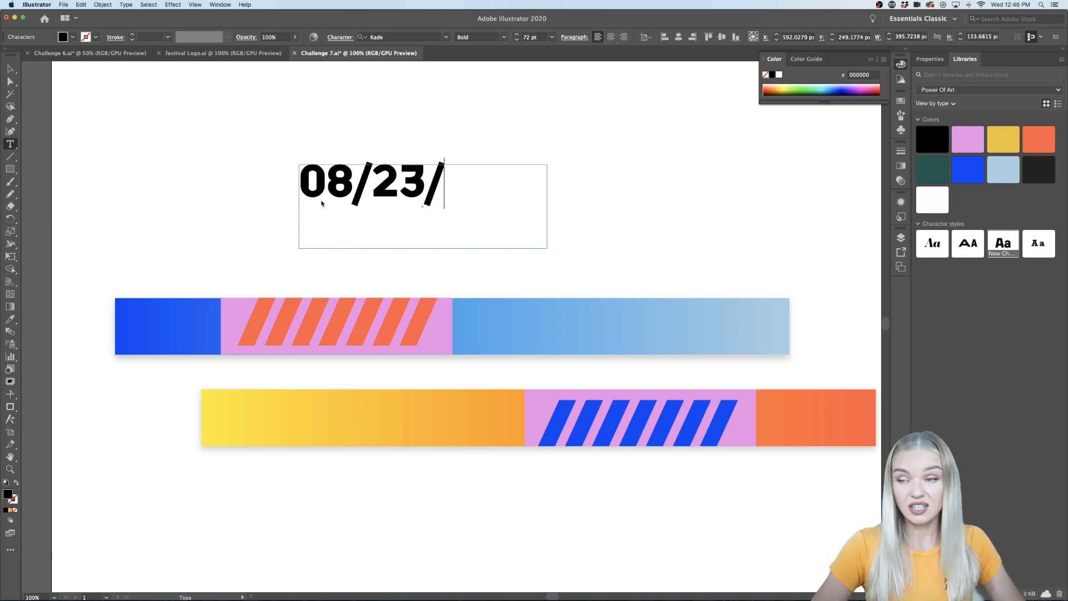
pyautogui.write('202')
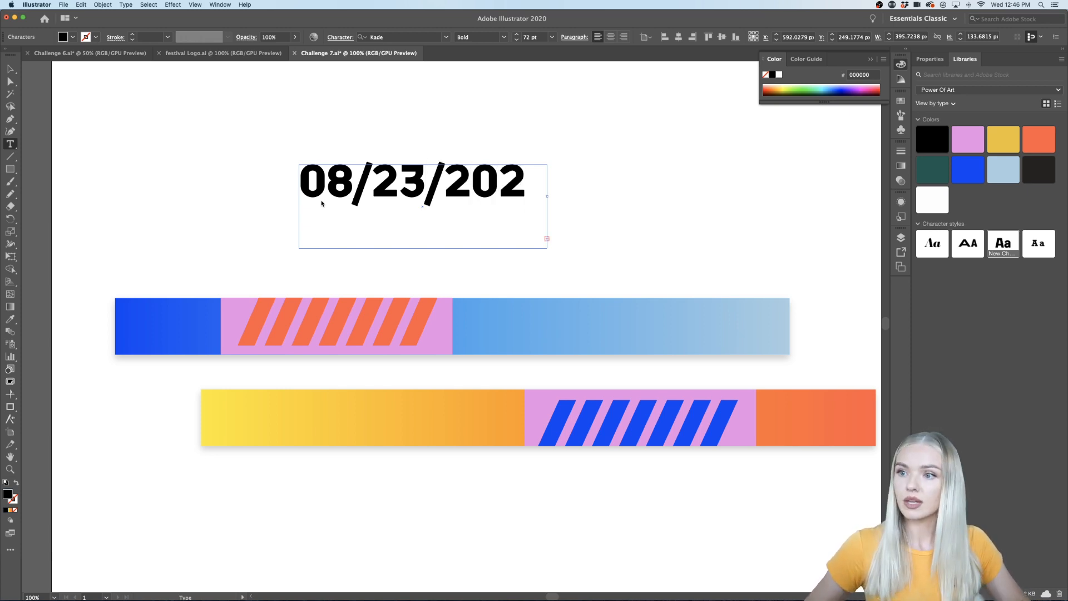
pyautogui.press('Escape')
pyautogui.doubleClick(554, 206)
pyautogui.click(618, 144)
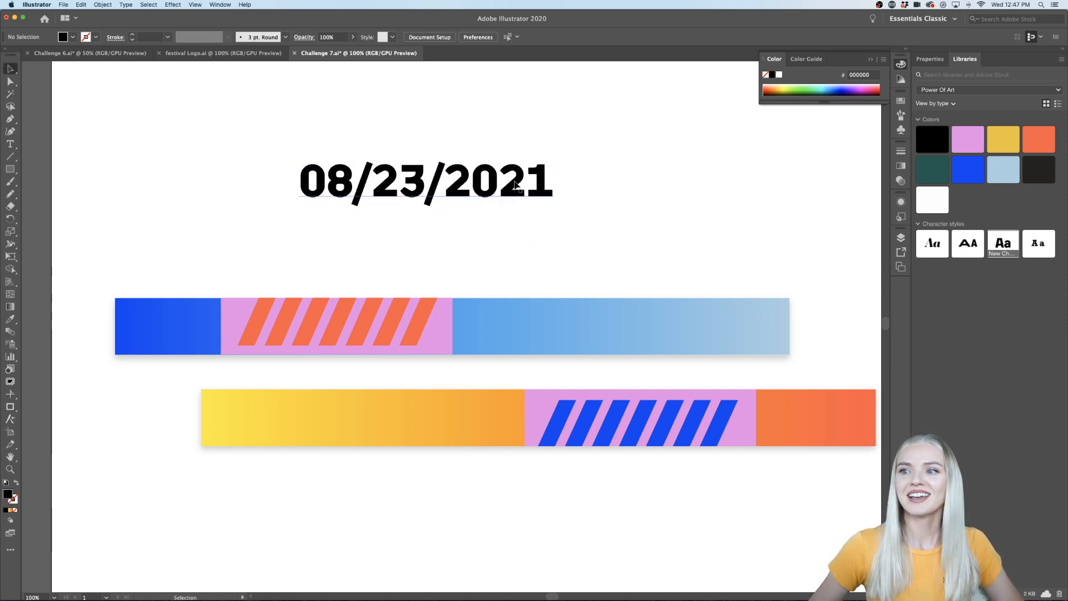
# Set the second slash in the date, between 23 and 2021, to the Regular font style.
pyautogui.click(542, 184)
pyautogui.doubleClick(540, 184)
pyautogui.tripleClick(542, 183)
pyautogui.click(445, 178)
pyautogui.doubleClick(435, 178)
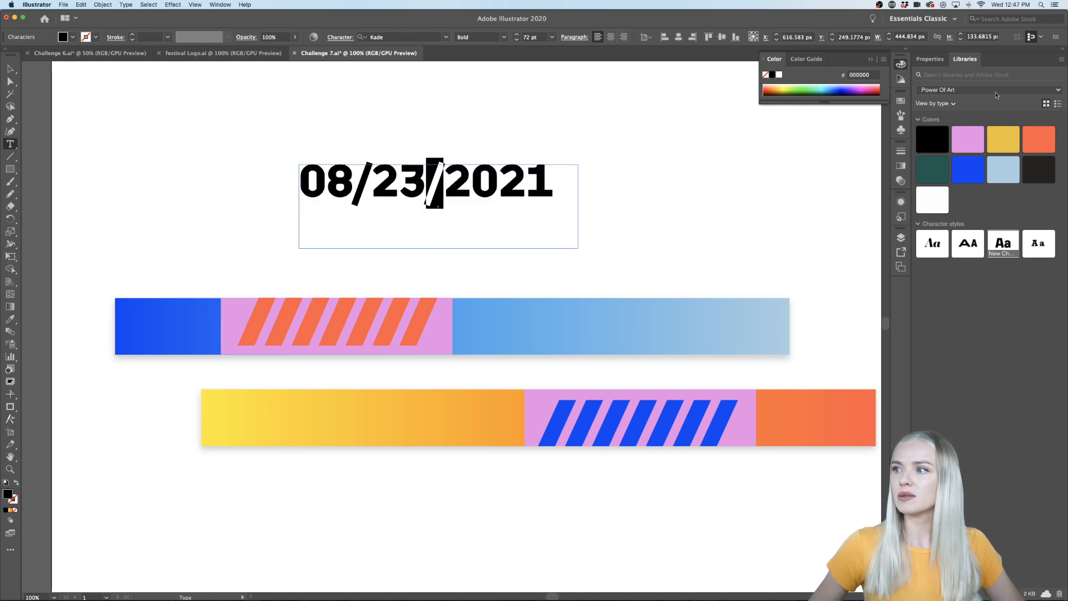
pyautogui.click(529, 182)
pyautogui.click(930, 58)
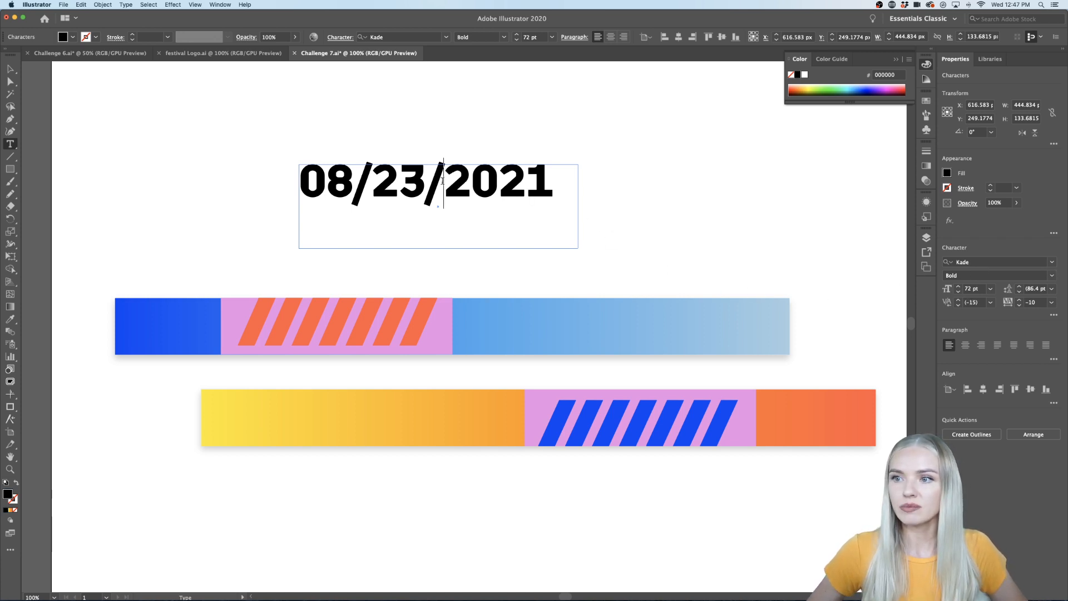
pyautogui.moveTo(442, 180); pyautogui.dragTo(428, 181)
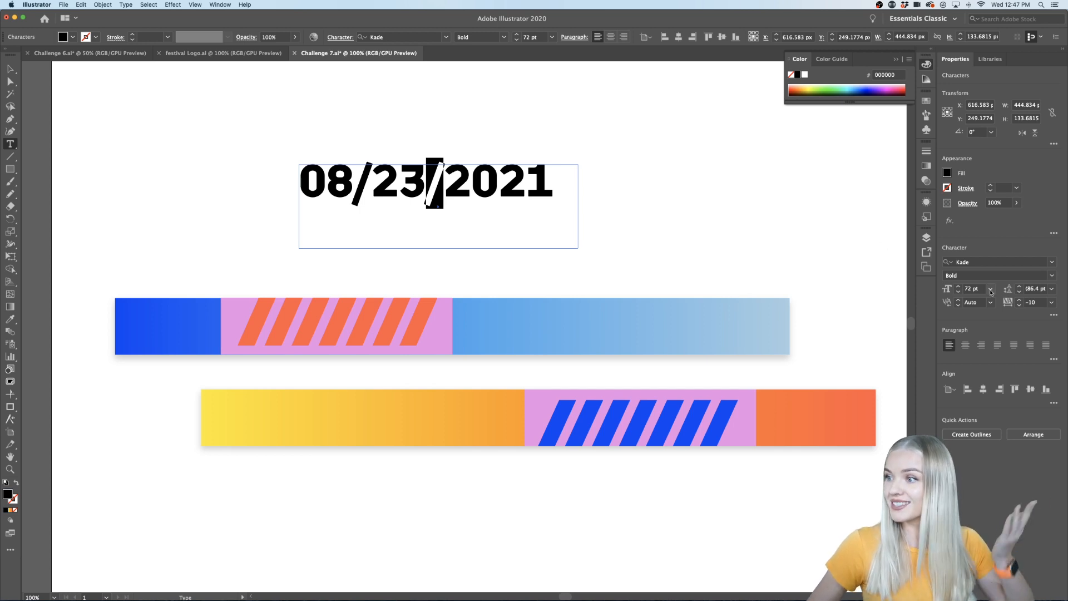
pyautogui.click(1051, 275)
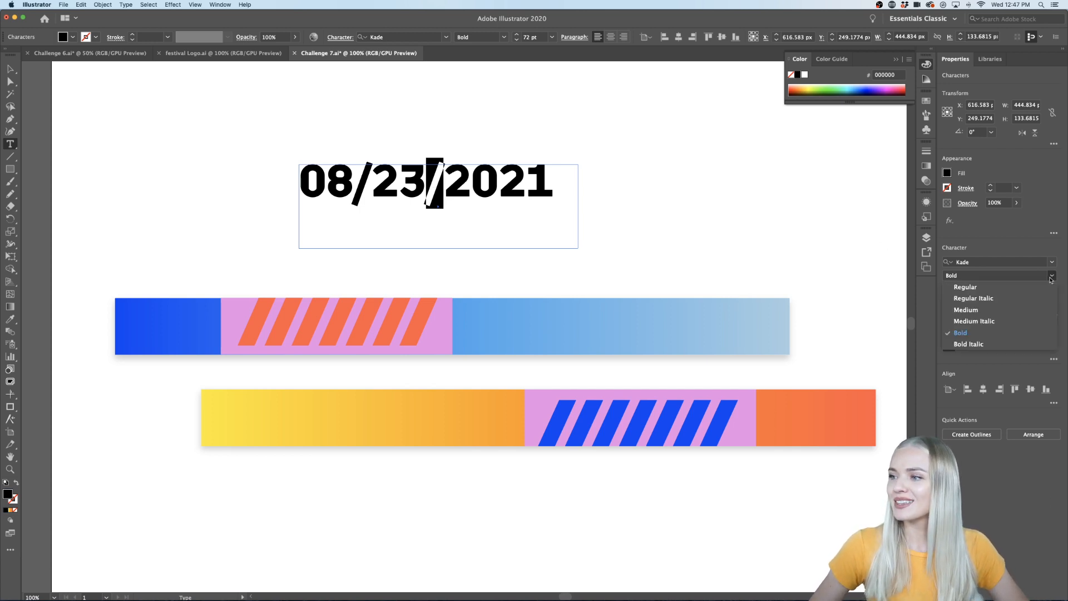
pyautogui.click(983, 289)
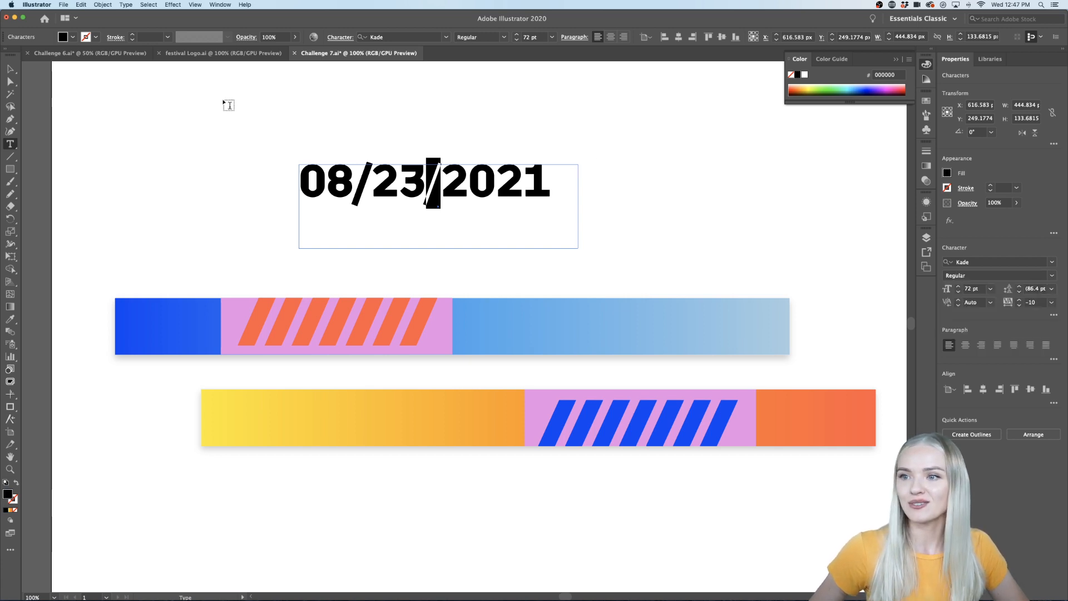
# Set the first slash in the date, between 08 and 23, to the Regular font style.
pyautogui.click(368, 182)
pyautogui.moveTo(362, 181); pyautogui.dragTo(370, 183)
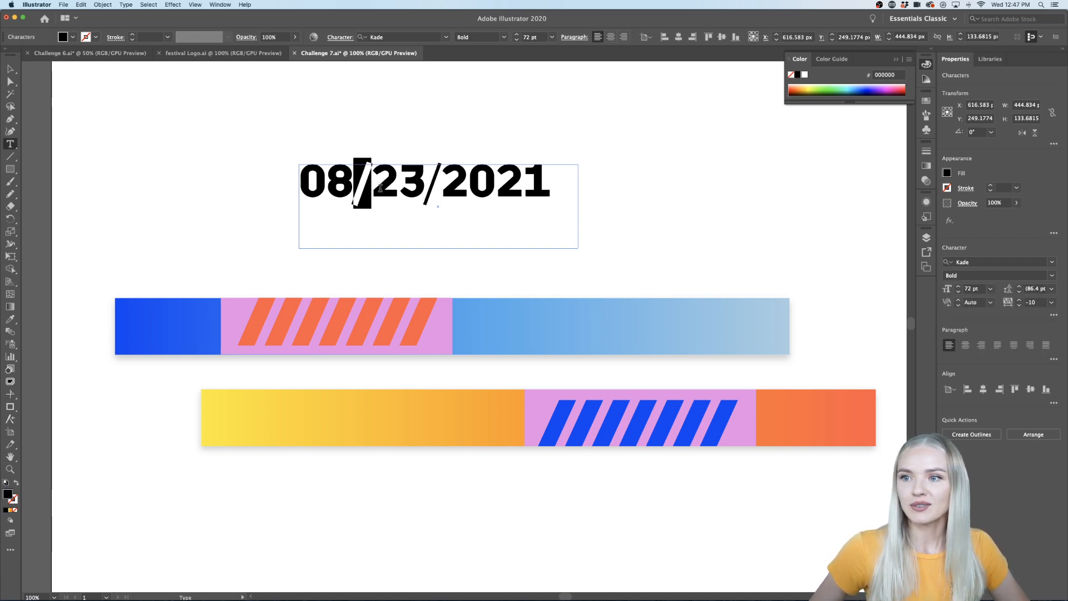
pyautogui.click(1052, 276)
pyautogui.click(1003, 285)
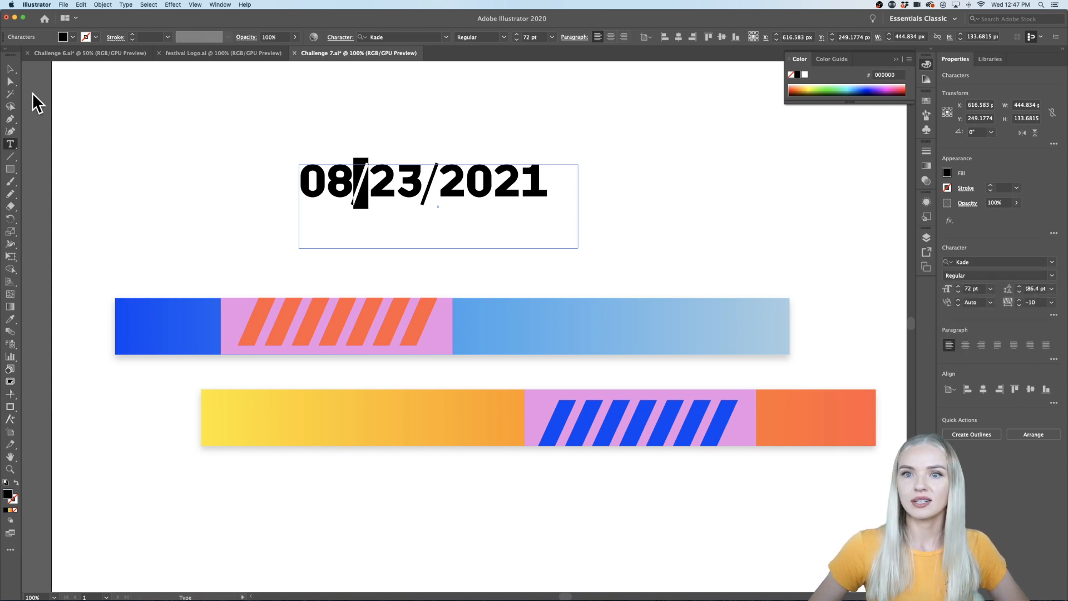
pyautogui.press('Escape')
pyautogui.click(108, 174)
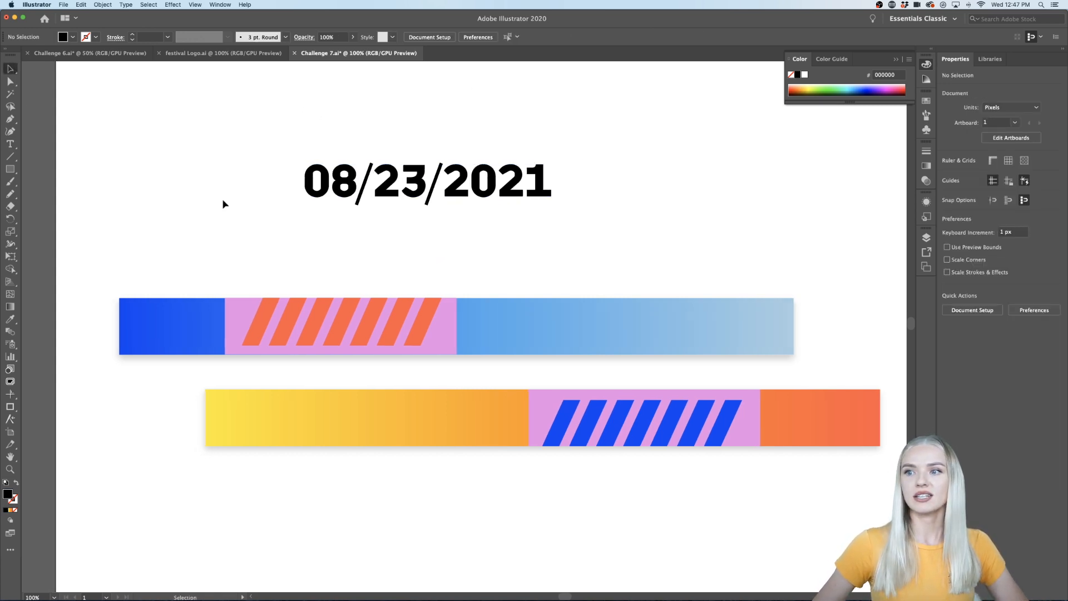
# Move the date onto the light blue part of the upper band and set its font size to 36 pt.
pyautogui.click(481, 191)
pyautogui.moveTo(481, 190); pyautogui.dragTo(640, 322)
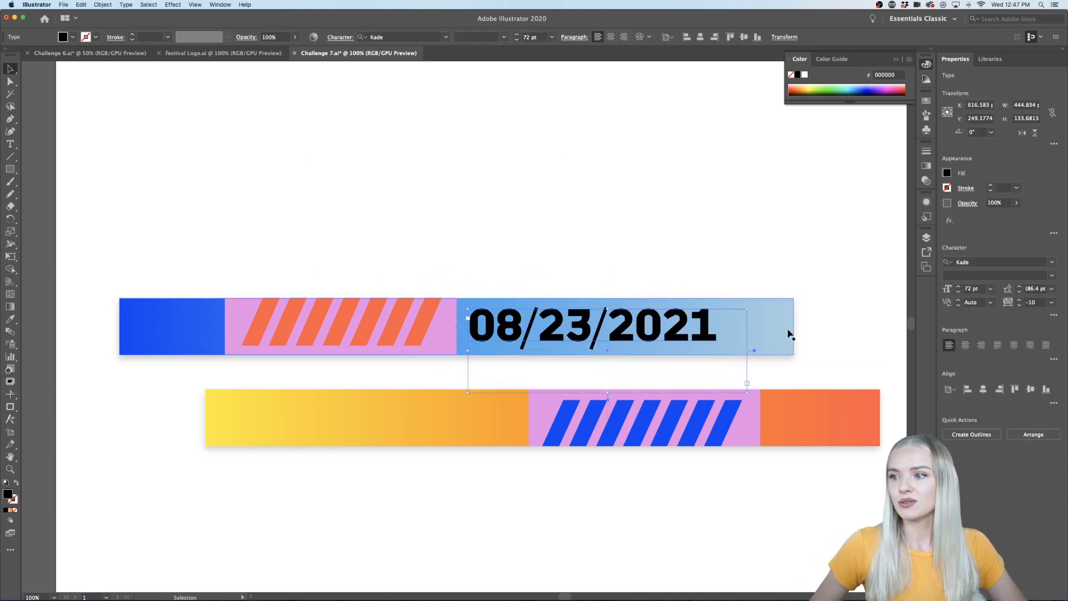
pyautogui.click(990, 289)
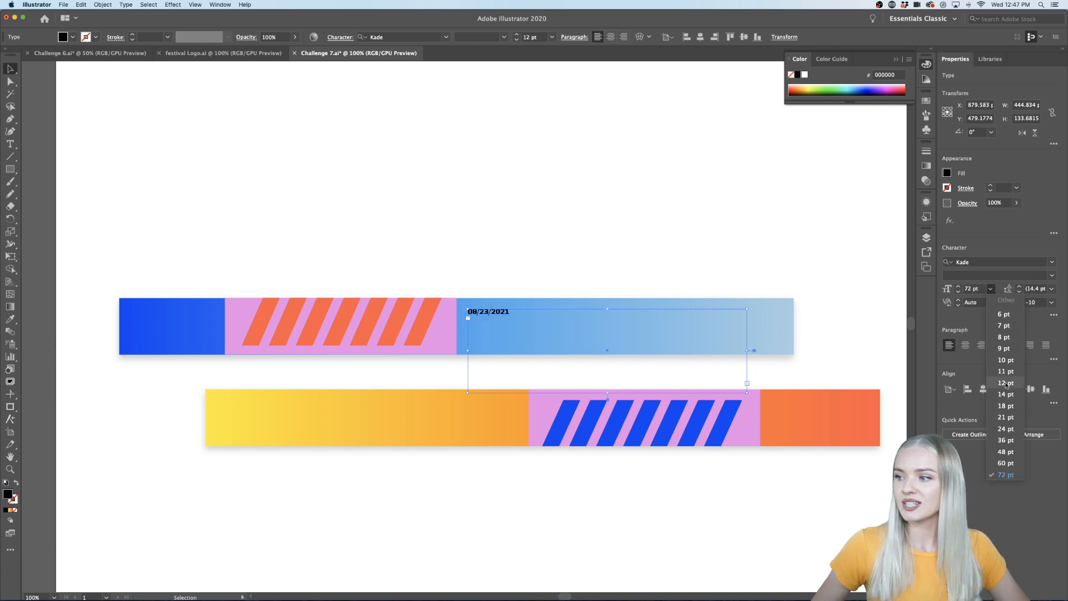
pyautogui.click(1005, 440)
pyautogui.click(125, 118)
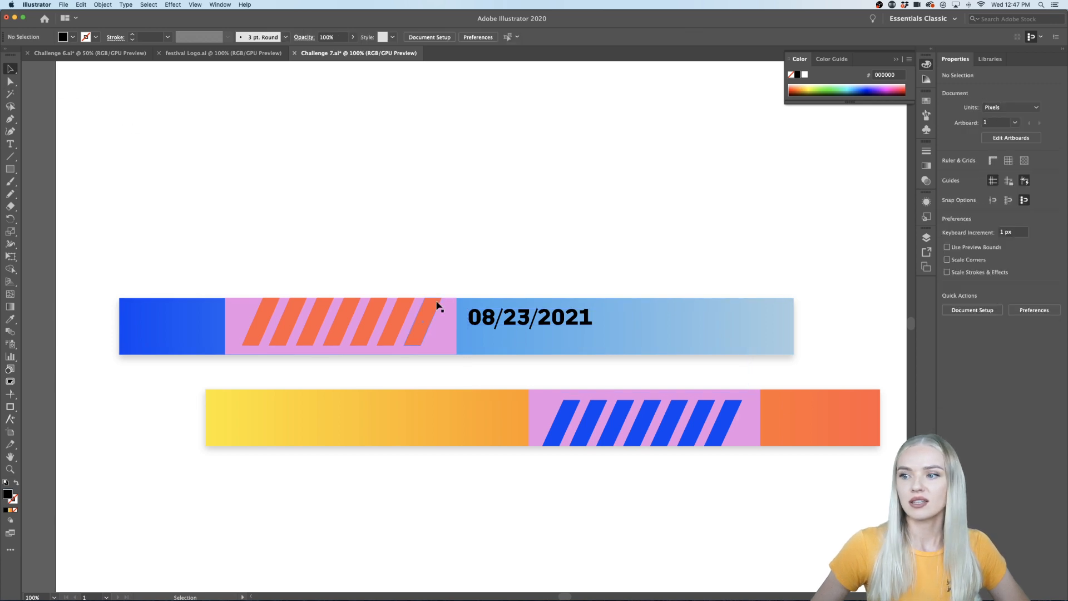
# Move the date over the orange stripes on the upper band's pink panel and convert it to outlines.
pyautogui.moveTo(570, 327); pyautogui.dragTo(335, 329)
pyautogui.scroll(2, 281, 370)
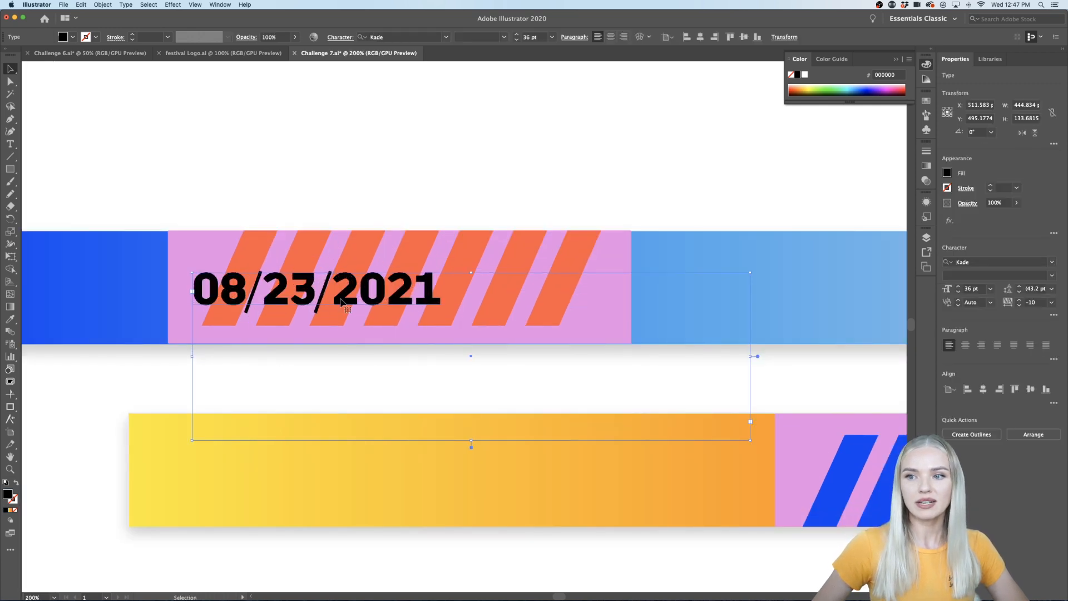
pyautogui.click(352, 148)
pyautogui.scroll(2, 297, 306)
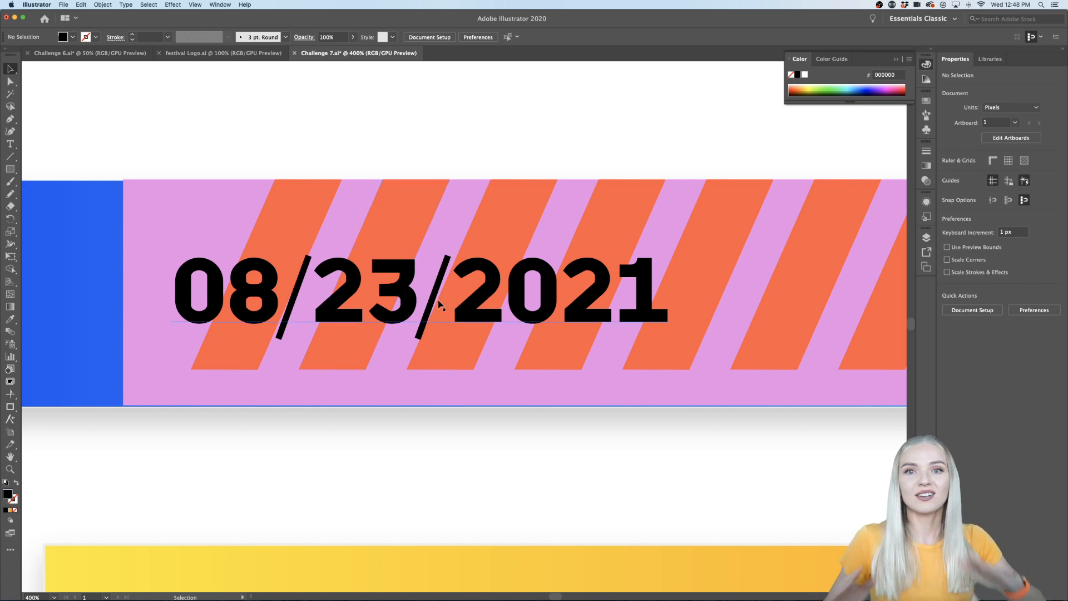
pyautogui.click(474, 310)
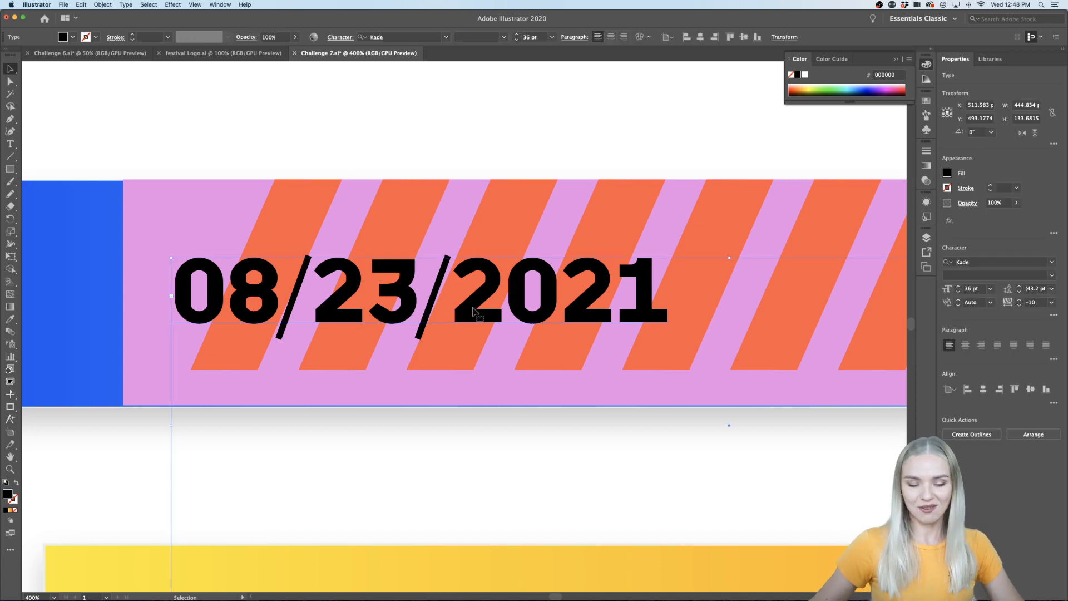
pyautogui.press('super+shift+o')
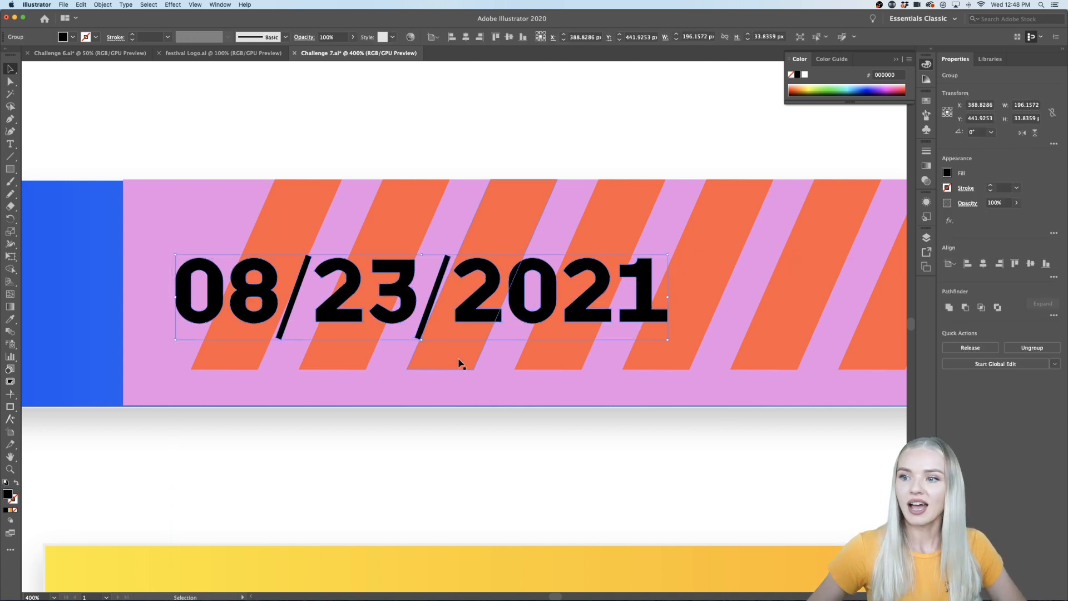
# Rotate both slashes of the outlined date clockwise by about 4 to 5 degrees to match the stripes' slant.
pyautogui.scroll(3, 447, 272)
pyautogui.doubleClick(448, 273)
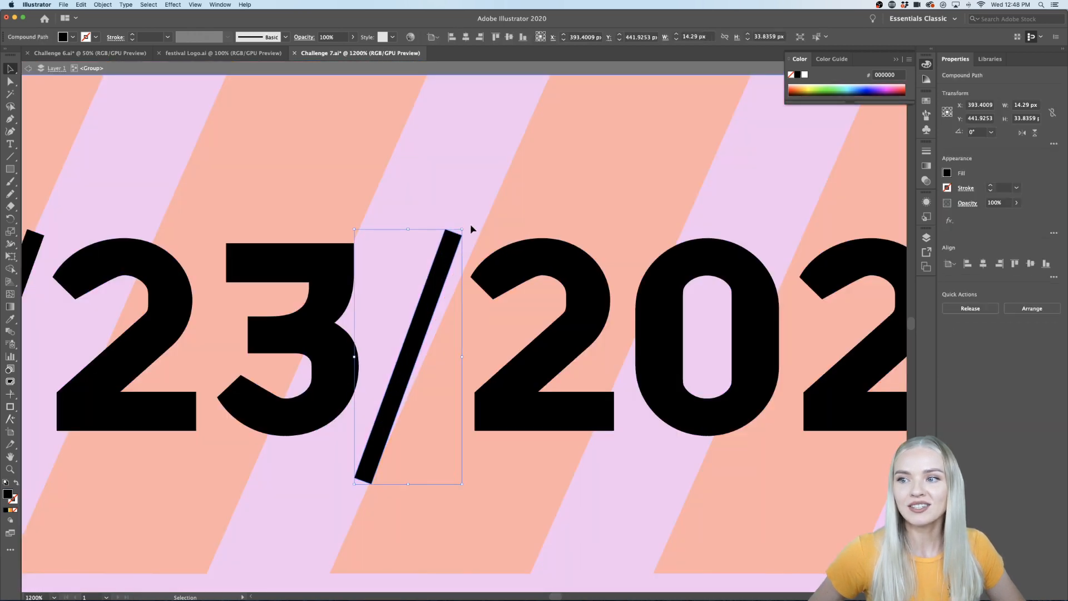
pyautogui.moveTo(465, 223); pyautogui.dragTo(473, 230)
pyautogui.hscroll(-10, 510, 291)
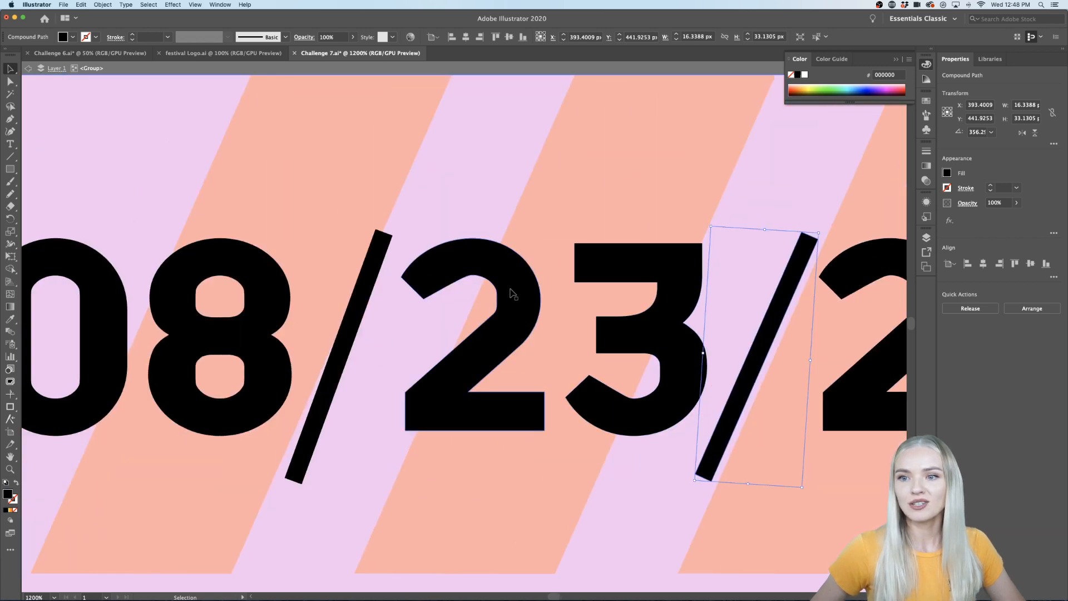
pyautogui.click(356, 310)
pyautogui.moveTo(396, 225); pyautogui.dragTo(405, 232)
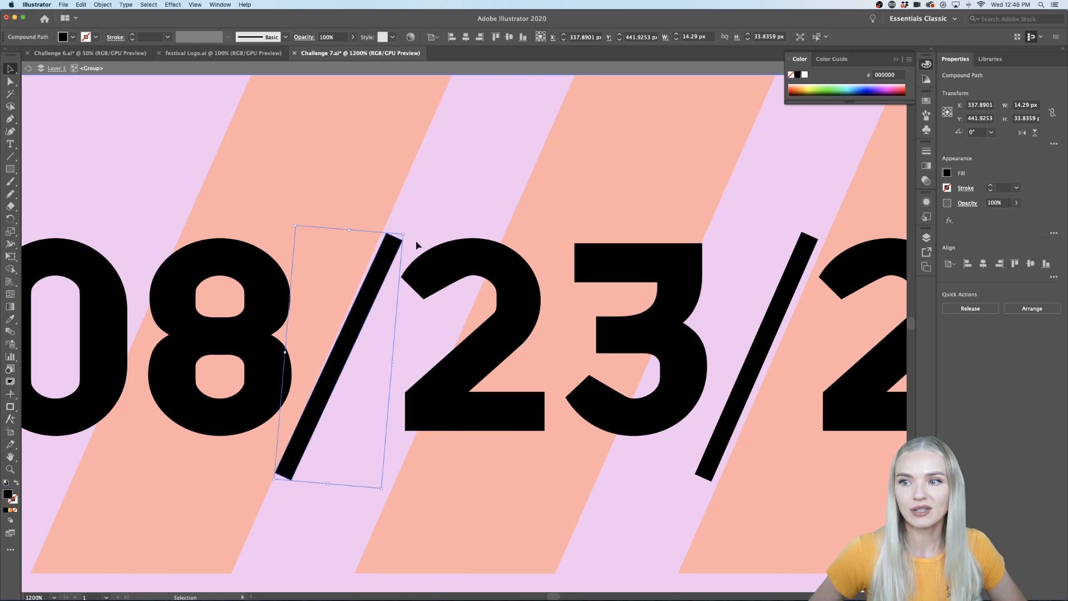
# Turn off Snap to Pixel and fine-tune the first slash's rotation to run parallel to the stripes.
pyautogui.click(195, 5)
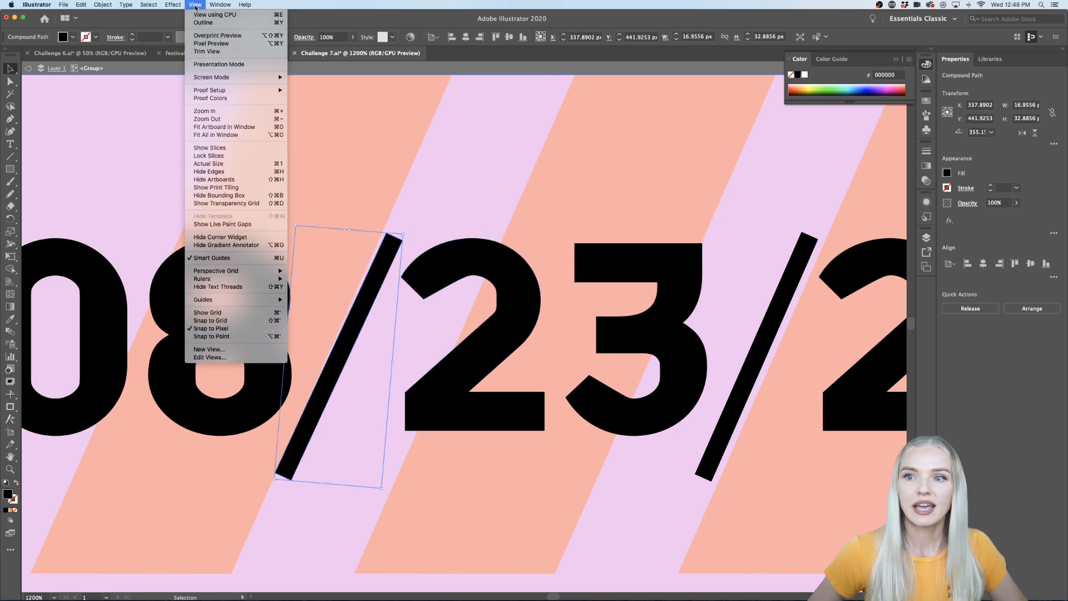
pyautogui.click(222, 329)
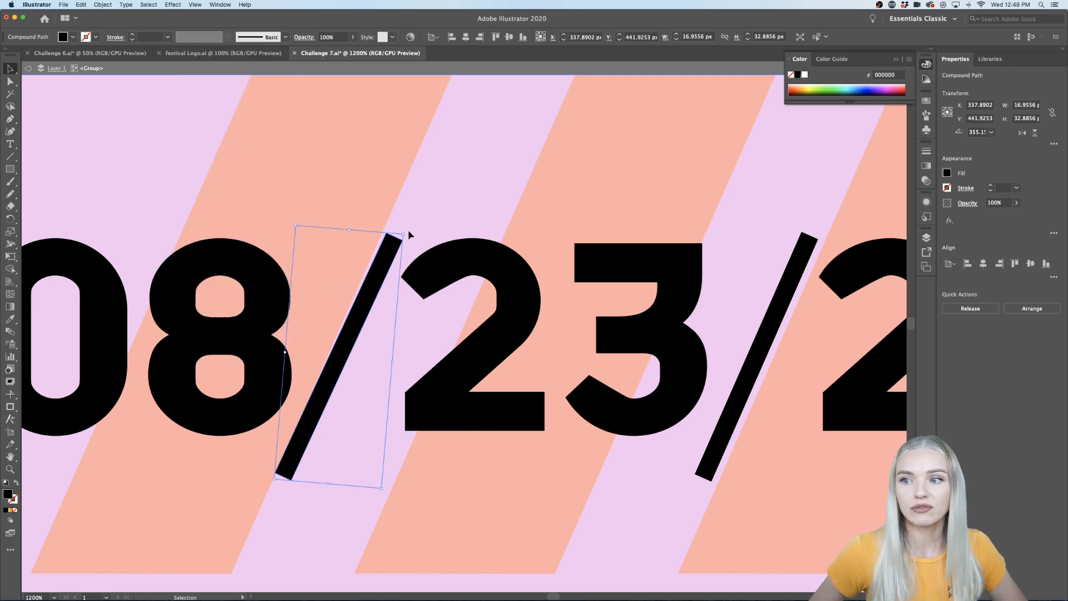
pyautogui.moveTo(408, 231)
pyautogui.mouseDown()
pyautogui.moveTo(425, 231)
pyautogui.moveTo(400, 226)
pyautogui.mouseUp()
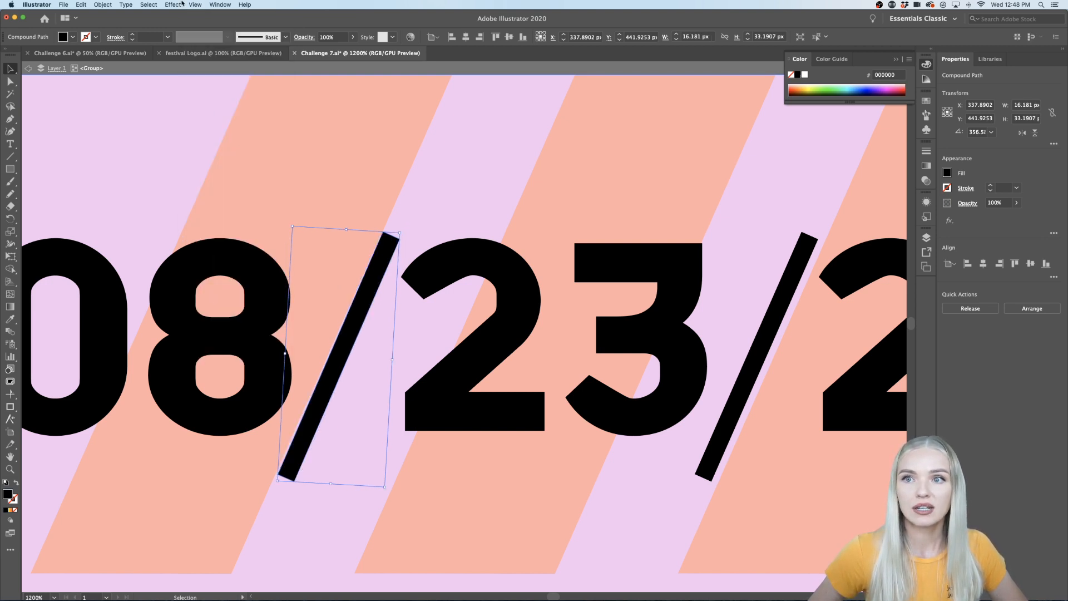
pyautogui.click(198, 7)
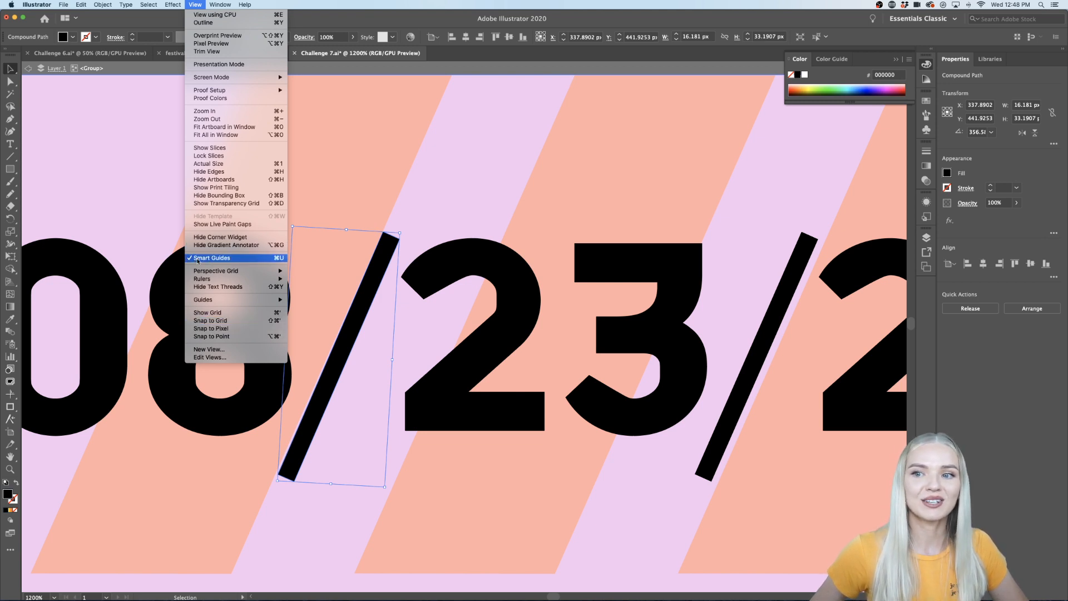
pyautogui.click(484, 206)
pyautogui.moveTo(403, 228); pyautogui.dragTo(405, 229)
pyautogui.press('super+1')
pyautogui.doubleClick(466, 151)
pyautogui.scroll(2, 466, 168)
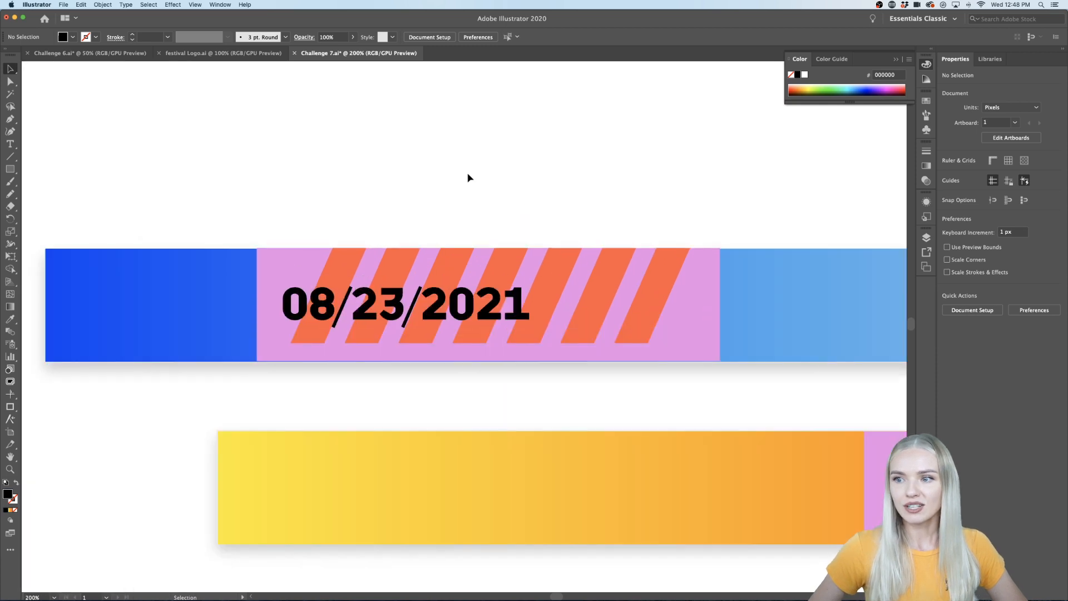
# Apply the upper band's blue gradient to both slashes of the date with the Eyedropper.
pyautogui.doubleClick(404, 328)
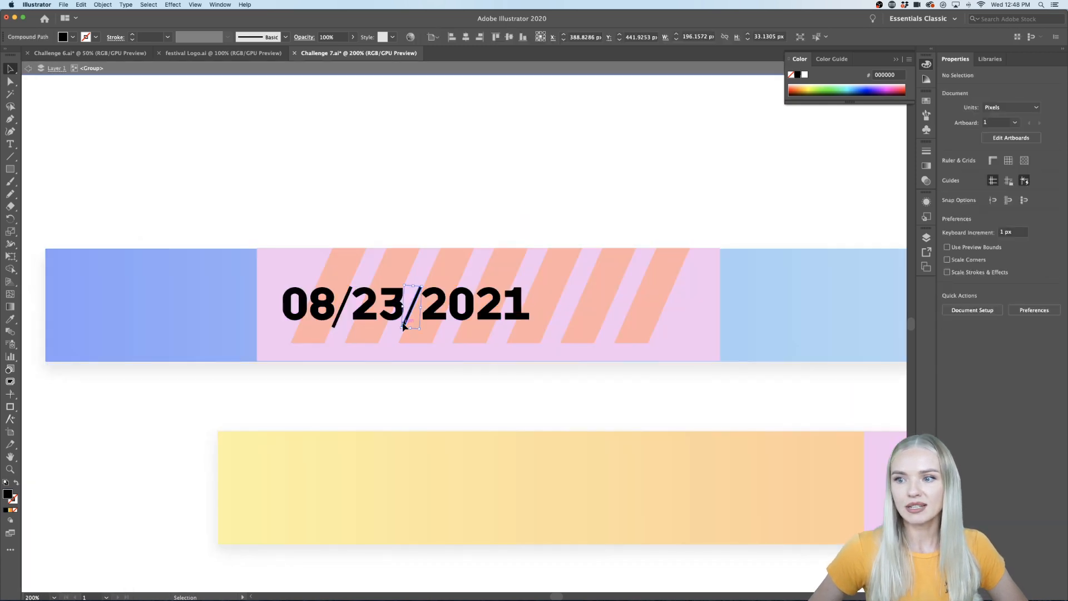
pyautogui.keyDown('shift'); pyautogui.click(334, 327); pyautogui.keyUp('shift')
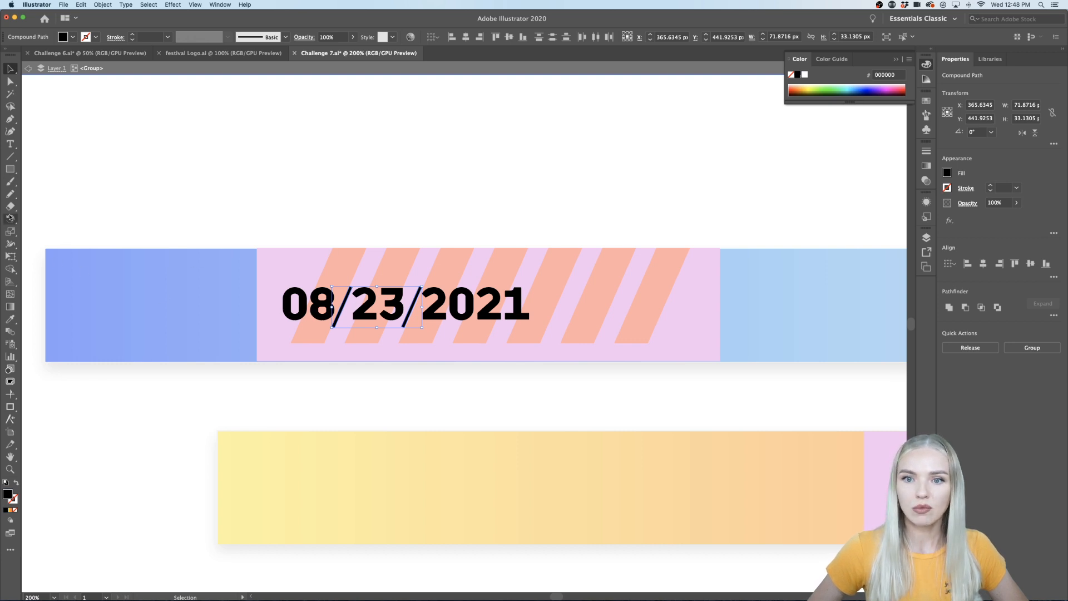
pyautogui.click(10, 318)
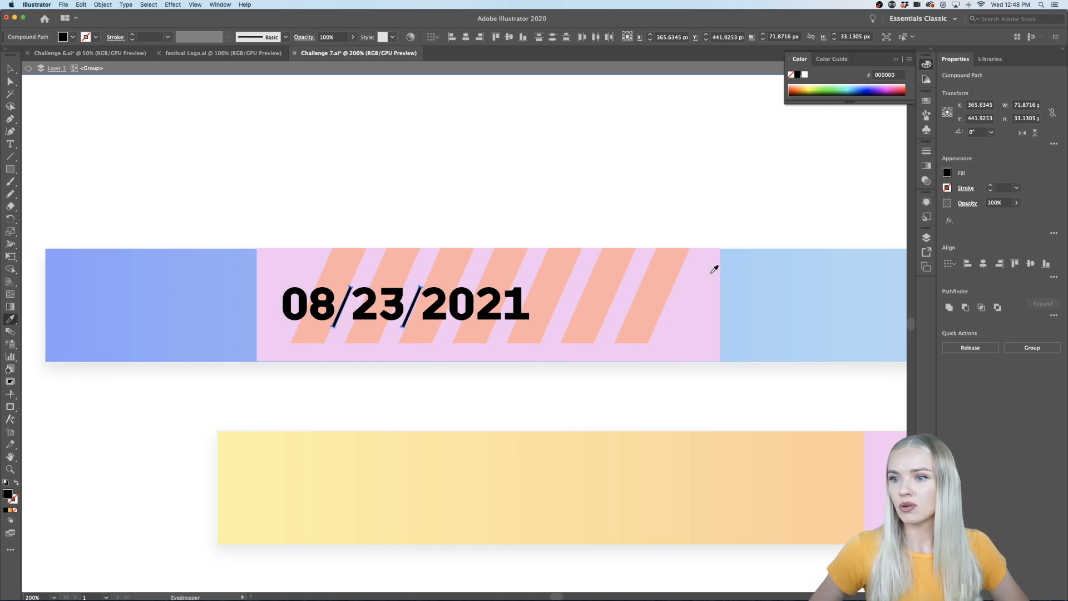
pyautogui.click(754, 273)
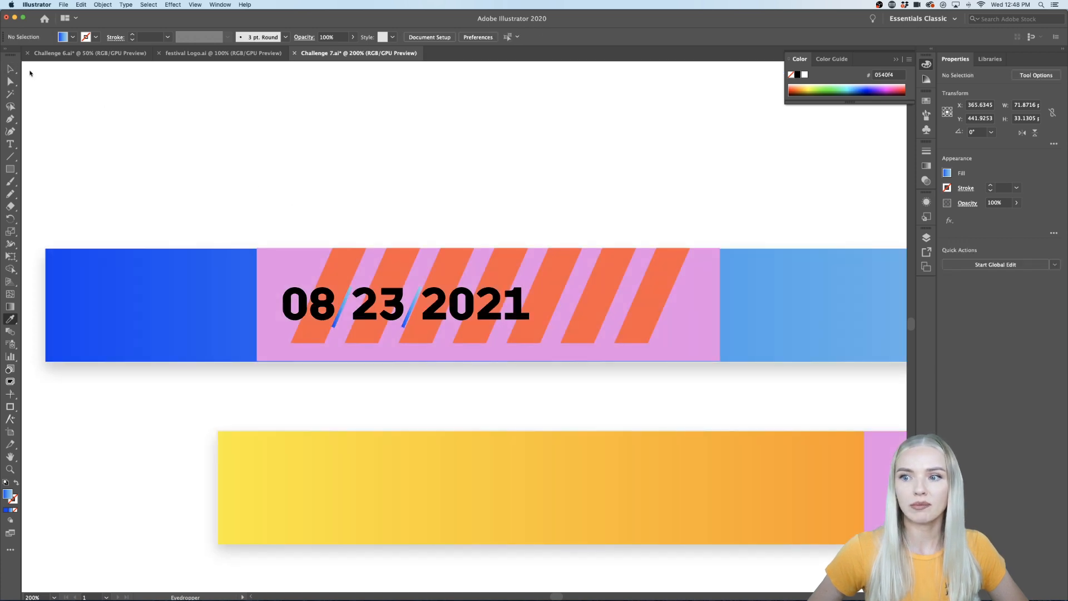
pyautogui.click(28, 68)
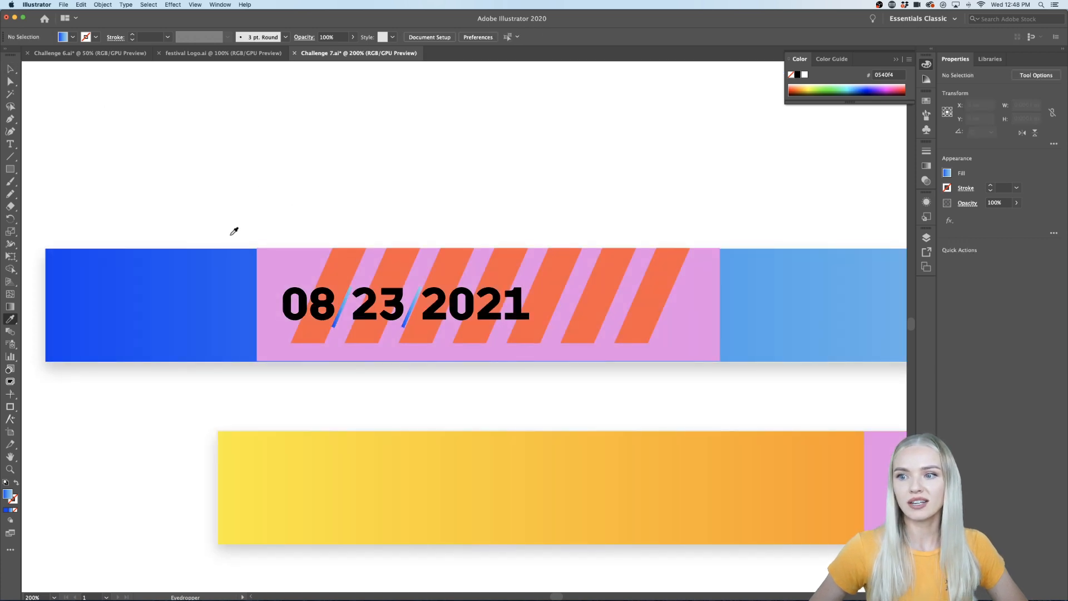
# Nudge both slashes of the upper band's date up 2 px and right 1 px.
pyautogui.scroll(4, 342, 332)
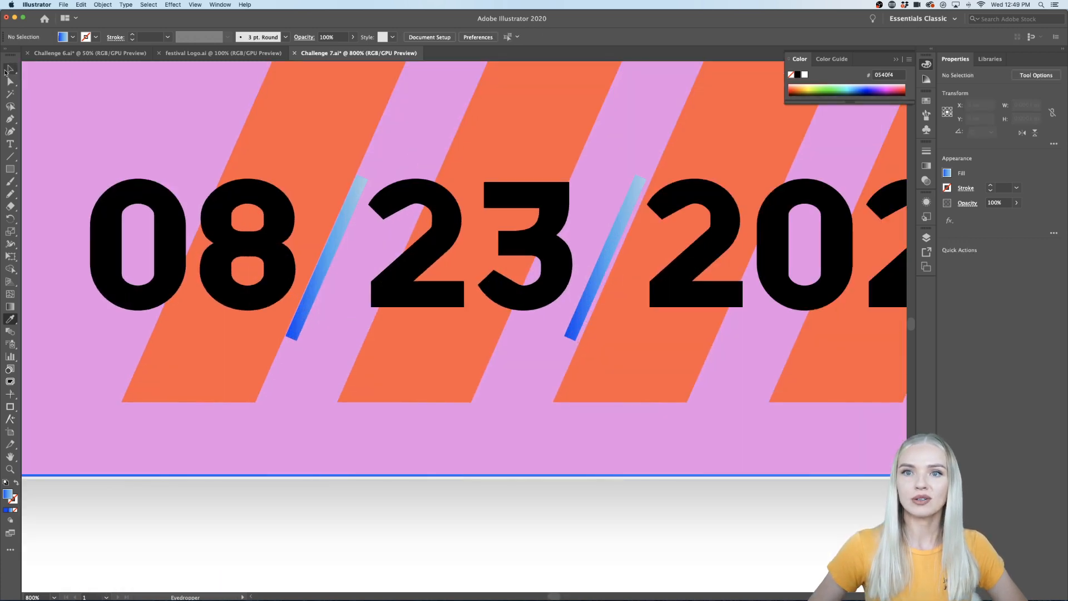
pyautogui.click(10, 69)
pyautogui.scroll(-2, 354, 328)
pyautogui.click(439, 299)
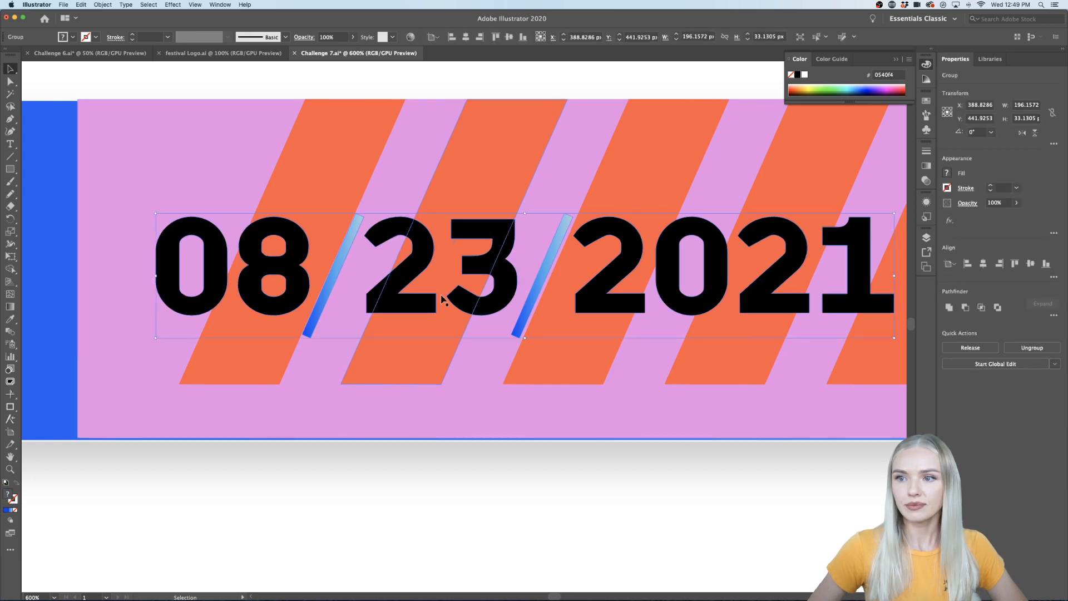
pyautogui.doubleClick(328, 292)
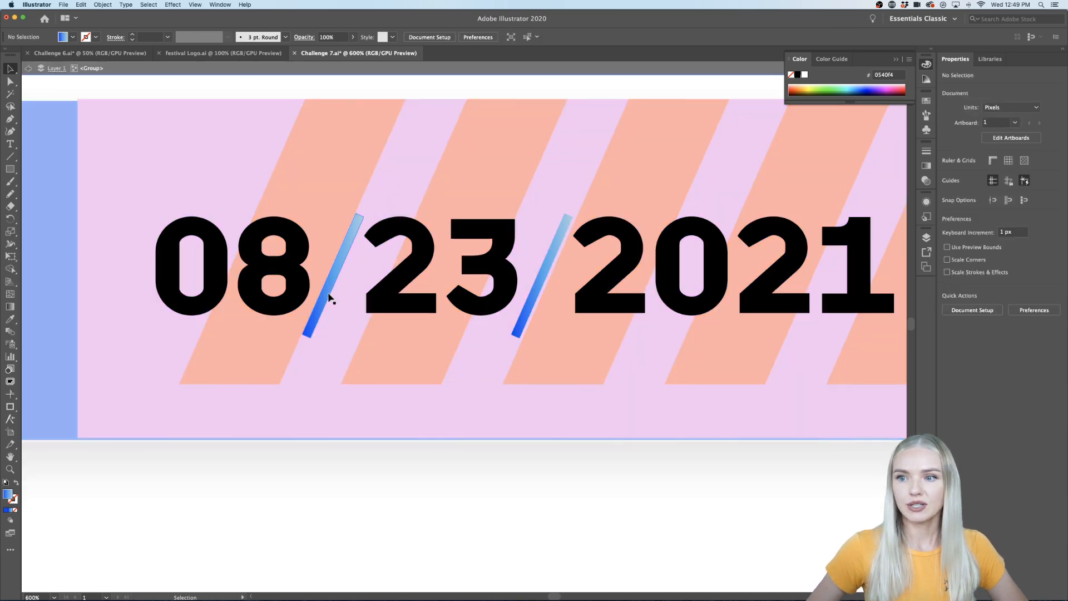
pyautogui.keyDown('shift'); pyautogui.click(528, 311); pyautogui.keyUp('shift')
pyautogui.press('Up')
pyautogui.press('Up')
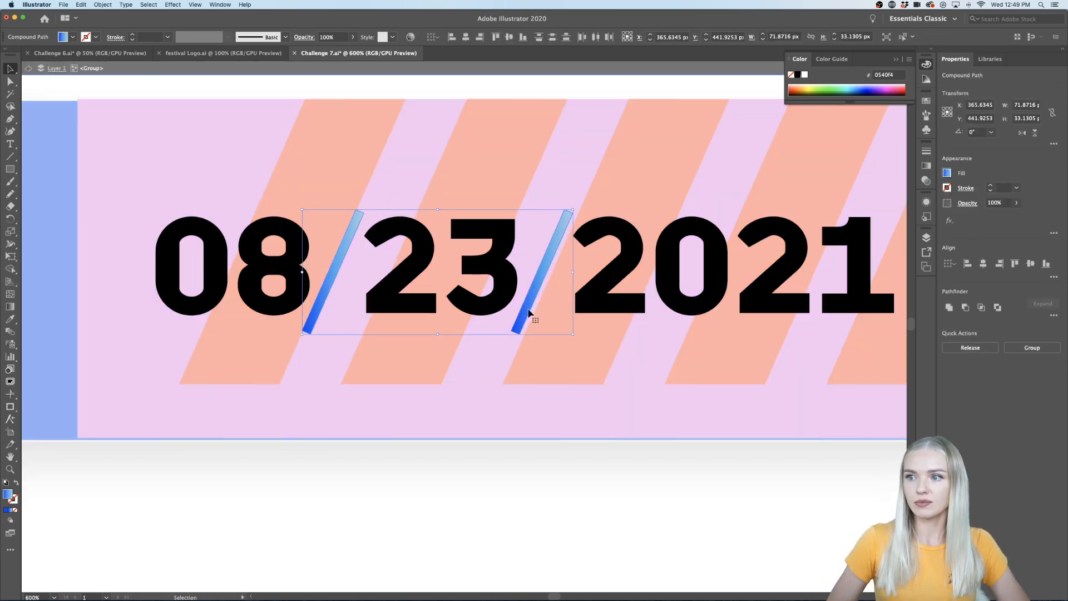
pyautogui.press('Right')
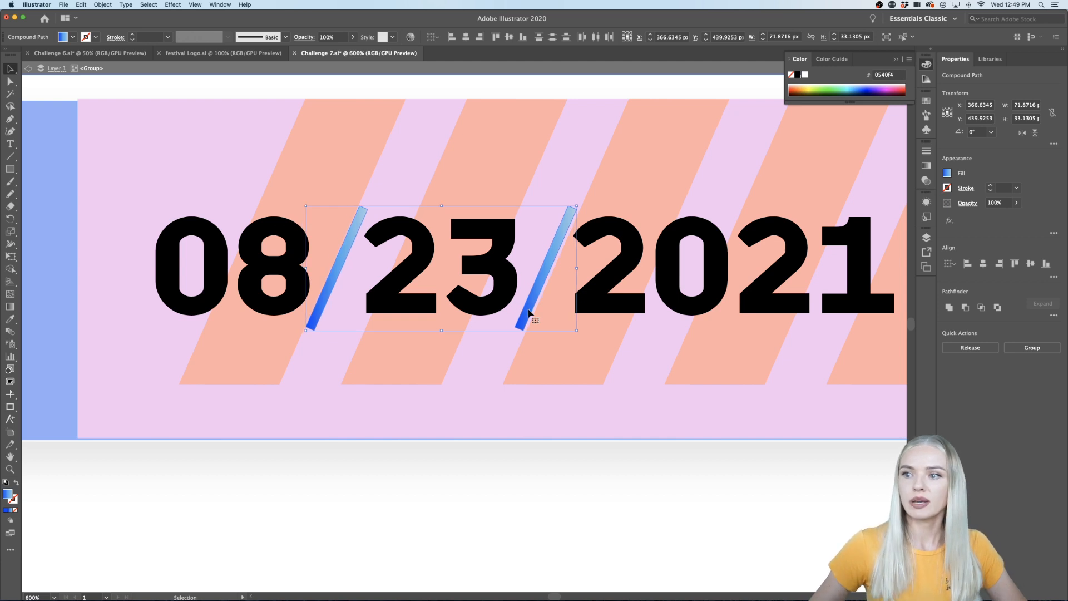
pyautogui.scroll(-6, 529, 310)
pyautogui.doubleClick(553, 251)
pyautogui.hscroll(4, 552, 251)
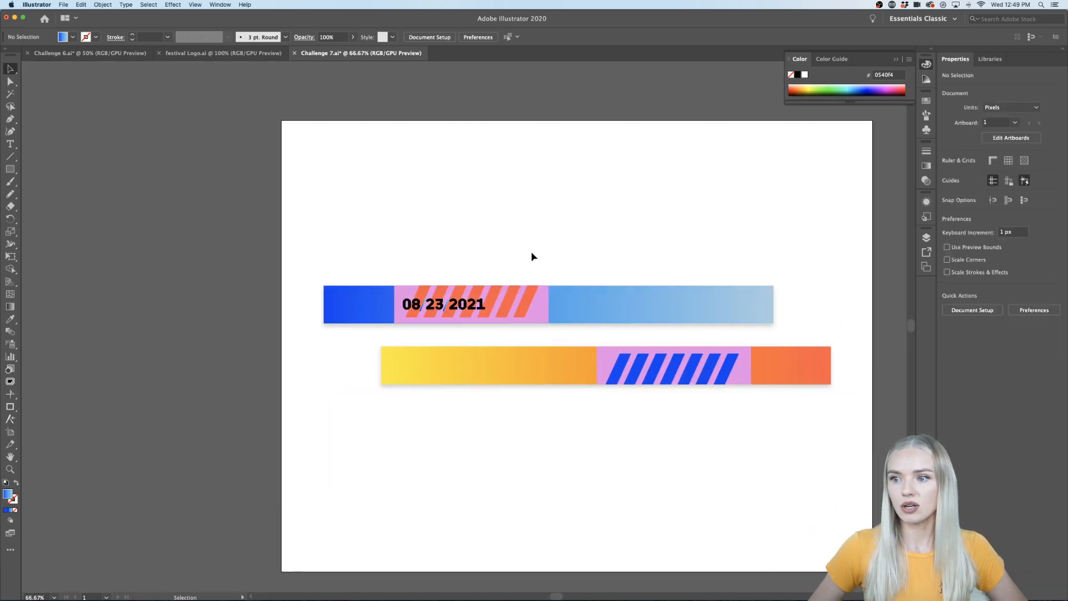
# Fill both slashes of the upper band's date with the library's light blue #A9CFE2.
pyautogui.scroll(2, 530, 256)
pyautogui.scroll(2, 286, 338)
pyautogui.doubleClick(285, 338)
pyautogui.keyDown('shift'); pyautogui.click(389, 344); pyautogui.keyUp('shift')
pyautogui.click(989, 58)
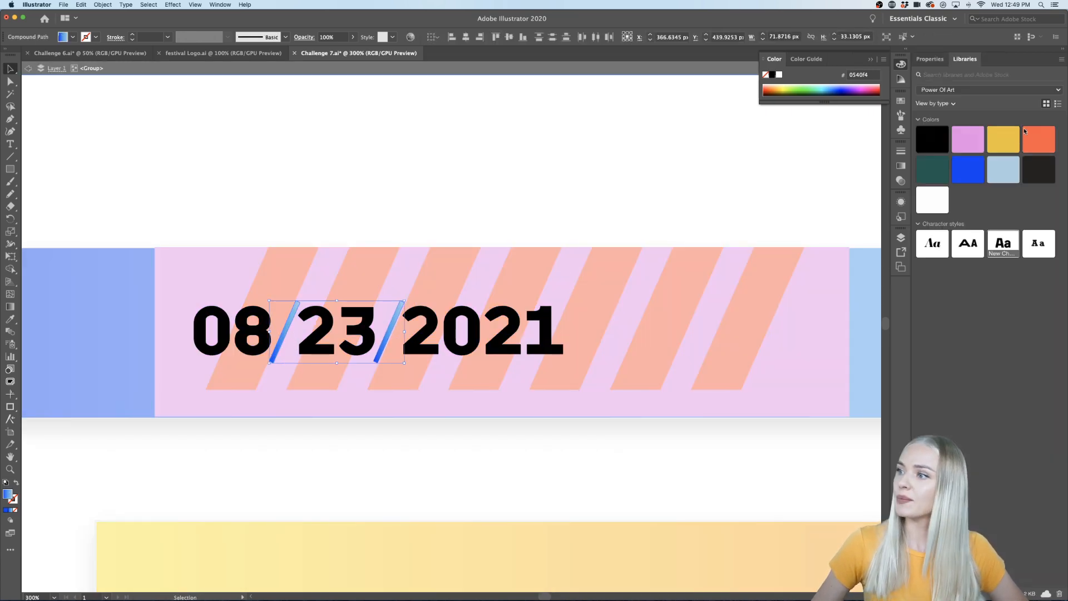
pyautogui.click(1004, 169)
pyautogui.doubleClick(425, 145)
pyautogui.scroll(-2, 436, 160)
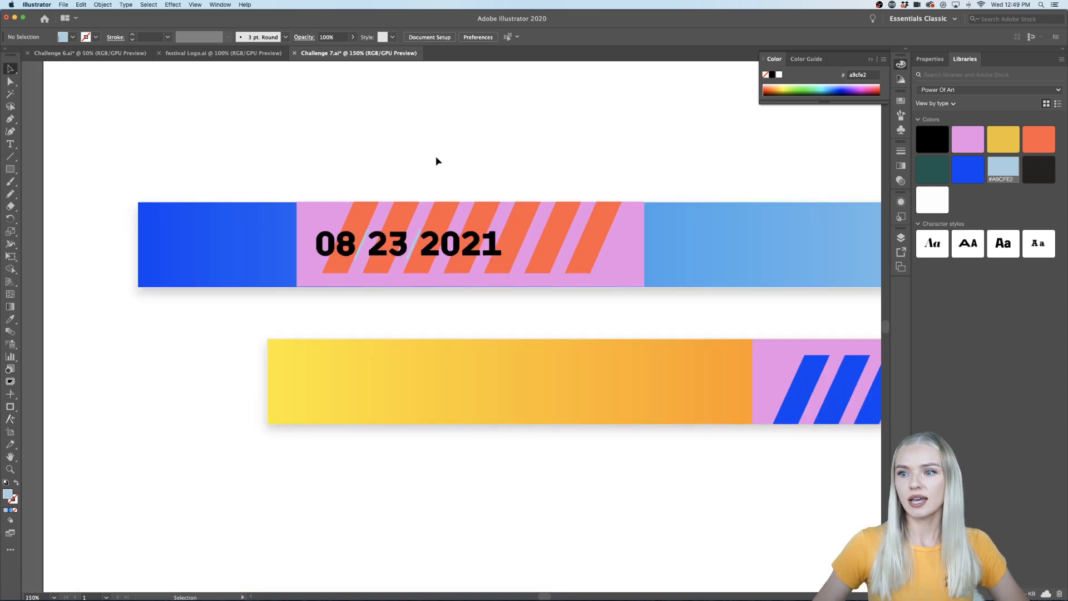
# Fill both slashes of the upper band's date with the library's solid blue #0540F4.
pyautogui.scroll(4, 436, 160)
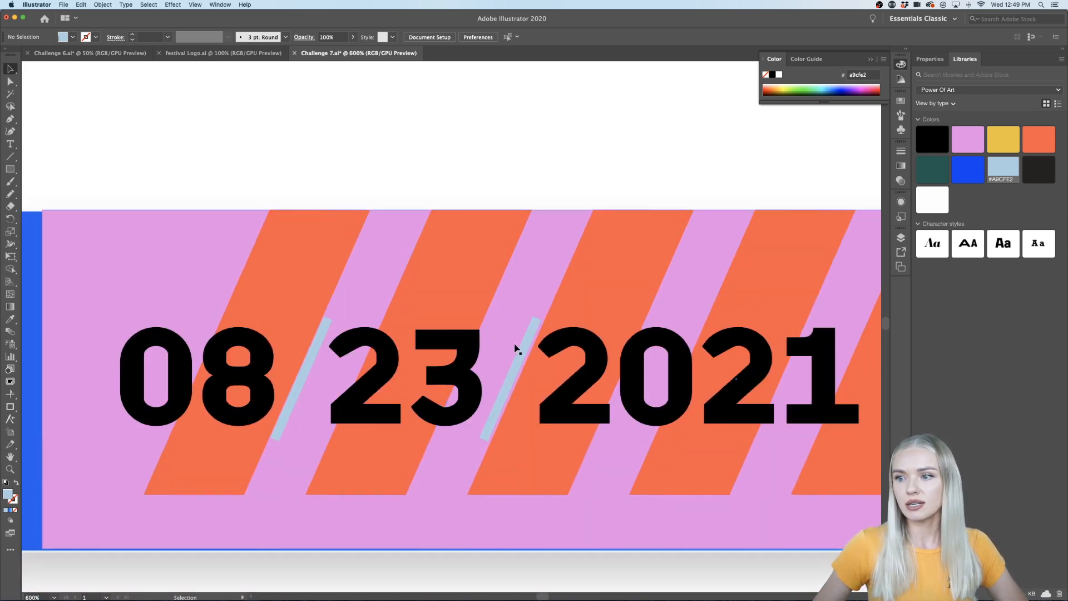
pyautogui.doubleClick(522, 348)
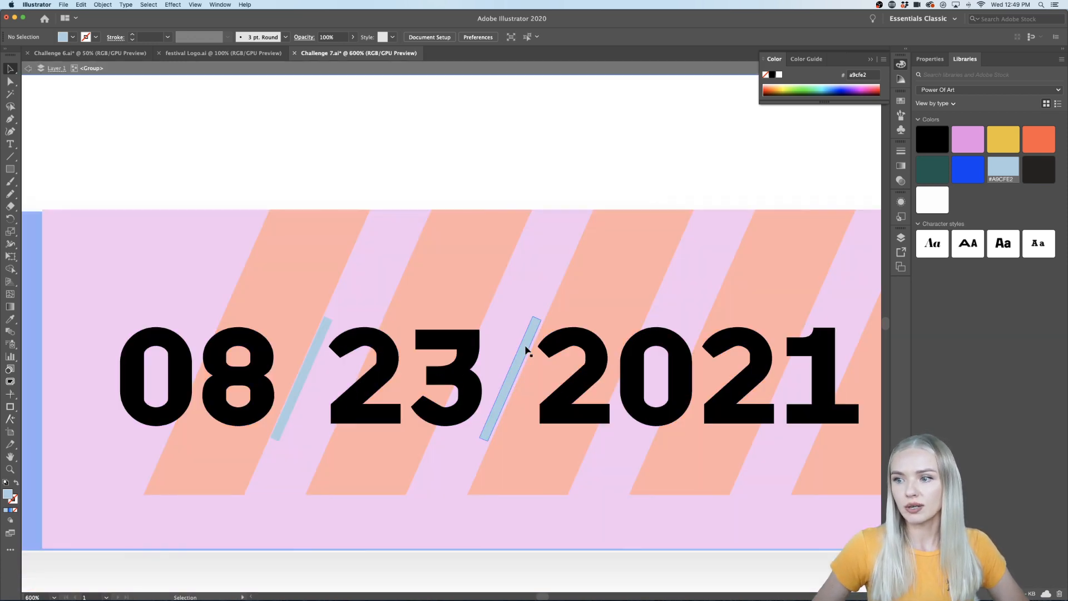
pyautogui.keyDown('shift'); pyautogui.click(300, 383); pyautogui.keyUp('shift')
pyautogui.click(968, 168)
pyautogui.doubleClick(658, 162)
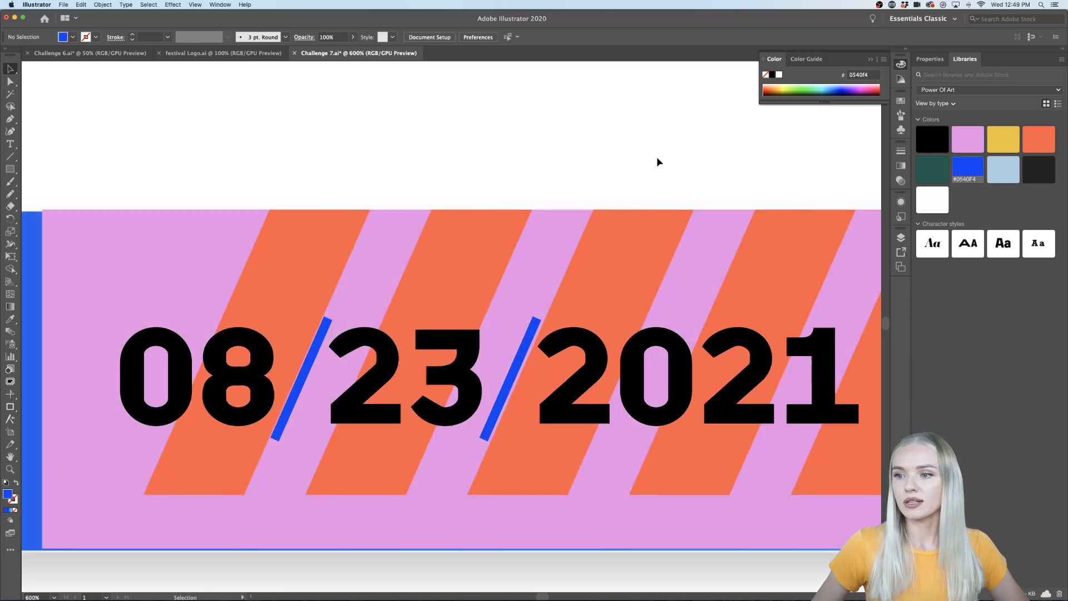
pyautogui.press('super+0')
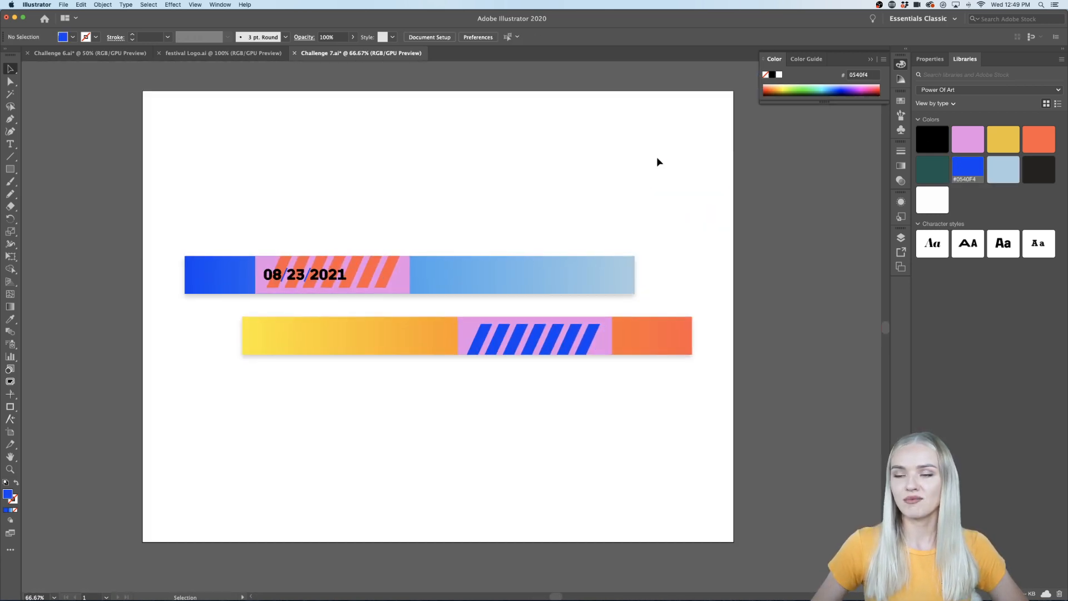
# Duplicate the date from the upper band onto the blue stripes of the lower band's pink panel.
pyautogui.press('super+1')
pyautogui.click(225, 316)
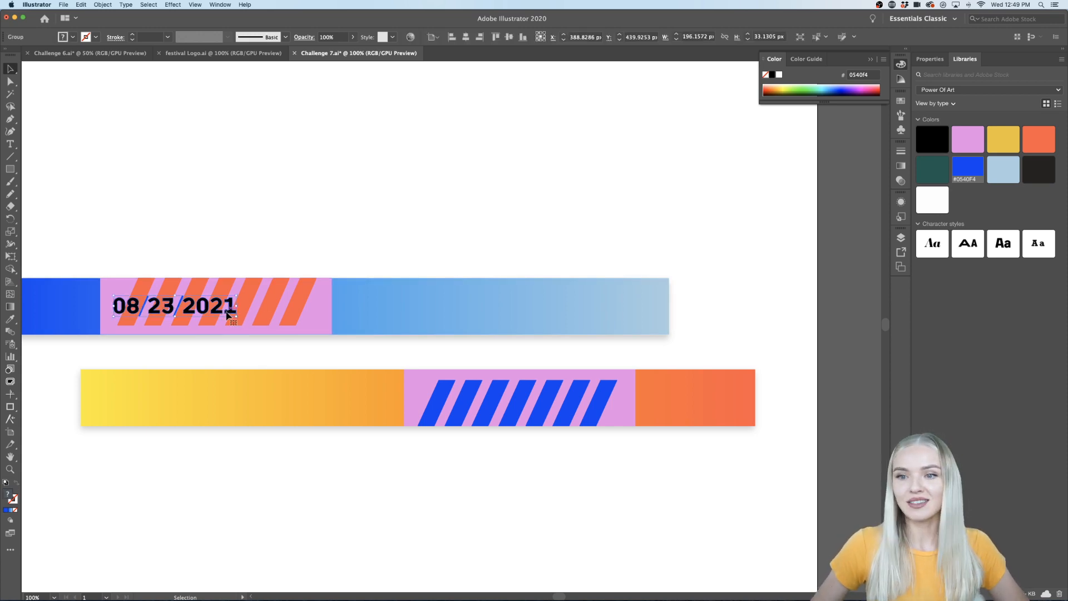
pyautogui.moveTo(227, 315); pyautogui.dragTo(537, 408)
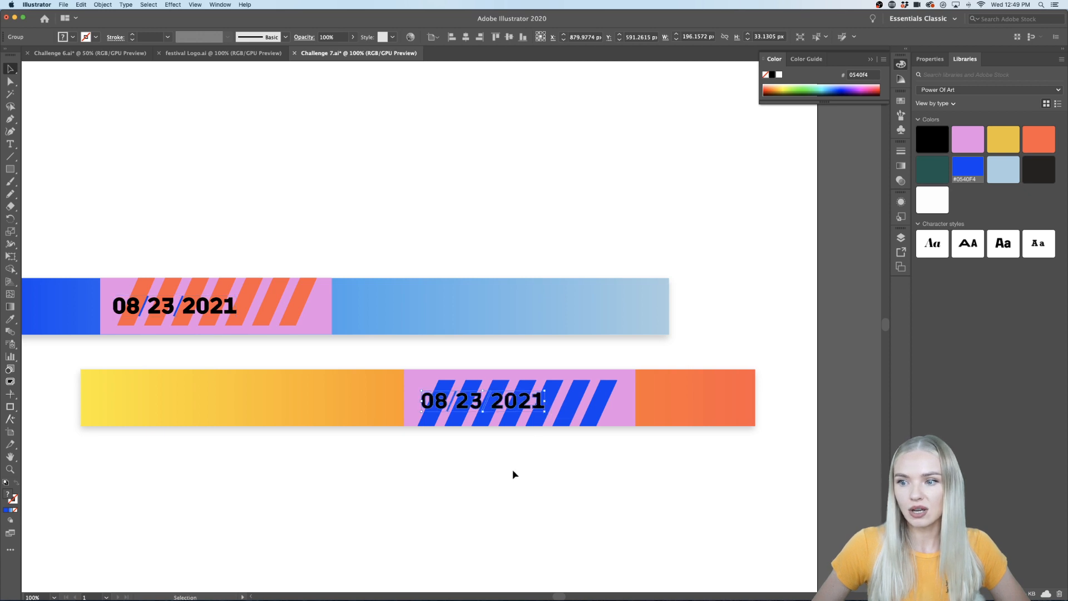
# Fill both slashes of the lower band's date with the library's yellow #ECC42F.
pyautogui.scroll(3, 466, 441)
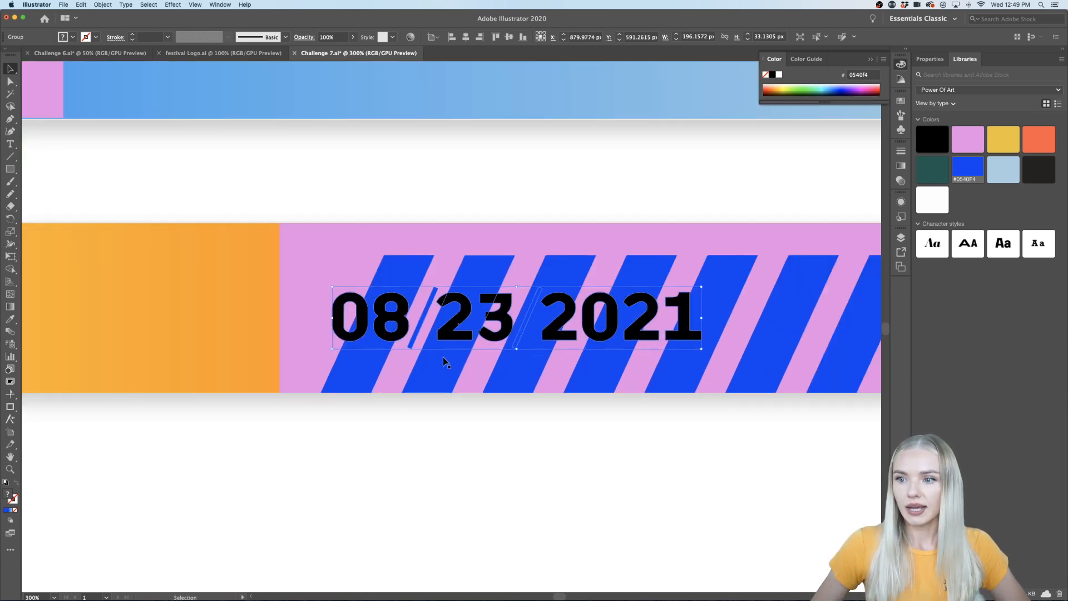
pyautogui.doubleClick(426, 311)
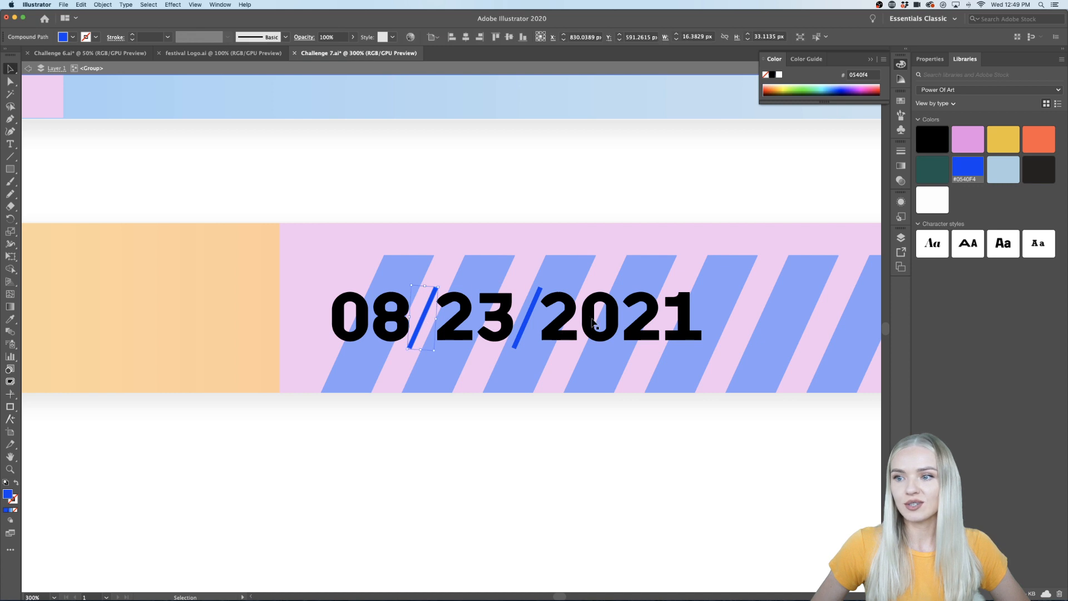
pyautogui.keyDown('shift'); pyautogui.click(542, 328); pyautogui.keyUp('shift')
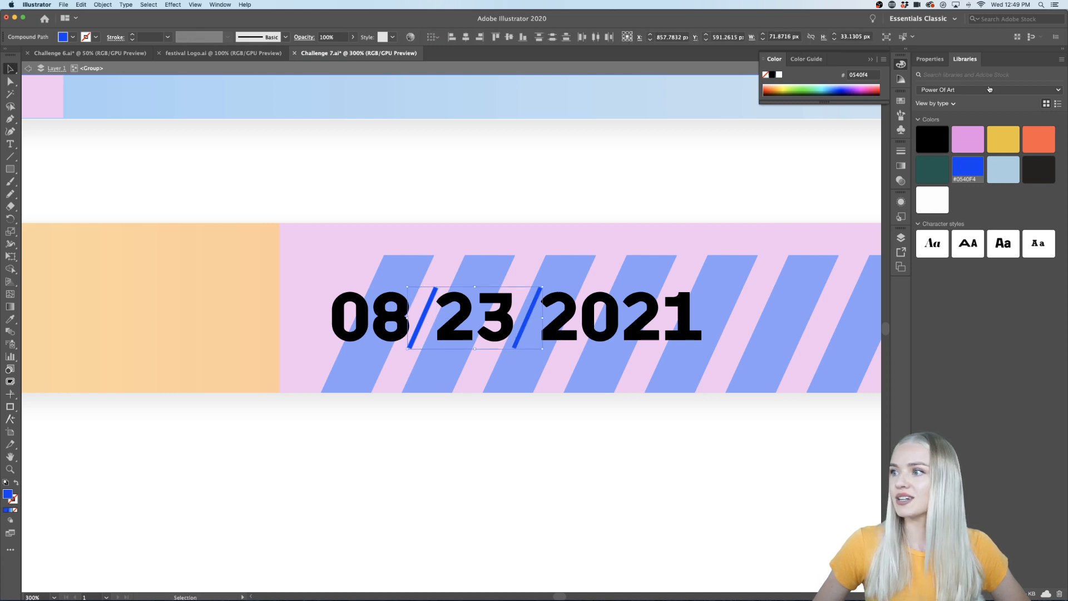
pyautogui.click(1001, 147)
pyautogui.doubleClick(479, 504)
pyautogui.press('super+1')
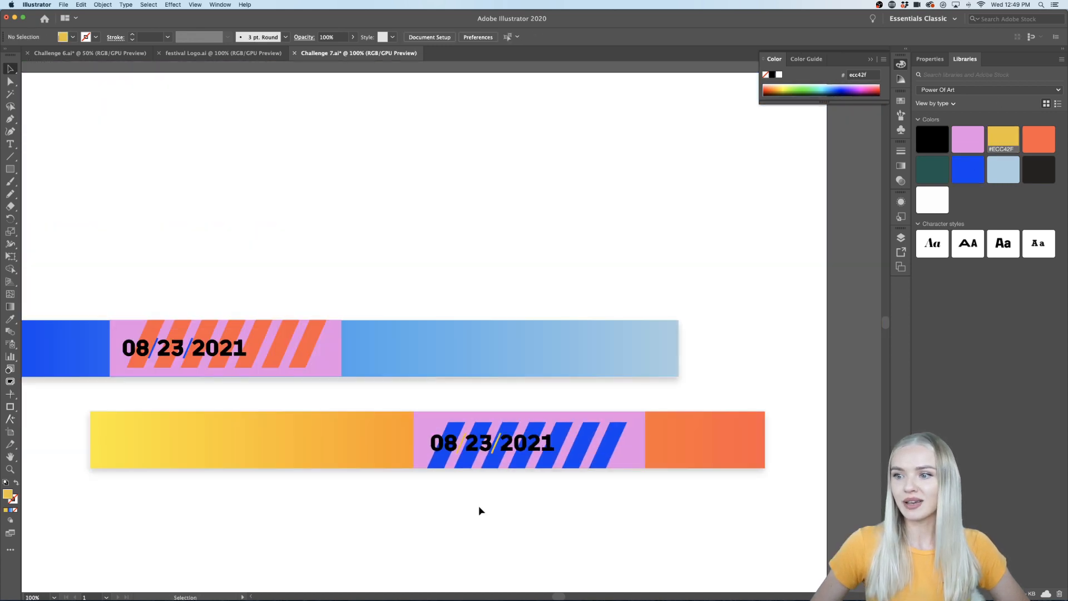
# Fill all the digits of the lower band's date with the library's orange #FF5846.
pyautogui.hscroll(-3, 479, 507)
pyautogui.scroll(1, 493, 466)
pyautogui.scroll(3, 493, 466)
pyautogui.click(612, 392)
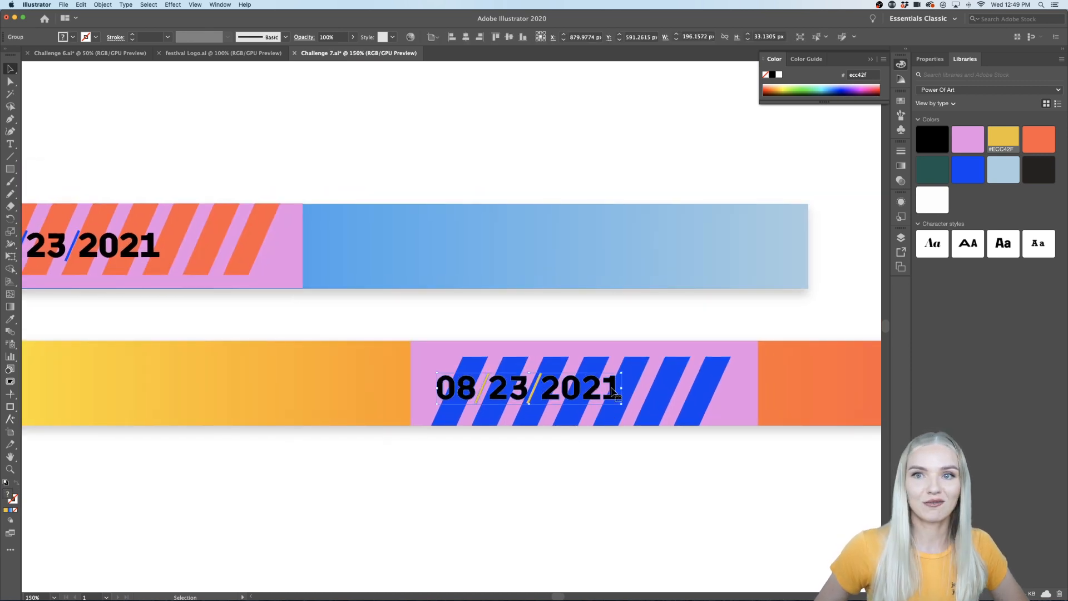
pyautogui.doubleClick(613, 392)
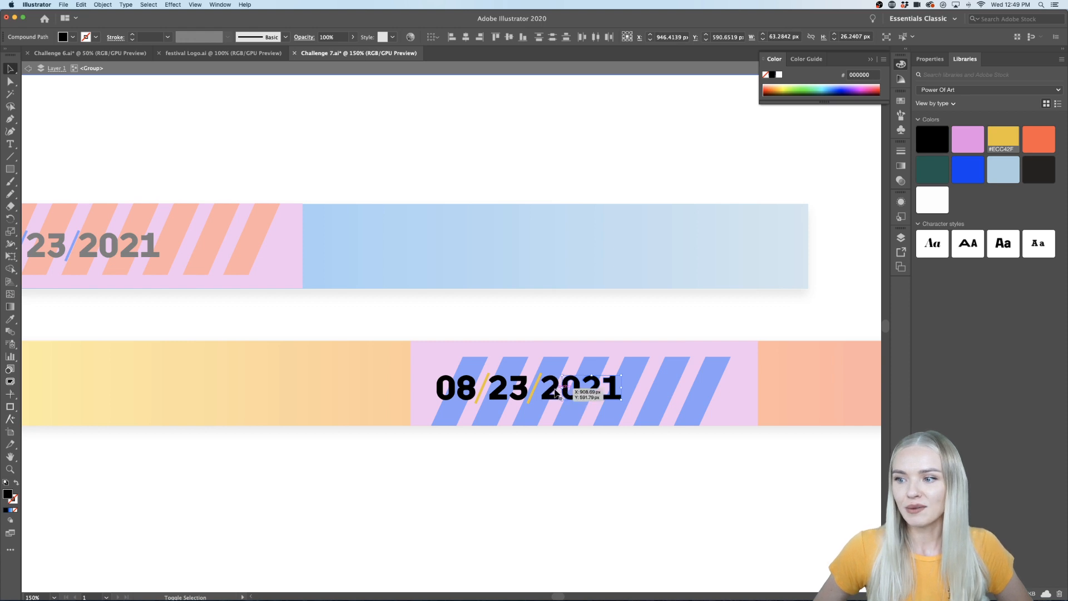
pyautogui.click(517, 391)
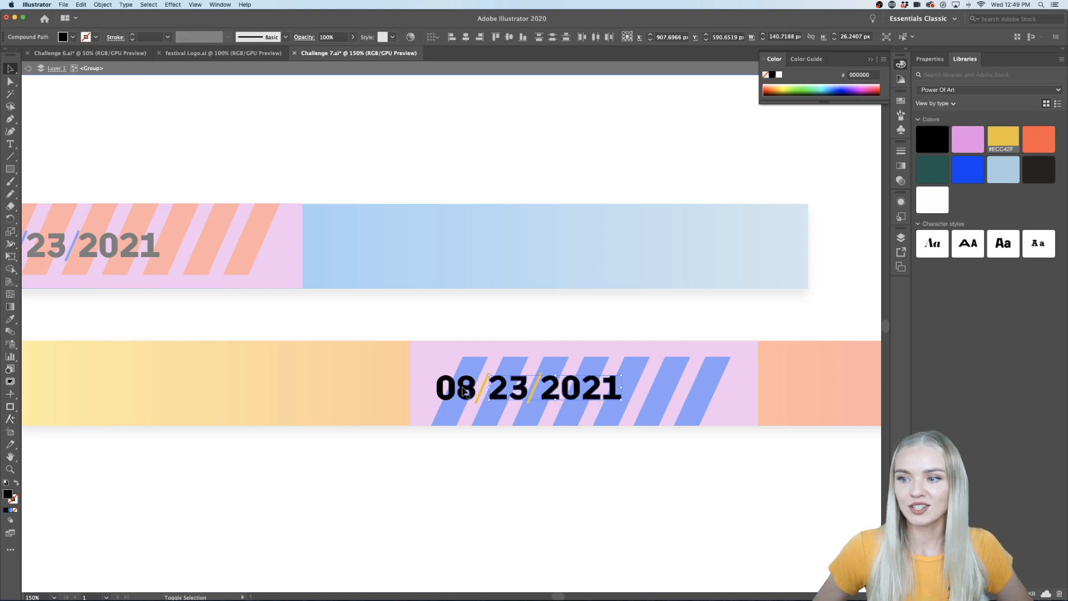
pyautogui.keyDown('shift'); pyautogui.click(453, 391); pyautogui.keyUp('shift')
pyautogui.keyDown('shift'); pyautogui.click(446, 391); pyautogui.keyUp('shift')
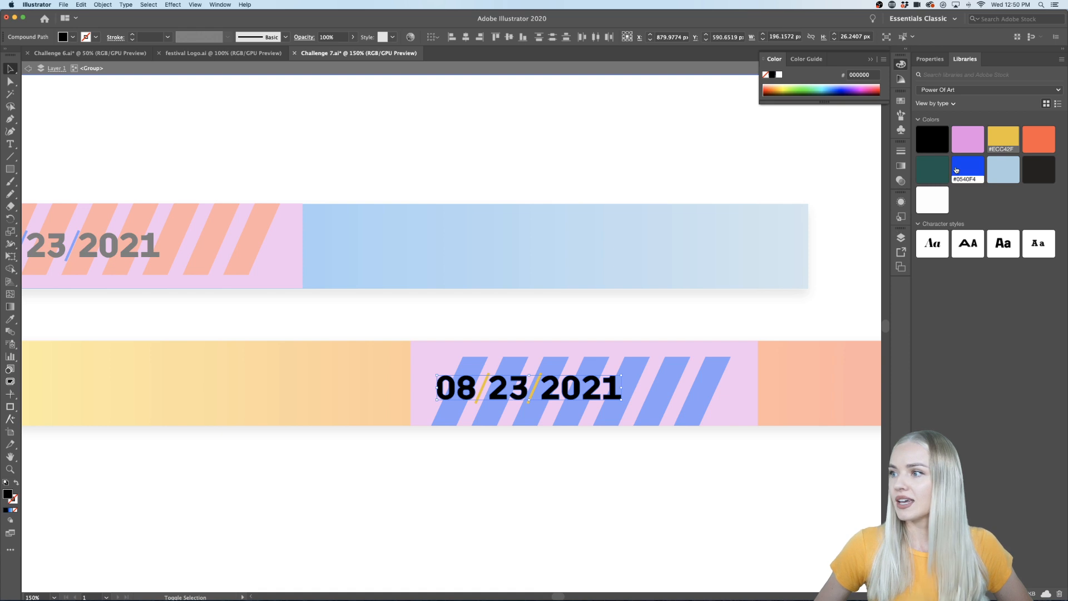
pyautogui.click(1024, 133)
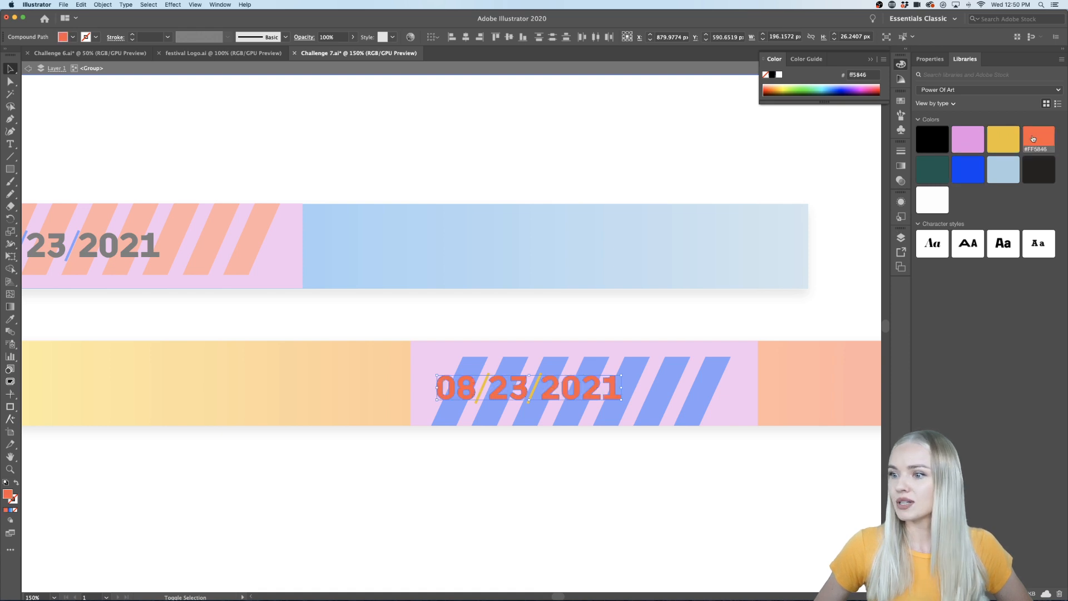
pyautogui.click(607, 566)
# Review both wristbands at artboard scale and examine the upper band's date up close.
pyautogui.press('super+minus')
pyautogui.press('super+minus')
pyautogui.press('super+minus')
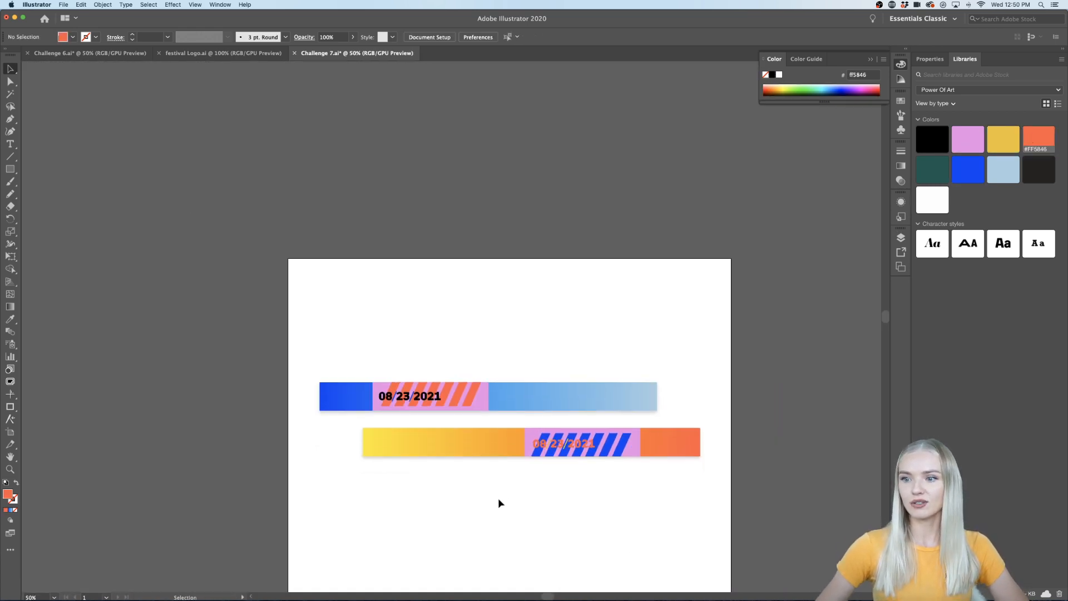
pyautogui.press('super+equal')
pyautogui.press('super+equal')
pyautogui.press('super+equal')
pyautogui.press('super+equal')
pyautogui.press('super+equal')
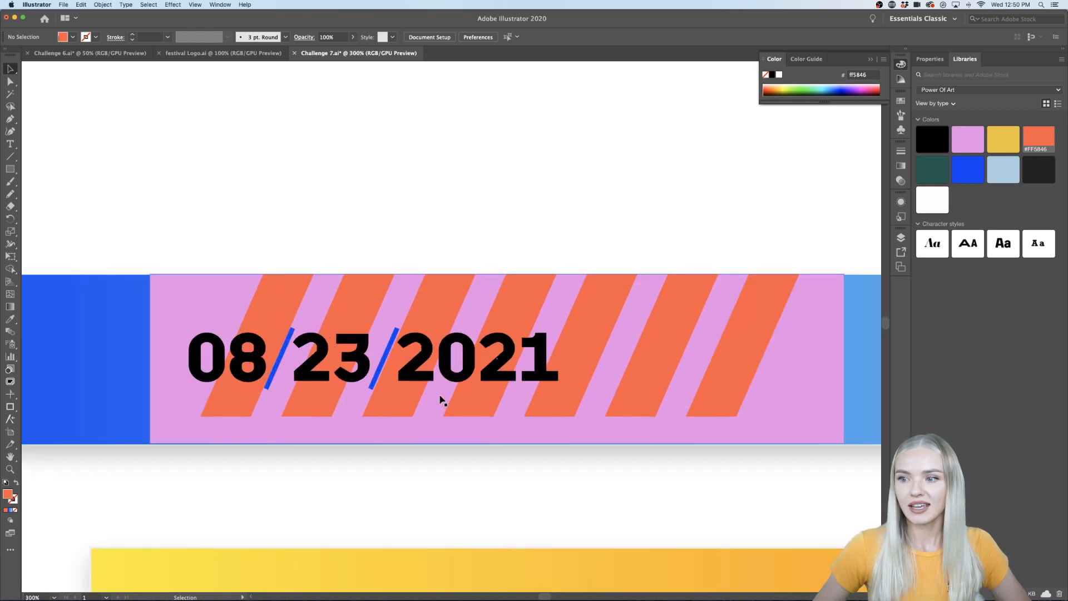
# Fill all the digits of the upper band's date with the library's yellow #ECC42F.
pyautogui.doubleClick(531, 360)
pyautogui.click(536, 360)
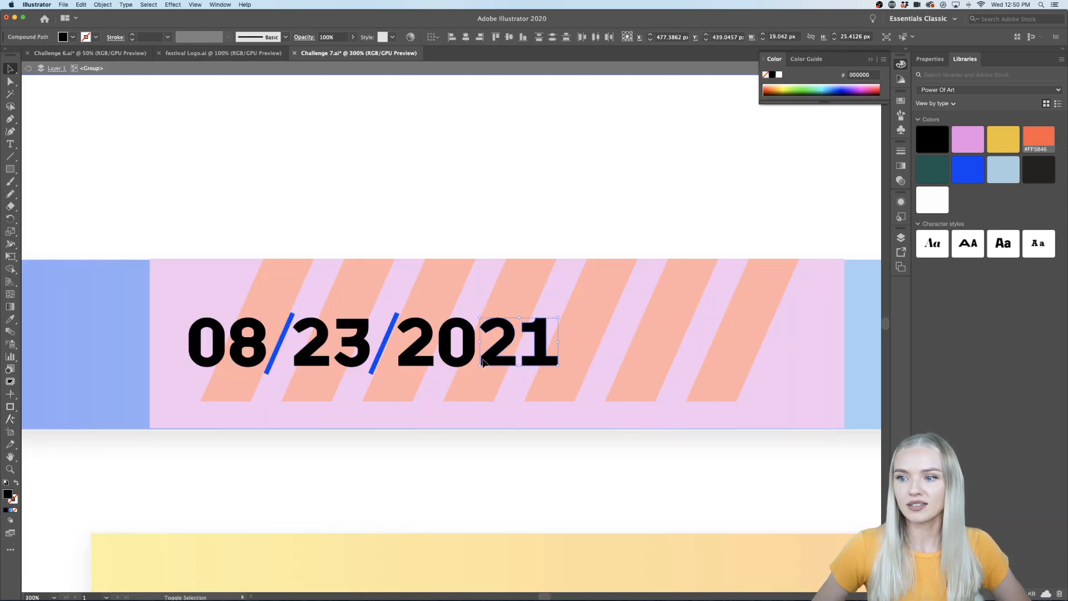
pyautogui.keyDown('shift'); pyautogui.click(415, 356); pyautogui.keyUp('shift')
pyautogui.keyDown('shift'); pyautogui.click(381, 350); pyautogui.keyUp('shift')
pyautogui.keyDown('shift'); pyautogui.click(350, 353); pyautogui.keyUp('shift')
pyautogui.keyDown('shift'); pyautogui.click(314, 359); pyautogui.keyUp('shift')
pyautogui.keyDown('shift'); pyautogui.click(256, 354); pyautogui.keyUp('shift')
pyautogui.keyDown('shift'); pyautogui.click(215, 354); pyautogui.keyUp('shift')
pyautogui.click(1000, 136)
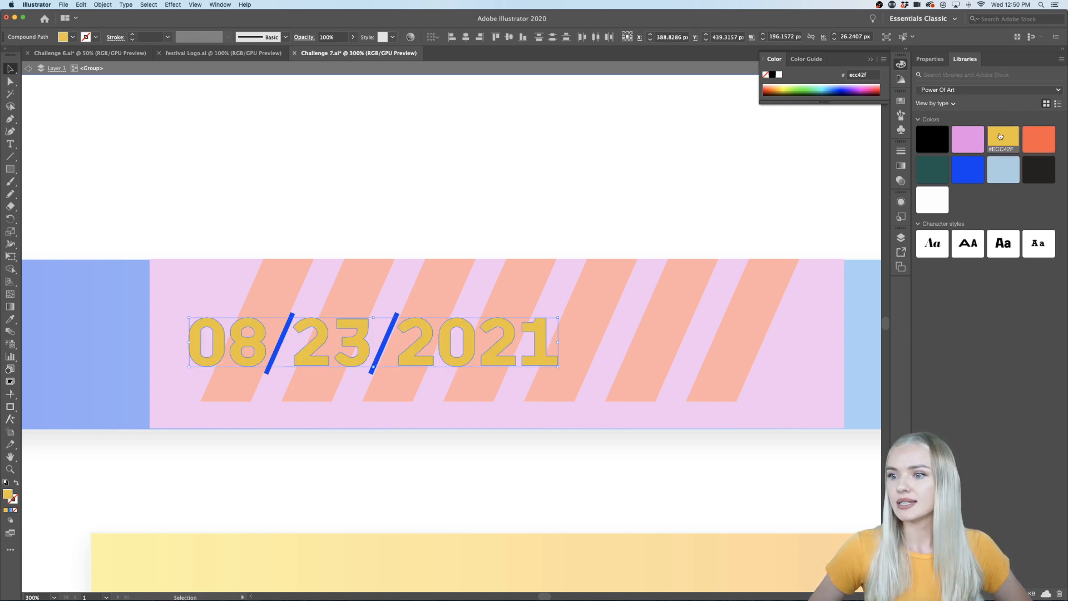
pyautogui.doubleClick(671, 209)
pyautogui.press('super+minus')
pyautogui.press('super+minus')
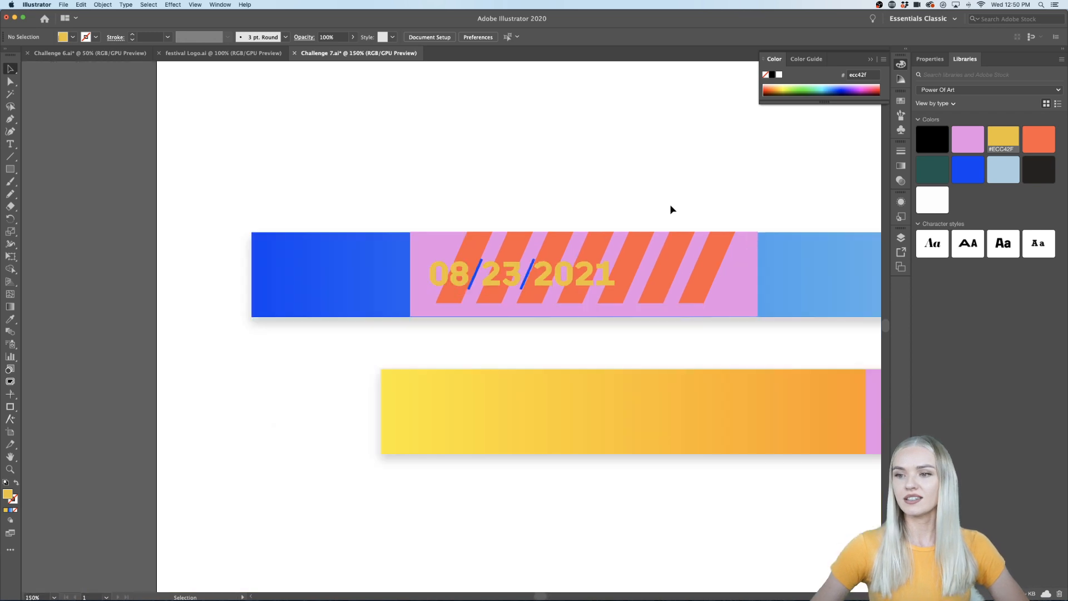
pyautogui.press('super+minus')
pyautogui.press('super+minus')
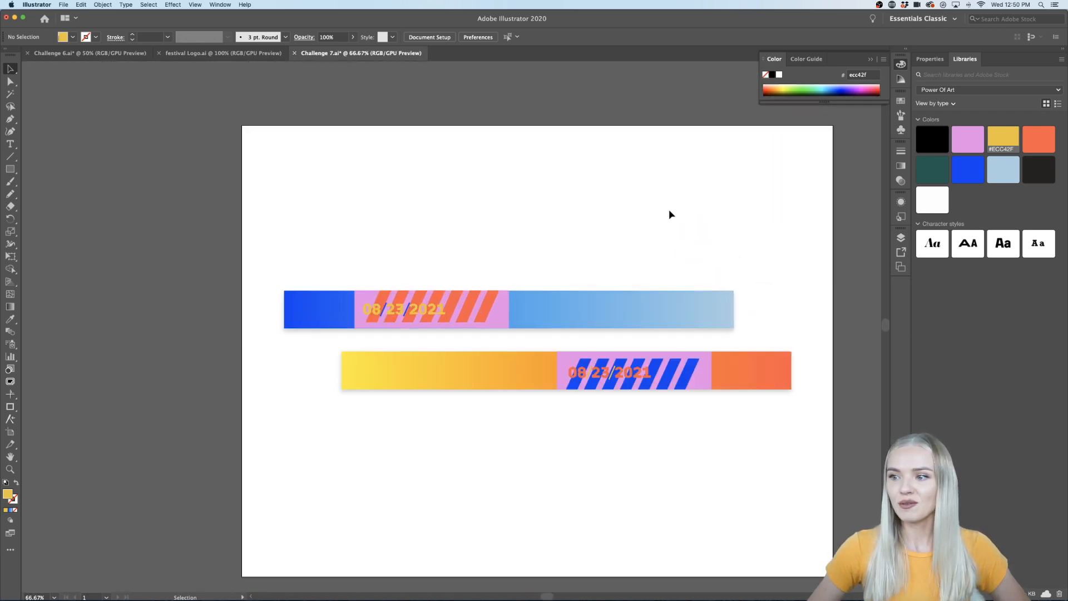
# Add a text box reading "VIP ACCESS" in the empty area above the bands, in 36 pt Kade Regular.
pyautogui.hscroll(1, 669, 210)
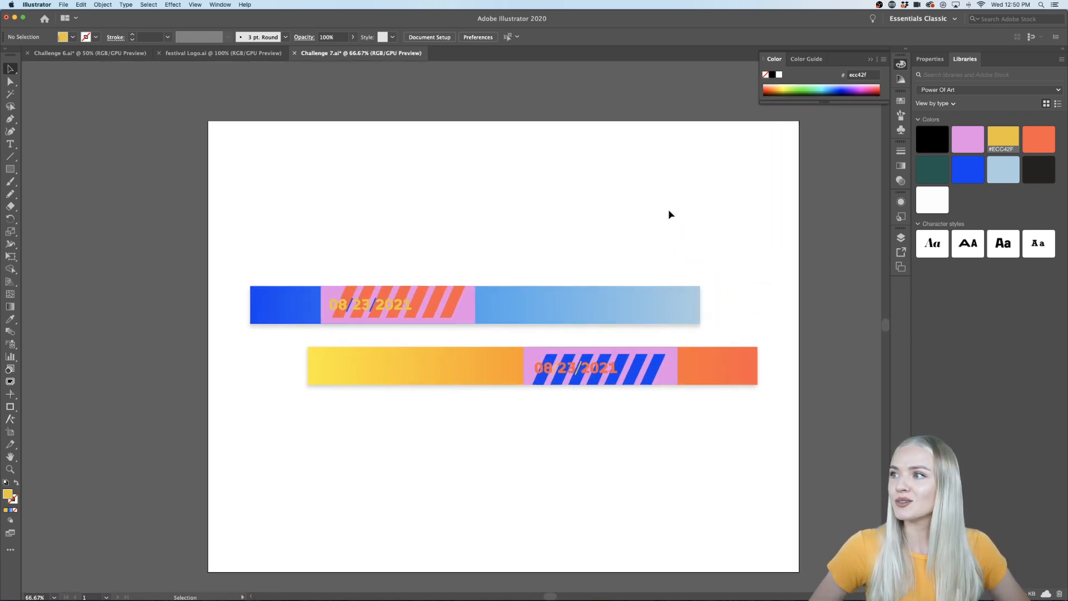
pyautogui.scroll(1, 668, 209)
pyautogui.scroll(-2, 669, 209)
pyautogui.hscroll(-2, 669, 209)
pyautogui.scroll(-1, 669, 210)
pyautogui.hscroll(1, 669, 210)
pyautogui.click(11, 146)
pyautogui.moveTo(448, 159); pyautogui.dragTo(705, 217)
pyautogui.write('VIO')
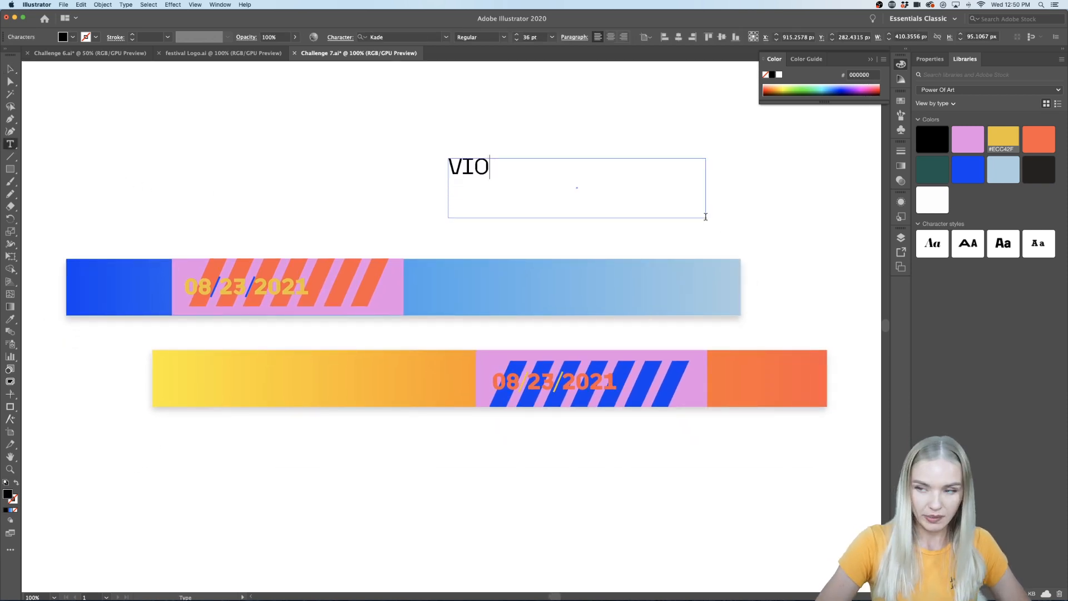
pyautogui.press('BackSpace')
pyautogui.write('p')
pyautogui.press('BackSpace')
pyautogui.write('P')
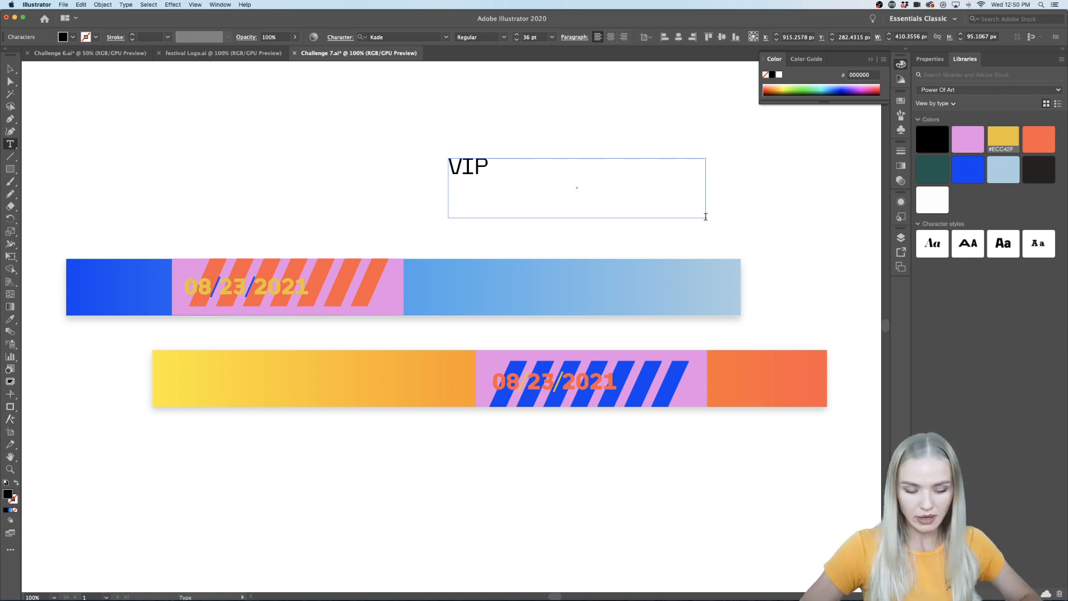
pyautogui.write('ACCESS')
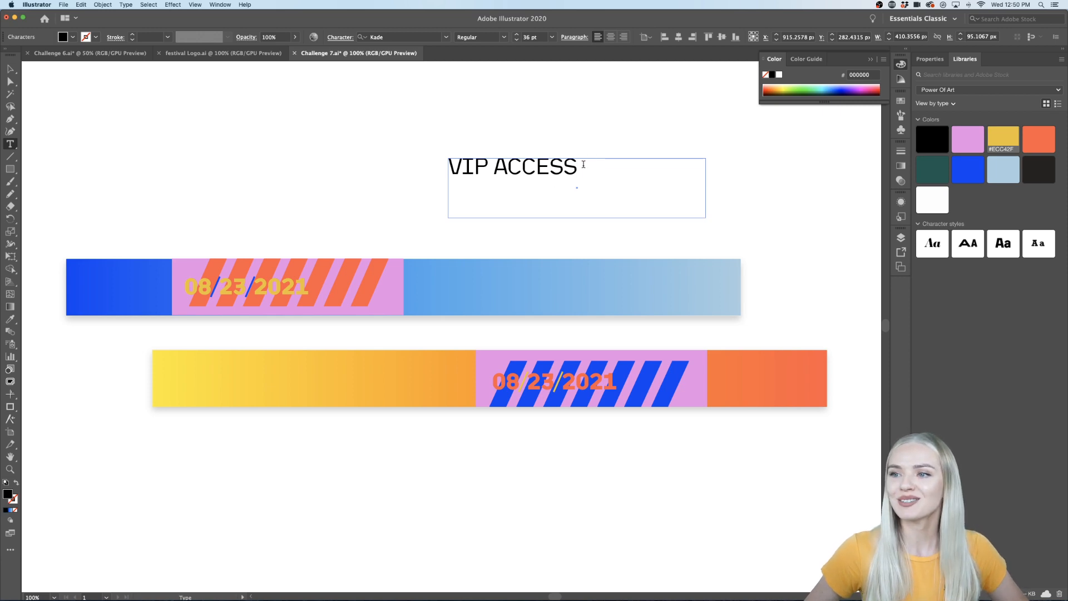
# Move the "VIP ACCESS" text onto the lower band's yellow-orange section, beside the pink panel.
pyautogui.click(10, 69)
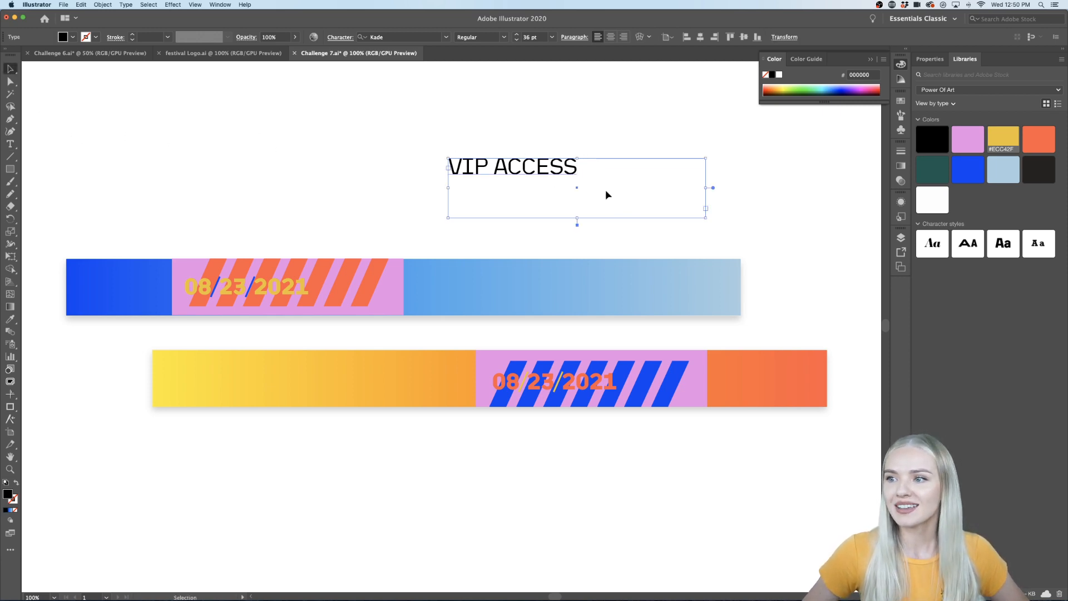
pyautogui.moveTo(575, 173); pyautogui.dragTo(452, 388)
pyautogui.click(381, 462)
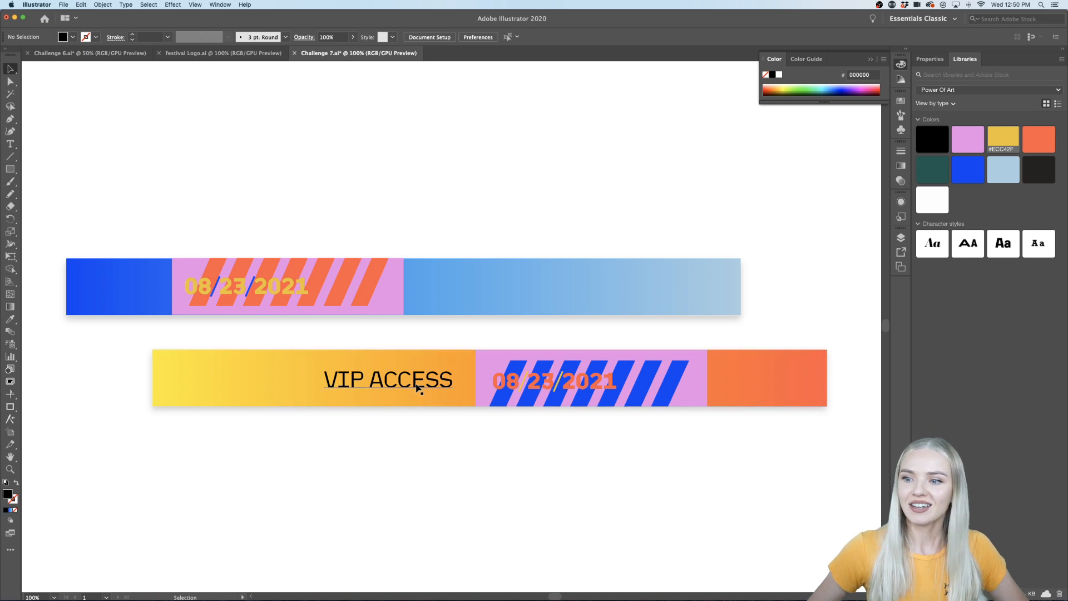
# Duplicate the "VIP ACCESS" text onto the upper band's light blue section and reword the copy as "VISITOR".
pyautogui.moveTo(417, 387); pyautogui.dragTo(518, 296)
pyautogui.click(492, 216)
pyautogui.tripleClick(487, 287)
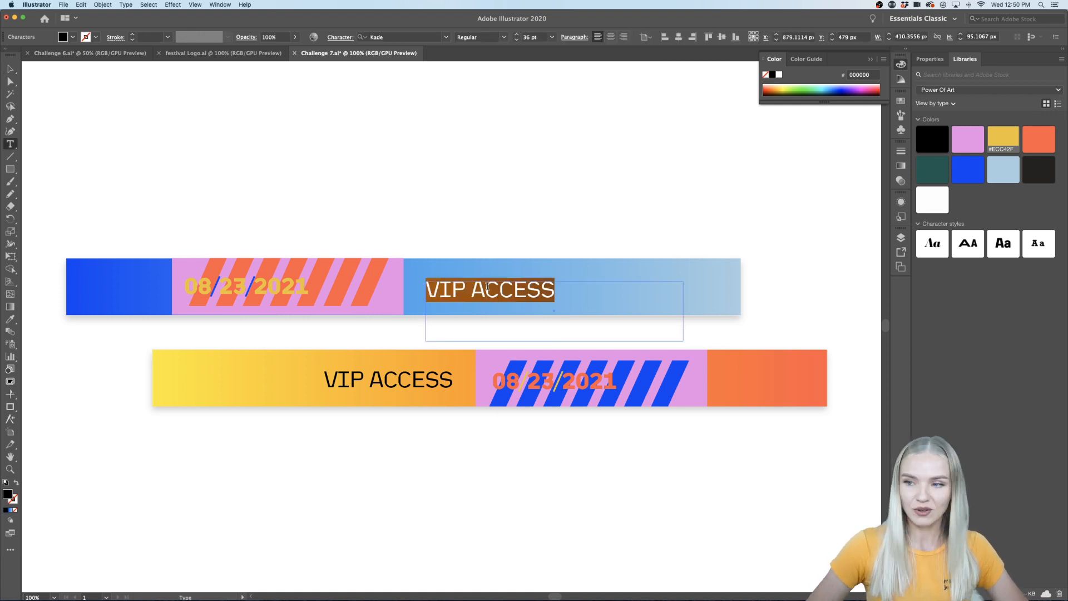
pyautogui.press('BackSpace')
pyautogui.write('V')
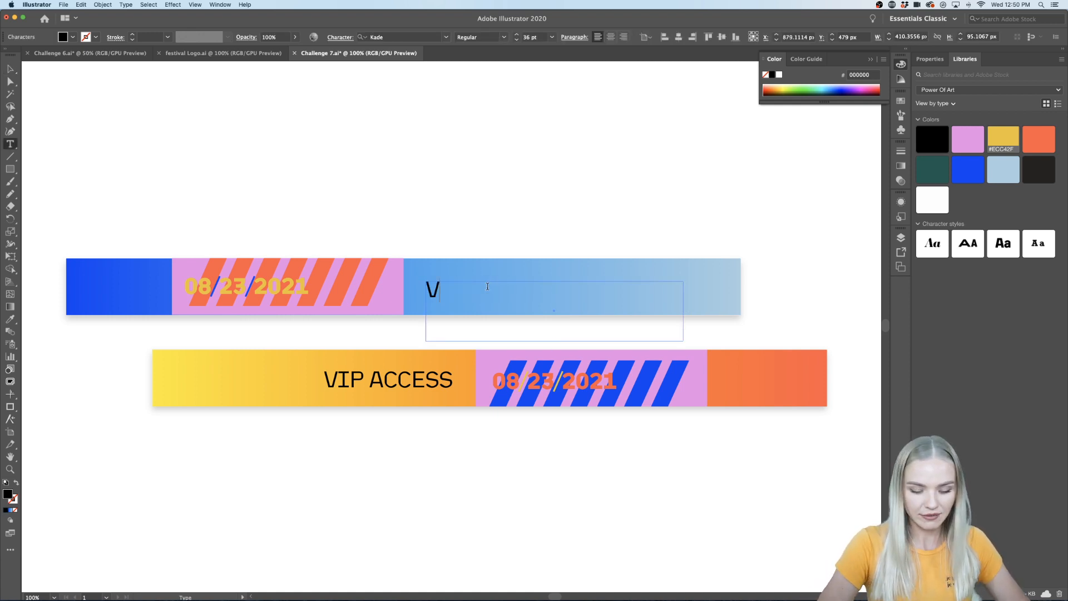
pyautogui.write('ISITOR')
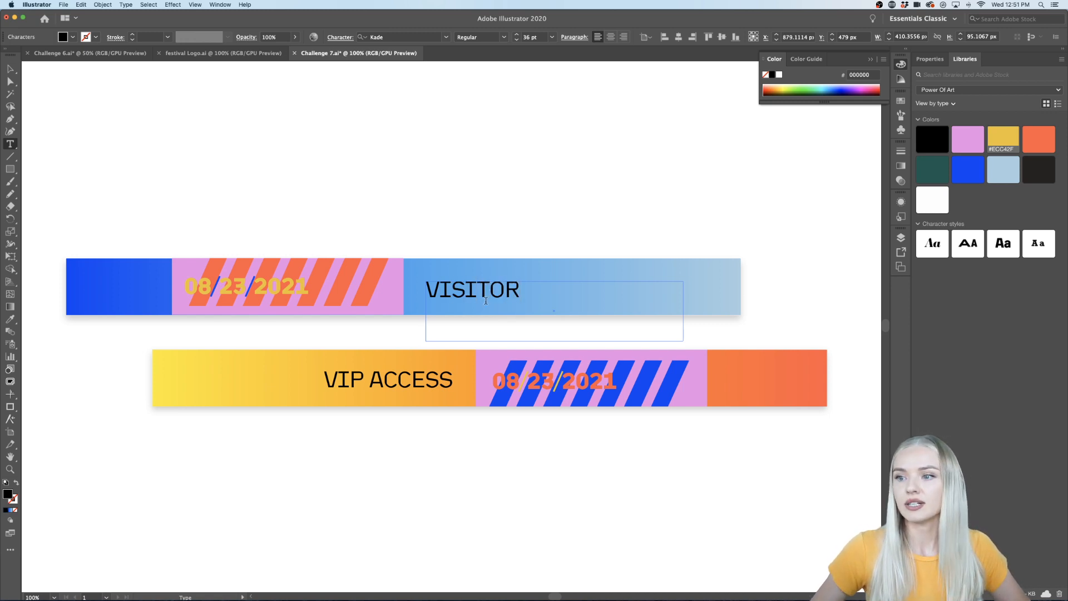
pyautogui.press('Escape')
pyautogui.click(317, 181)
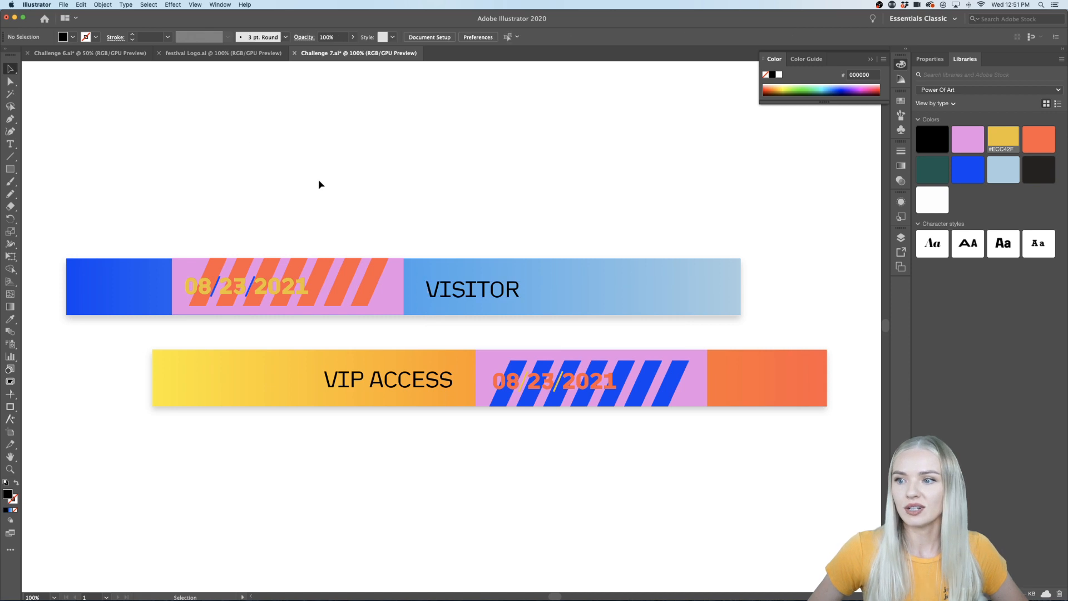
# Colour the "VISITOR" text with the library's orange #FF5846.
pyautogui.scroll(-1, 346, 199)
pyautogui.doubleClick(494, 284)
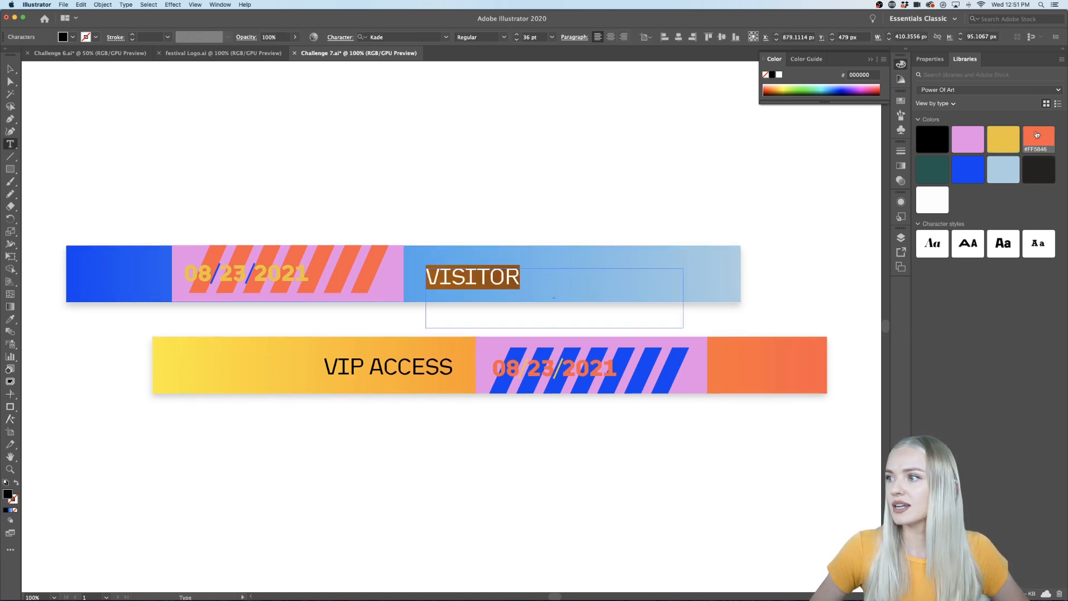
pyautogui.click(1039, 138)
pyautogui.press('Escape')
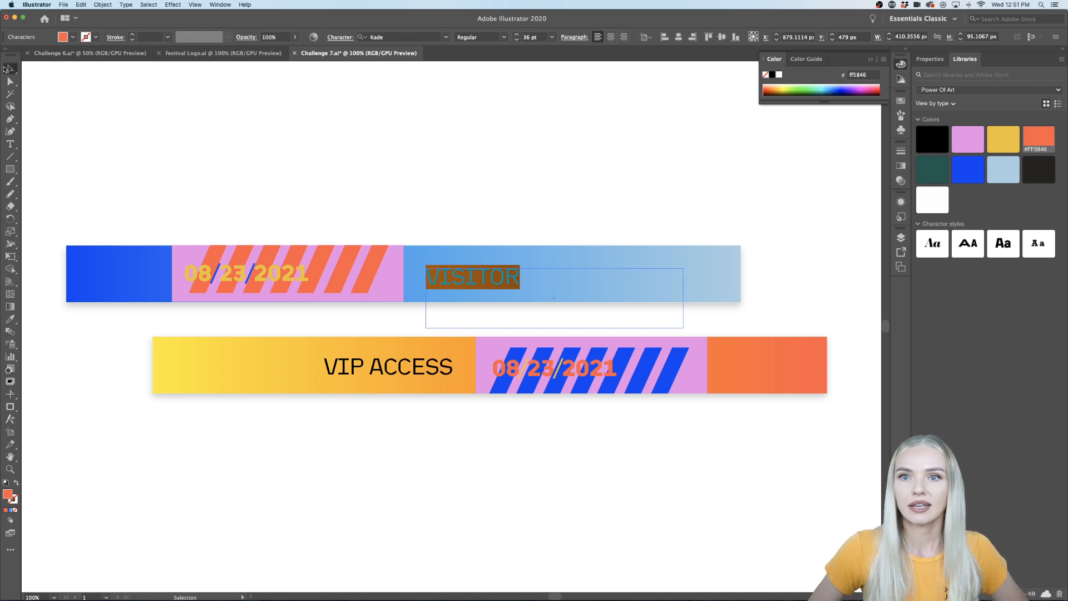
pyautogui.click(163, 199)
pyautogui.scroll(-1, 163, 198)
# Enlarge the "VISITOR" text to 60 pt and move it up slightly to centre it within the band's height.
pyautogui.click(435, 276)
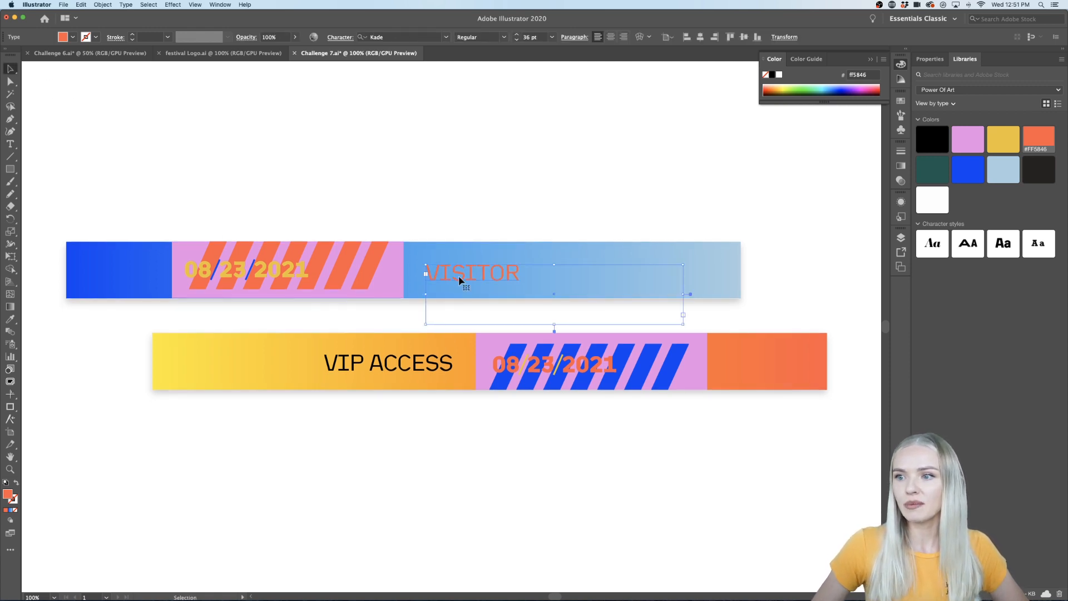
pyautogui.click(930, 59)
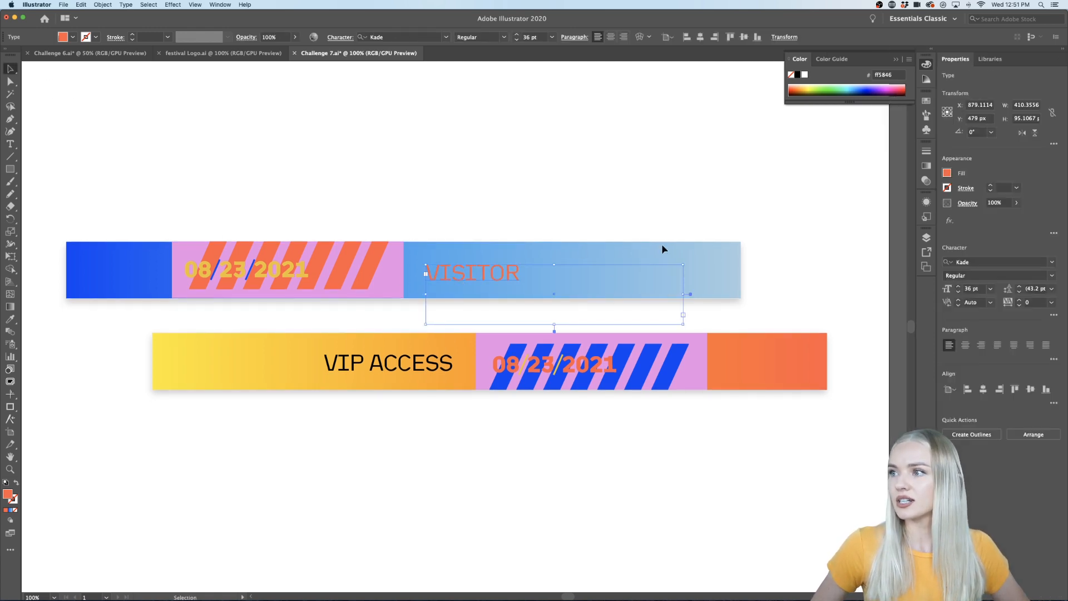
pyautogui.doubleClick(488, 276)
pyautogui.click(990, 289)
pyautogui.click(1006, 466)
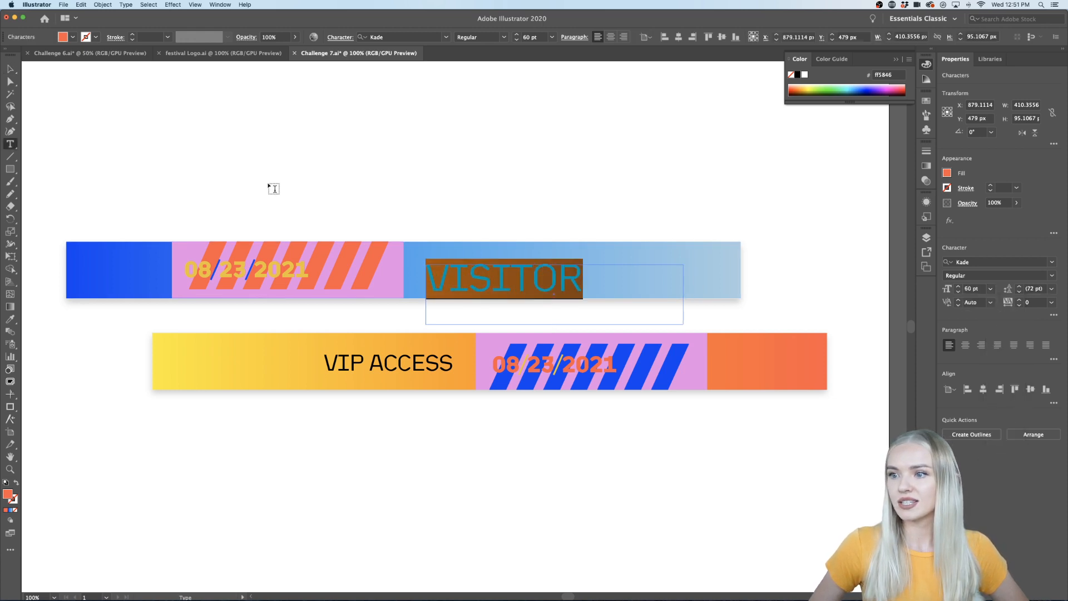
pyautogui.click(10, 69)
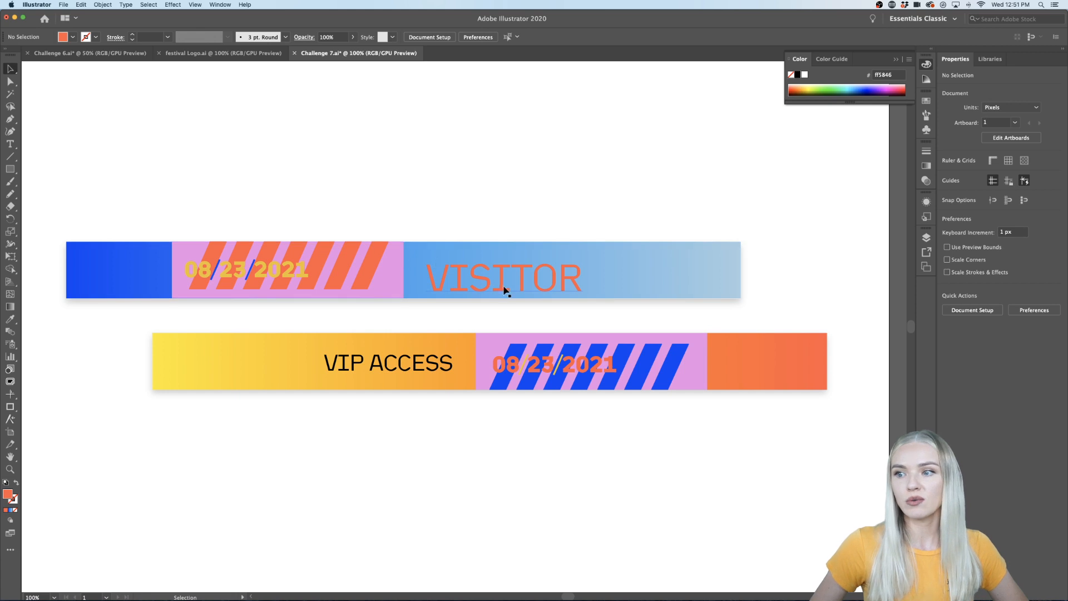
pyautogui.moveTo(506, 290); pyautogui.dragTo(503, 279)
pyautogui.click(508, 173)
# Match the "VIP ACCESS" text to "VISITOR" with the Eyedropper and shift it clear of the lower band's pink panel.
pyautogui.scroll(-1, 508, 174)
pyautogui.doubleClick(428, 343)
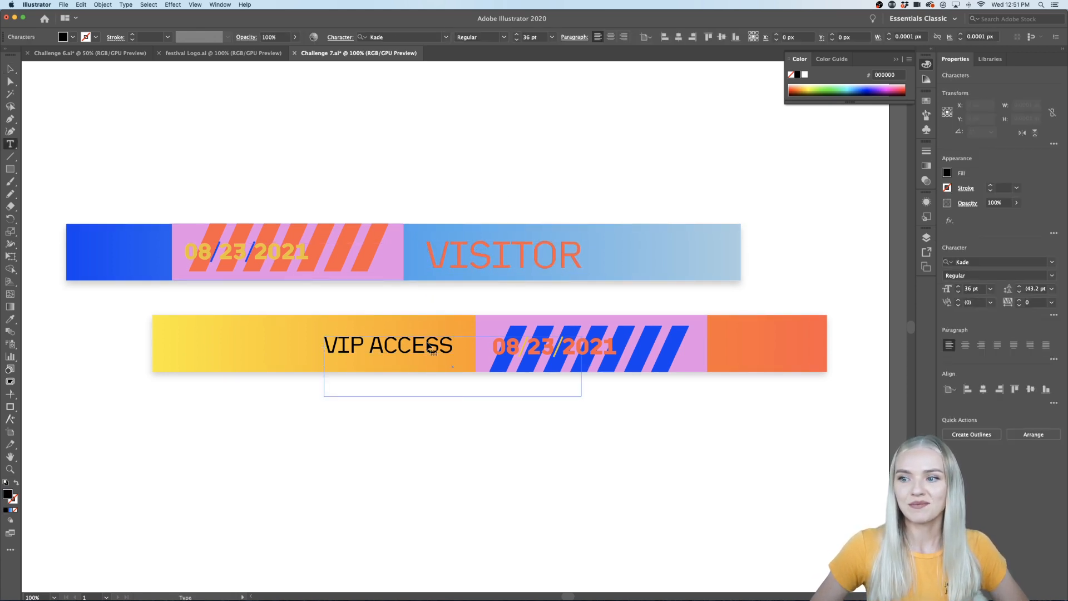
pyautogui.press('super+a')
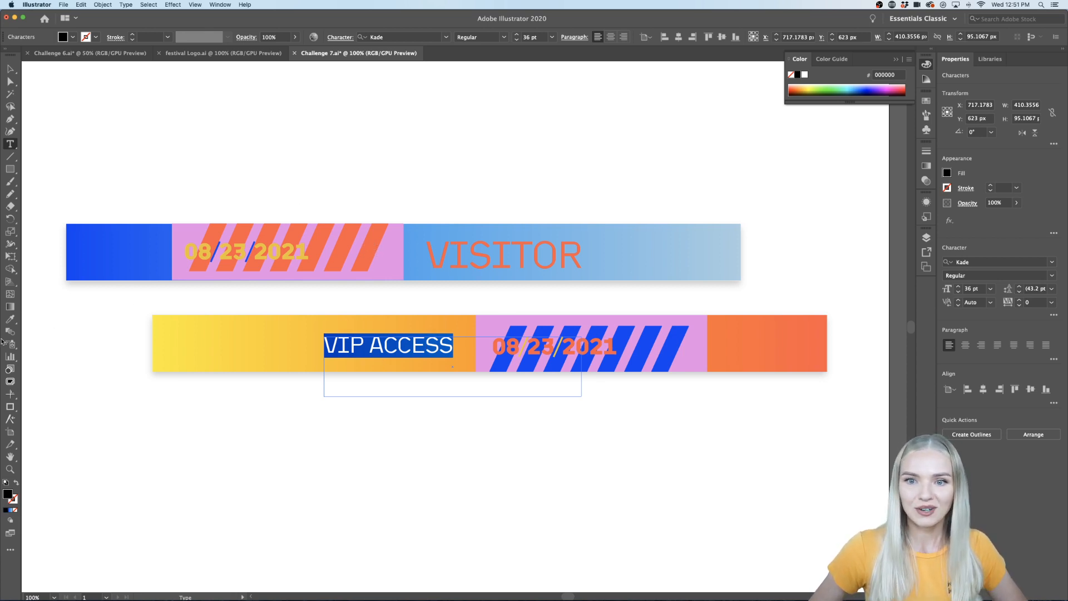
pyautogui.click(10, 320)
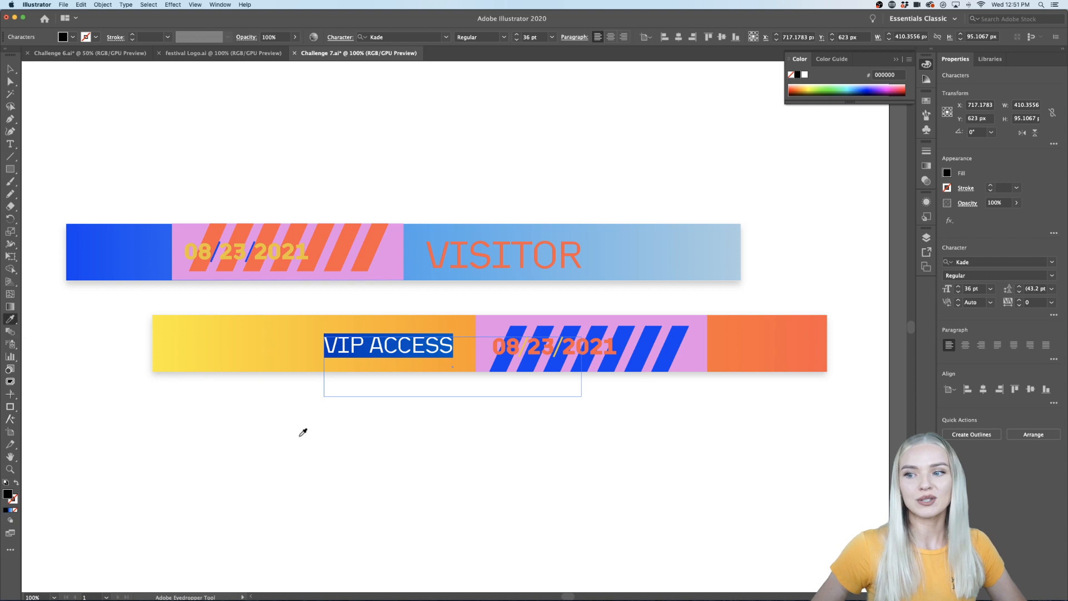
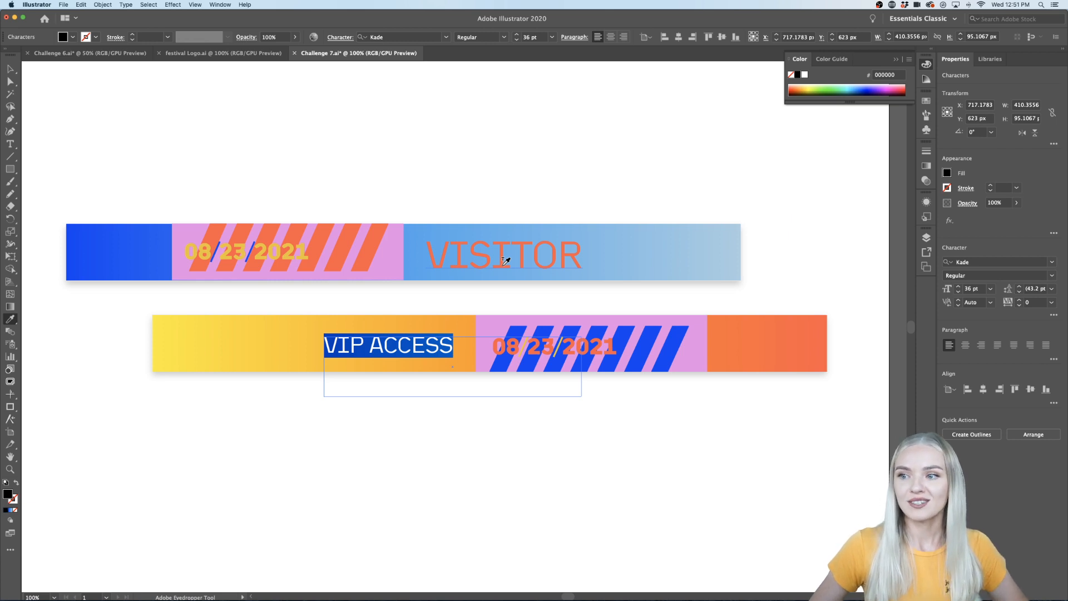
pyautogui.click(505, 261)
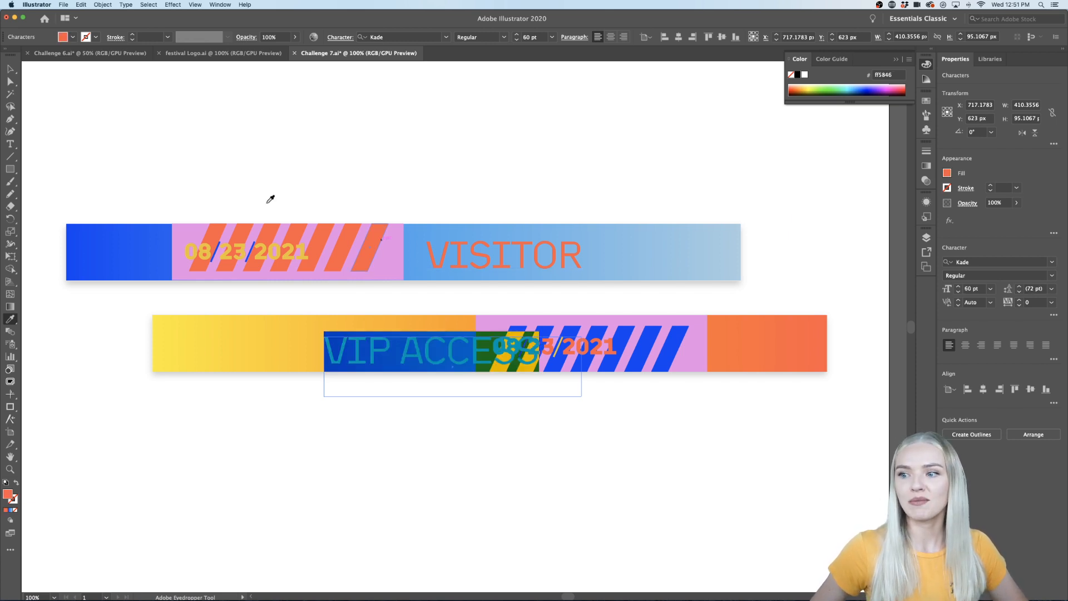
pyautogui.moveTo(433, 359); pyautogui.dragTo(363, 356)
# Recolour the "VIP ACCESS" text with the blue sampled from the lower band's stripes.
pyautogui.tripleClick(395, 350)
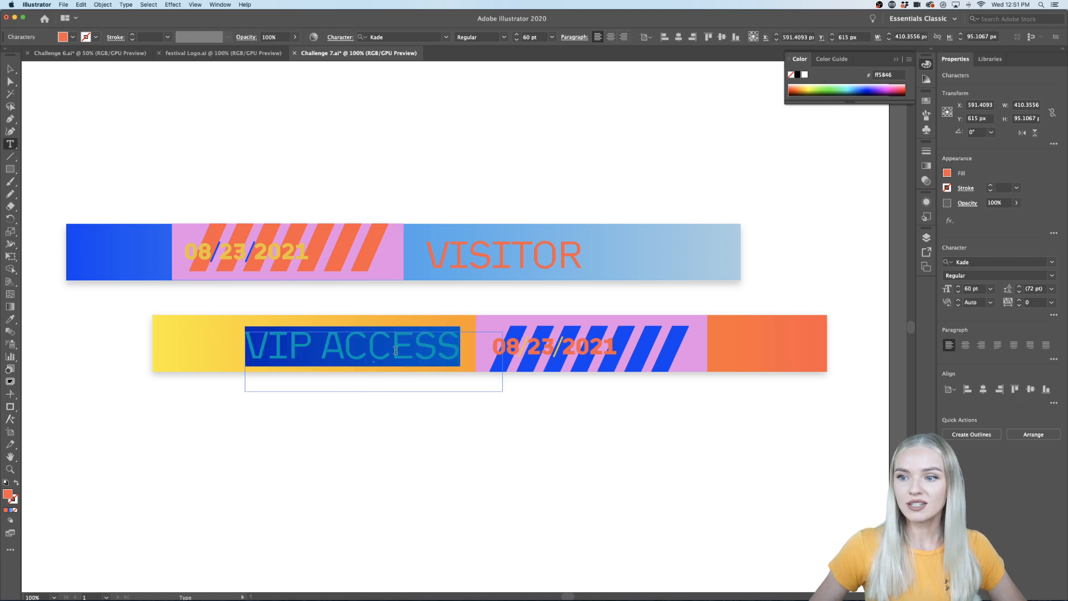
pyautogui.click(10, 318)
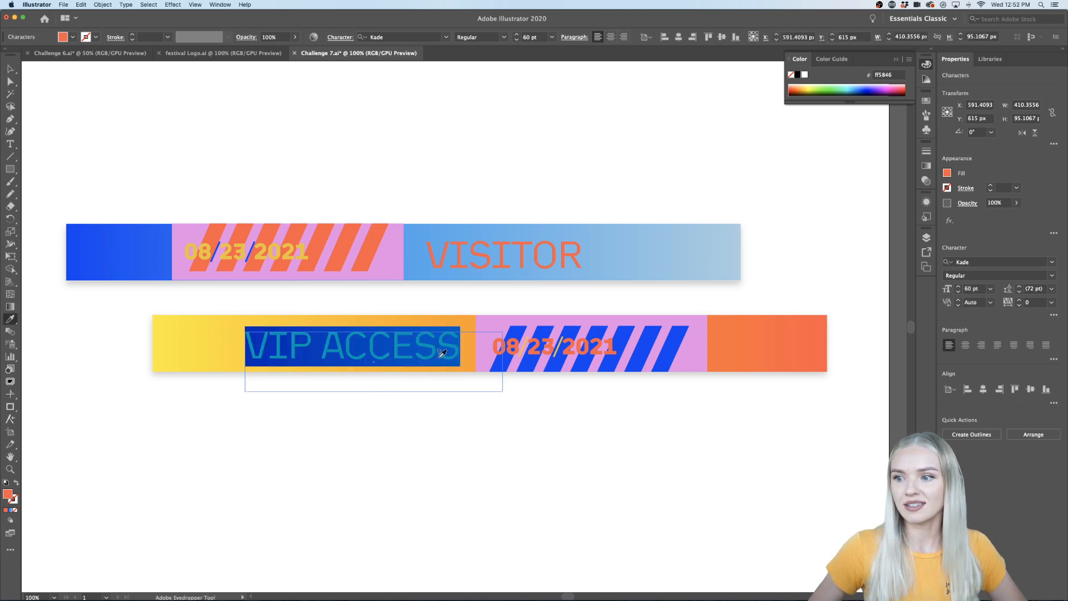
pyautogui.click(523, 365)
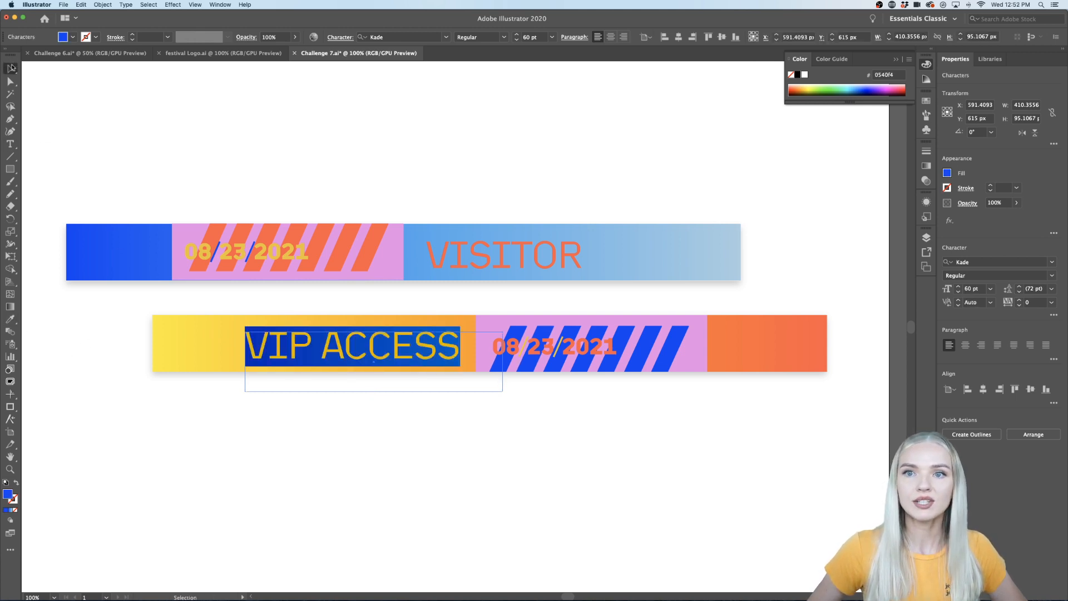
pyautogui.click(11, 68)
pyautogui.click(133, 143)
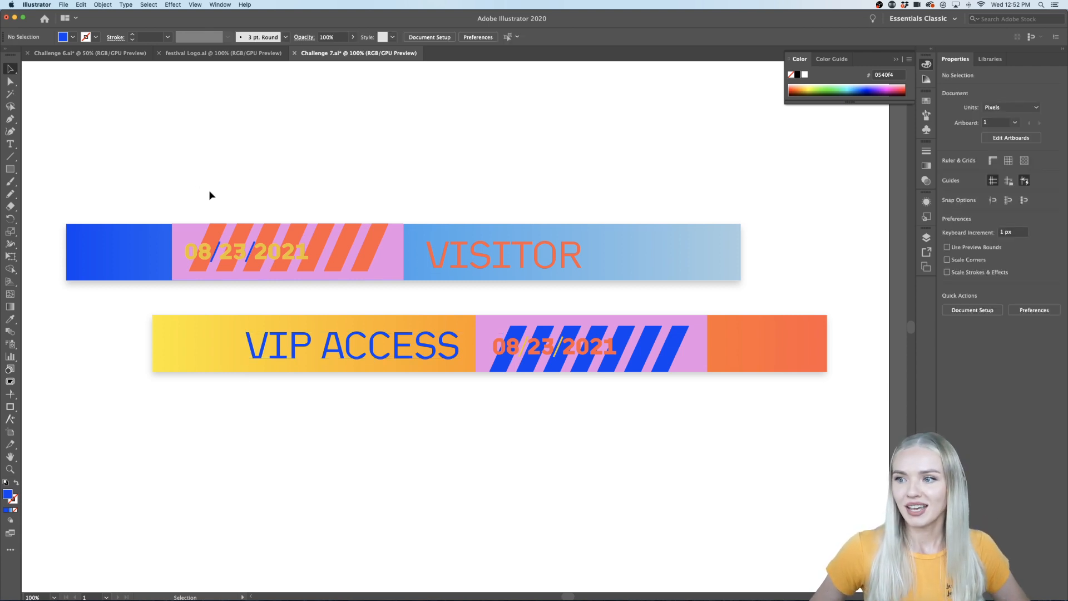
# Shift the upper band's pink panel, stripes, date and "VISITOR" text together slightly to the right along the band.
pyautogui.click(438, 266)
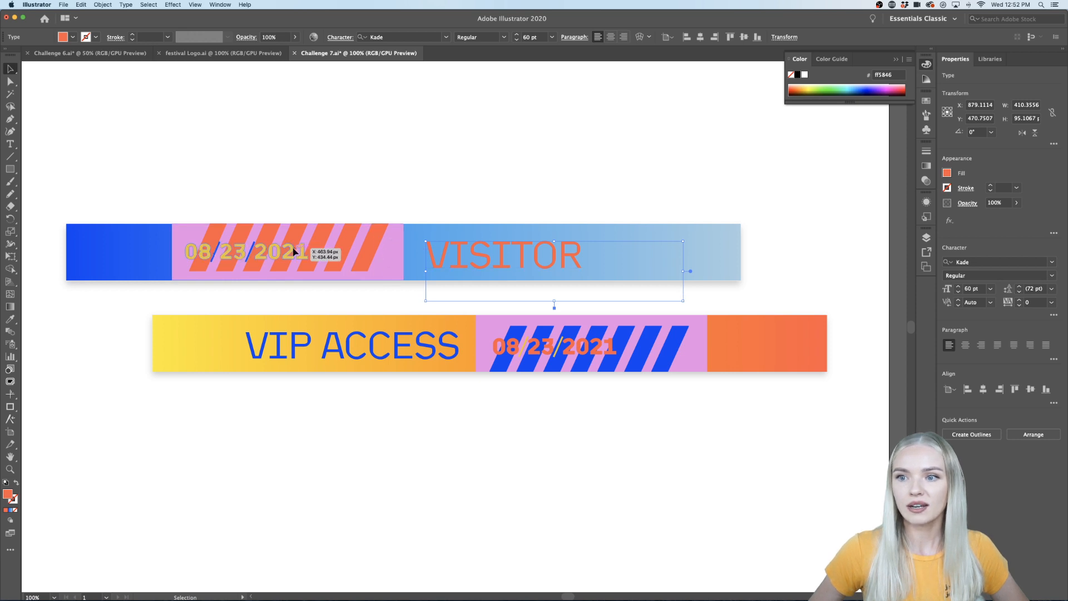
pyautogui.click(233, 251)
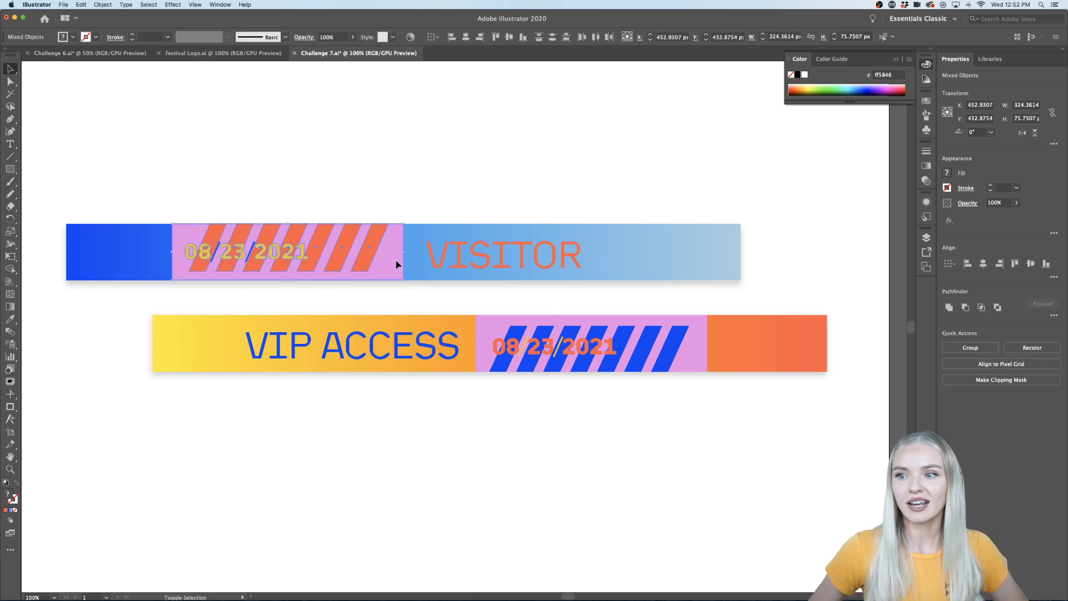
pyautogui.keyDown('shift'); pyautogui.click(433, 262); pyautogui.keyUp('shift')
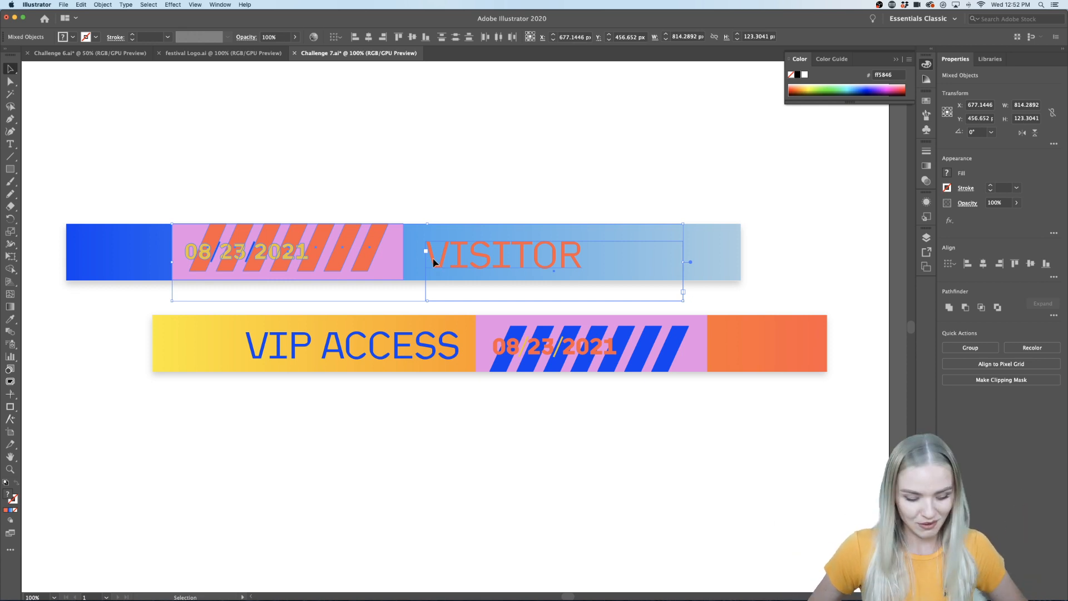
pyautogui.moveTo(433, 262); pyautogui.dragTo(456, 257)
pyautogui.click(451, 144)
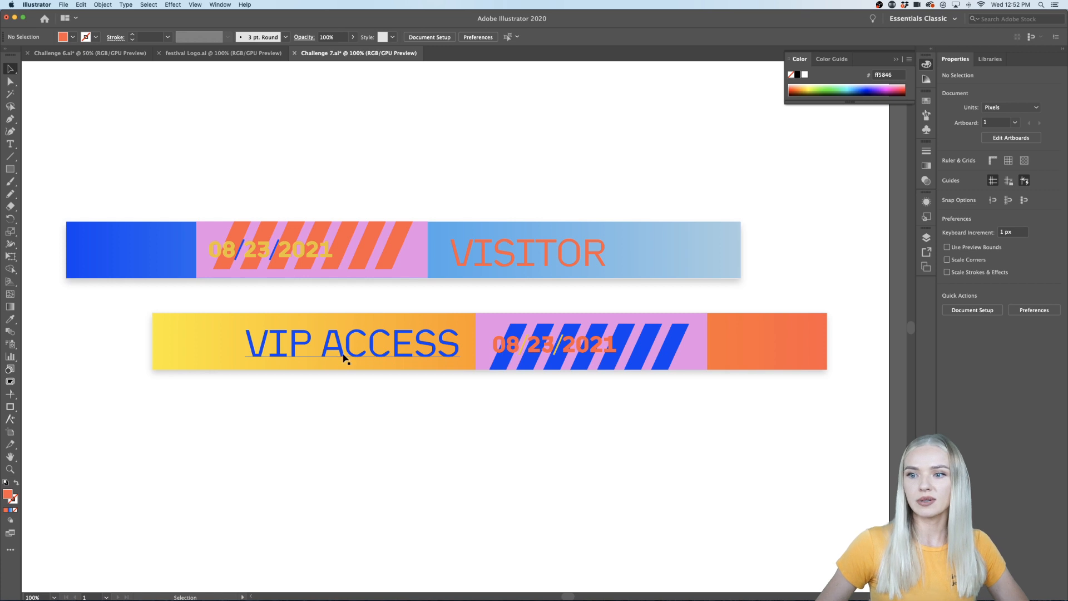
pyautogui.click(345, 352)
pyautogui.click(532, 423)
pyautogui.scroll(-2, 532, 423)
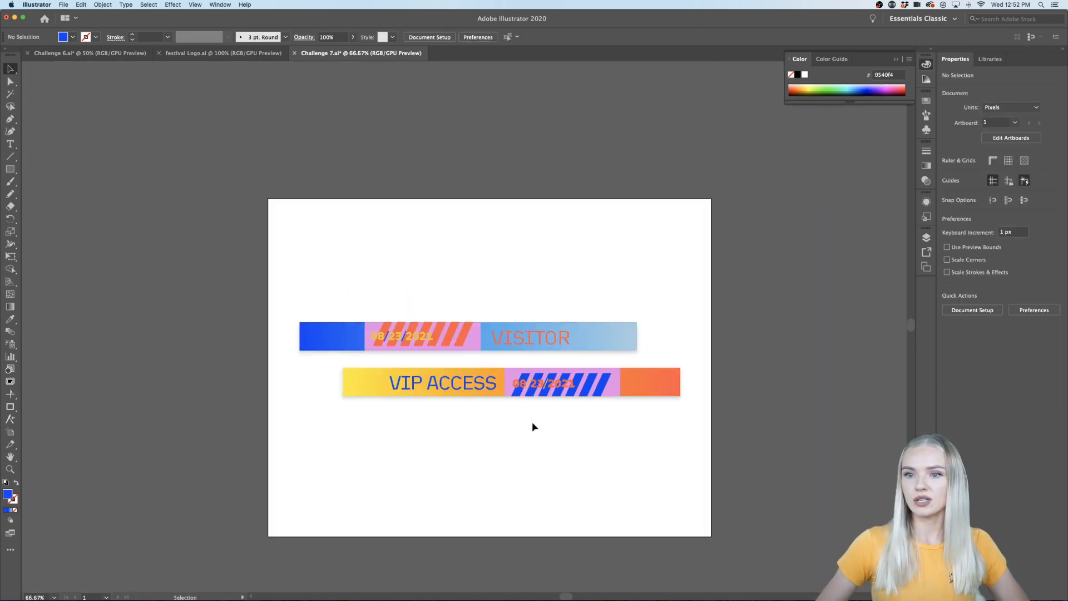
pyautogui.scroll(1, 533, 422)
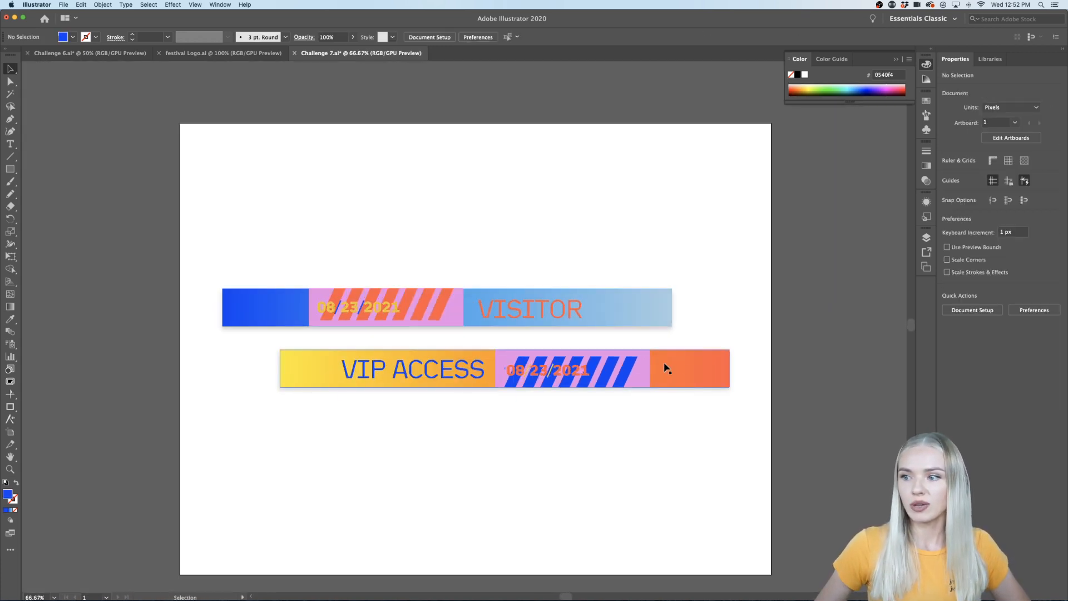
pyautogui.click(366, 372)
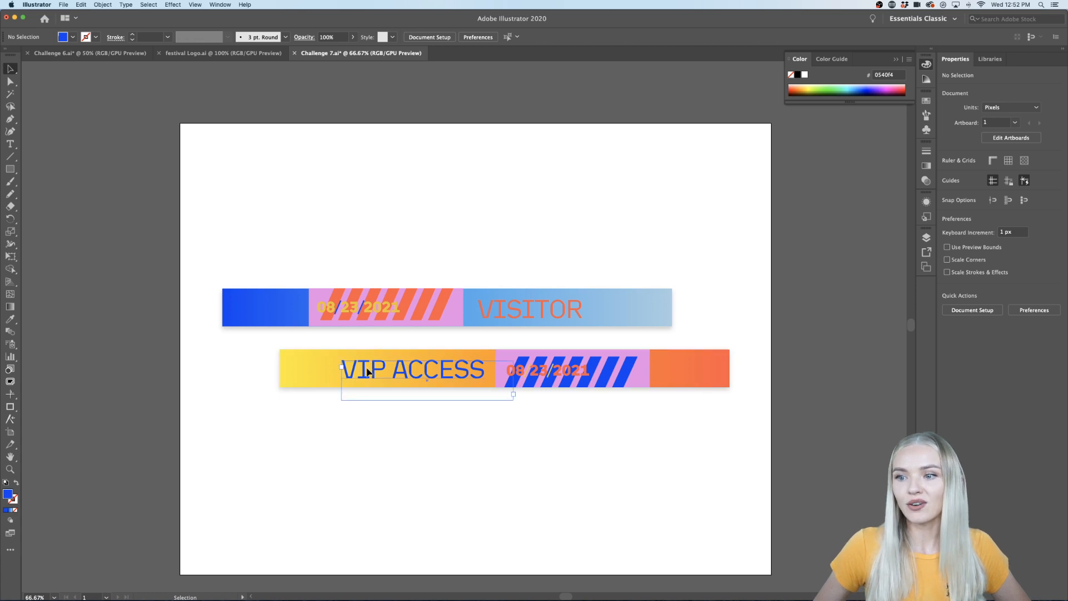
pyautogui.keyDown('shift'); pyautogui.click(579, 371); pyautogui.keyUp('shift')
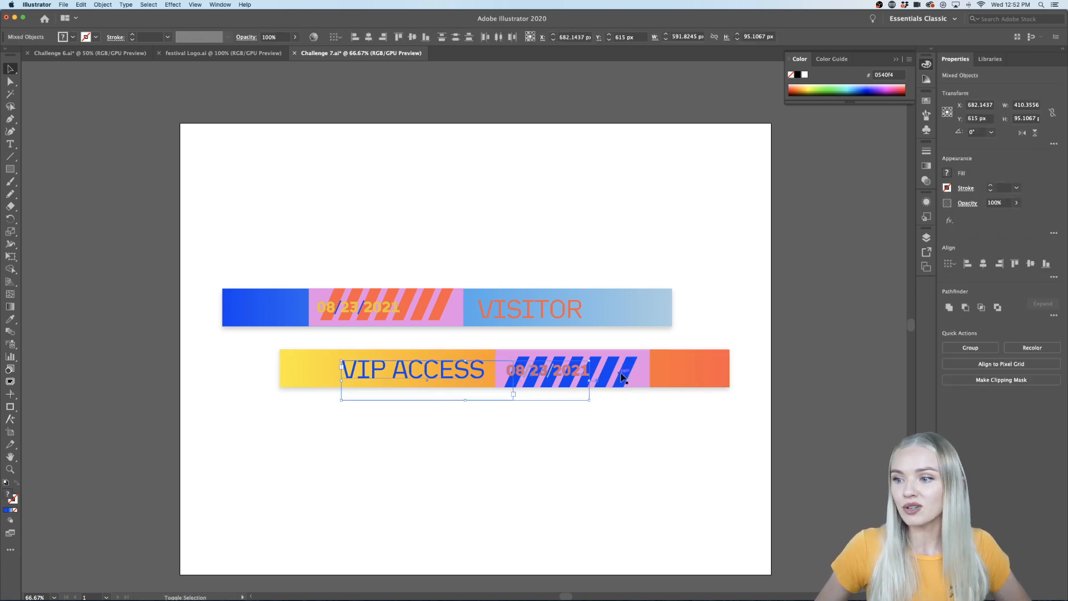
pyautogui.keyDown('shift'); pyautogui.click(645, 368); pyautogui.keyUp('shift')
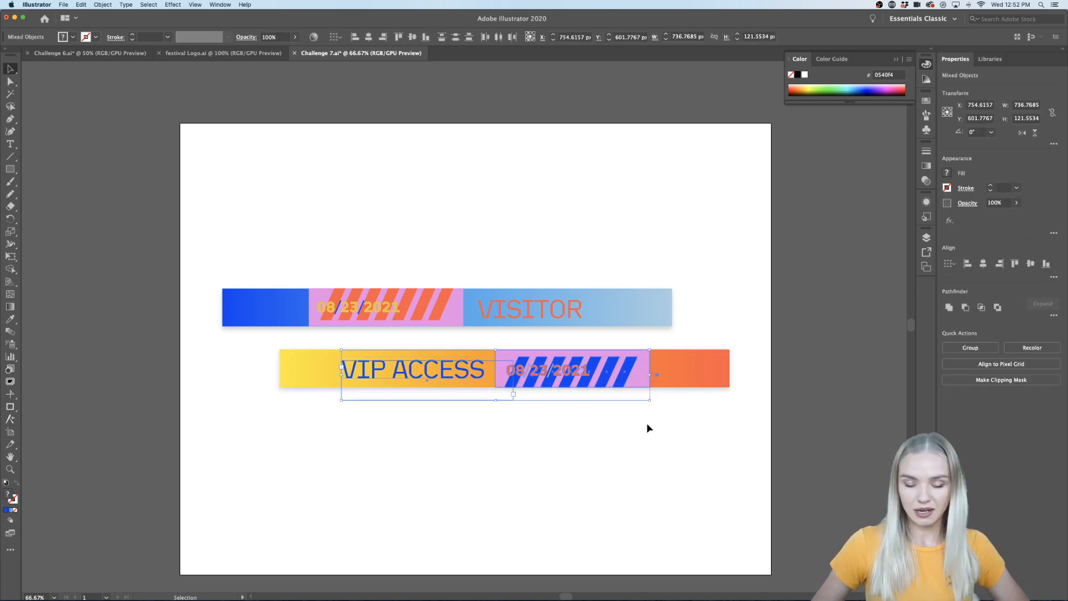
pyautogui.click(646, 422)
pyautogui.scroll(-1, 481, 381)
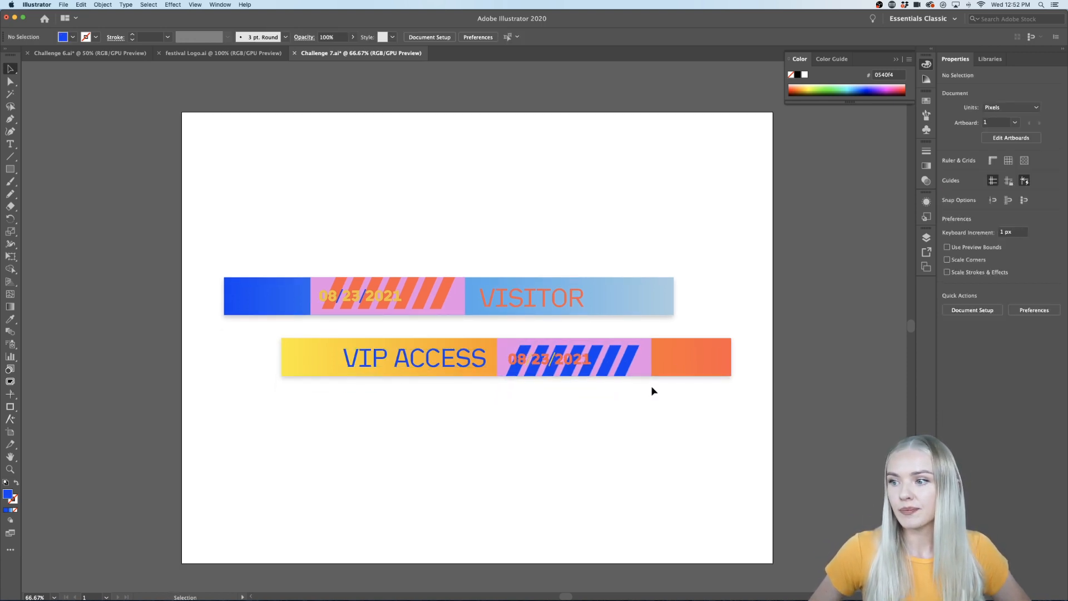
pyautogui.click(484, 301)
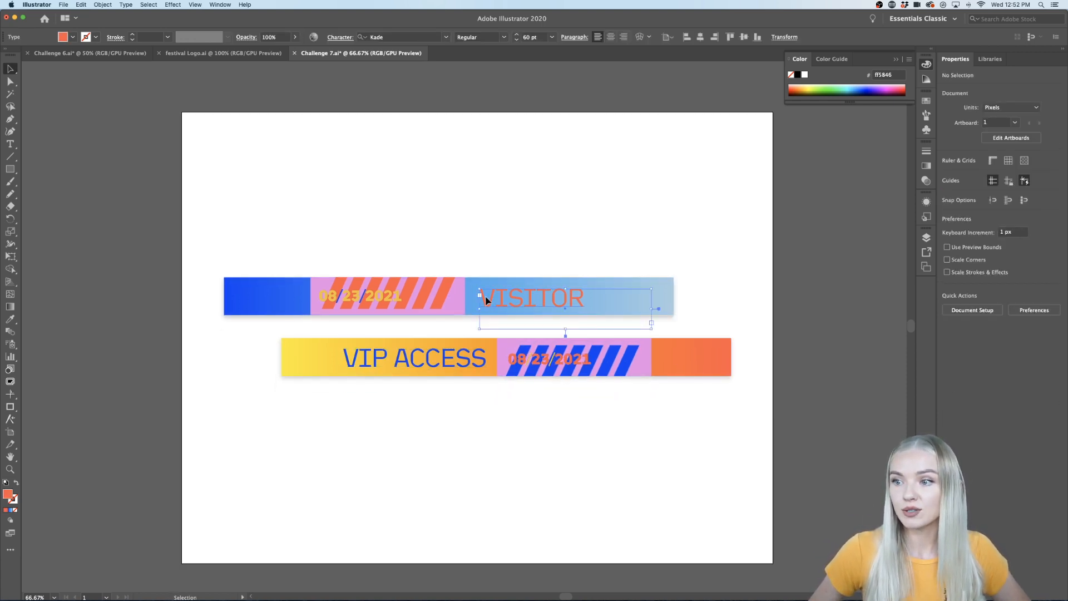
pyautogui.keyDown('shift'); pyautogui.click(435, 300); pyautogui.keyUp('shift')
pyautogui.click(359, 300)
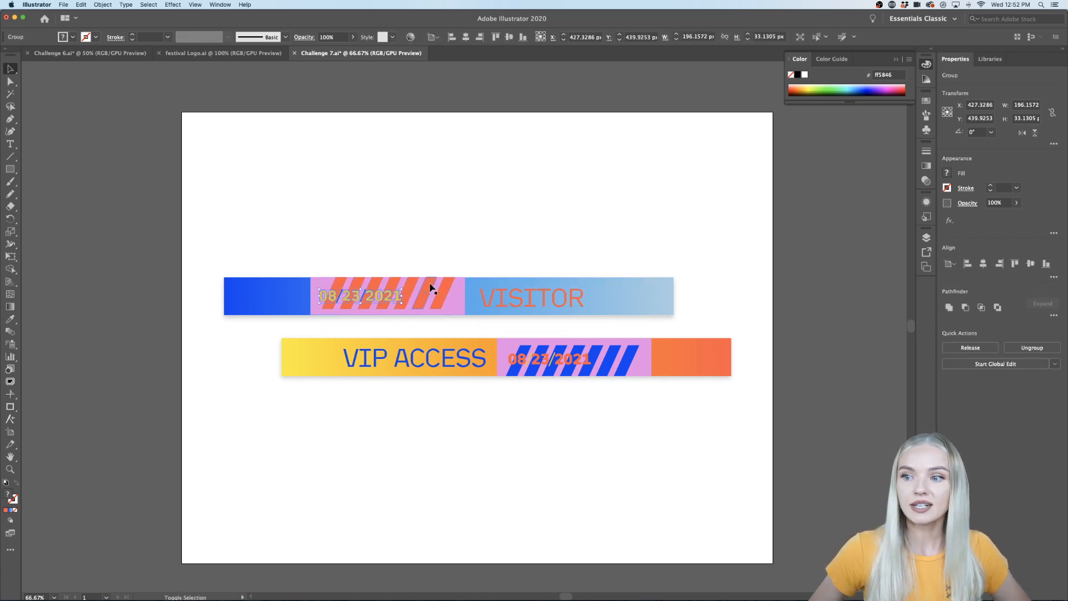
pyautogui.keyDown('shift'); pyautogui.click(443, 302); pyautogui.keyUp('shift')
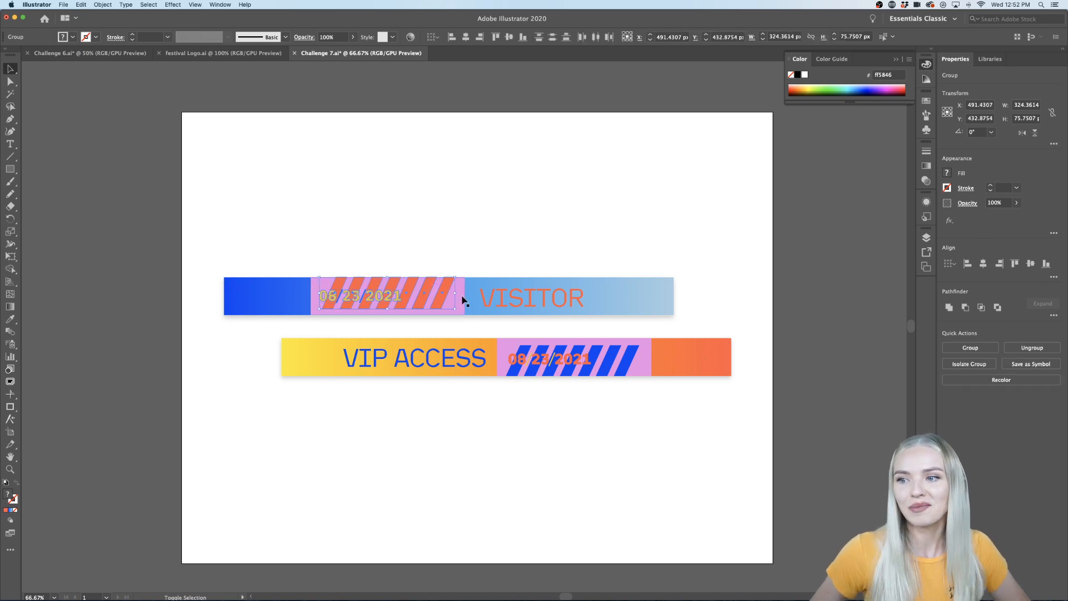
pyautogui.keyDown('shift'); pyautogui.click(488, 298); pyautogui.keyUp('shift')
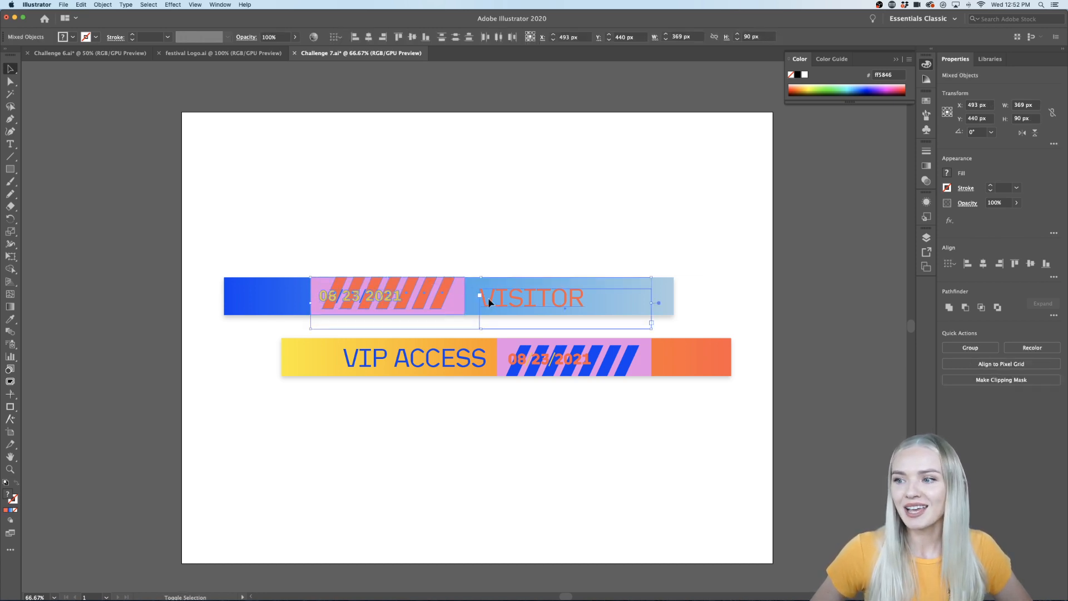
pyautogui.click(506, 211)
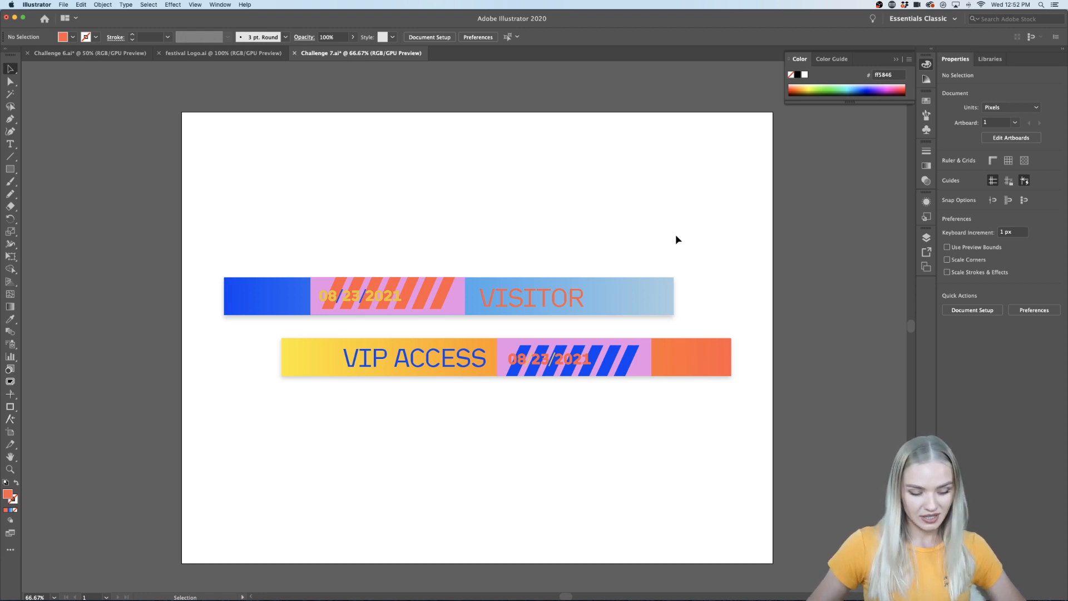
# Unlock all objects and send the blue and the yellow-orange gradient rectangles of both bands to the back.
pyautogui.press('super+a')
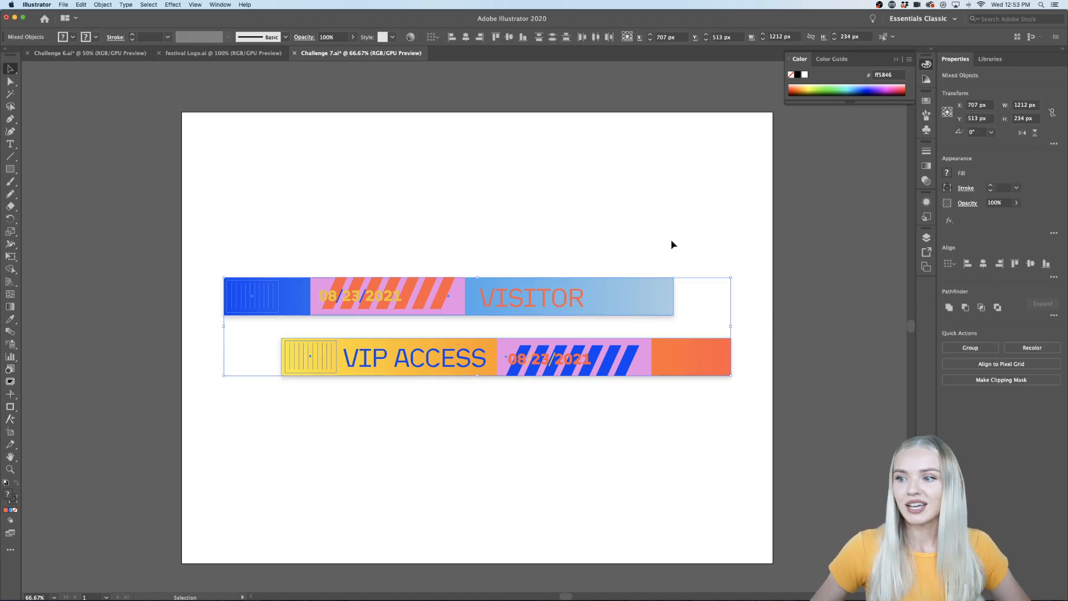
pyautogui.scroll(2, 203, 331)
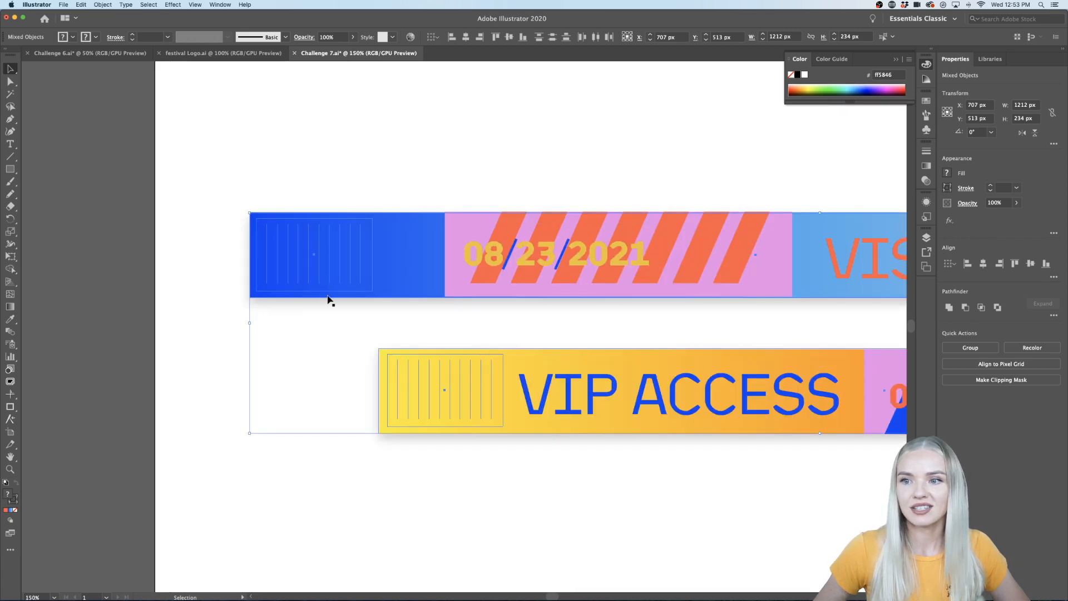
pyautogui.click(496, 449)
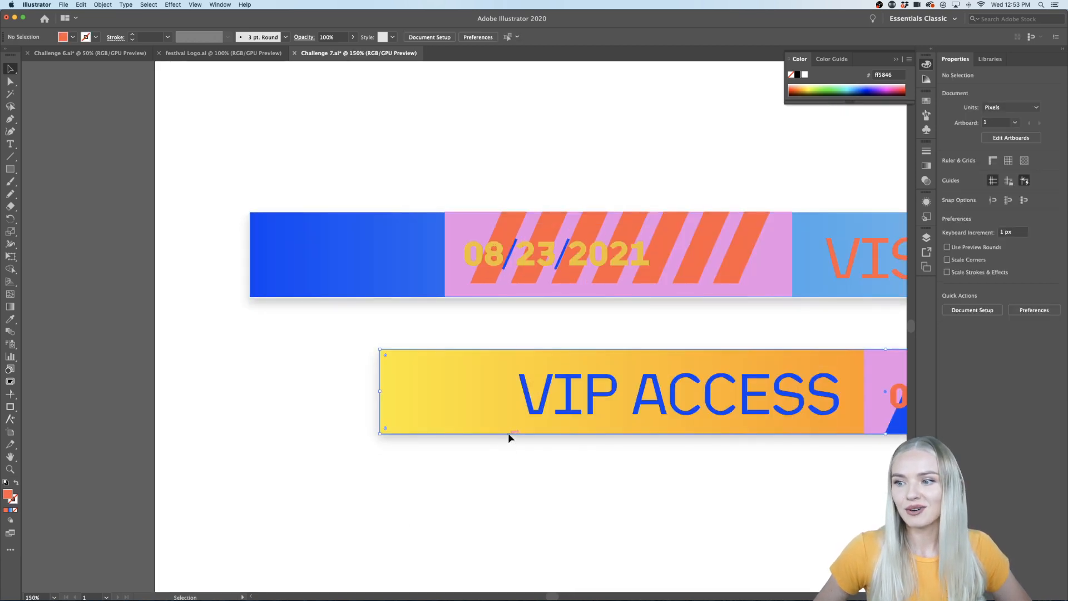
pyautogui.click(507, 432)
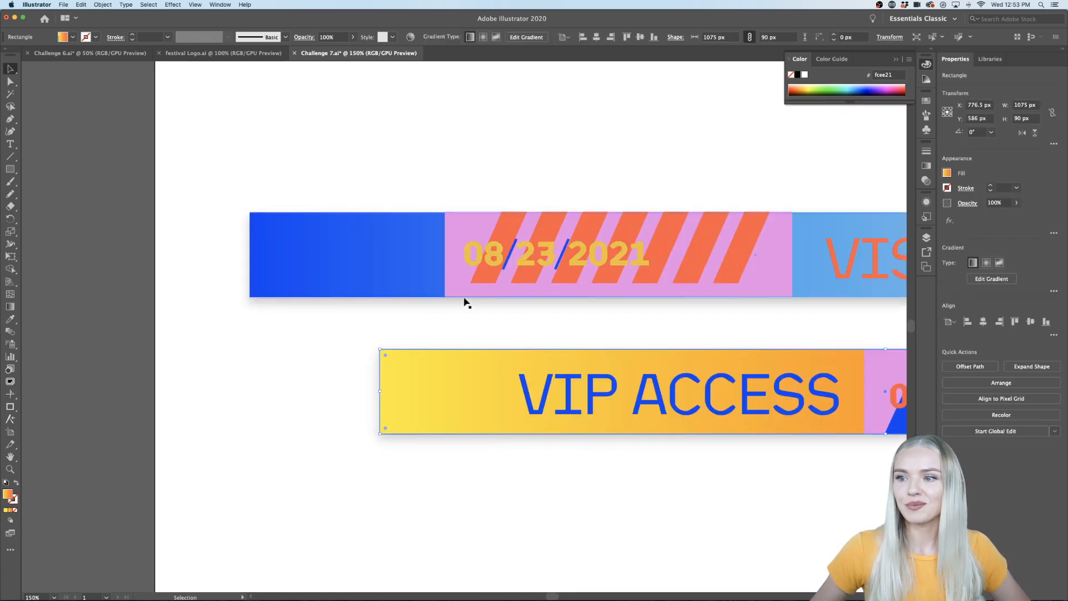
pyautogui.keyDown('shift'); pyautogui.click(432, 298); pyautogui.keyUp('shift')
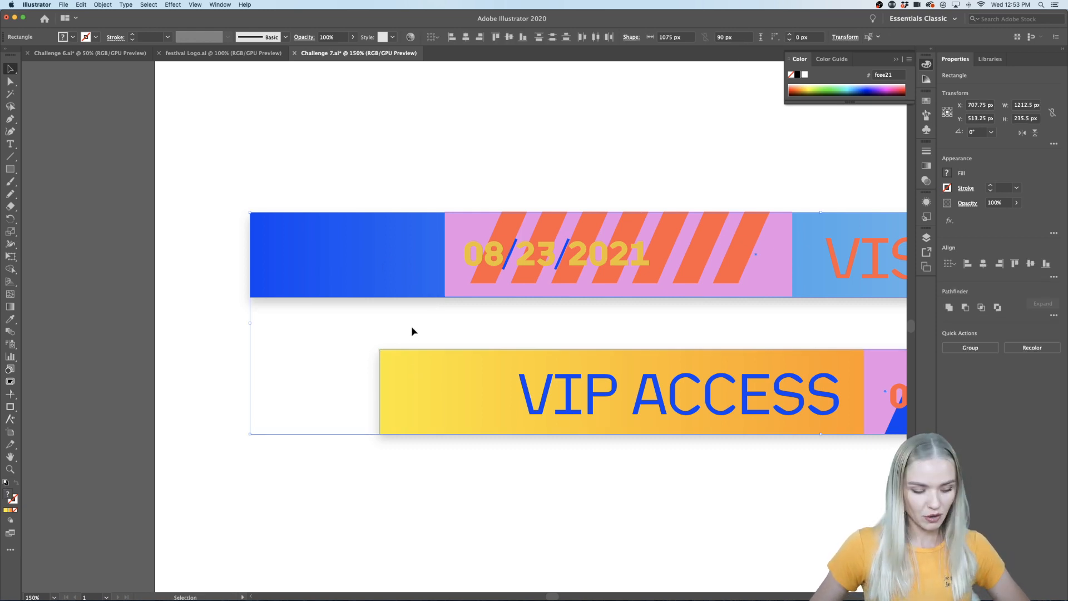
pyautogui.rightClick(427, 293)
pyautogui.moveTo(462, 420)
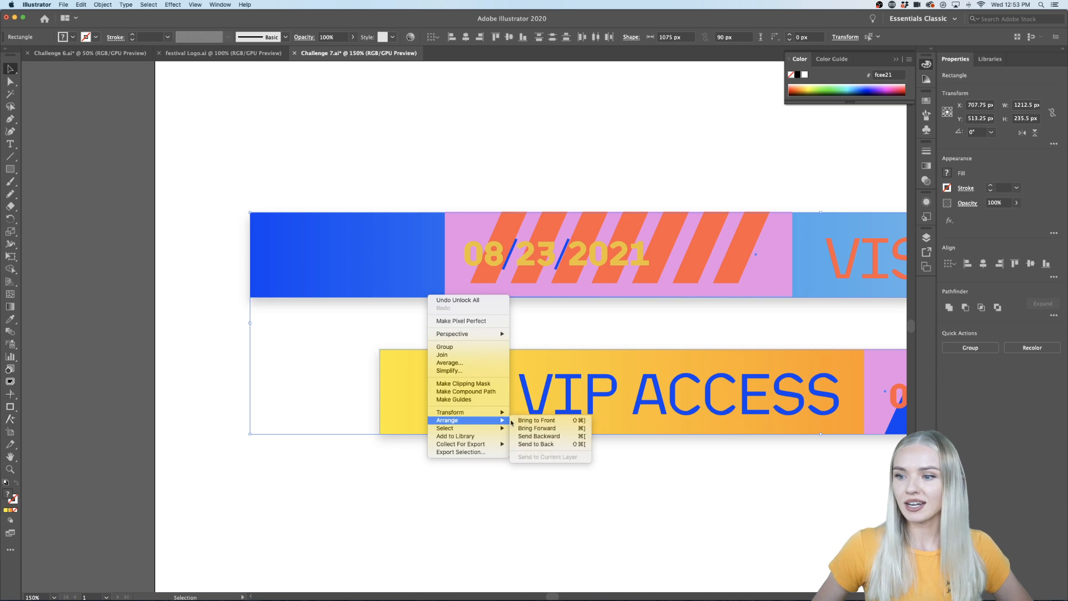
pyautogui.click(548, 444)
pyautogui.click(548, 535)
pyautogui.scroll(-5, 549, 535)
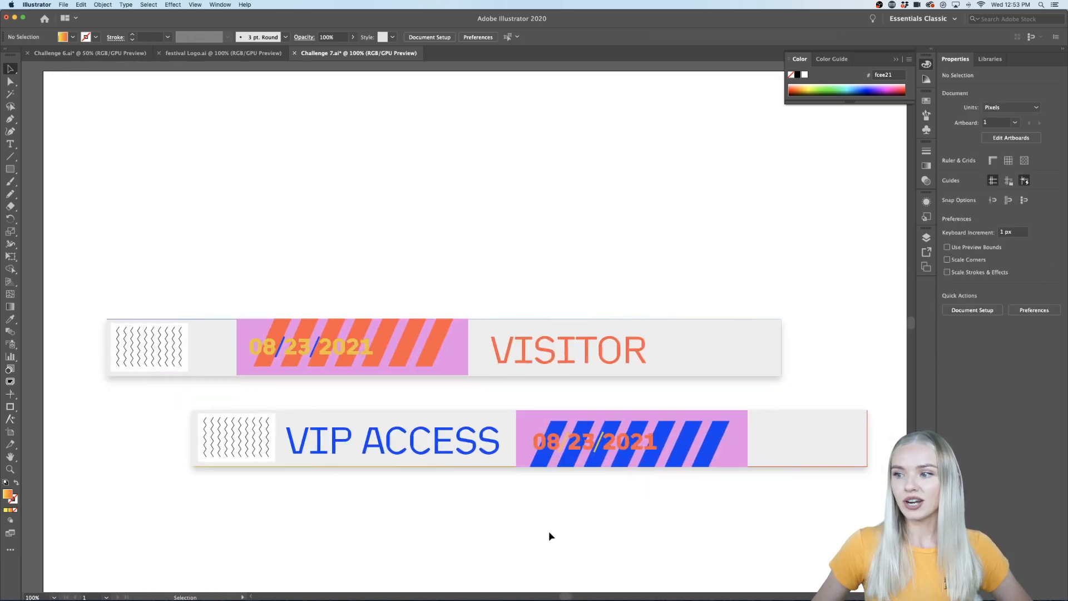
# Send the two light grey base rectangles with the drop shadow to the back, behind the gradient rectangles.
pyautogui.click(835, 428)
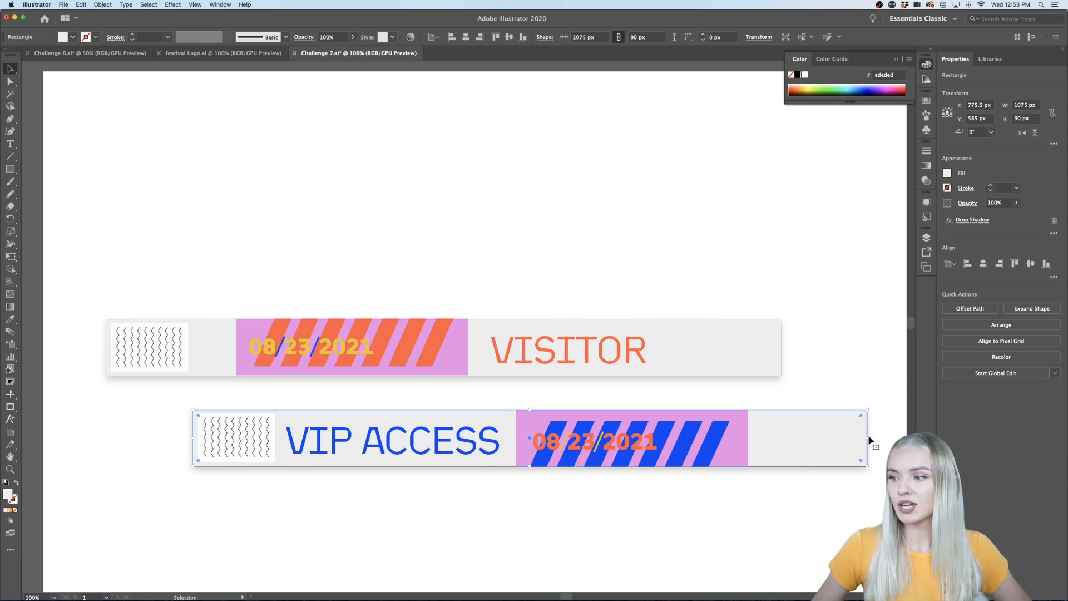
pyautogui.keyDown('shift'); pyautogui.click(773, 339); pyautogui.keyUp('shift')
pyautogui.rightClick(772, 337)
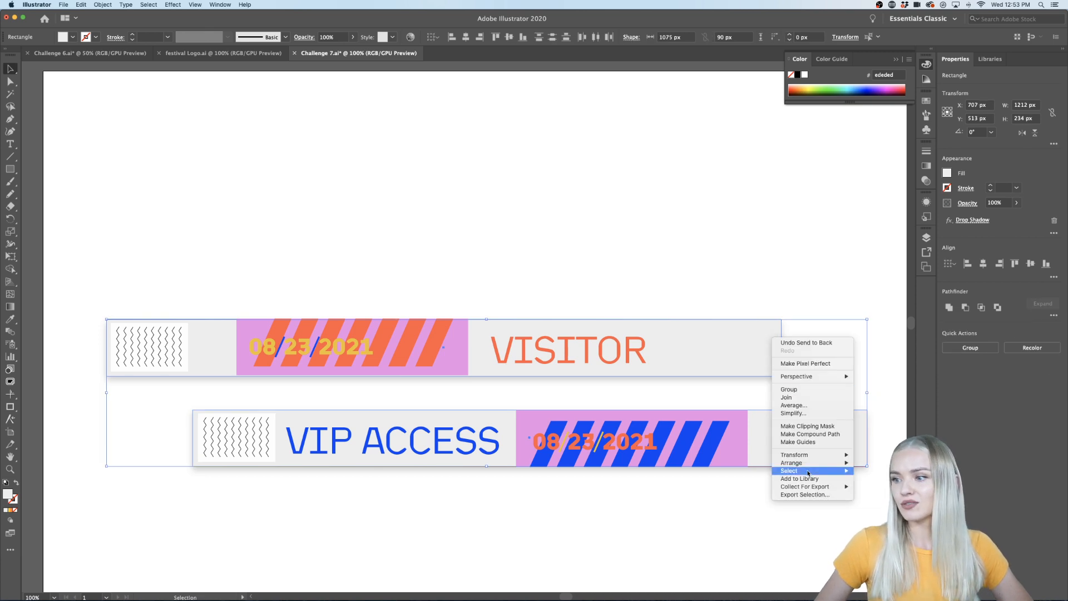
pyautogui.moveTo(834, 463)
pyautogui.click(880, 486)
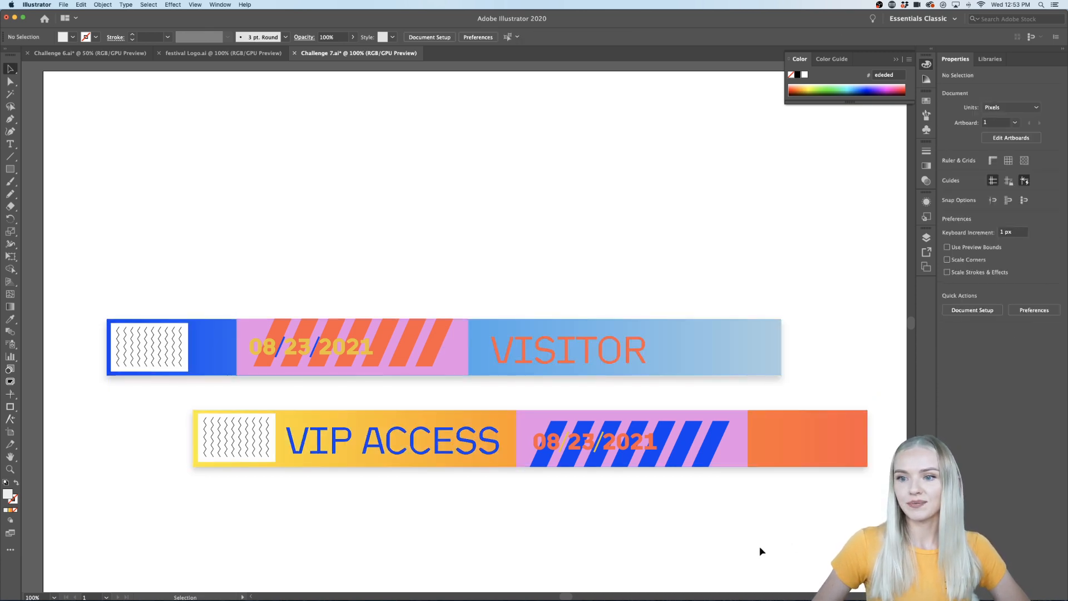
pyautogui.click(518, 524)
pyautogui.press('super+minus')
pyautogui.scroll(-3, 519, 523)
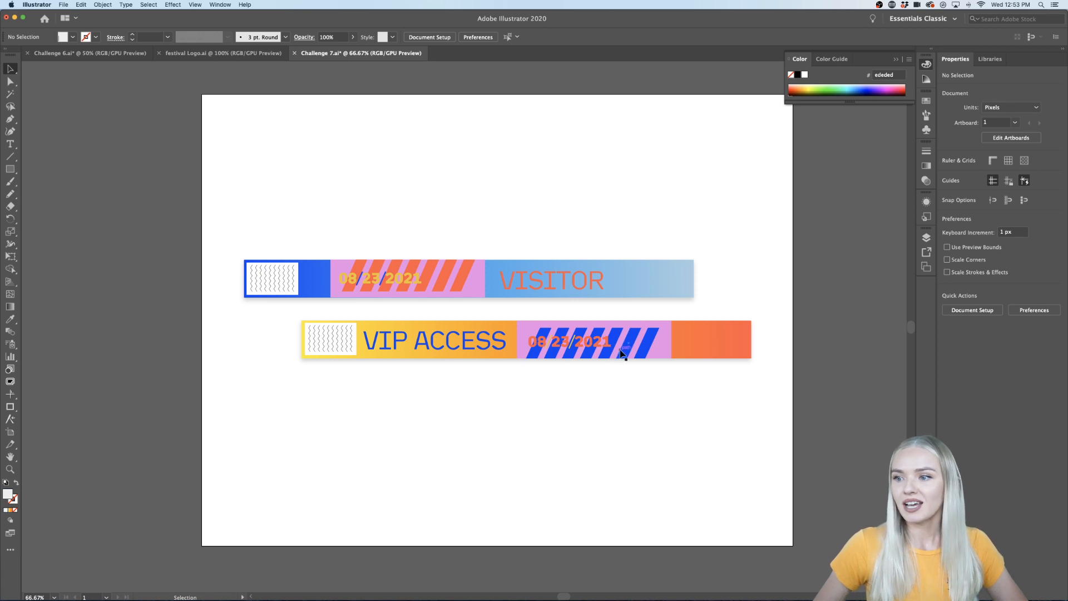
# Copy the white wavy-line box to the orange end of the "VIP ACCESS" band and delete the original at the yellow end.
pyautogui.click(339, 344)
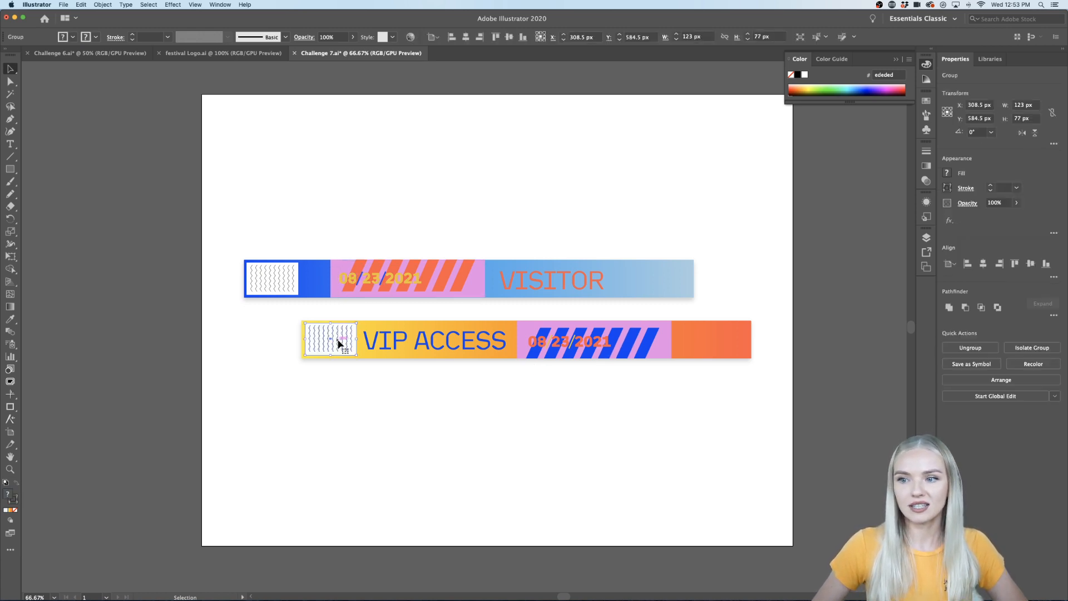
pyautogui.moveTo(336, 338); pyautogui.dragTo(725, 345)
pyautogui.click(694, 412)
pyautogui.click(347, 345)
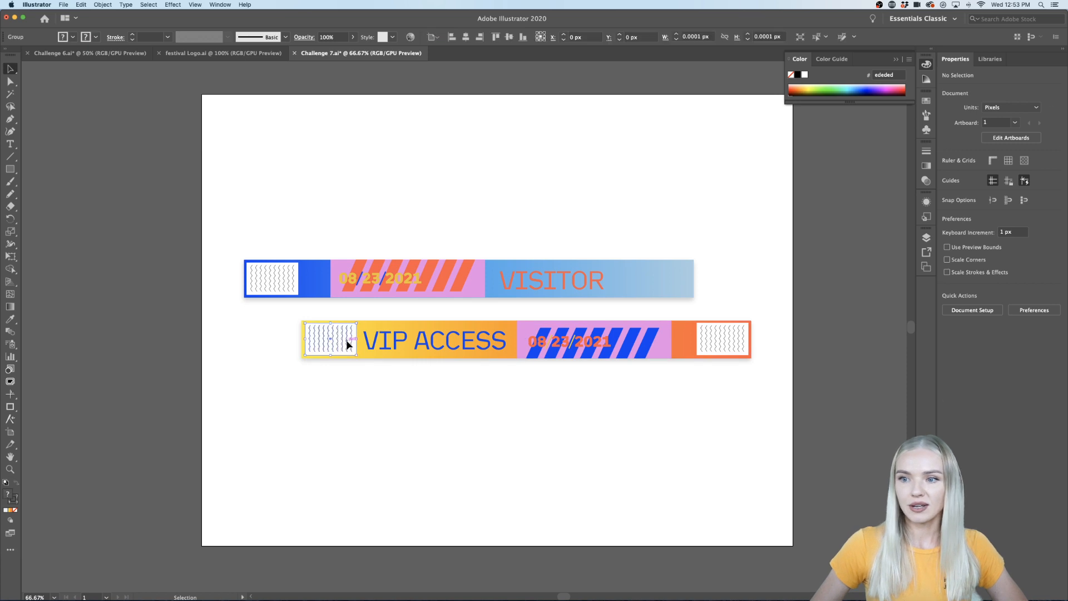
pyautogui.press('Delete')
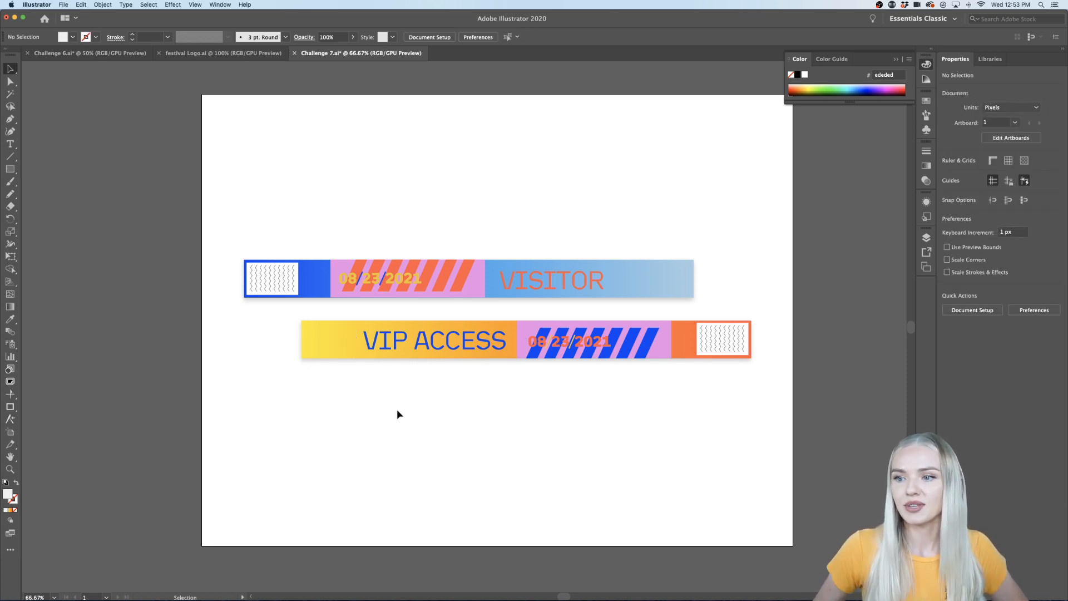
# Group all elements of the "VIP ACCESS" band and move the group slightly down and to the left.
pyautogui.moveTo(382, 399); pyautogui.dragTo(390, 345)
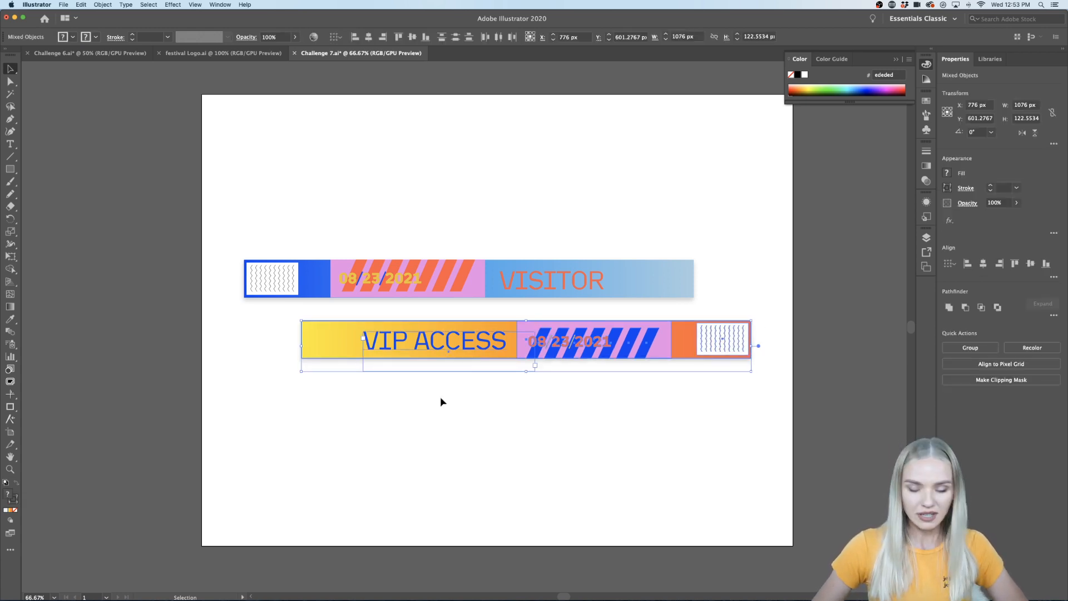
pyautogui.press('super+g')
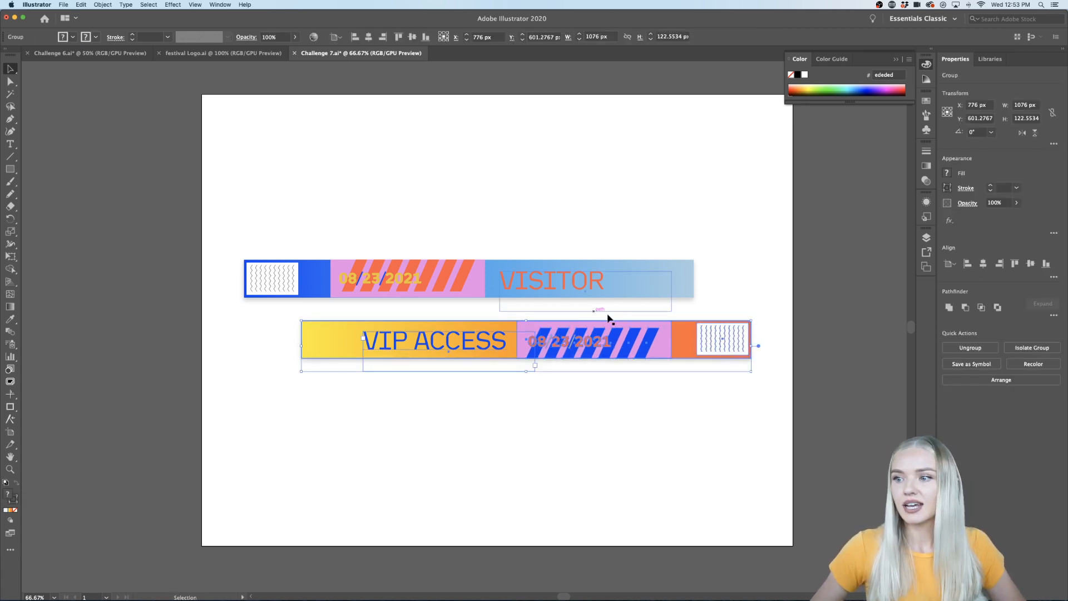
pyautogui.moveTo(638, 333); pyautogui.dragTo(612, 352)
pyautogui.click(543, 413)
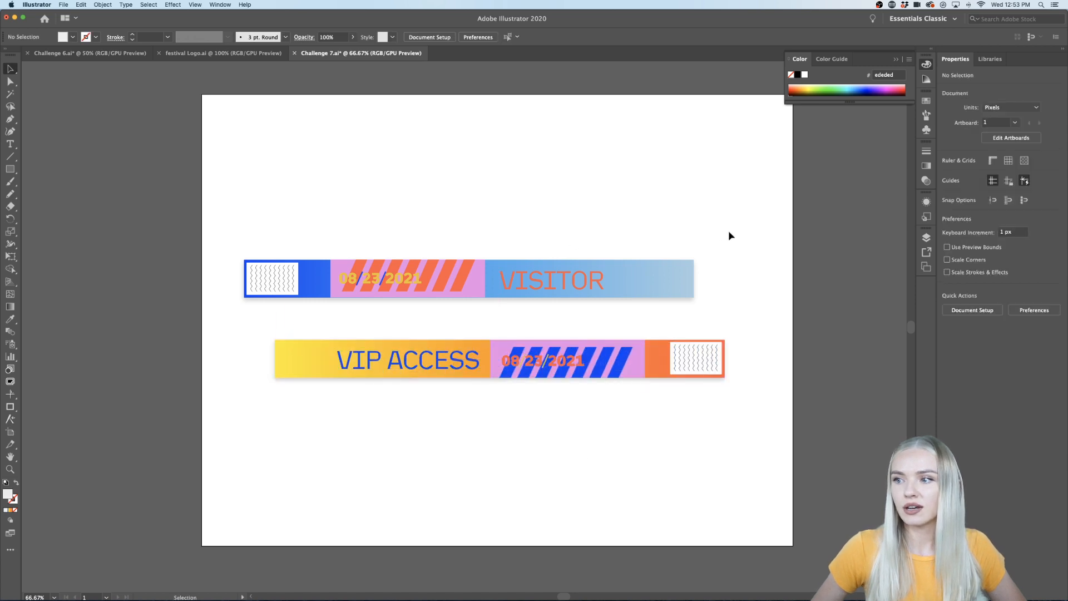
# Group all elements of the "VISITOR" band and move the group slightly down and to the right.
pyautogui.moveTo(231, 303); pyautogui.dragTo(228, 307)
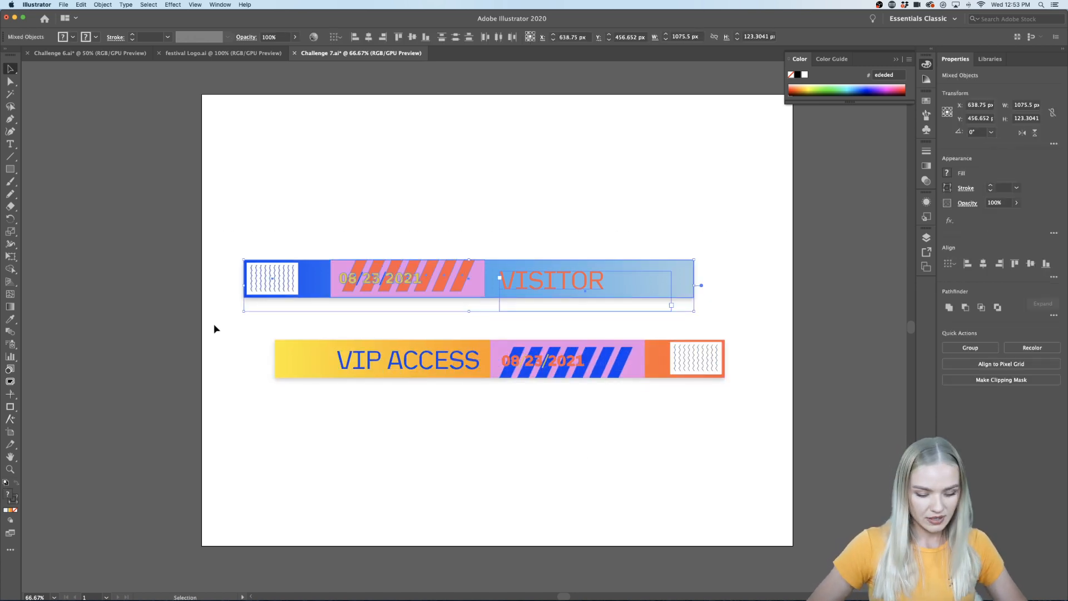
pyautogui.click(389, 241)
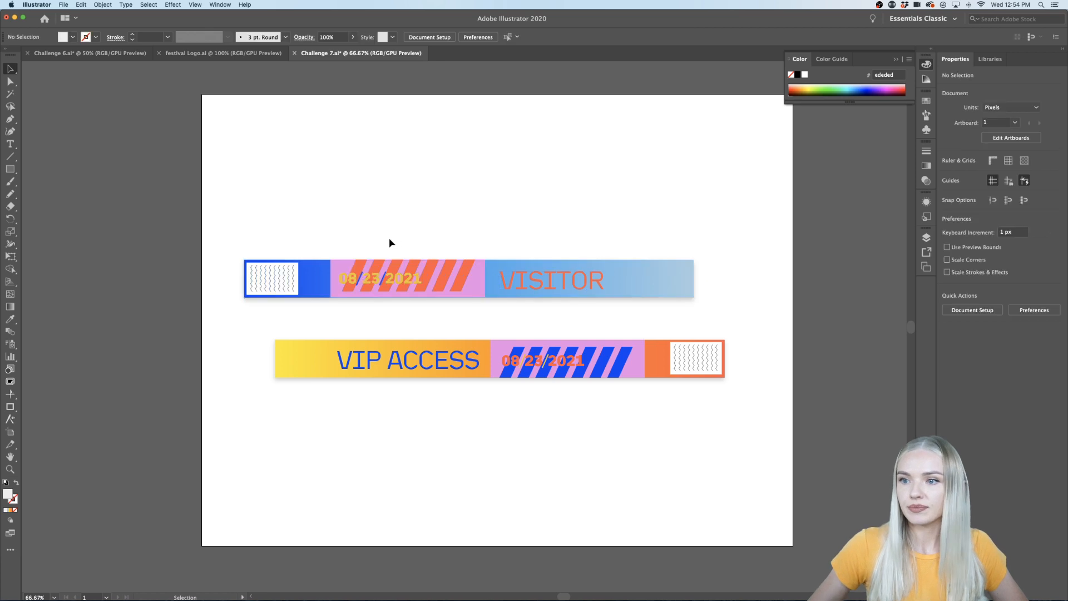
pyautogui.moveTo(556, 282)
pyautogui.mouseDown()
pyautogui.moveTo(566, 263)
pyautogui.moveTo(565, 297)
pyautogui.mouseUp()
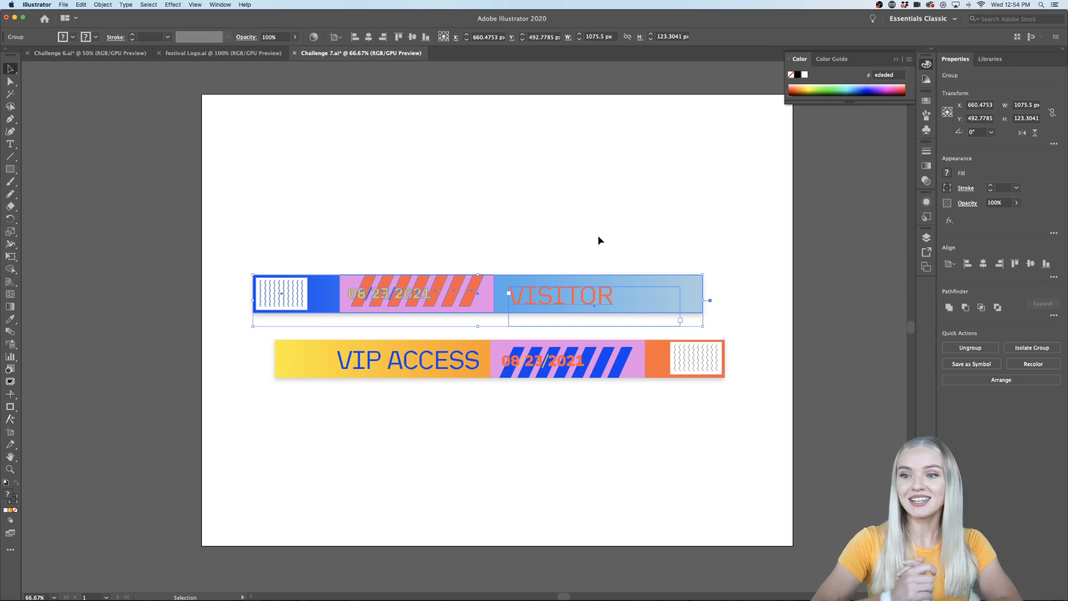
# Duplicate the "VISITOR" band three times upward, staggering the copies into an overlapping stack.
pyautogui.moveTo(591, 296); pyautogui.dragTo(628, 248)
pyautogui.click(782, 360)
pyautogui.scroll(-3, 782, 360)
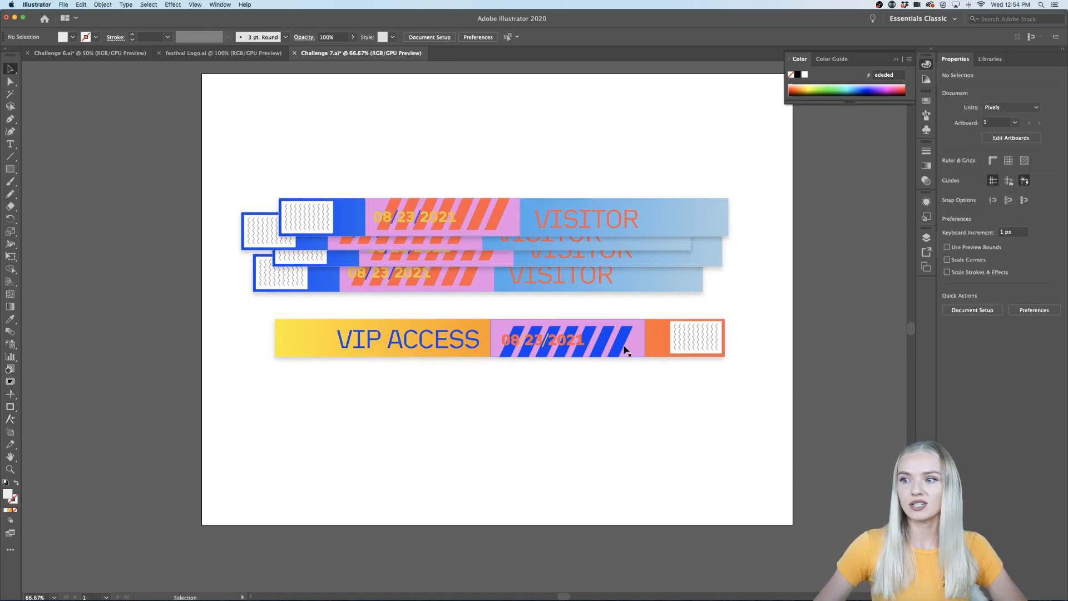
# Rotate the frontmost "VISITOR" band copy slightly counterclockwise so it lies tilted across the stack.
pyautogui.click(596, 219)
pyautogui.moveTo(734, 255); pyautogui.dragTo(762, 261)
pyautogui.click(765, 279)
pyautogui.scroll(2, 765, 279)
pyautogui.hscroll(2, 765, 279)
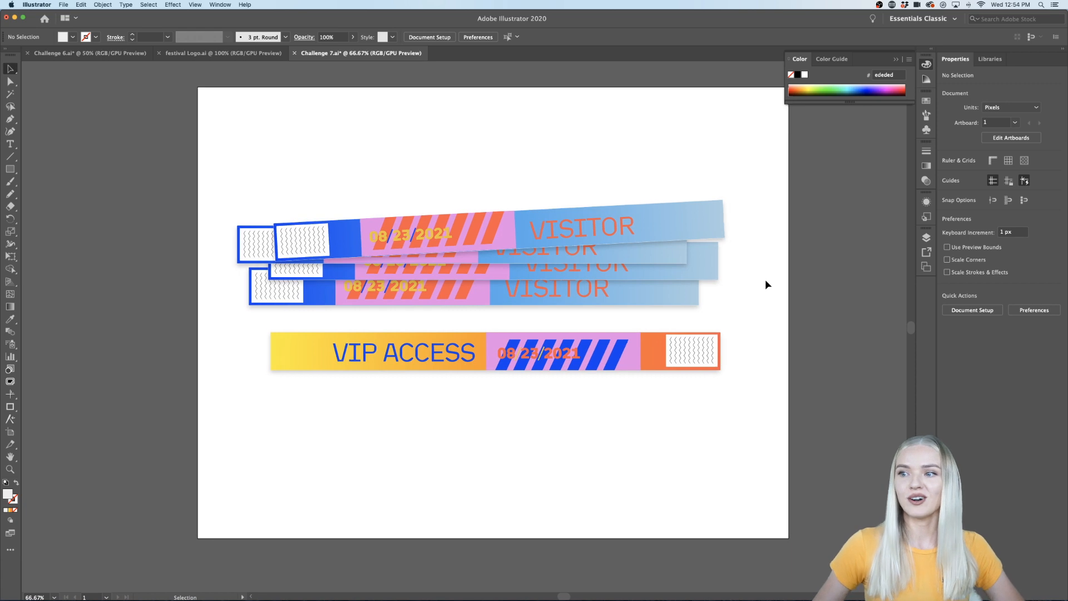
# Duplicate the "VIP ACCESS" band twice into an overlapping stack and rotate the frontmost copy slightly counterclockwise.
pyautogui.moveTo(631, 360); pyautogui.dragTo(587, 357)
pyautogui.moveTo(663, 382); pyautogui.dragTo(715, 415)
pyautogui.click(722, 432)
pyautogui.scroll(1, 723, 432)
pyautogui.hscroll(-1, 723, 431)
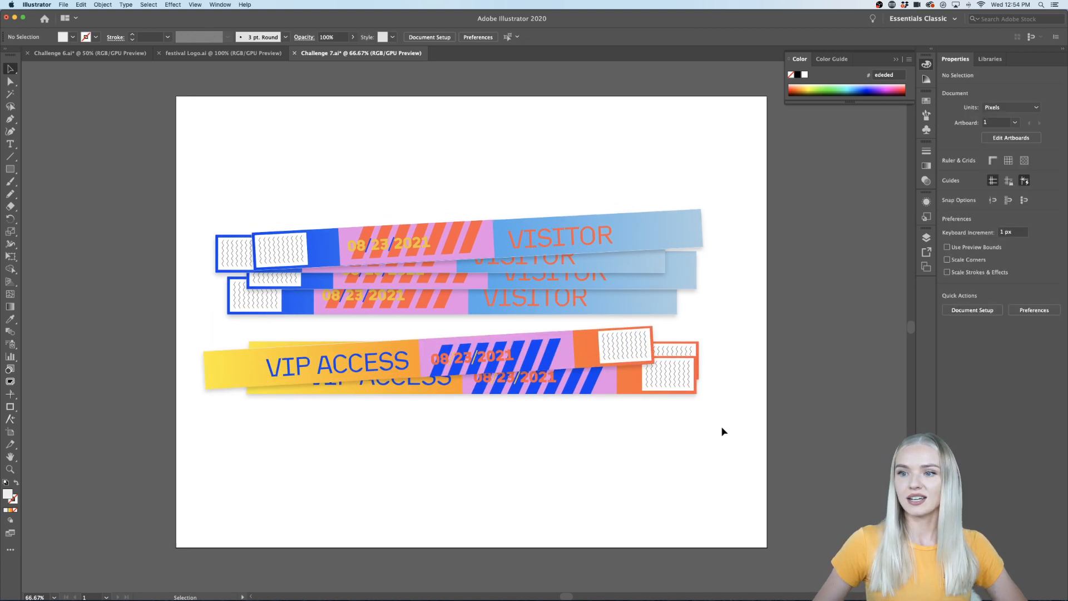
# Export the wristband artwork to the Desktop as the JPEG file "Challenge 7.jpg", using all artboards.
pyautogui.click(63, 5)
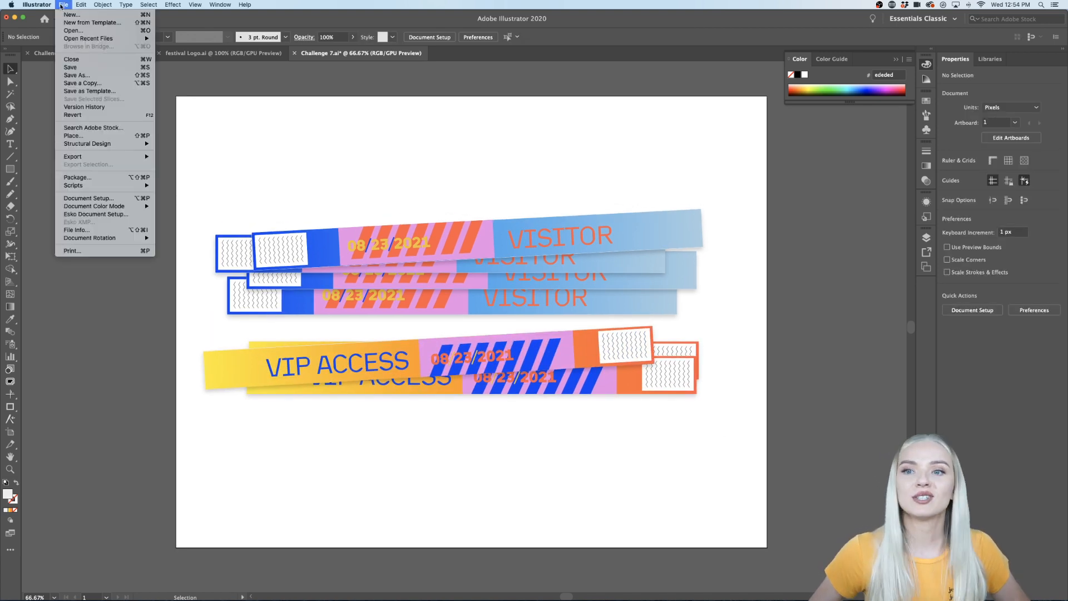
pyautogui.moveTo(133, 157)
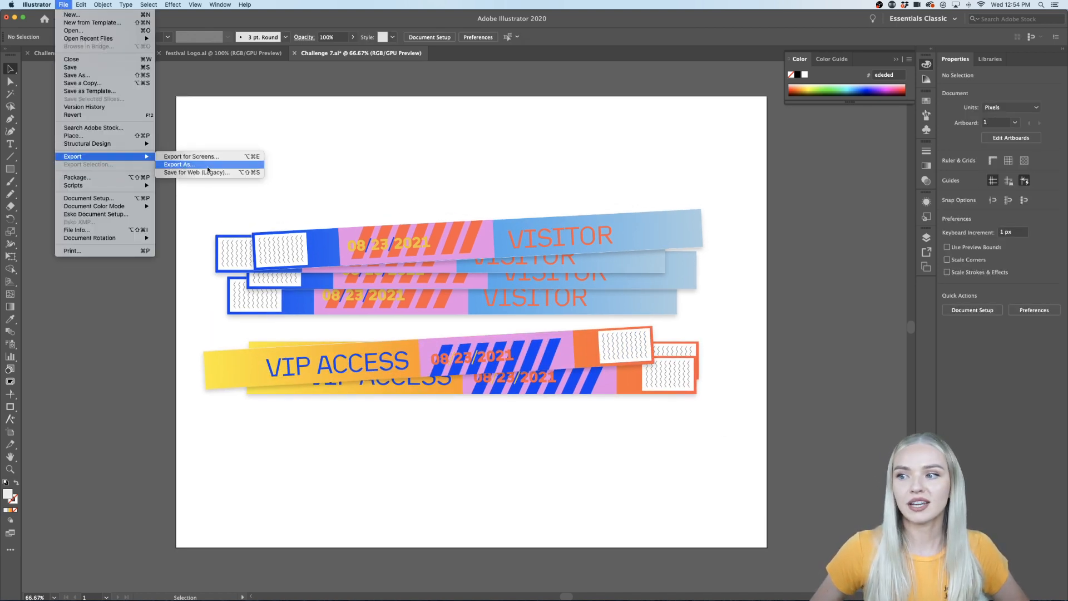
pyautogui.click(188, 167)
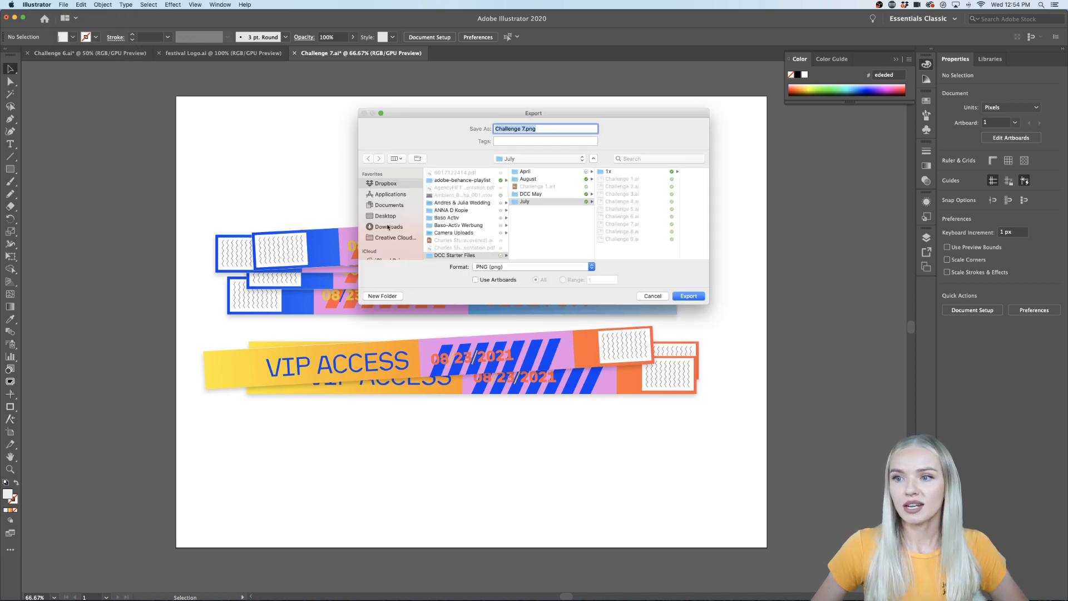
pyautogui.click(386, 217)
pyautogui.click(474, 280)
pyautogui.click(594, 270)
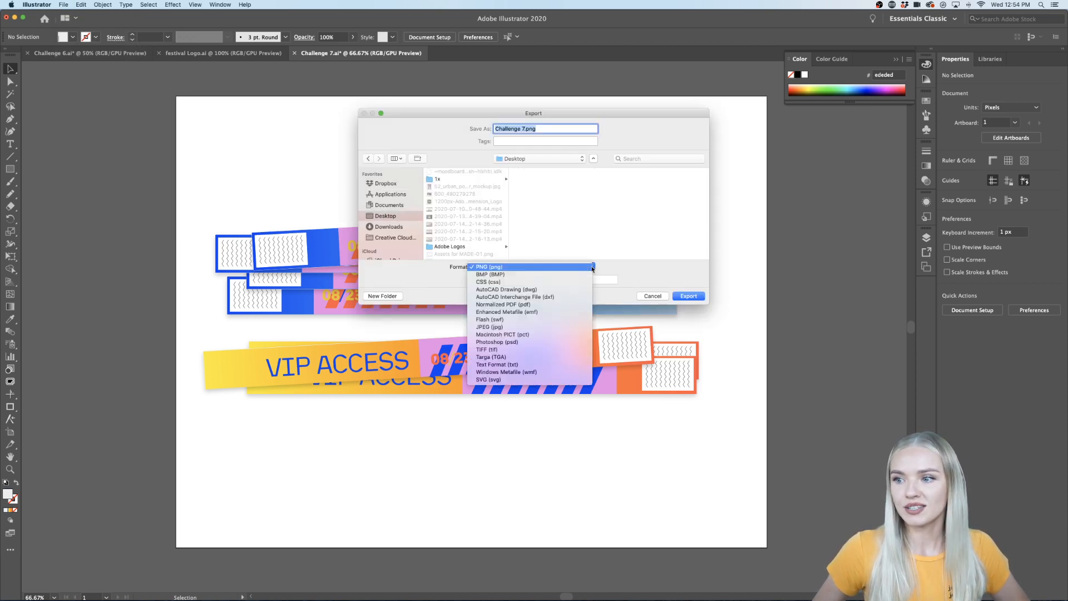
pyautogui.click(553, 327)
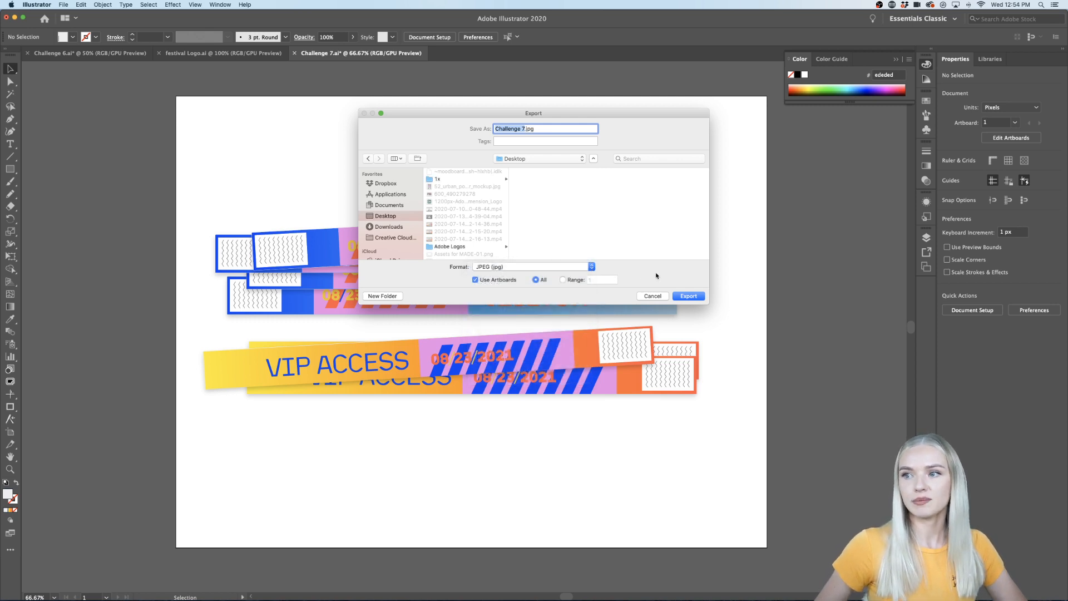
pyautogui.click(688, 296)
pyautogui.click(634, 450)
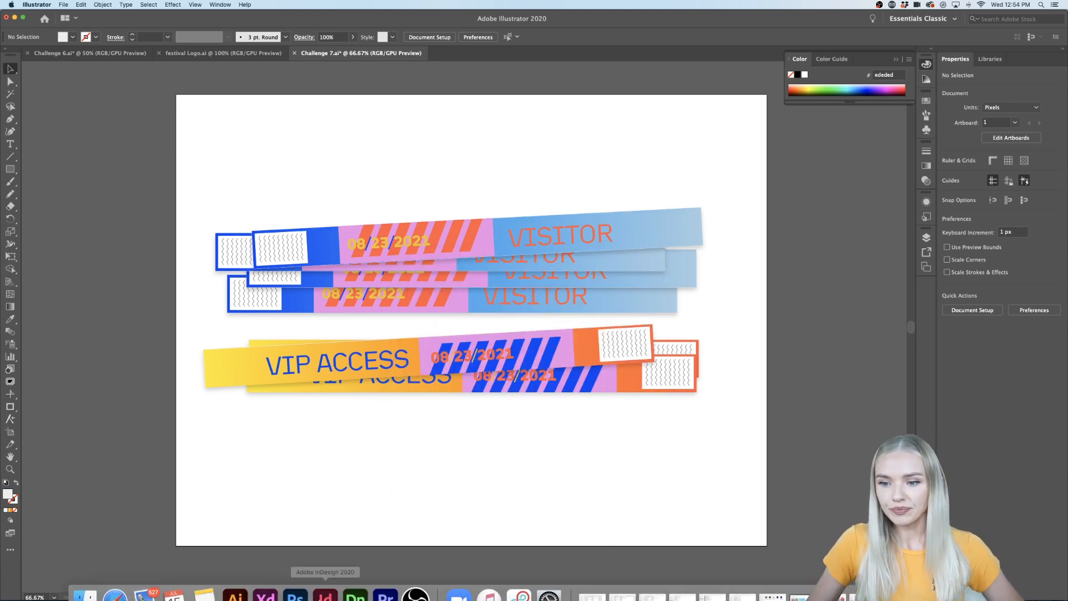
# Switch to Safari and open the challenge feedback channel of the Adobe Illustrator server on Discord.
pyautogui.click(115, 582)
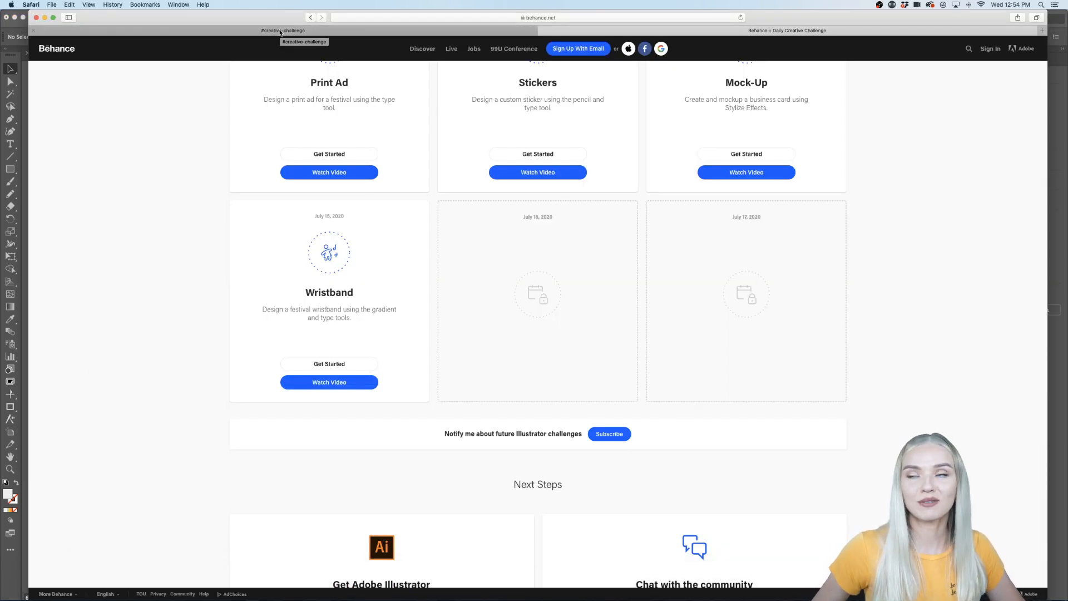
pyautogui.click(280, 32)
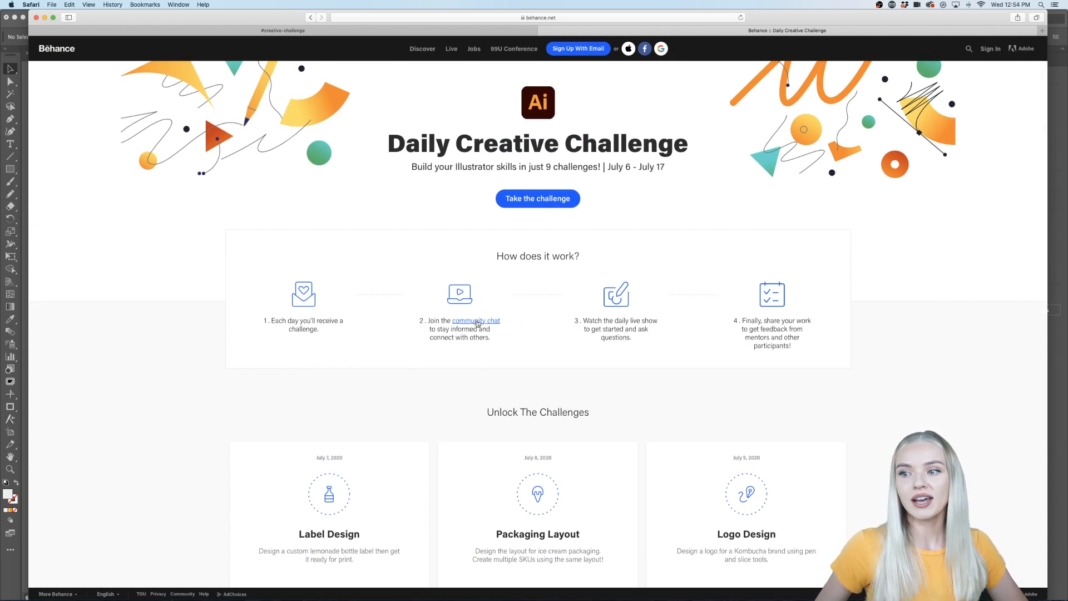
pyautogui.click(598, 17)
pyautogui.click(174, 319)
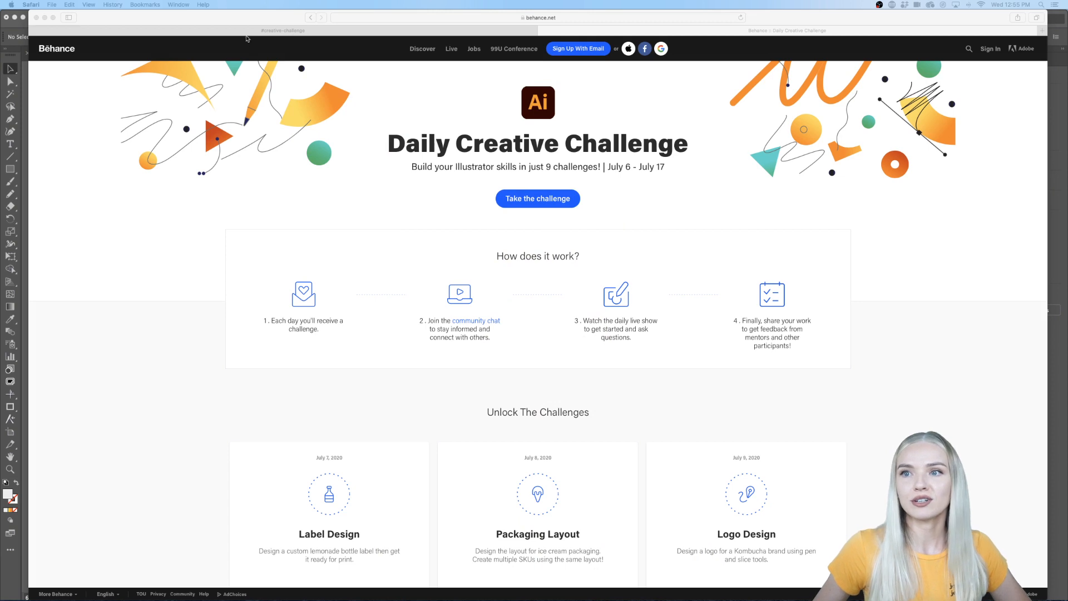
pyautogui.click(248, 32)
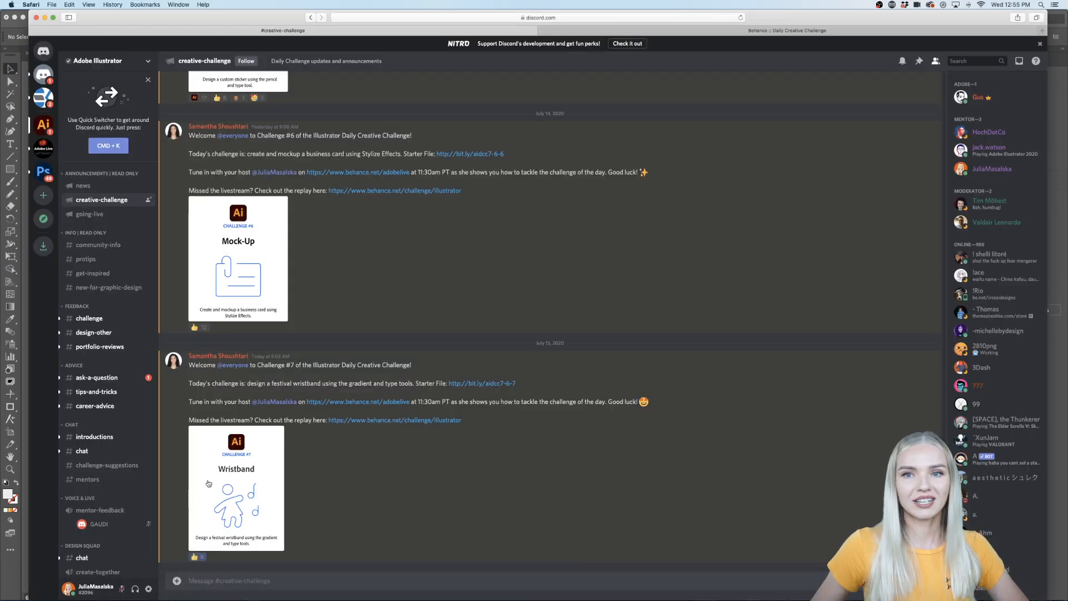
pyautogui.click(87, 319)
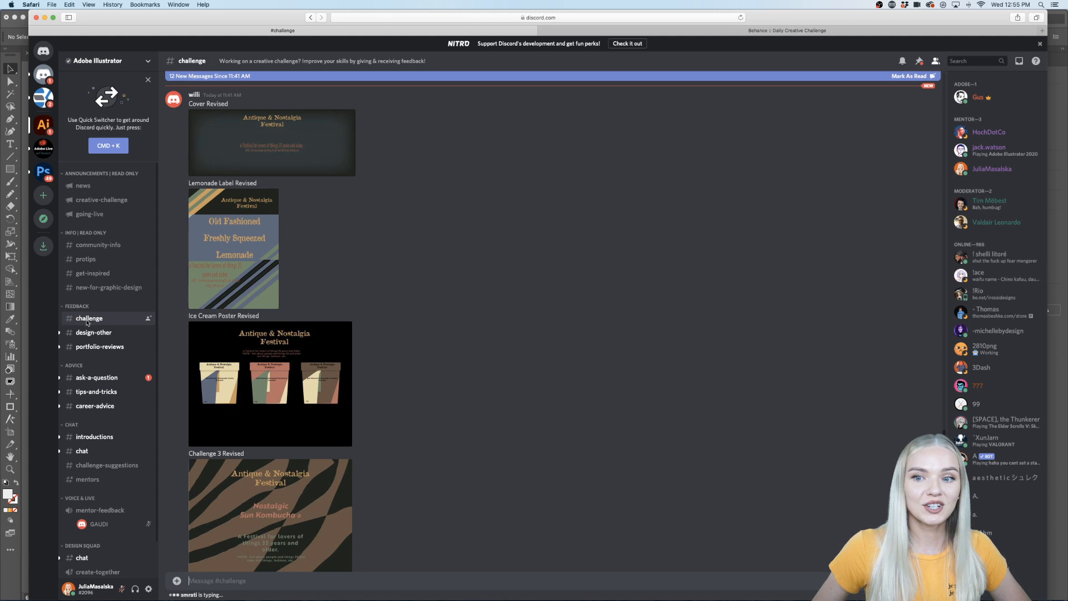
# Upload "Challenge 7-01.jpg" from the Desktop to the challenge channel with a comment starting "My challenge of".
pyautogui.click(178, 582)
pyautogui.scroll(-4, 351, 143)
pyautogui.click(362, 151)
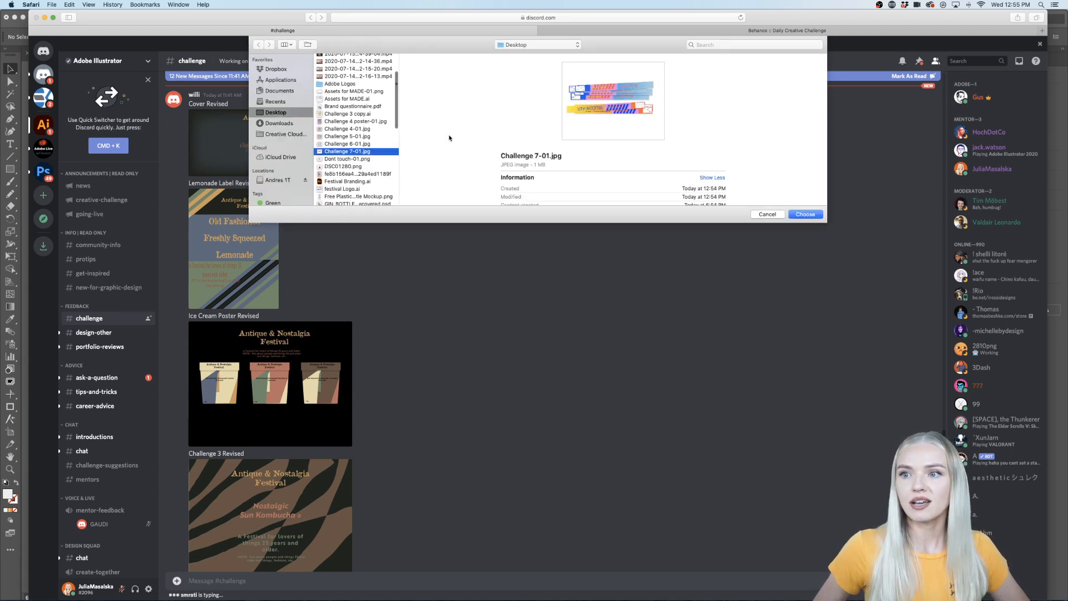
pyautogui.click(805, 214)
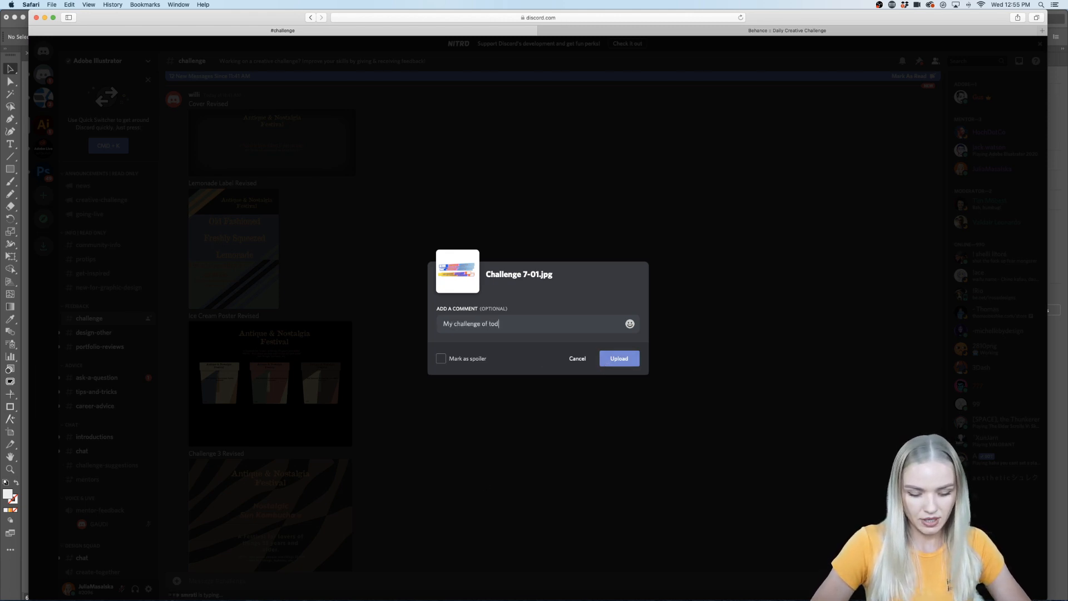
pyautogui.click(611, 357)
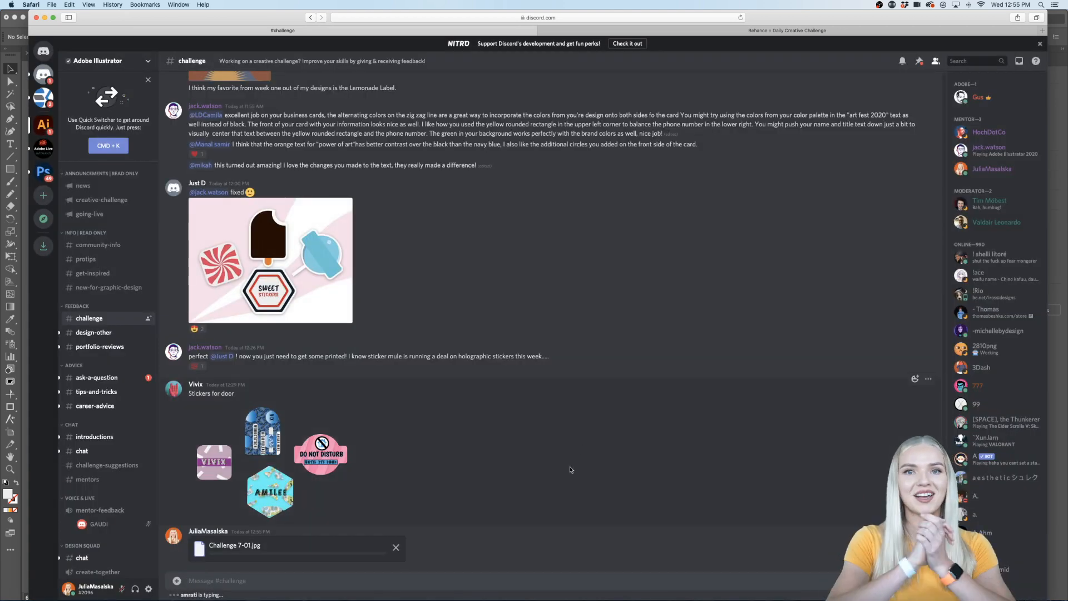